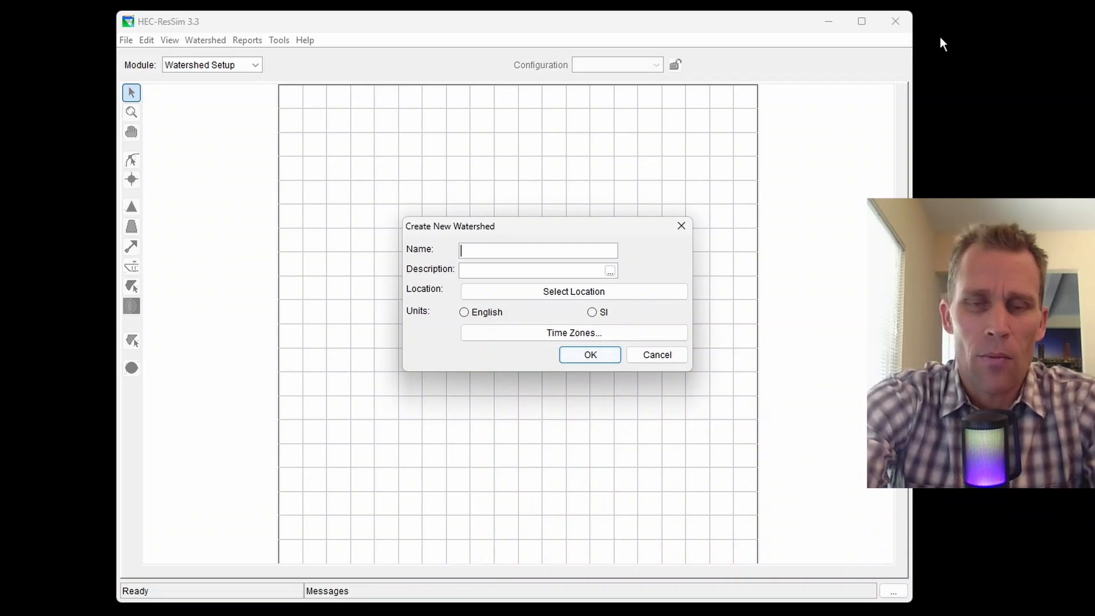
Name the new watershed video_05 and store it in the Exercises folder.
text(_05)
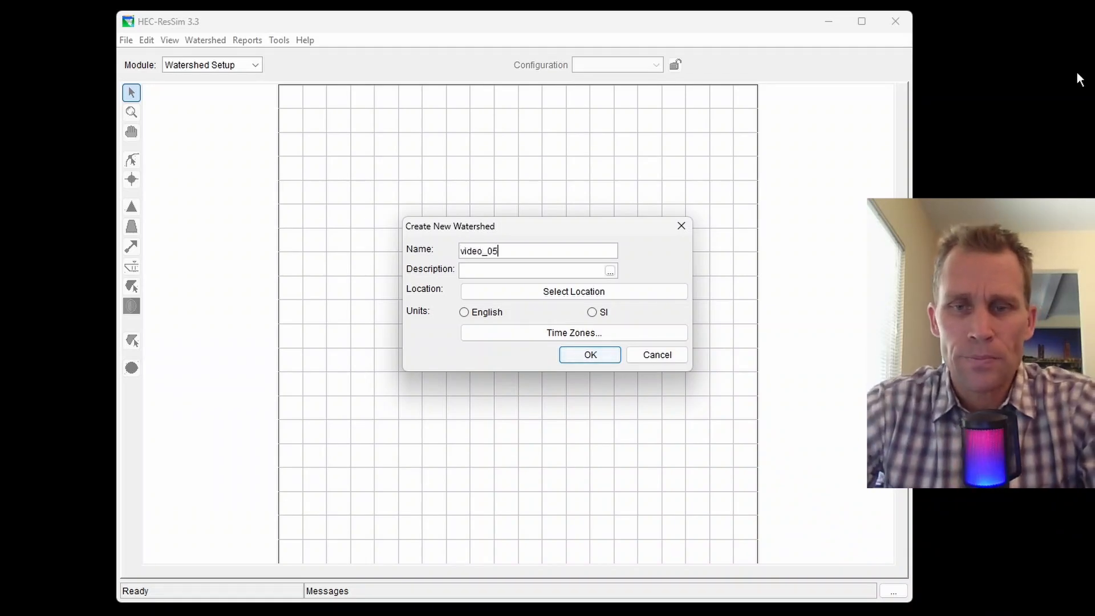
click(579, 296)
click(653, 236)
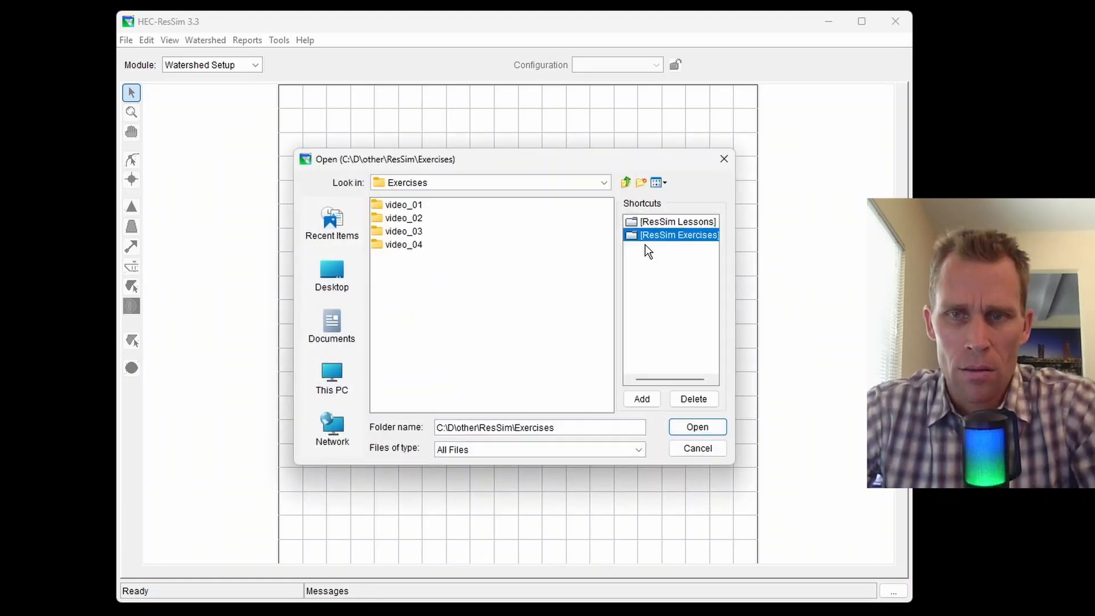
click(687, 429)
Choose English units and Pacific Time, then confirm the summary to create the watershed.
click(487, 313)
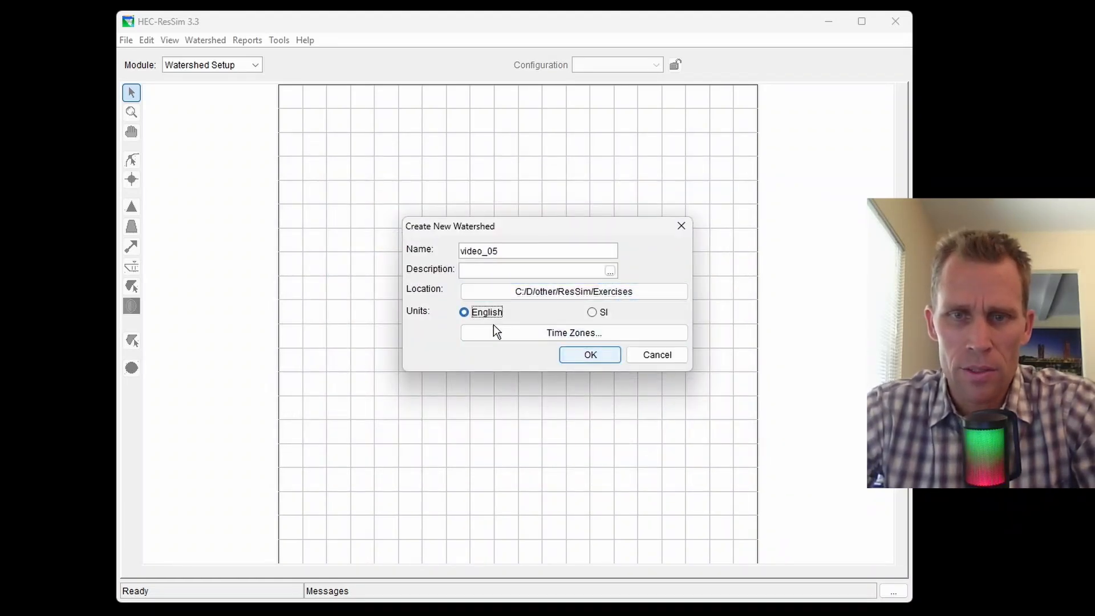
click(530, 335)
click(584, 261)
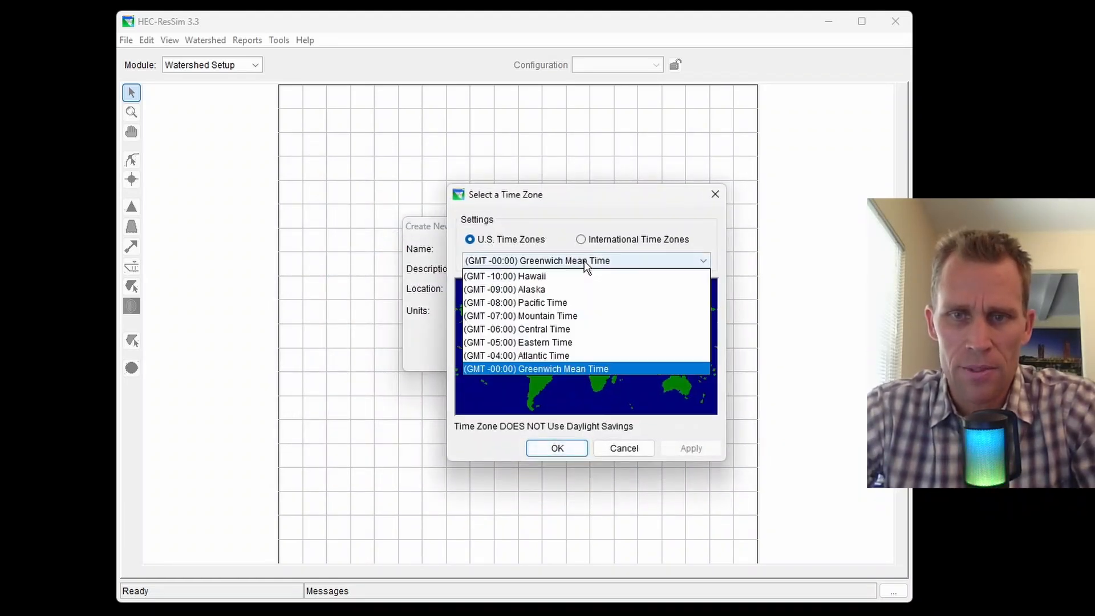
click(563, 303)
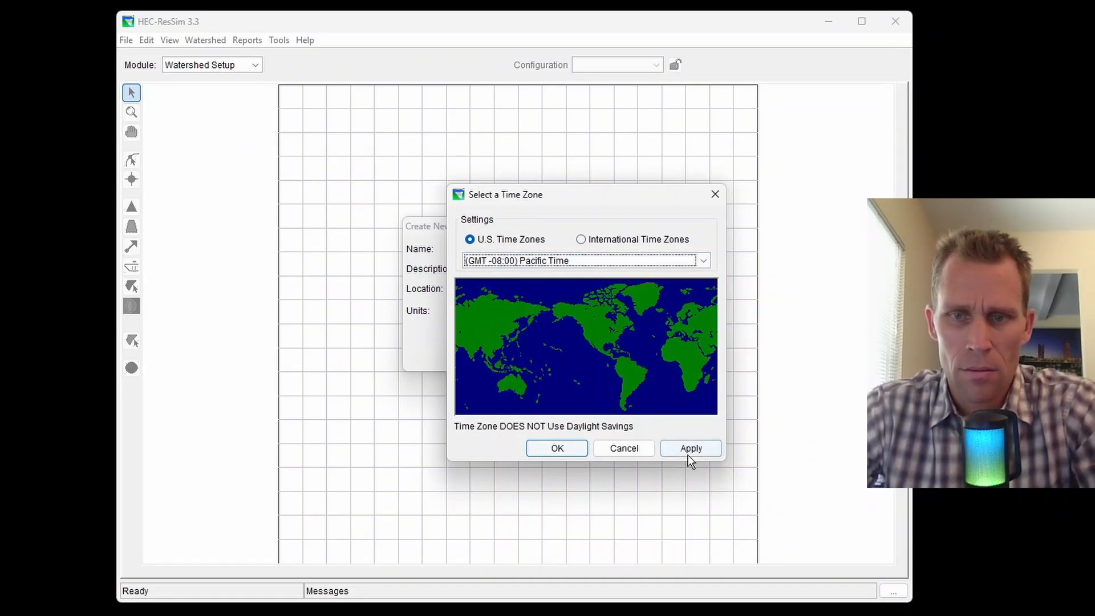
click(562, 448)
click(592, 358)
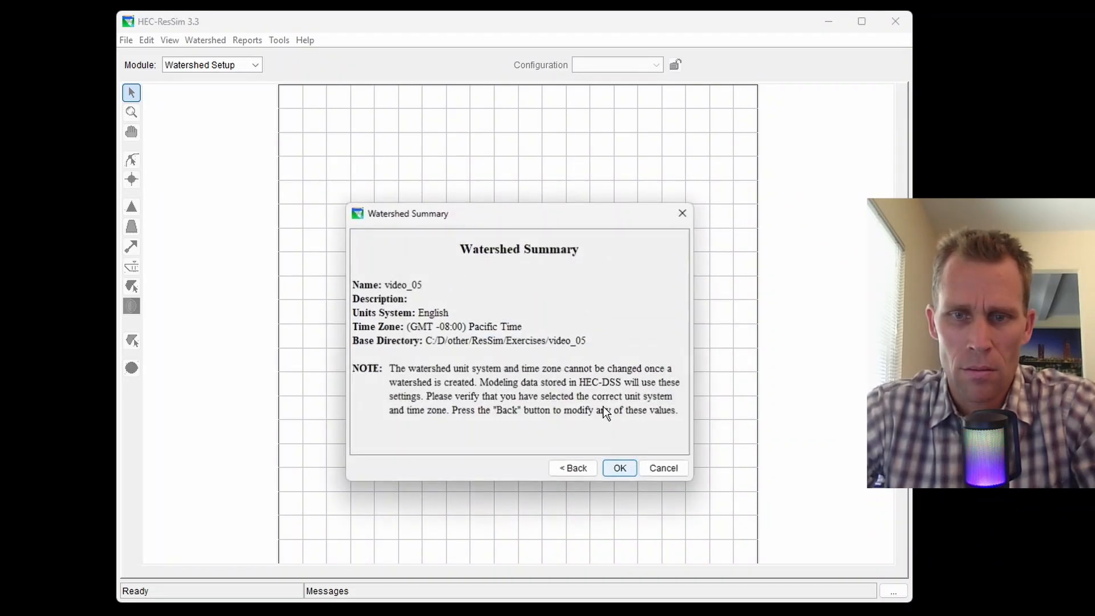
click(621, 468)
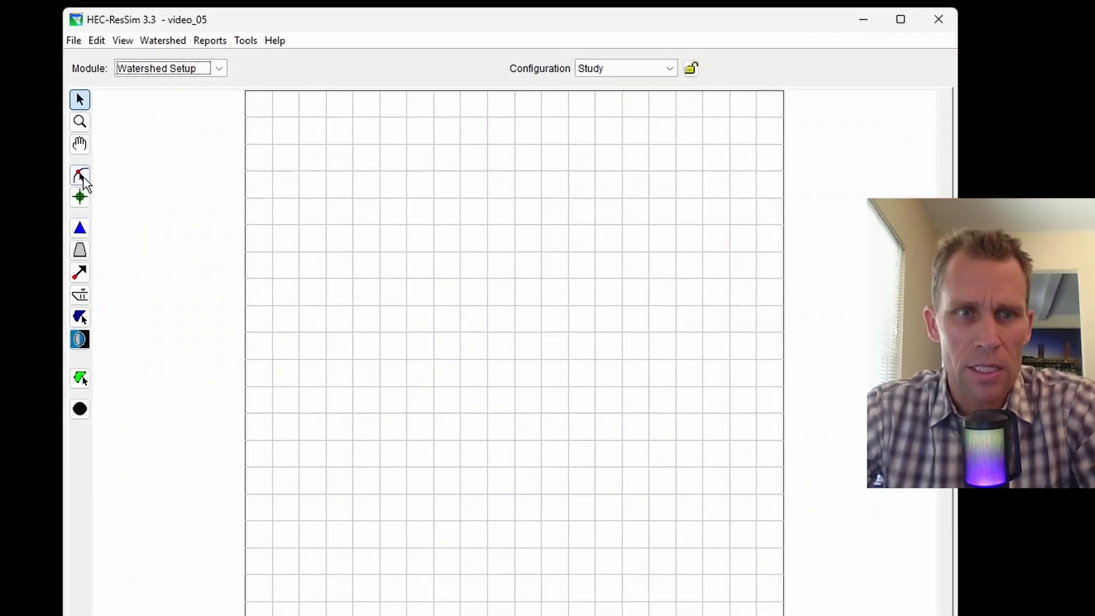
Sketch a six-vertex stream winding down the left of the map and name it stream_1.
click(81, 177)
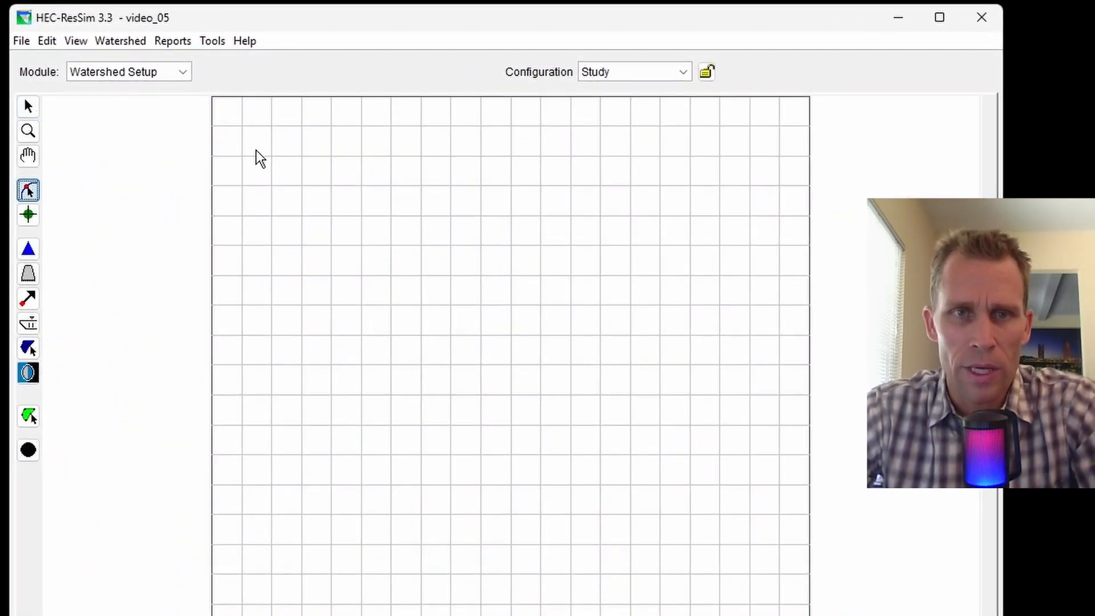
click(255, 137)
click(284, 149)
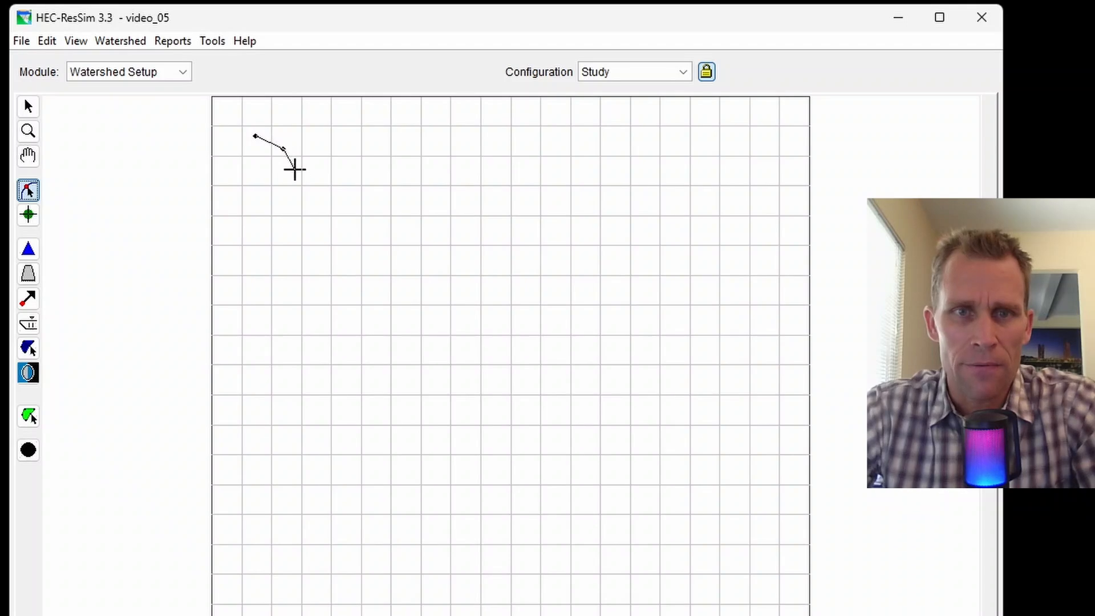
click(304, 181)
click(307, 334)
click(320, 372)
double_click(349, 394)
text(stream)
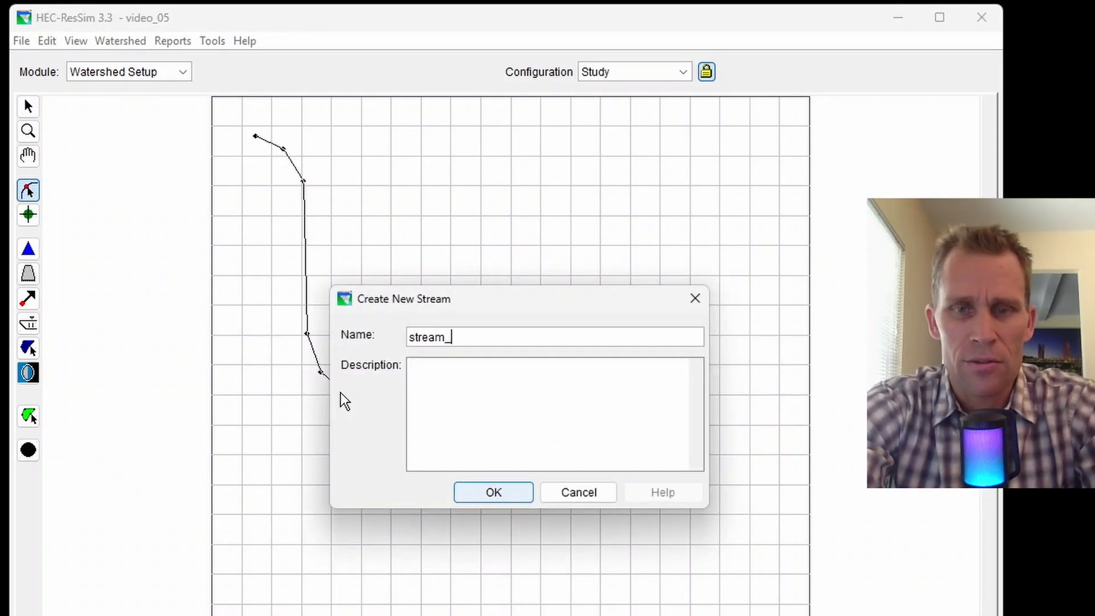
text(_1)
key(Return)
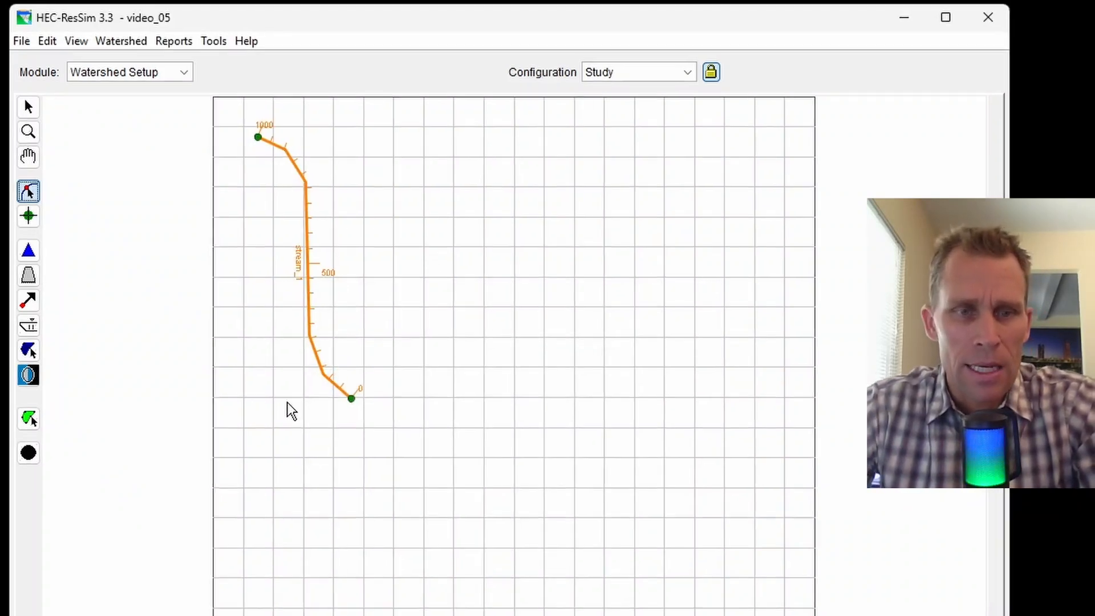
Add computation point CP1 near the upstream end of stream_1.
click(30, 487)
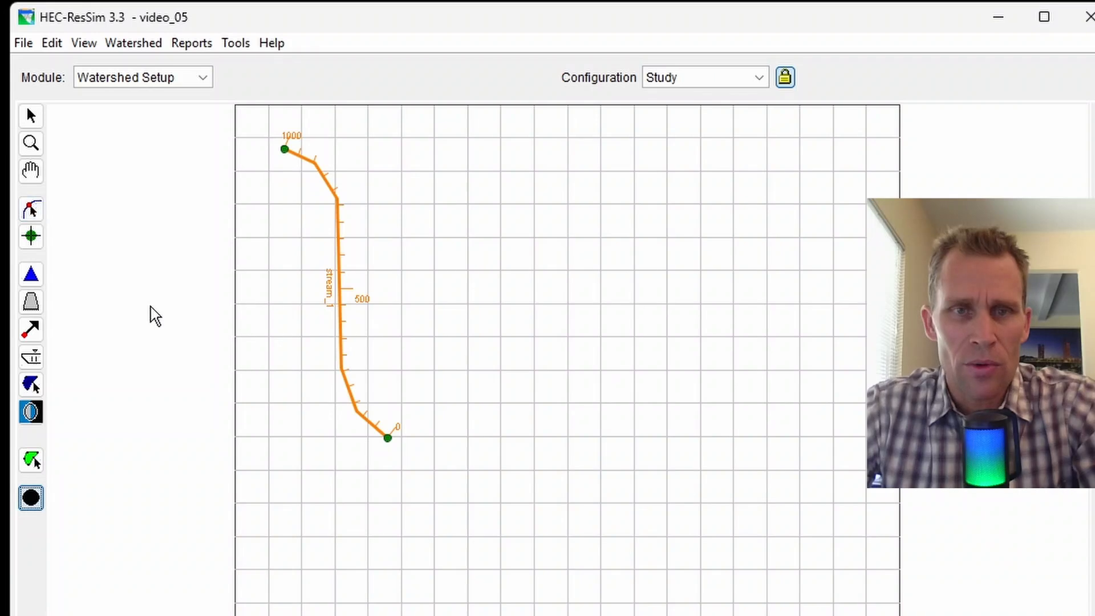
click(314, 169)
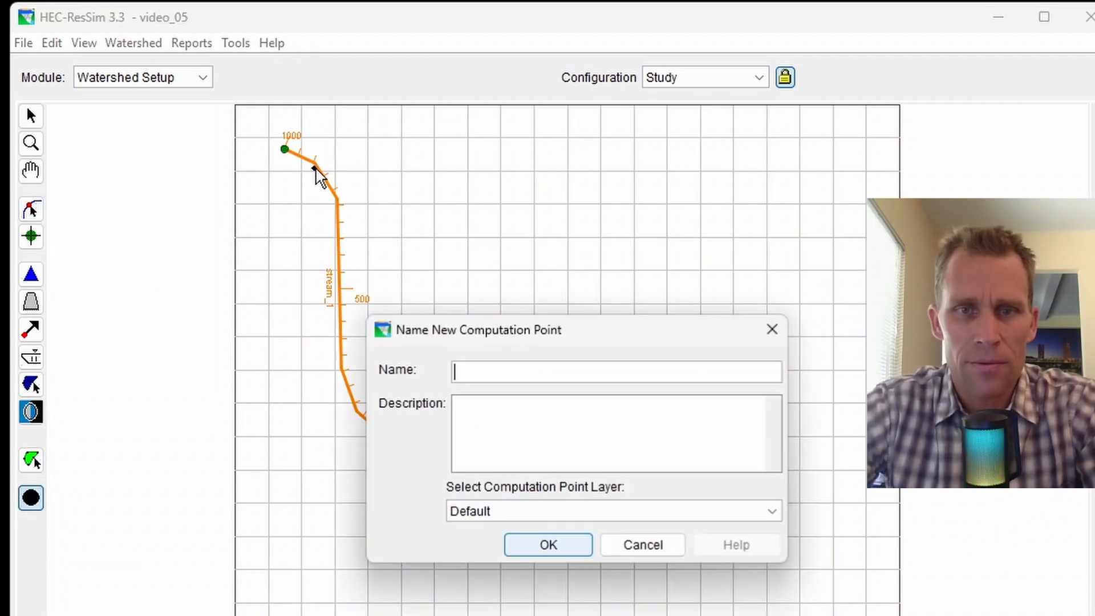
text(CP1)
key(Return)
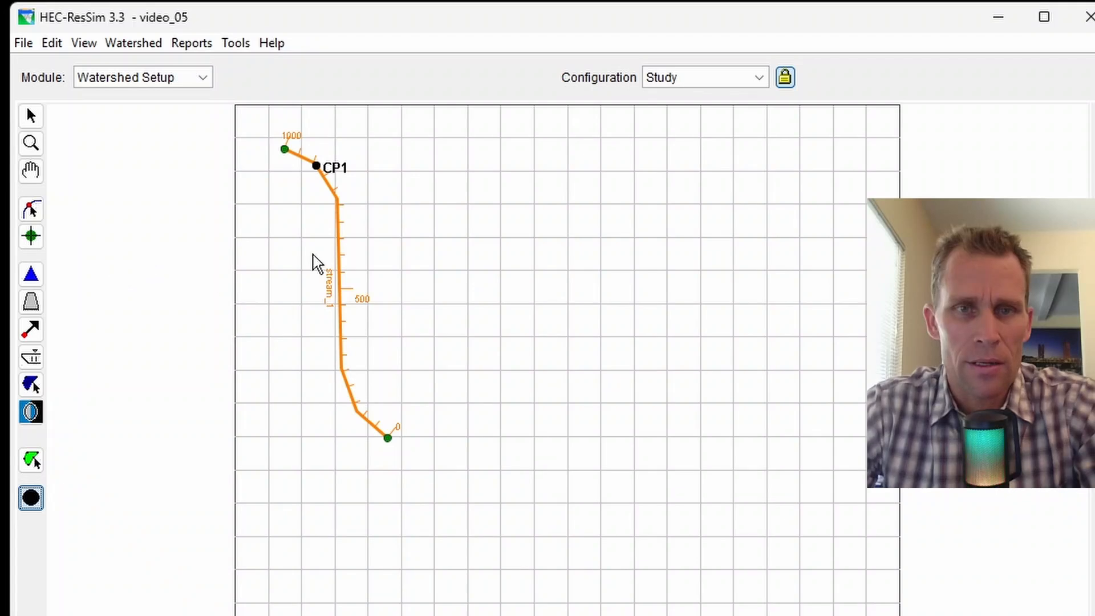
Place reservoir_1 mid-stream with its downstream end near station 500.
scroll(300, 261, up, 2)
click(31, 172)
drag(244, 325, 246, 416)
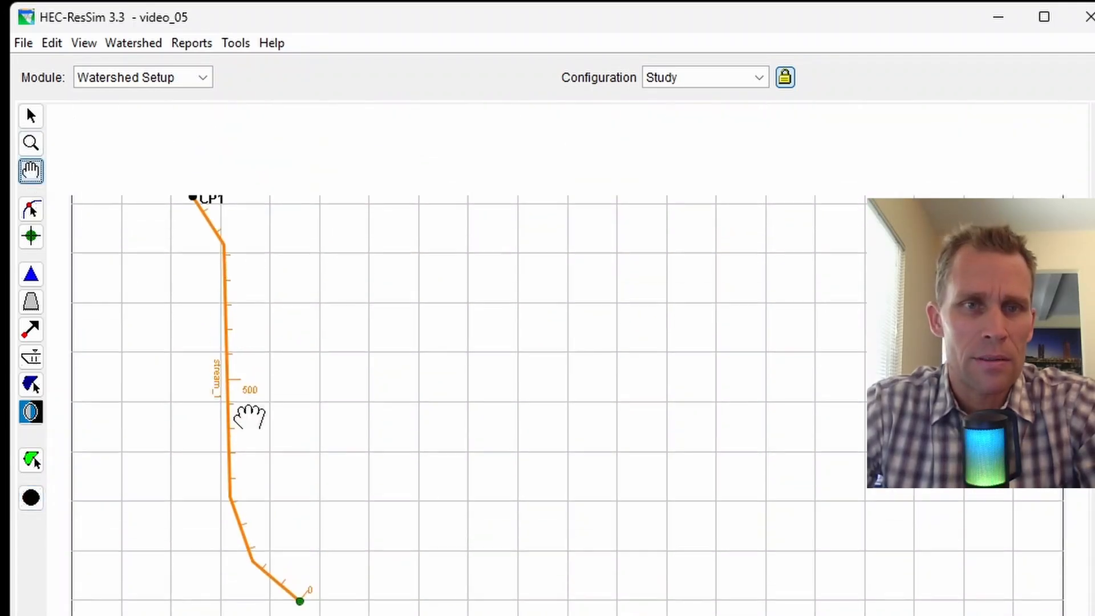
click(31, 274)
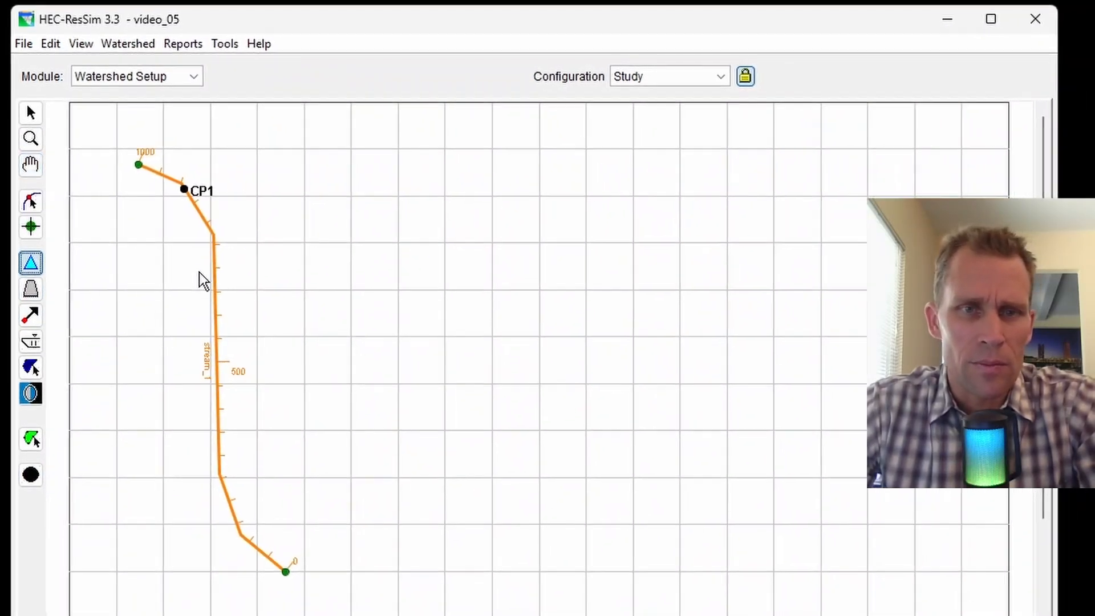
click(215, 374)
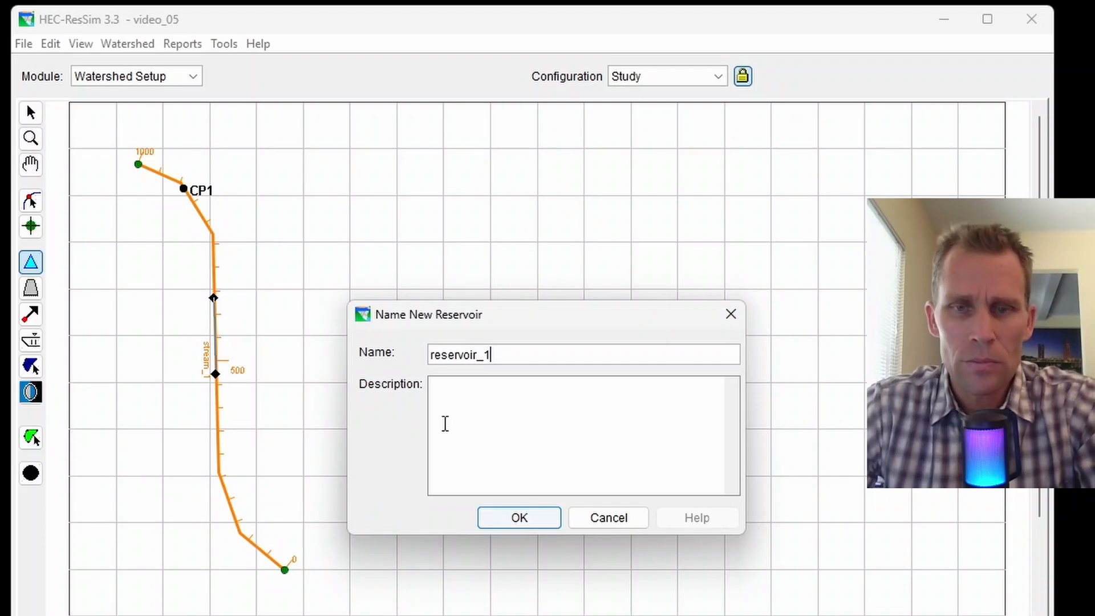
click(516, 523)
Add computation point CP4 near the downstream end of the stream.
click(32, 477)
click(238, 535)
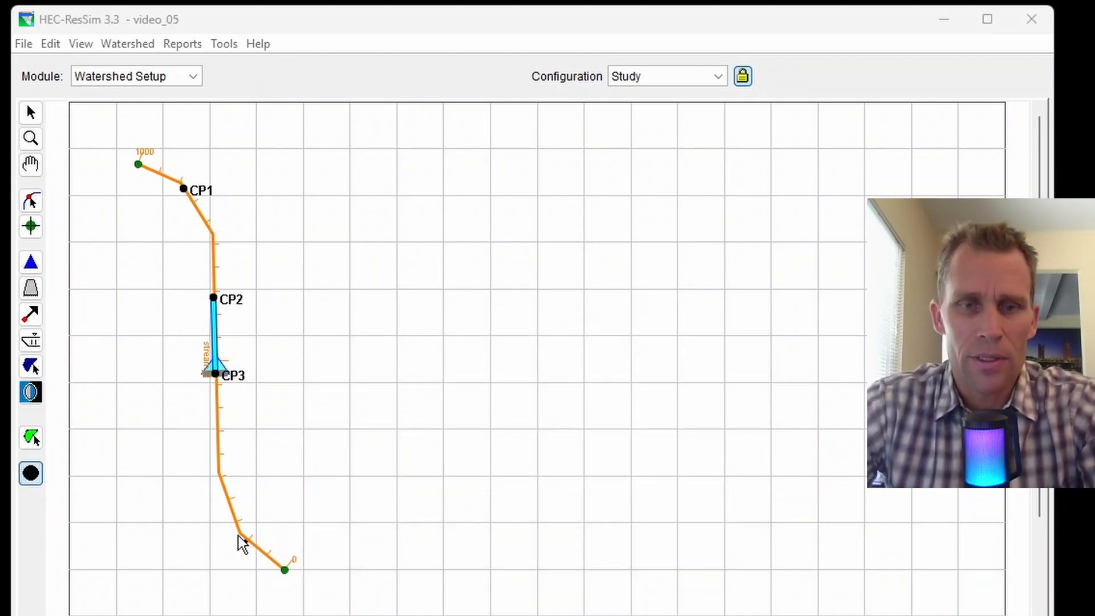
text(CP4)
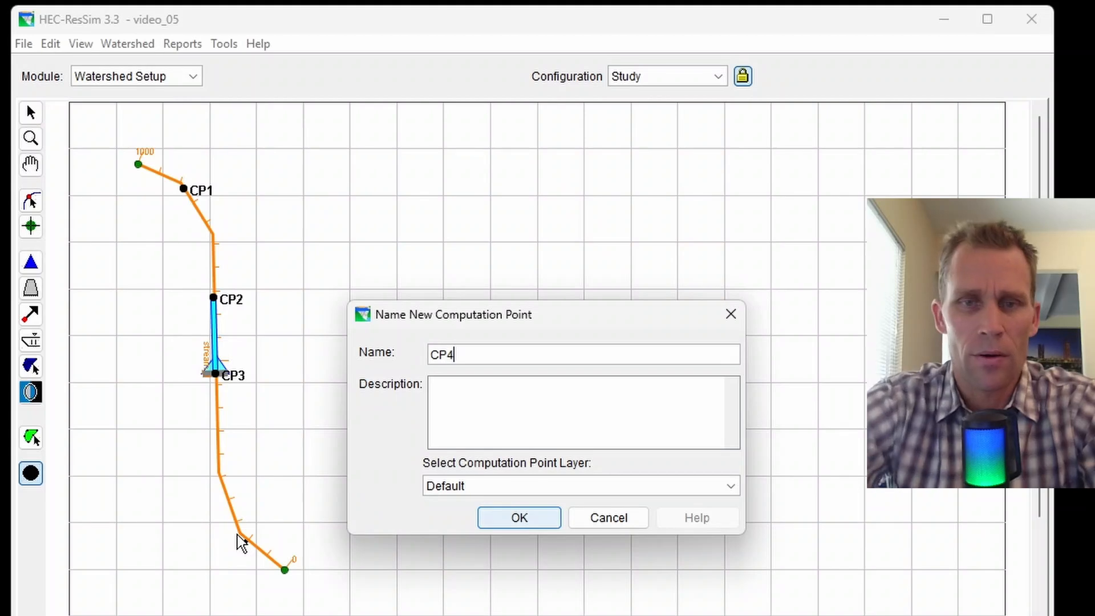
key(Return)
Create configuration config_1 with a 1 Hour time step and make it current.
click(134, 44)
click(151, 67)
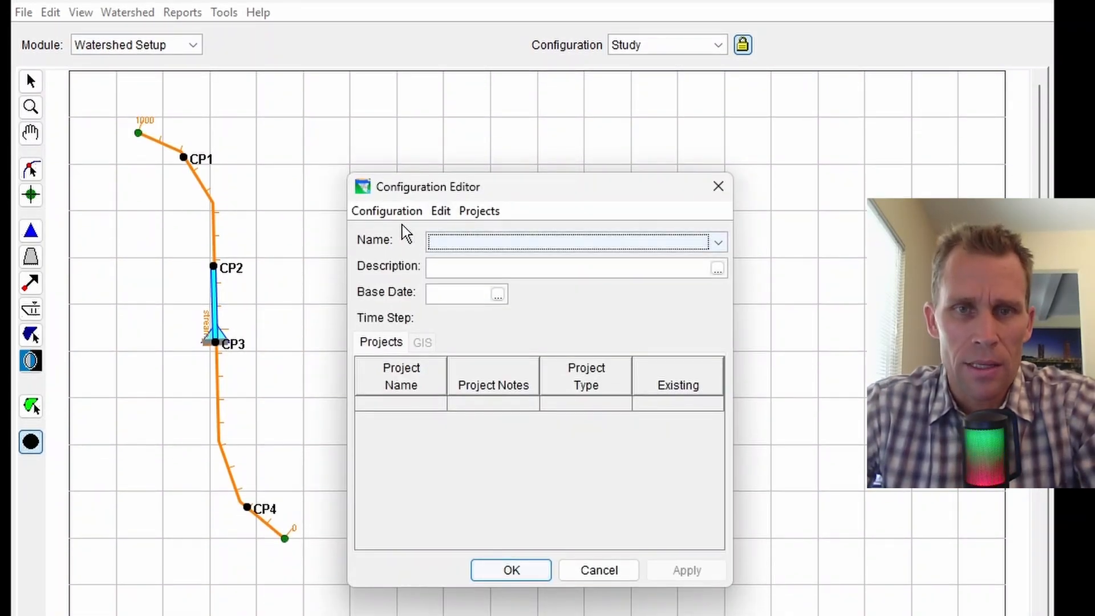
click(400, 215)
click(403, 236)
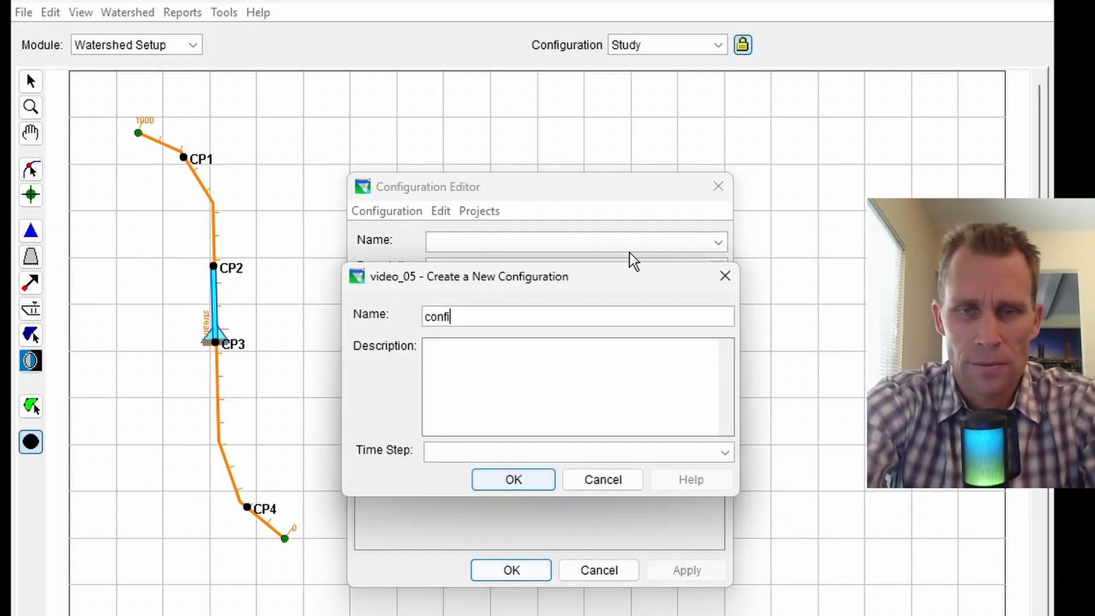
text(config_1')
key(BackSpace)
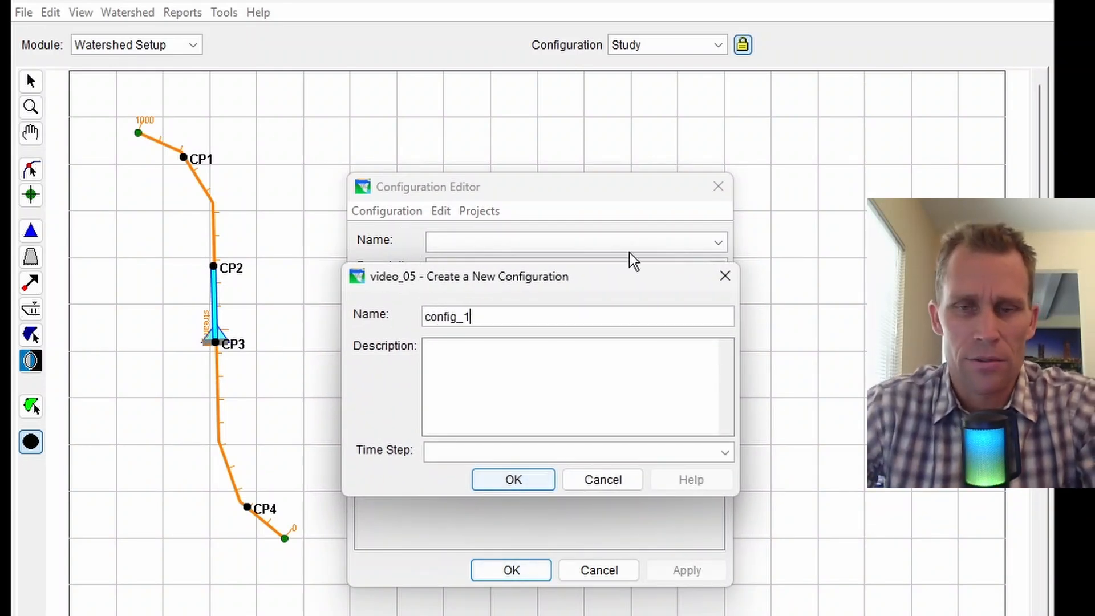
click(531, 454)
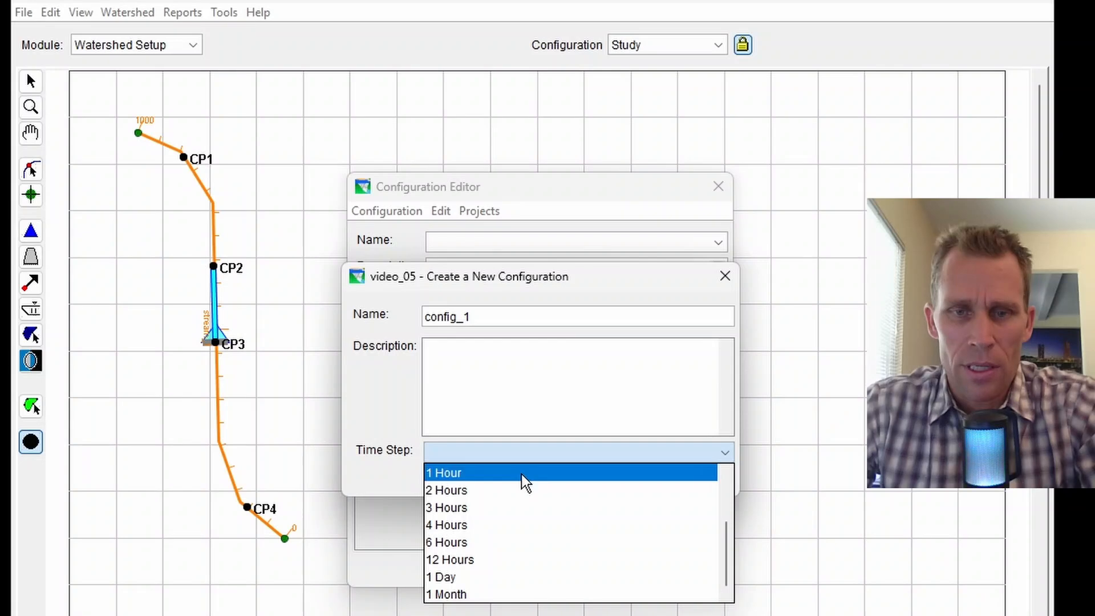
click(523, 470)
click(516, 481)
click(682, 570)
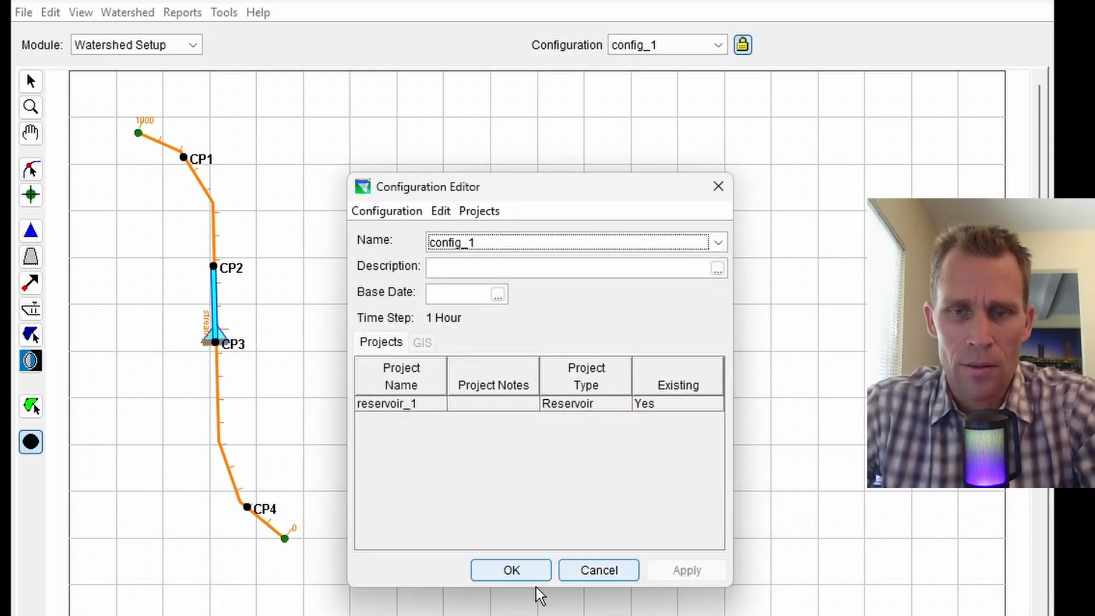
click(516, 571)
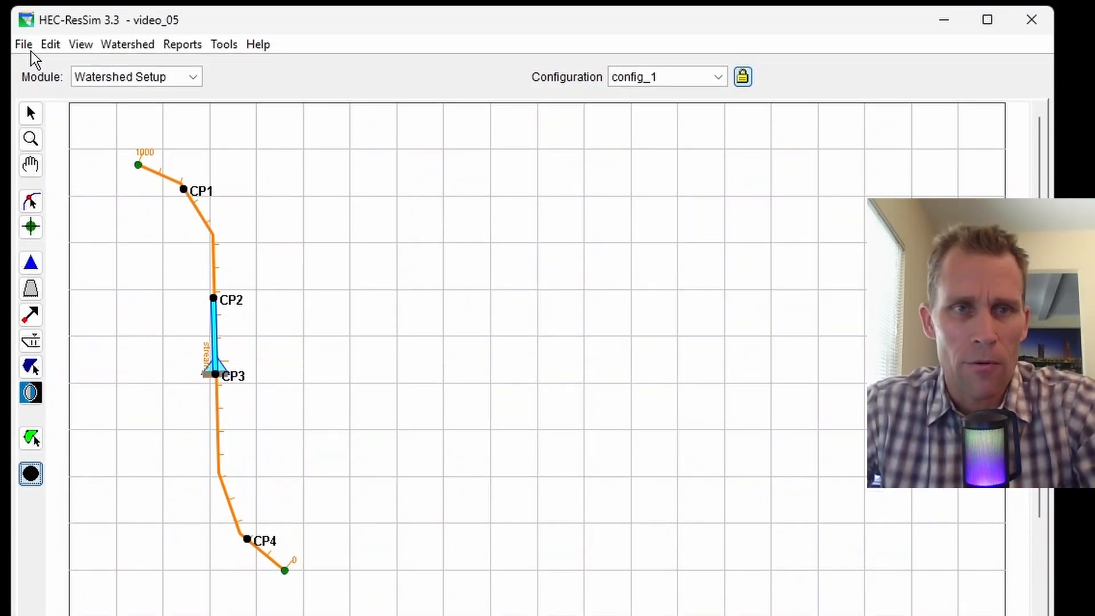
Save the watershed.
click(24, 35)
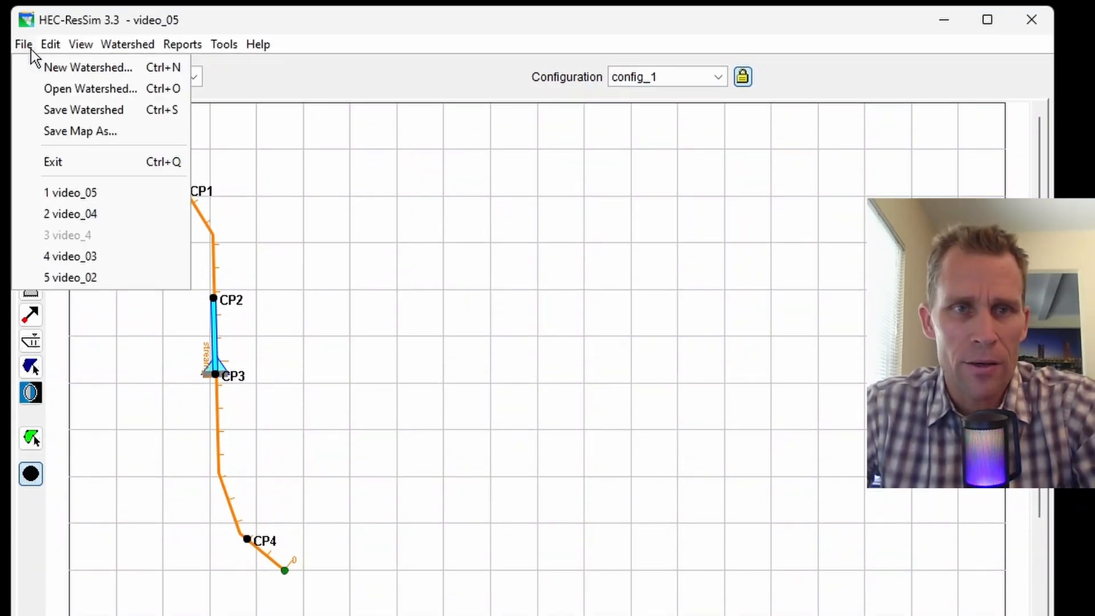
click(61, 110)
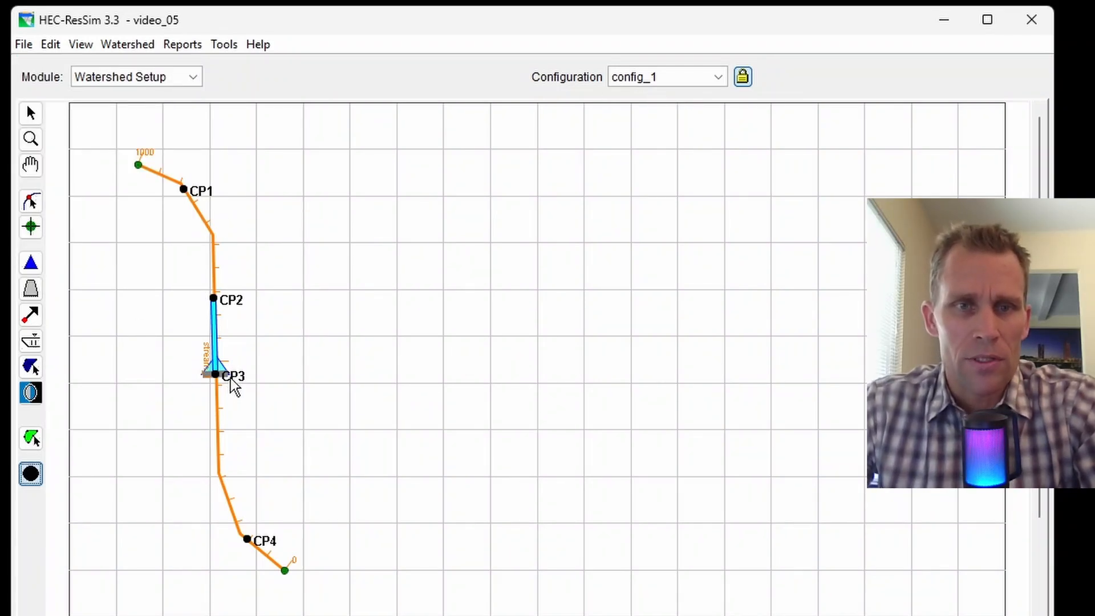
click(145, 77)
In the Reservoir Network module, create network_1 based on config_1.
click(144, 114)
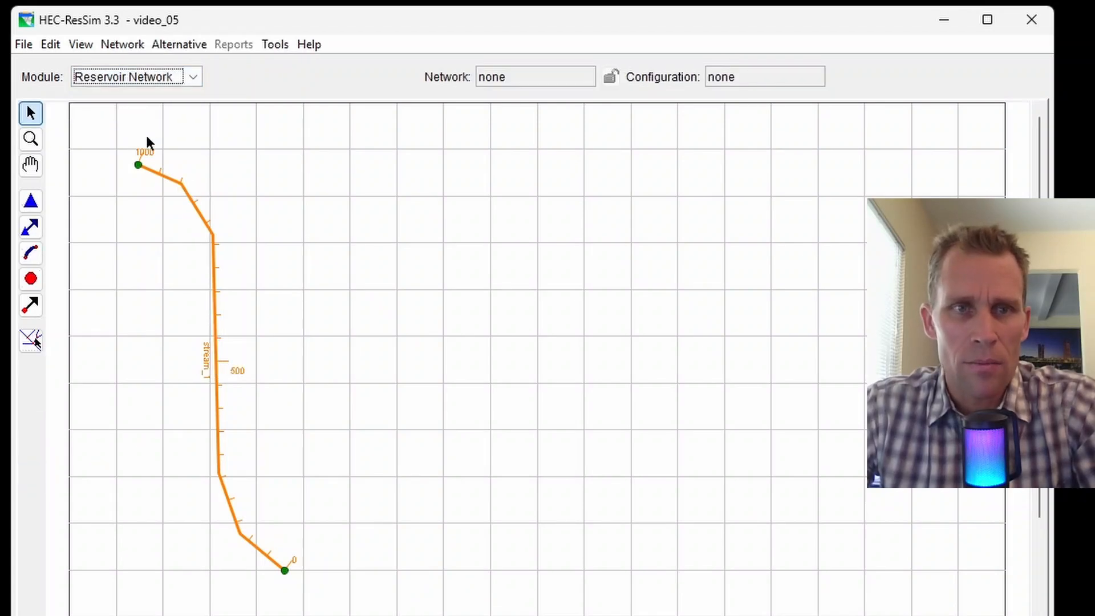
click(122, 45)
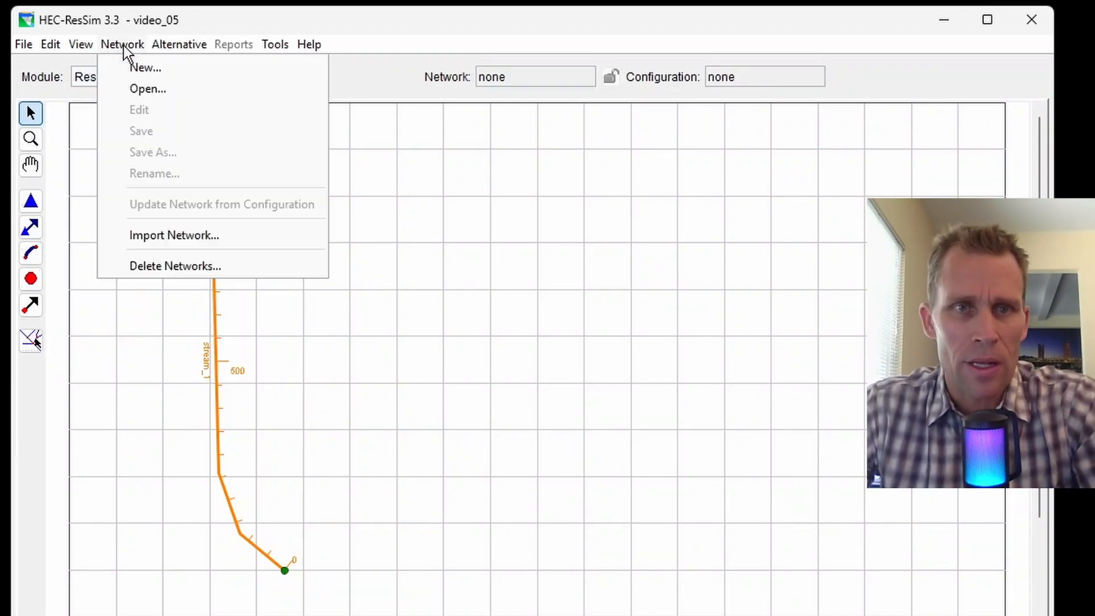
click(140, 68)
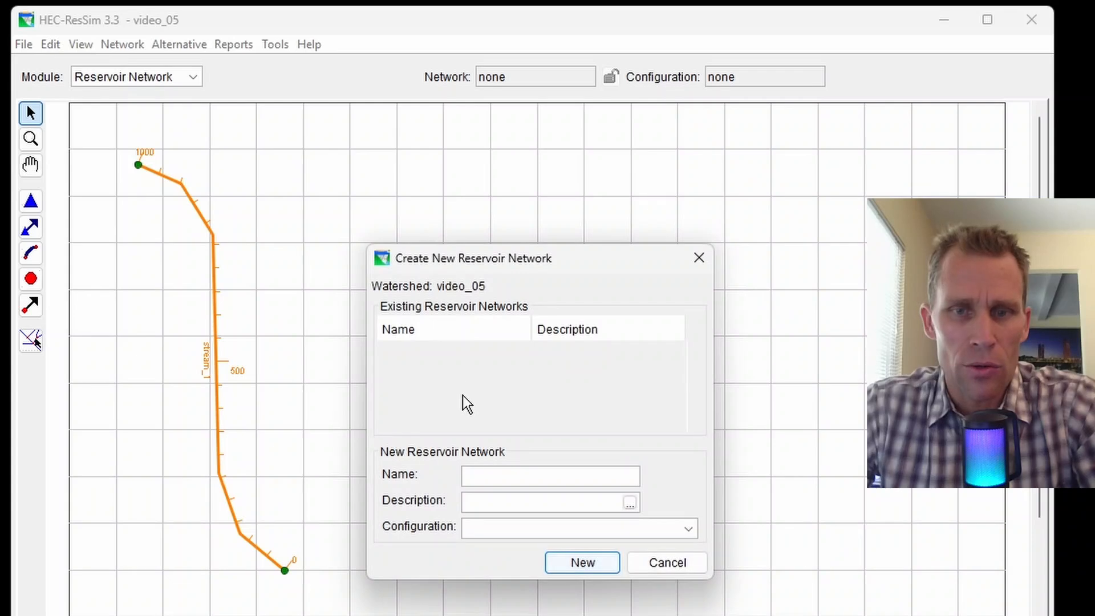
click(496, 531)
click(496, 567)
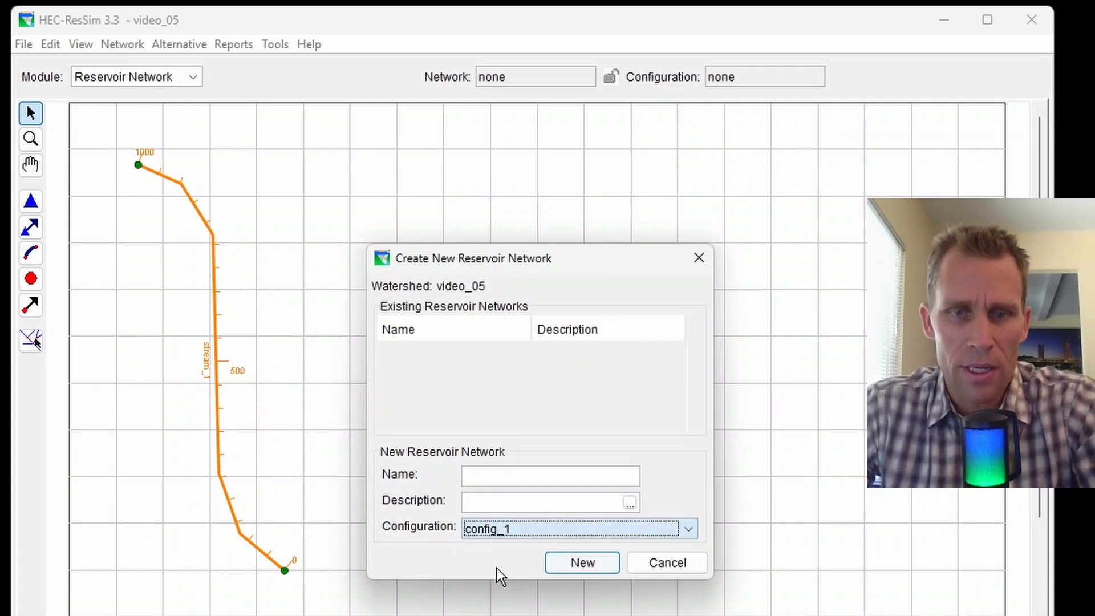
click(498, 476)
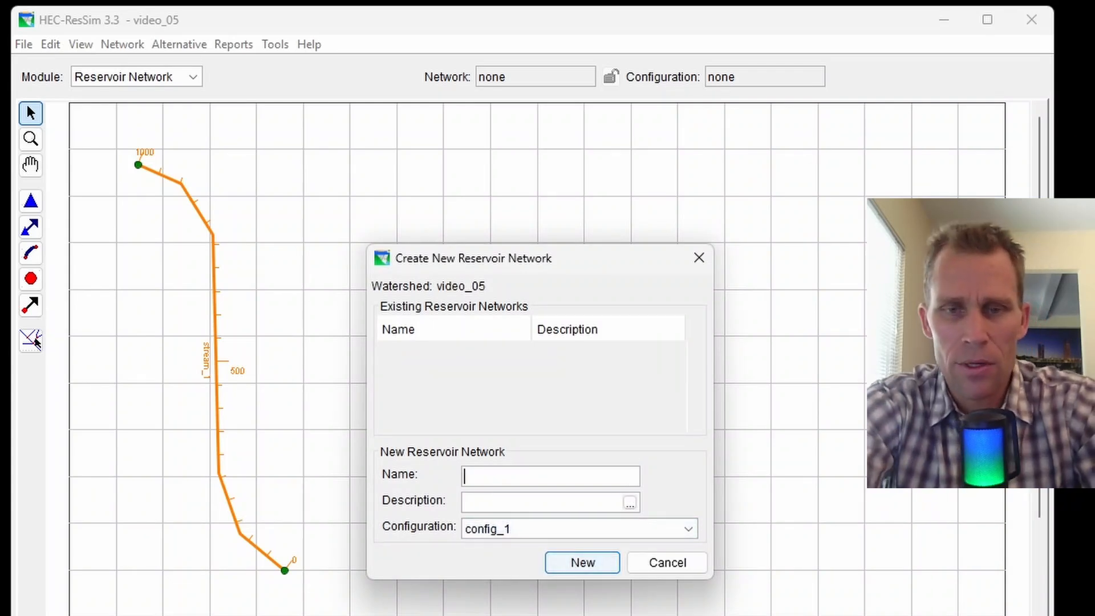
text(network_1)
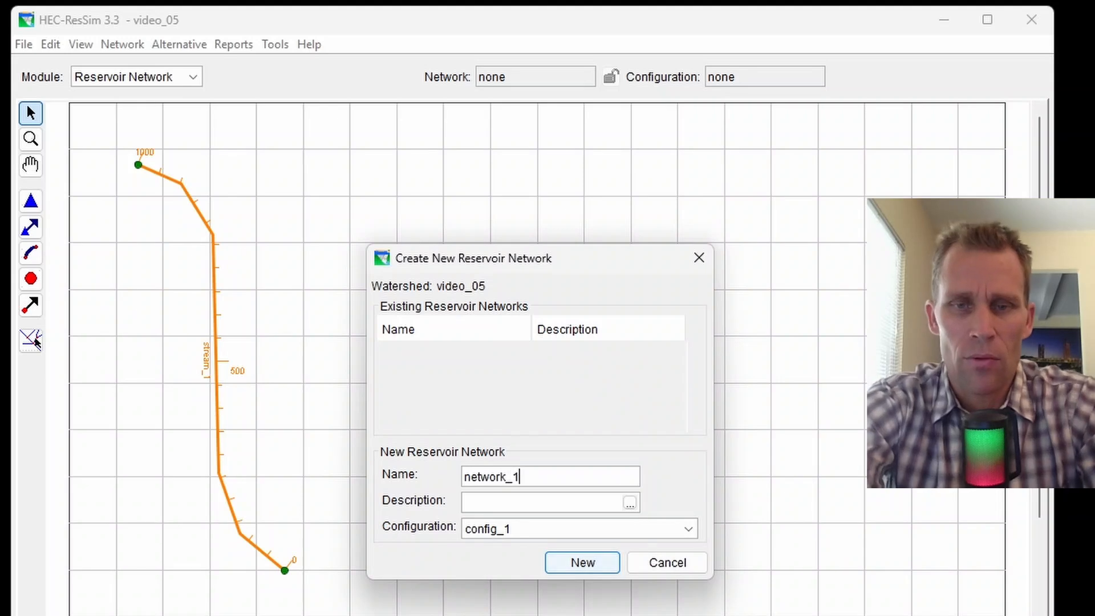
click(581, 562)
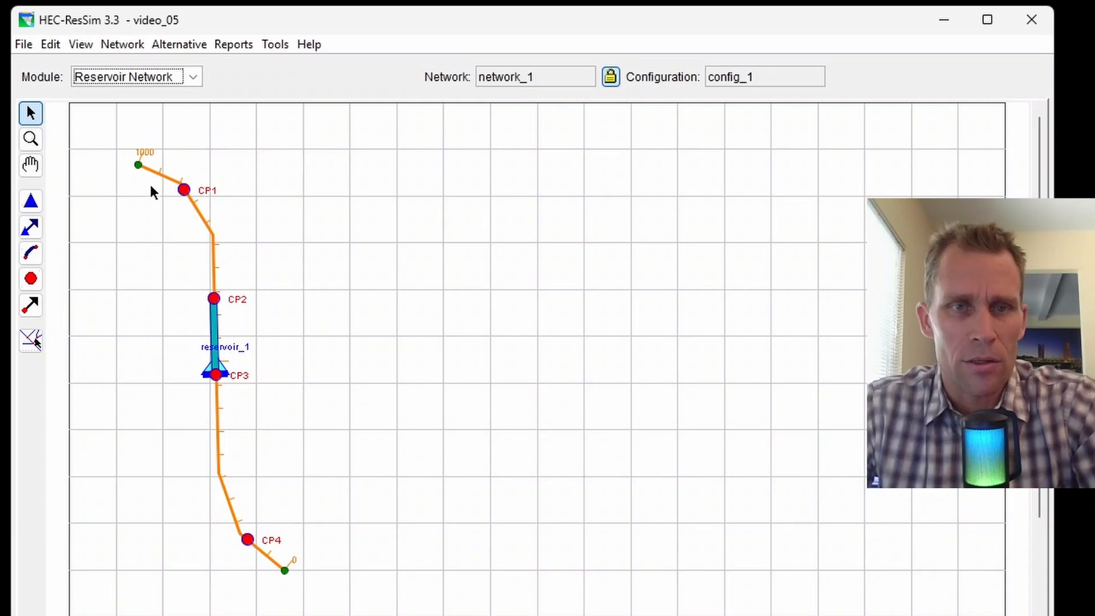
Draw reaches 'CP1 to CP2' and 'CP3 to CP4', keeping the default names.
click(30, 257)
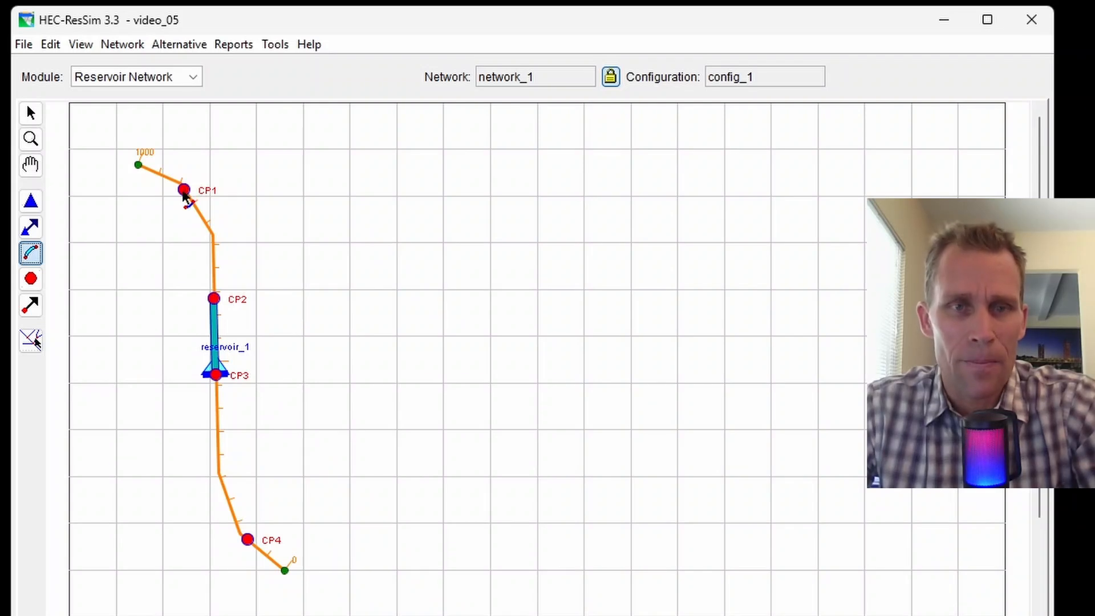
click(184, 192)
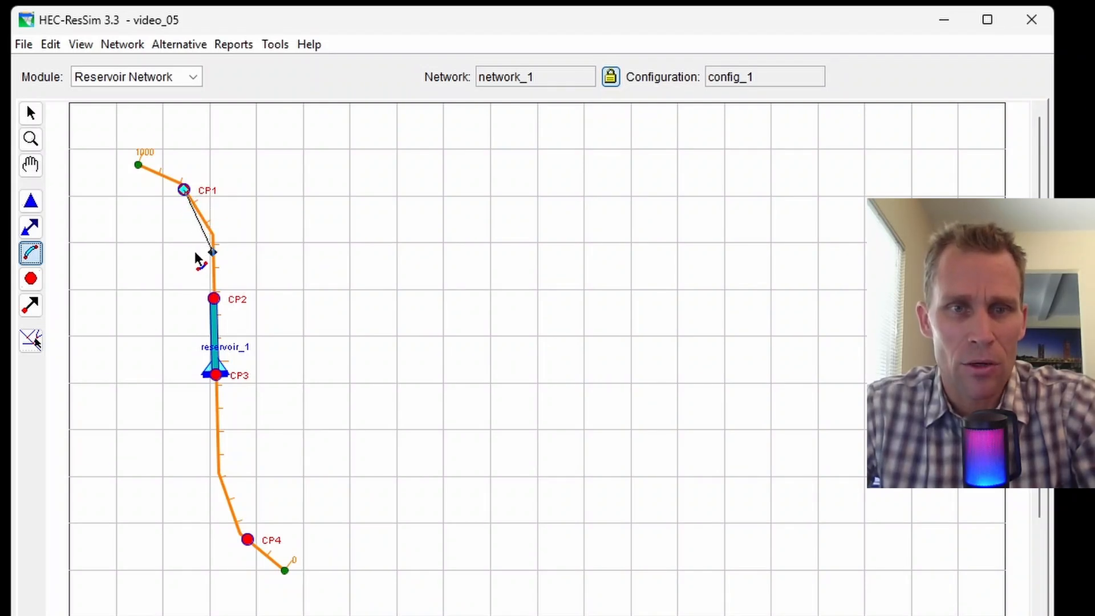
click(216, 300)
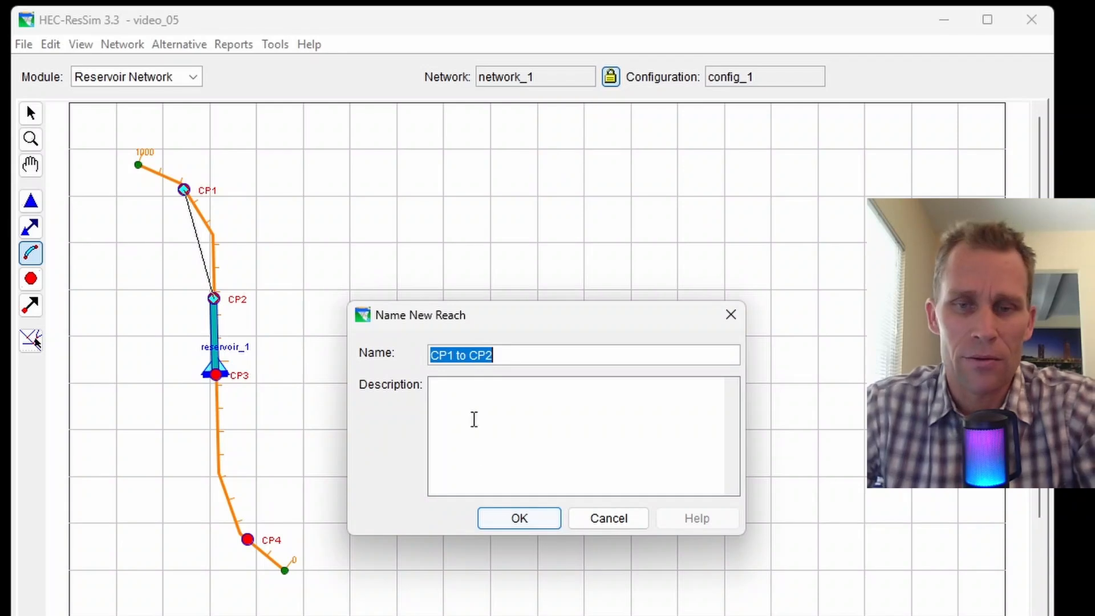
click(513, 521)
click(216, 375)
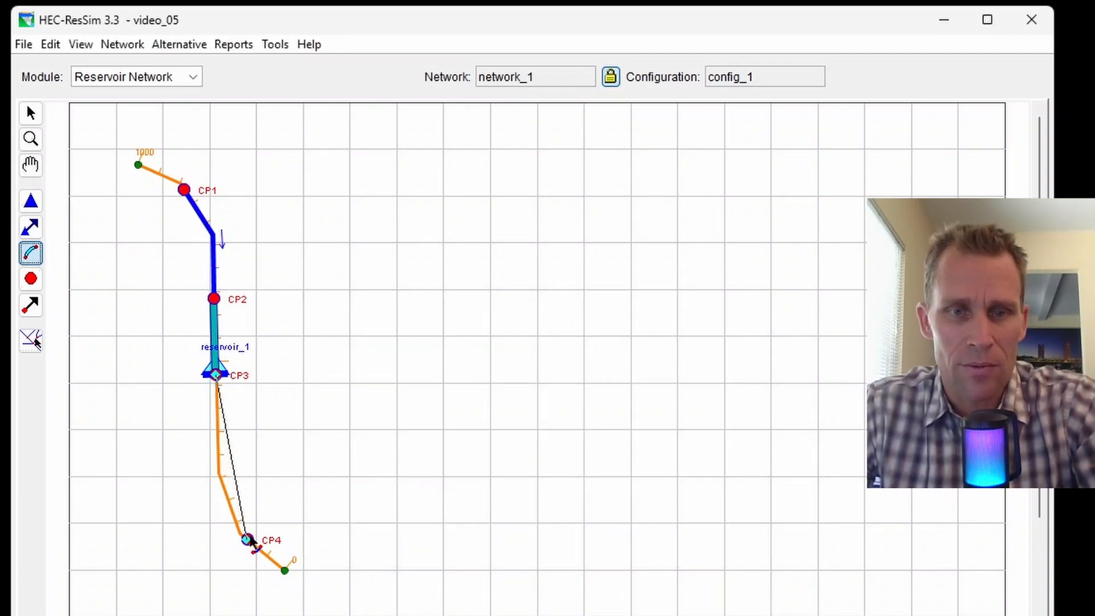
click(248, 539)
click(513, 519)
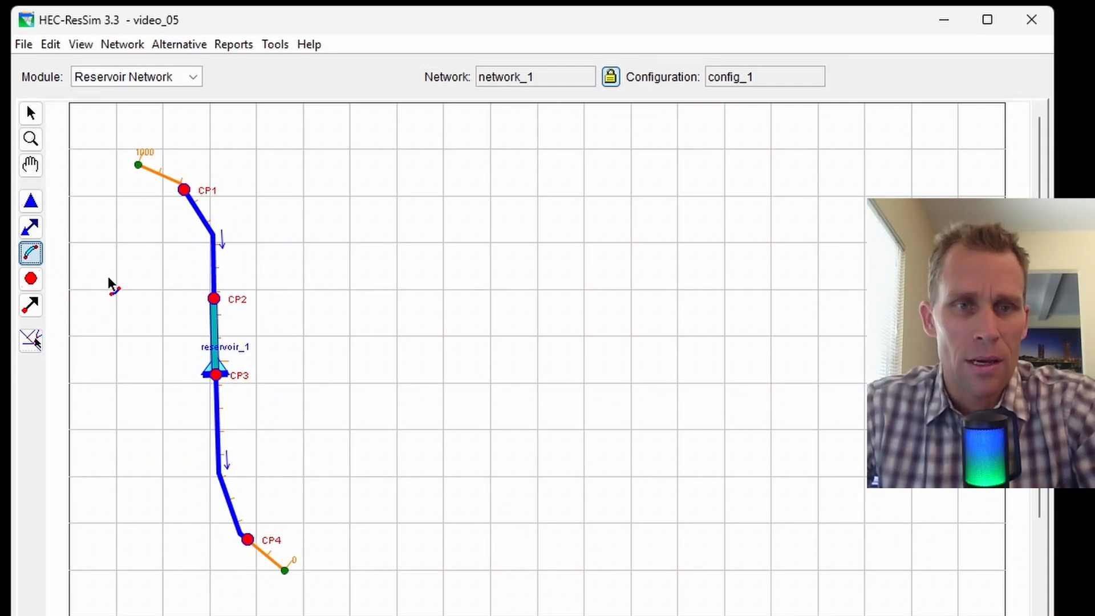
click(30, 285)
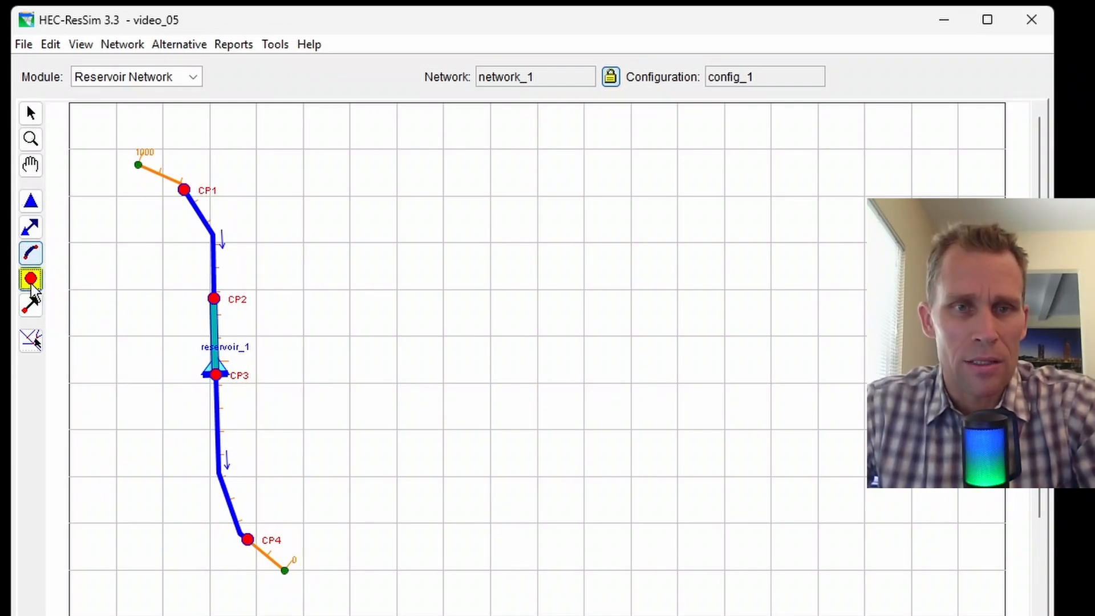
In CP1's Junction Editor, add local flow 'inflow at CP1' with factor 1.0 and apply.
right_click(184, 190)
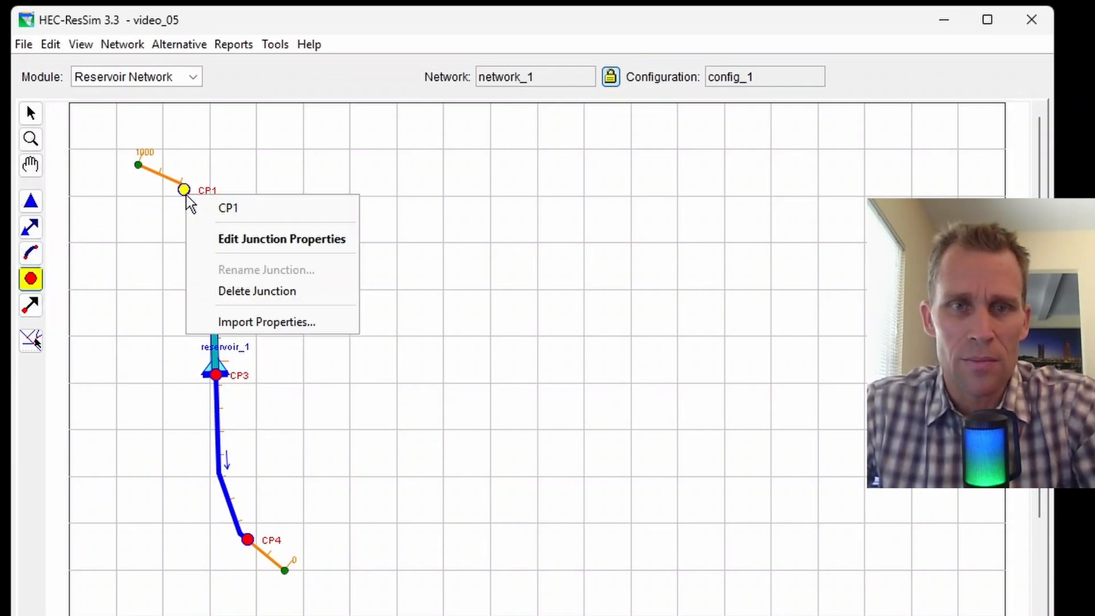
click(226, 238)
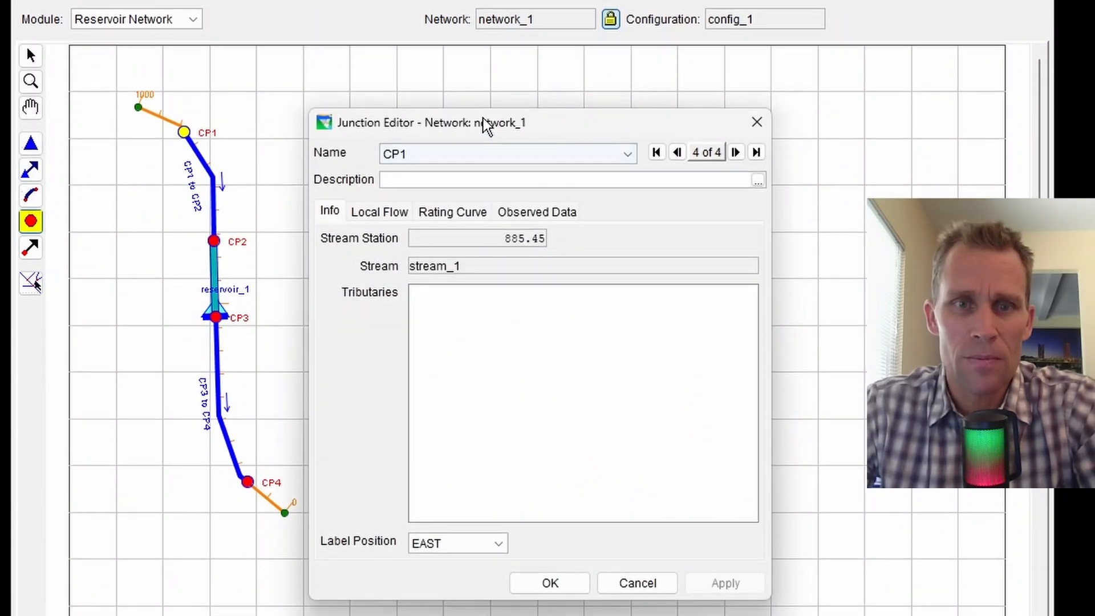
drag(484, 125, 510, 95)
click(392, 183)
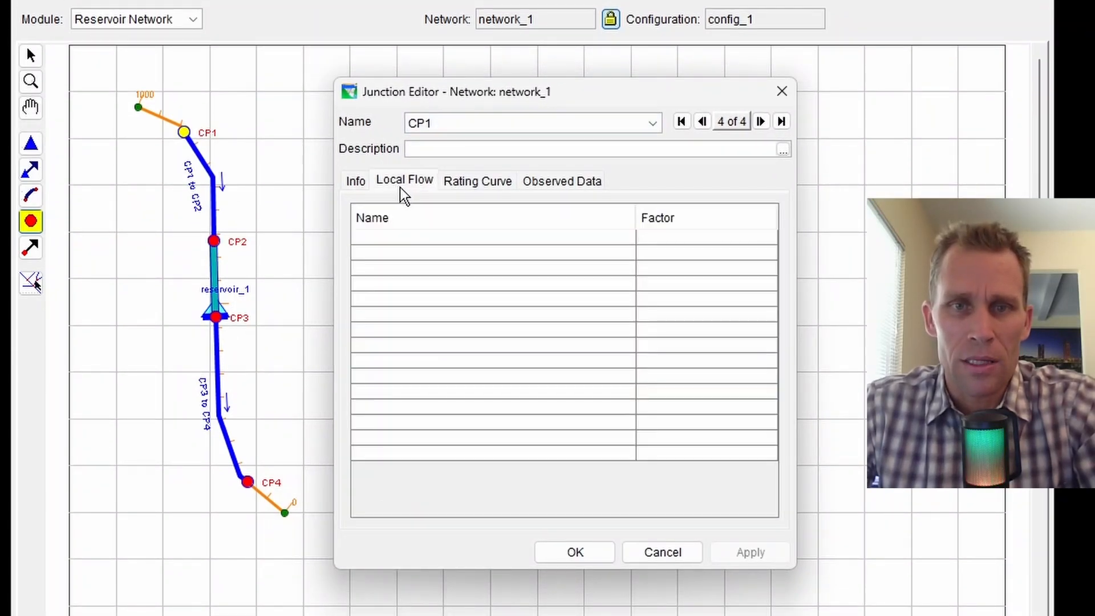
click(403, 238)
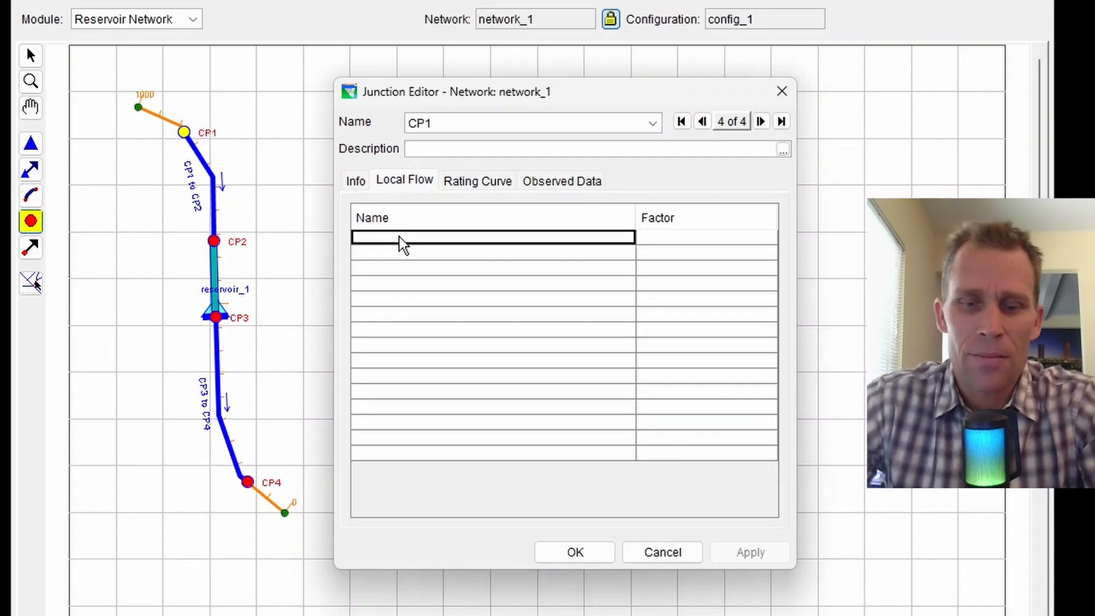
text(inflow )
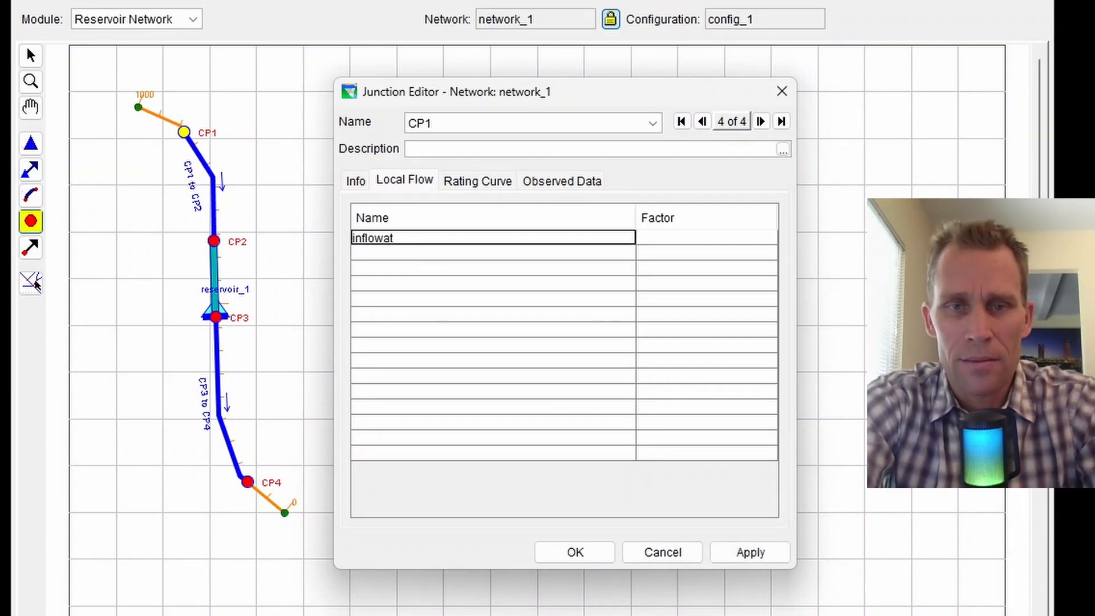
text(a)
key(BackSpace)
text(at CP12)
key(BackSpace)
key(Tab)
text(1.0)
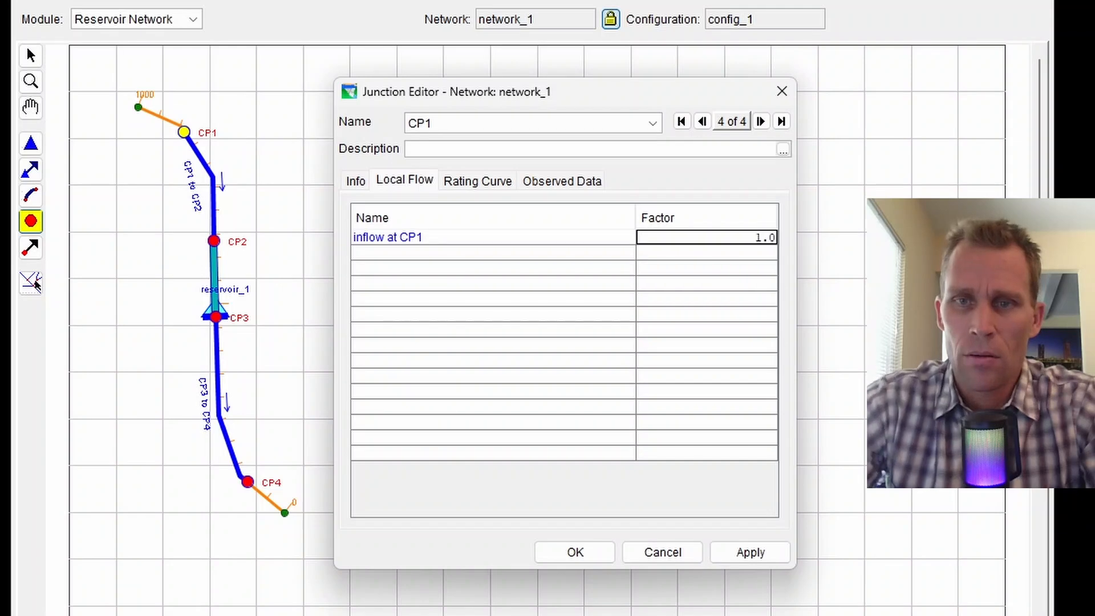
click(754, 552)
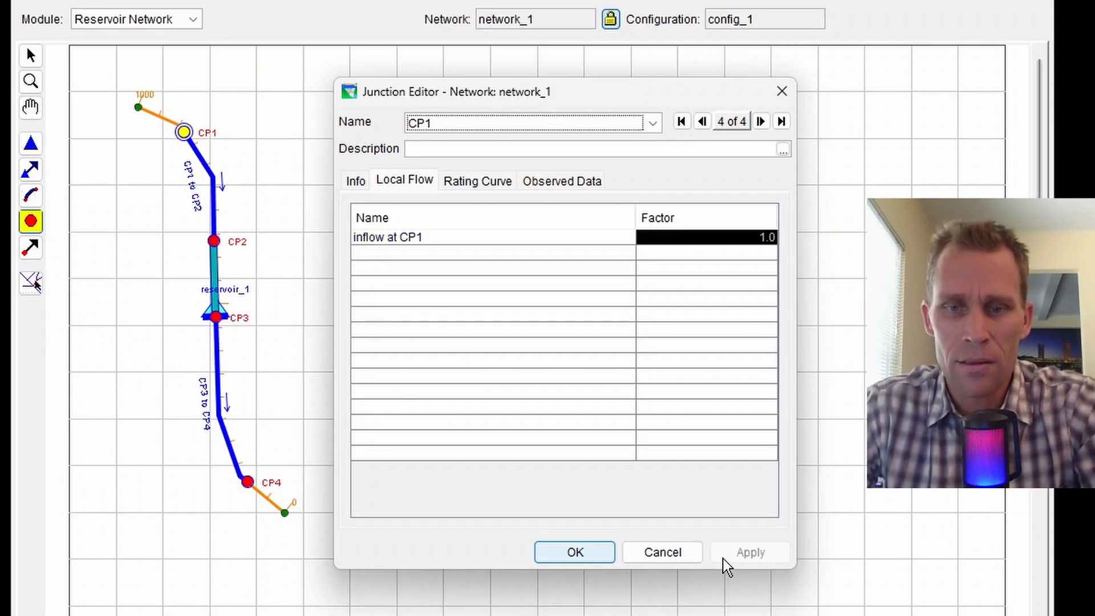
Close the Junction Editor, then zoom and pan until CP1 through CP4 are all visible.
click(599, 555)
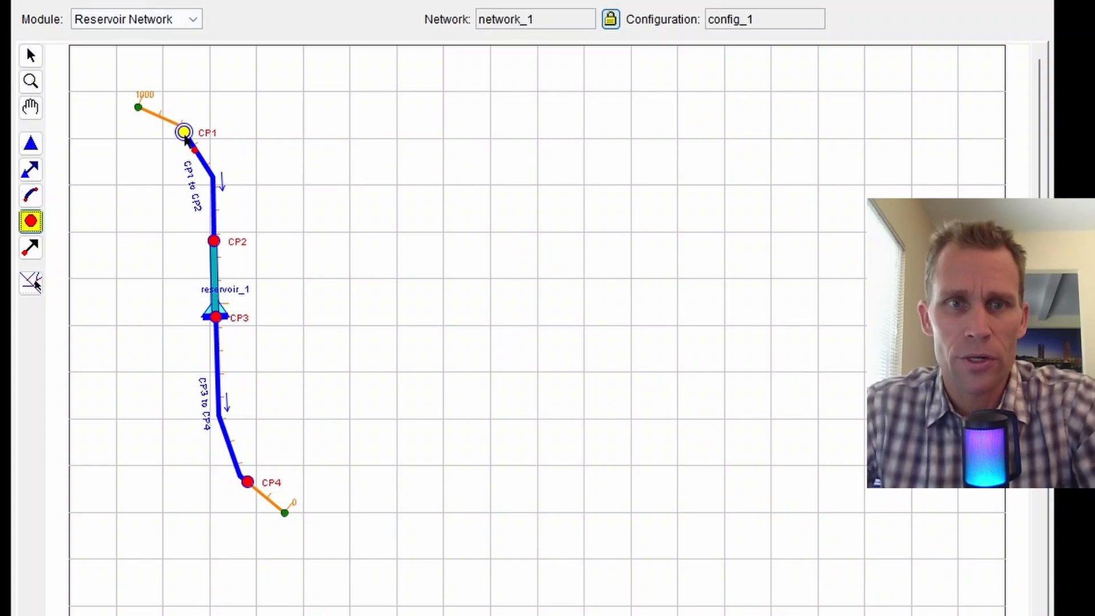
mouse_move(185, 139)
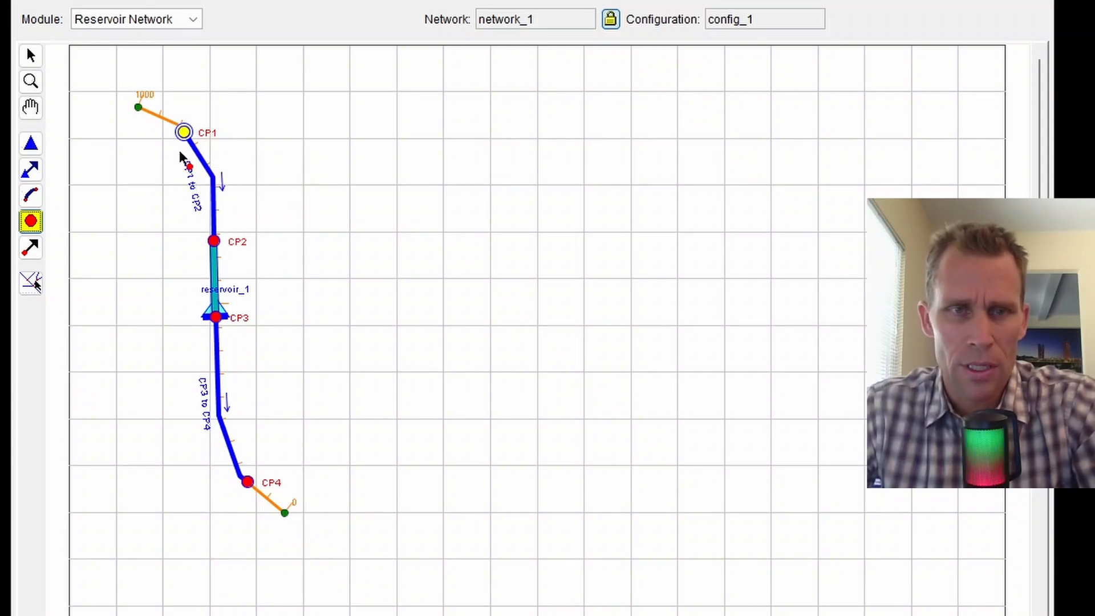
scroll(176, 156, up, 2)
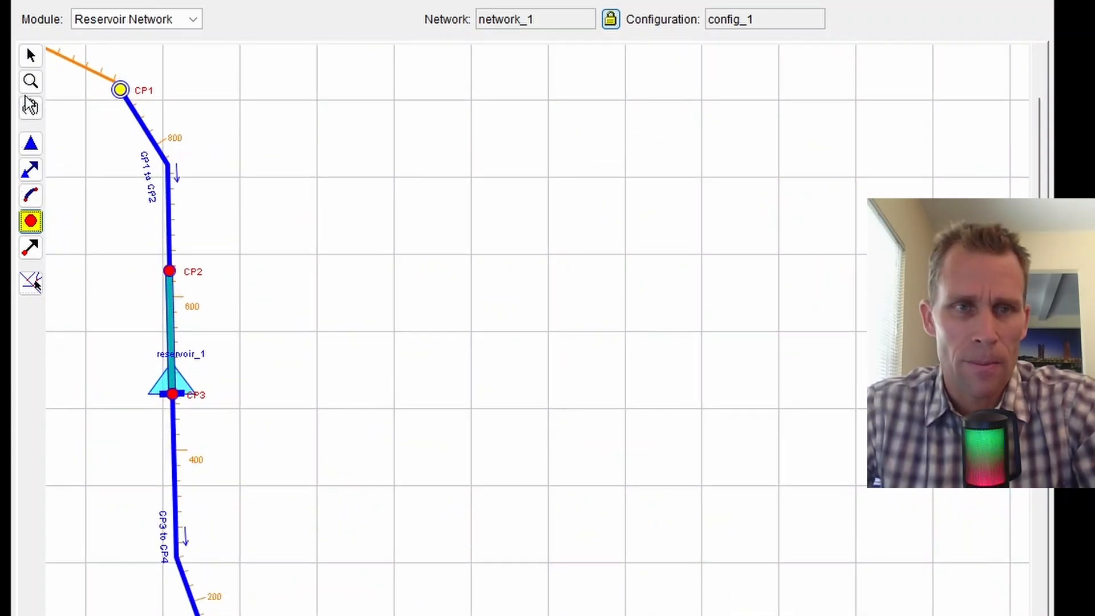
click(31, 55)
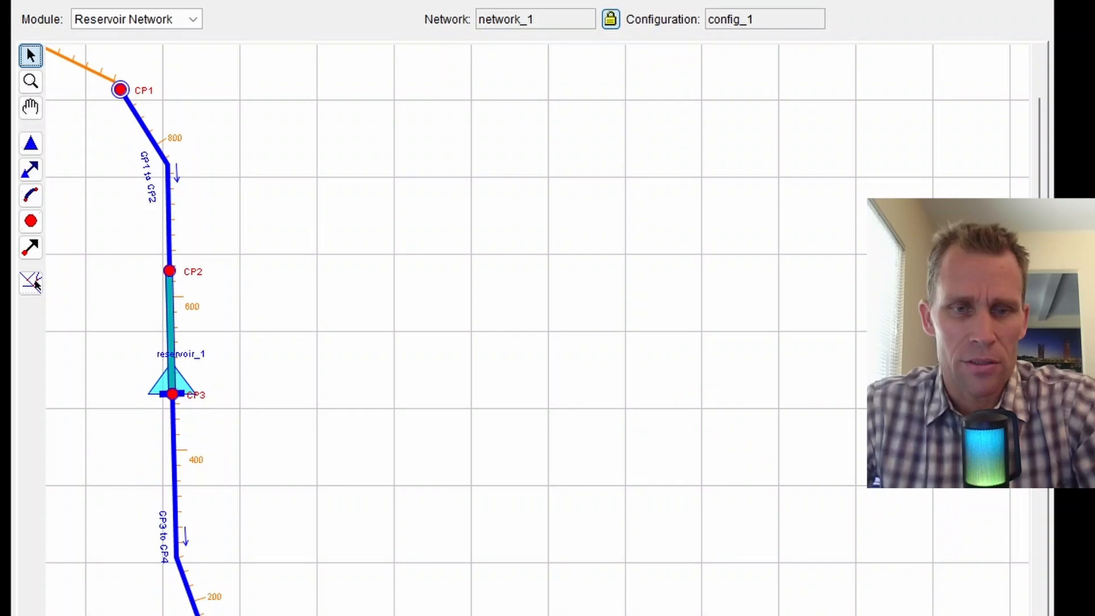
click(31, 107)
drag(373, 190, 460, 226)
scroll(422, 214, down, 3)
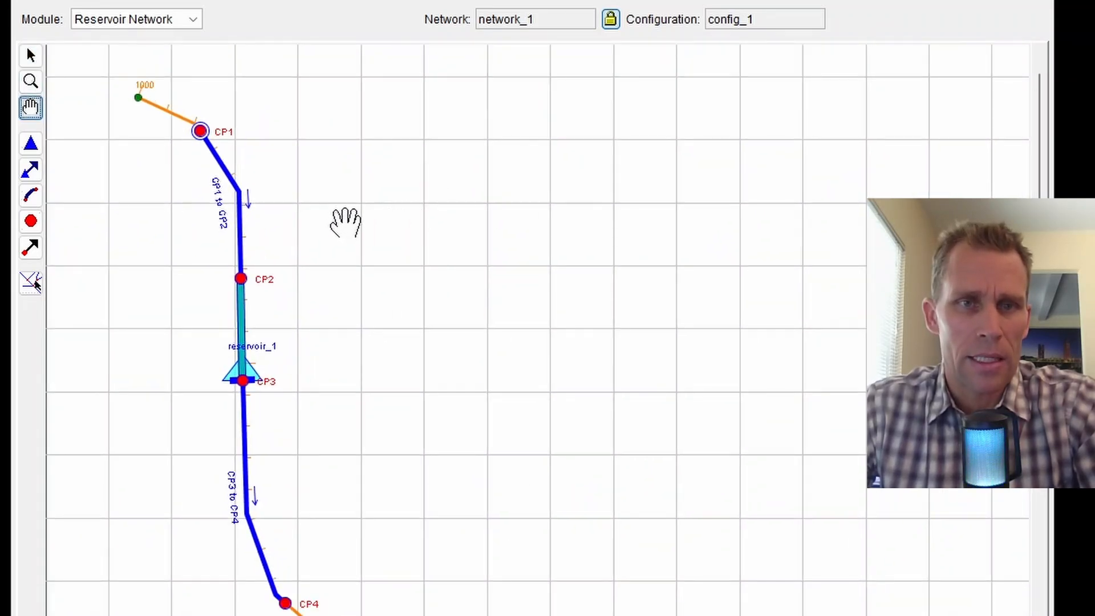
drag(344, 220, 345, 190)
click(32, 146)
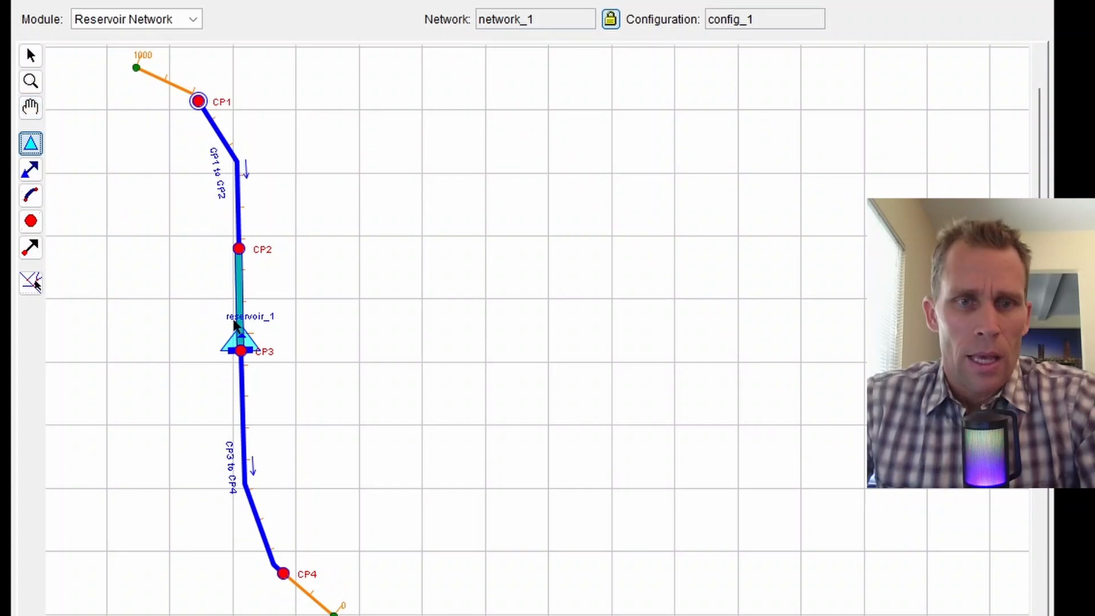
In reservoir_1's Reservoir Editor, rename 'Dam at stream_1' to Dam and select Pool.
right_click(243, 338)
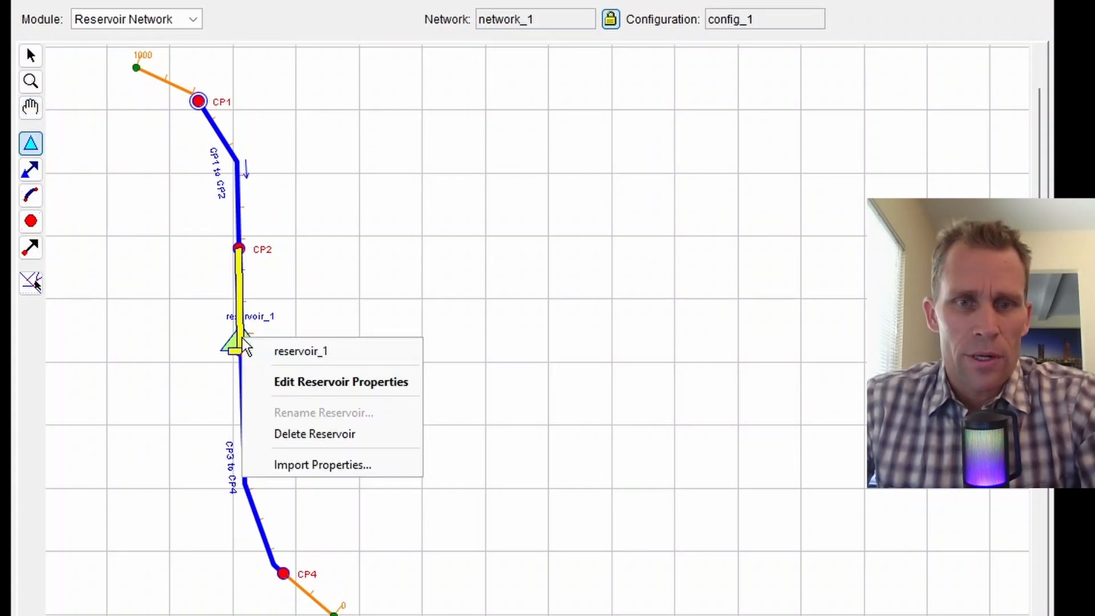
click(288, 387)
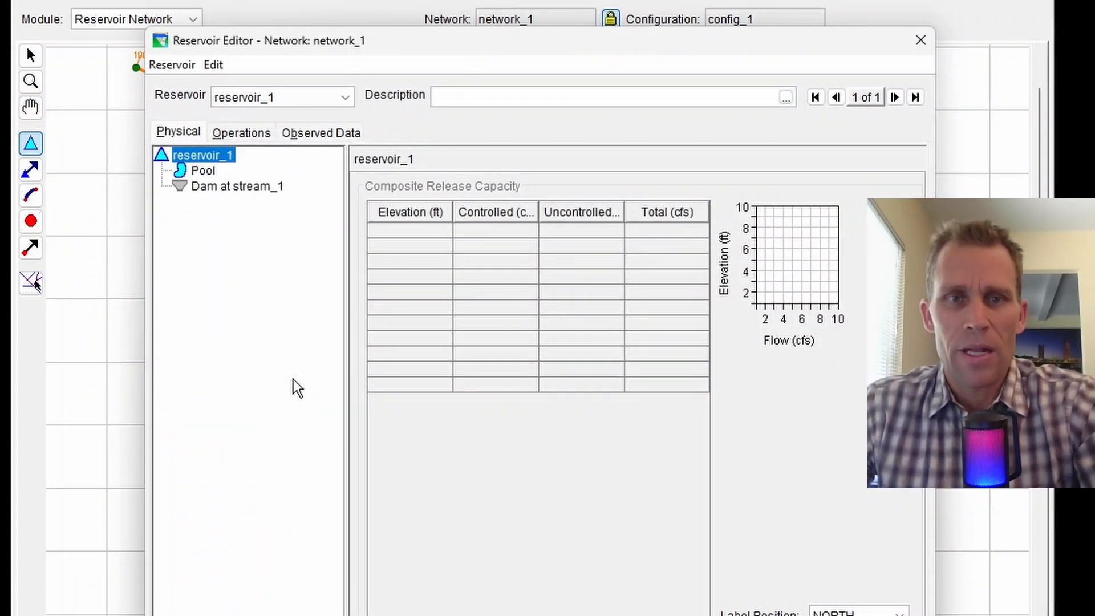
right_click(217, 188)
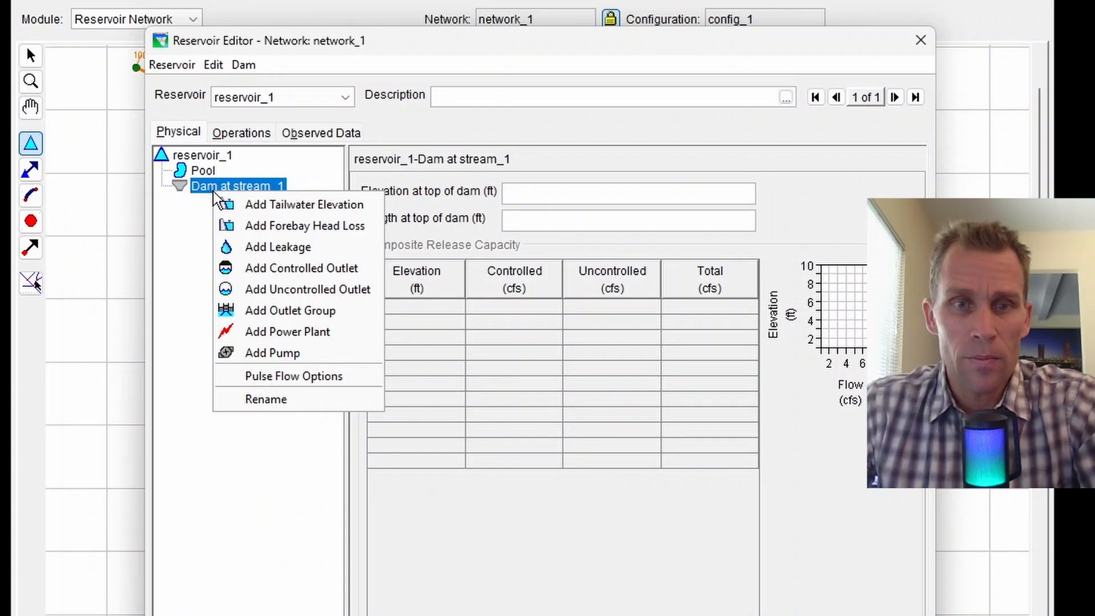
click(287, 400)
text(Dam)
key(Return)
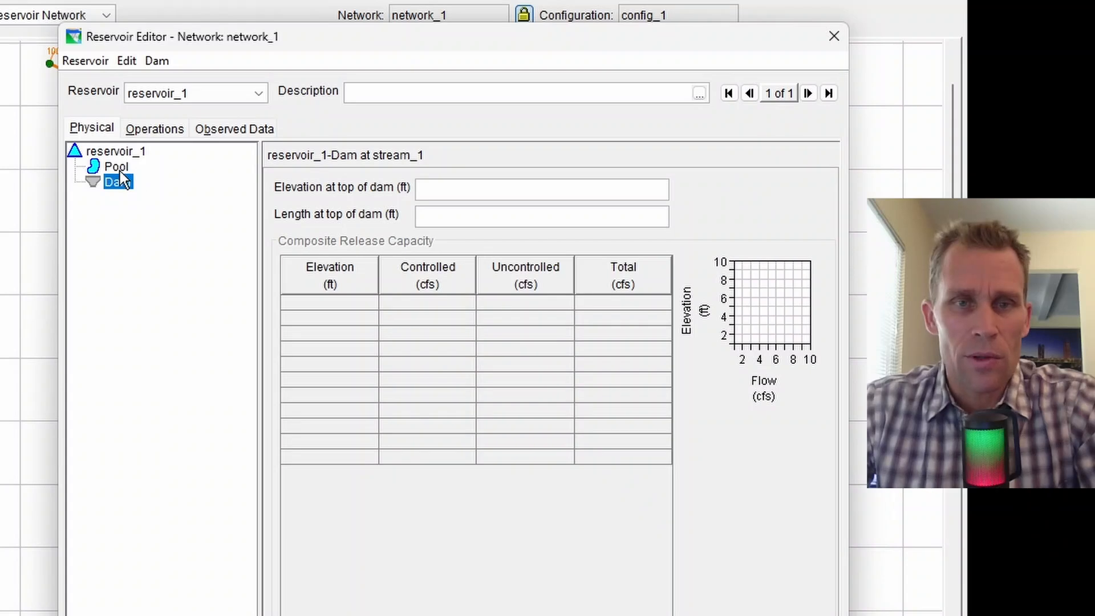
click(120, 171)
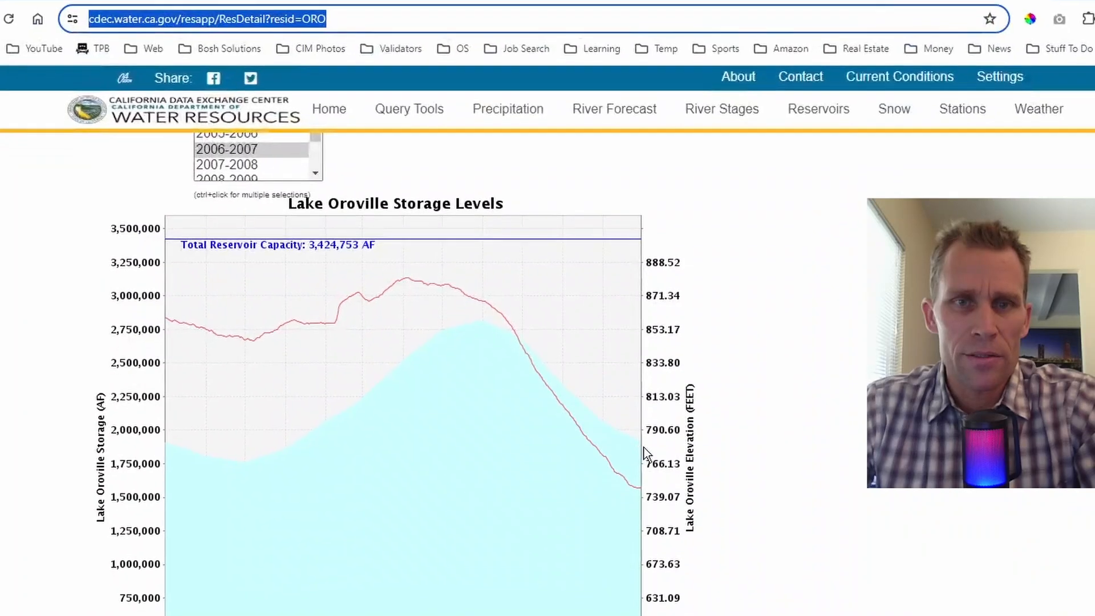
scroll(640, 454, up, 5)
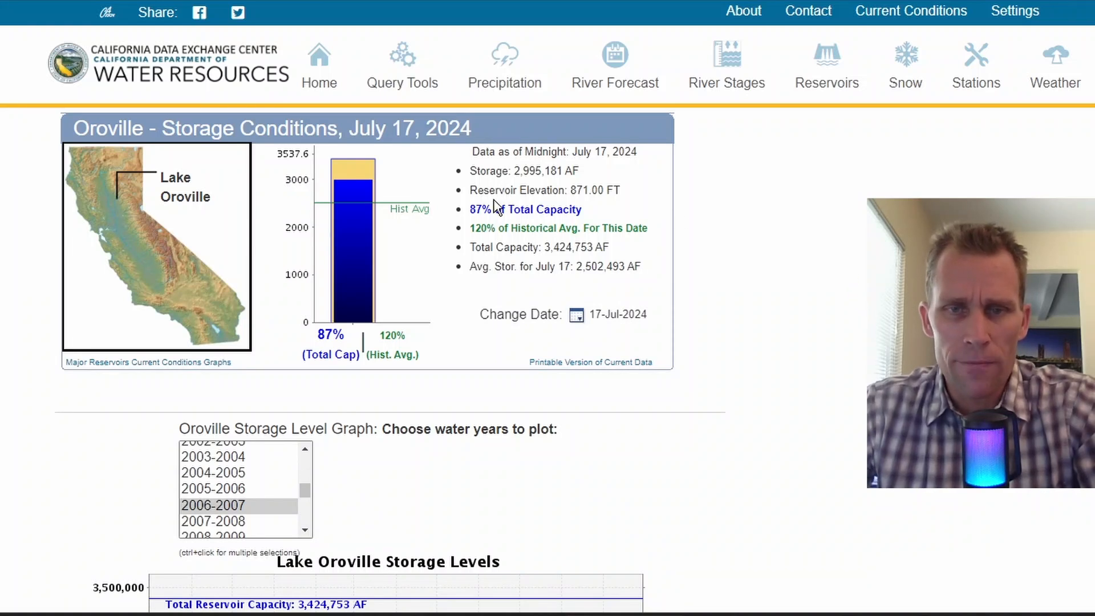
drag(476, 247, 596, 261)
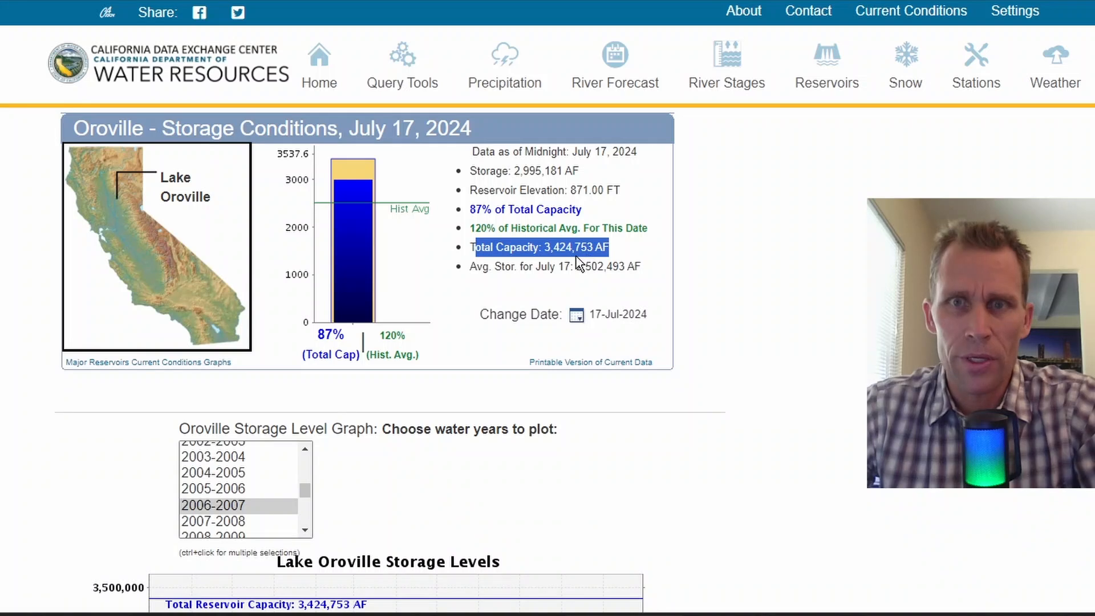
click(708, 250)
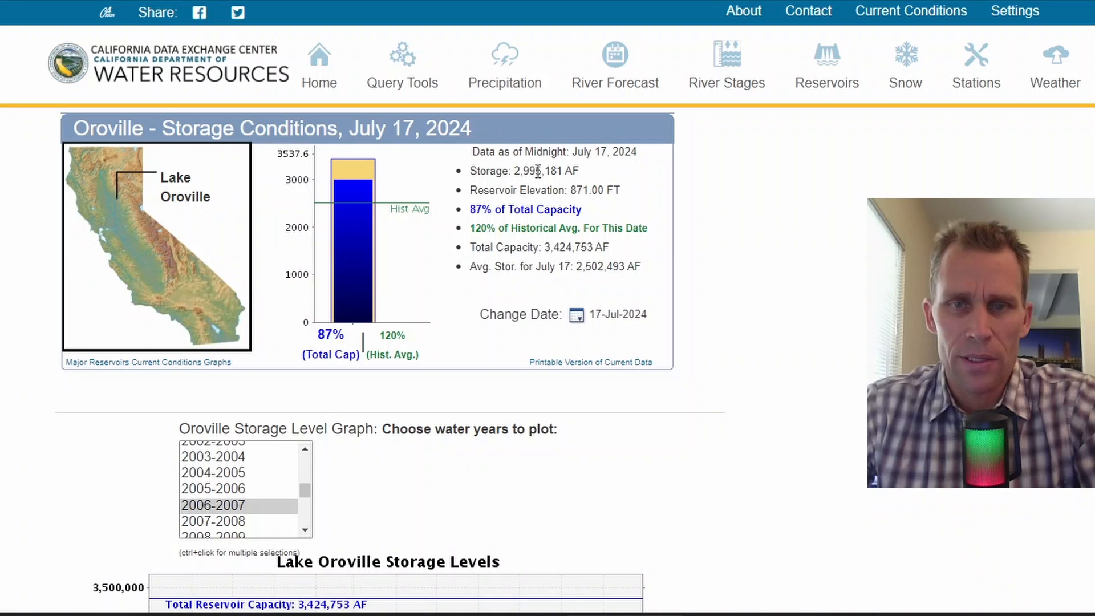
drag(623, 196, 578, 191)
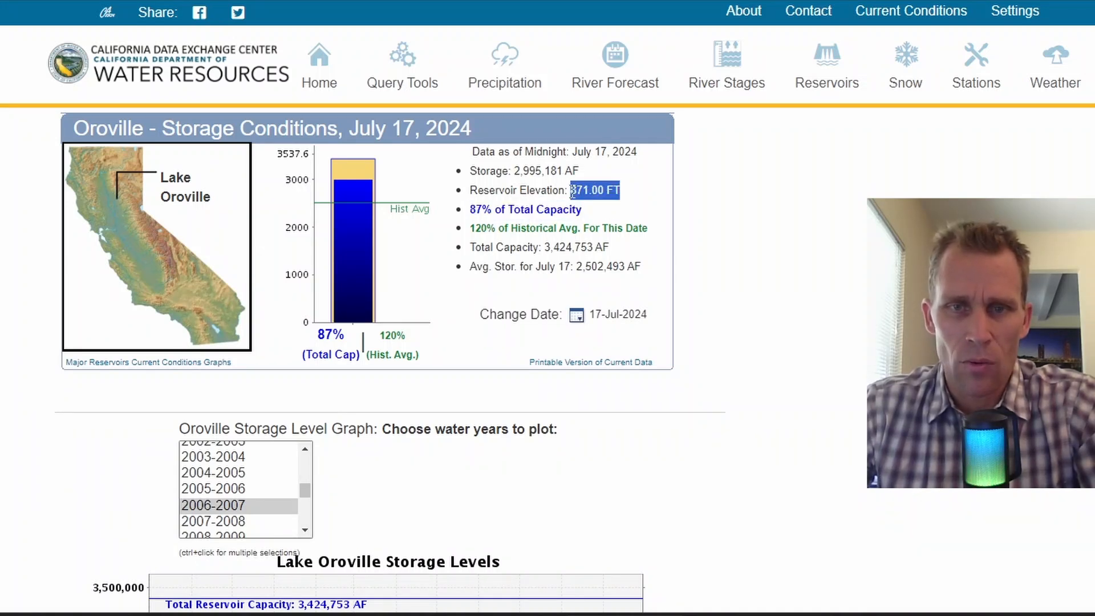
drag(514, 175, 561, 173)
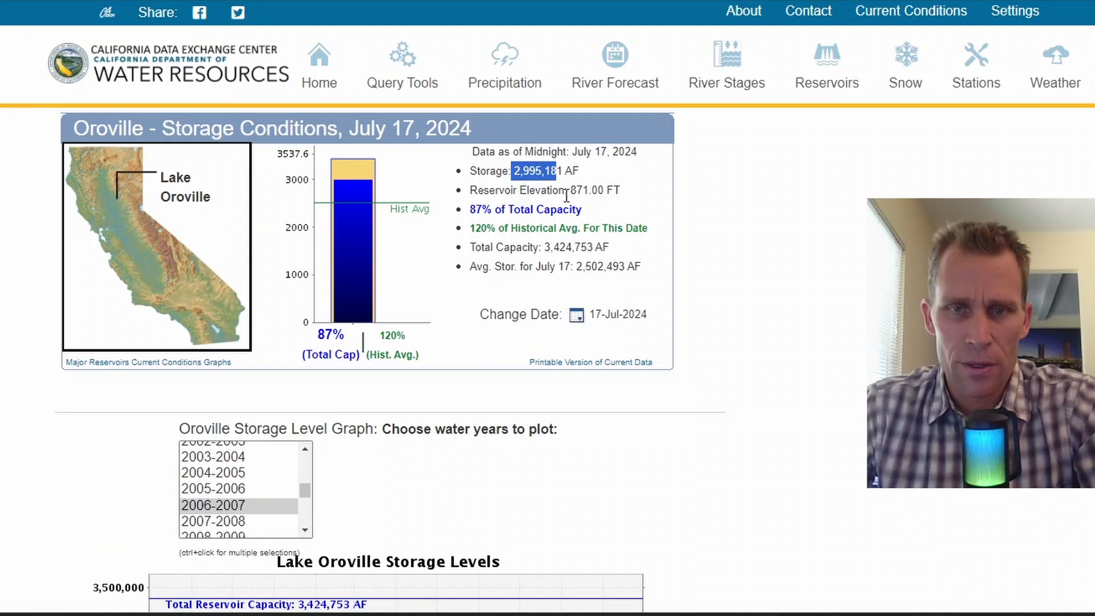
click(845, 252)
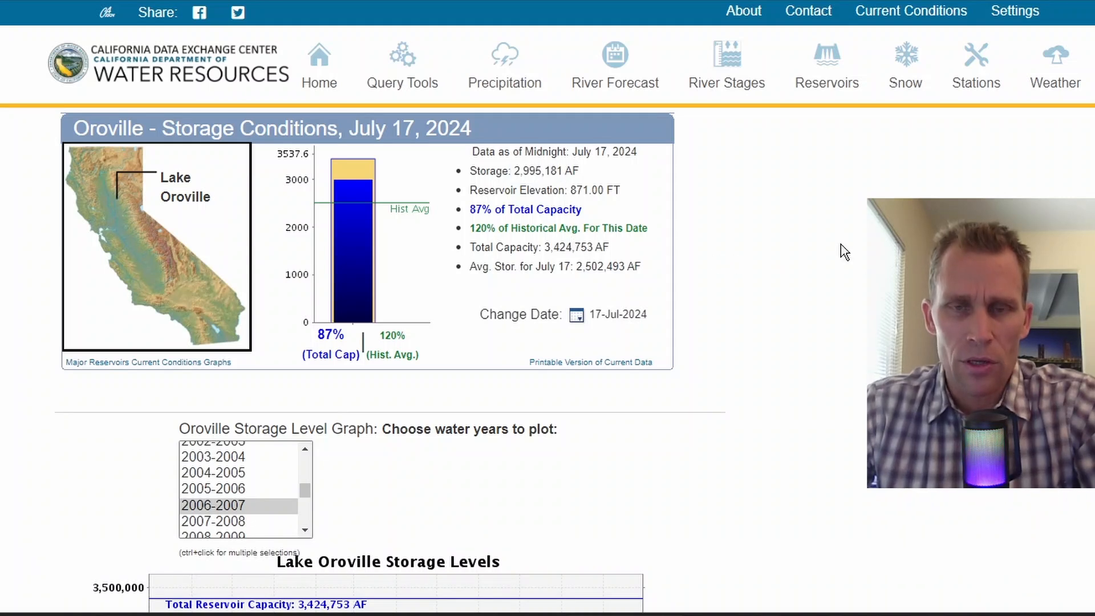
scroll(845, 251, down, 8)
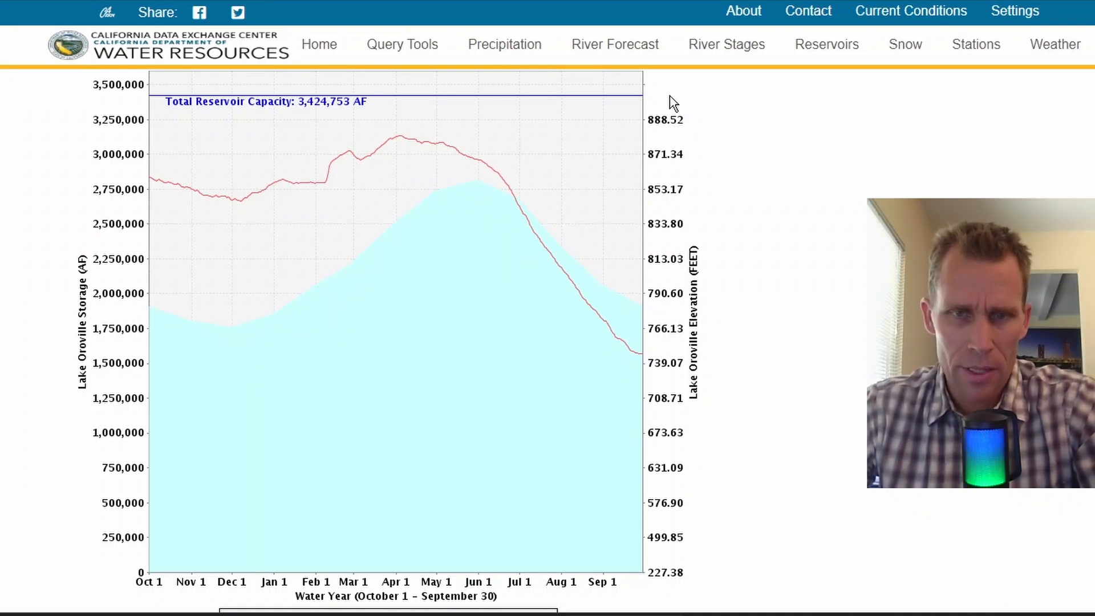
scroll(188, 331, down, 4)
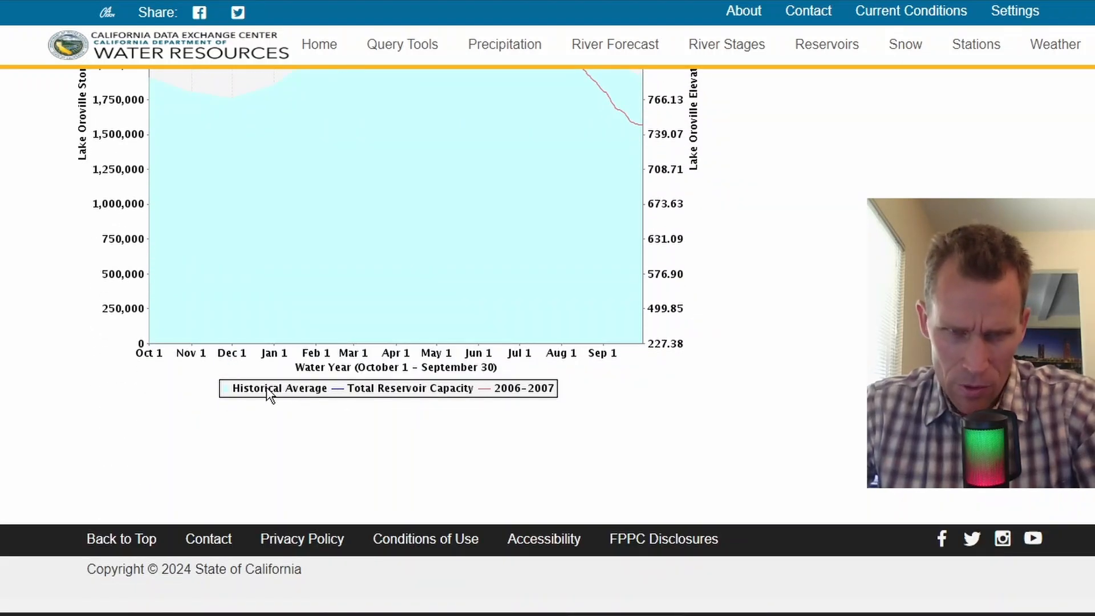
drag(315, 394, 251, 396)
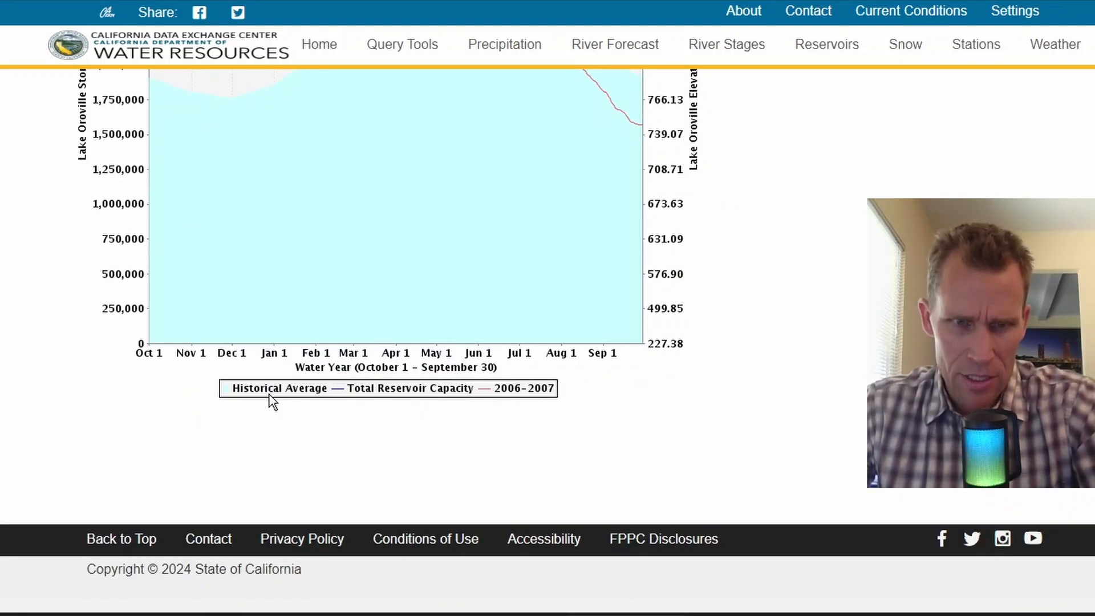
scroll(222, 376, up, 3)
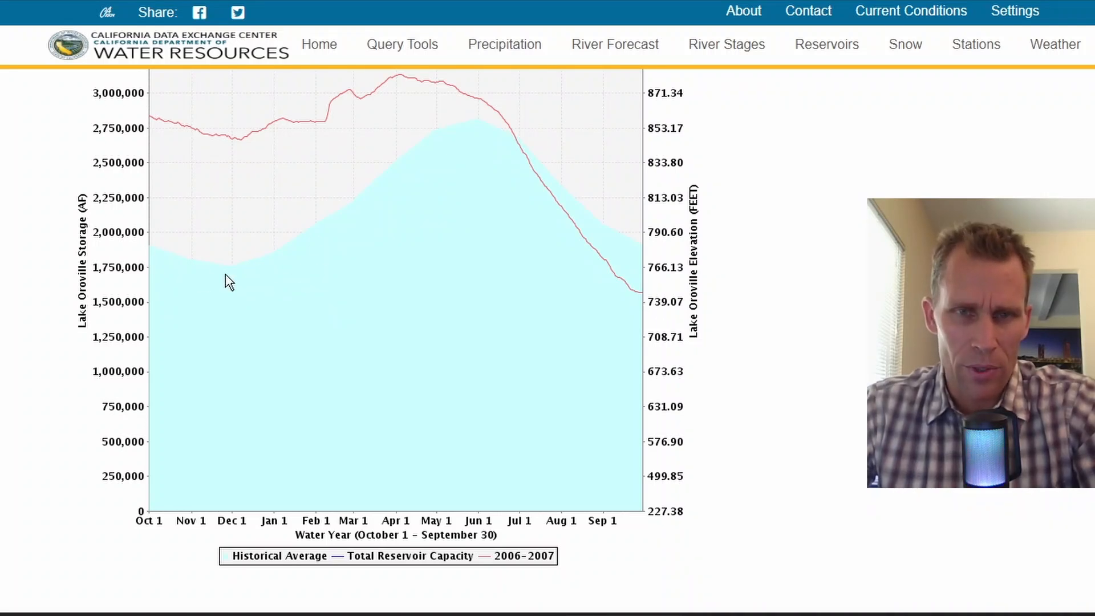
scroll(639, 252, up, 2)
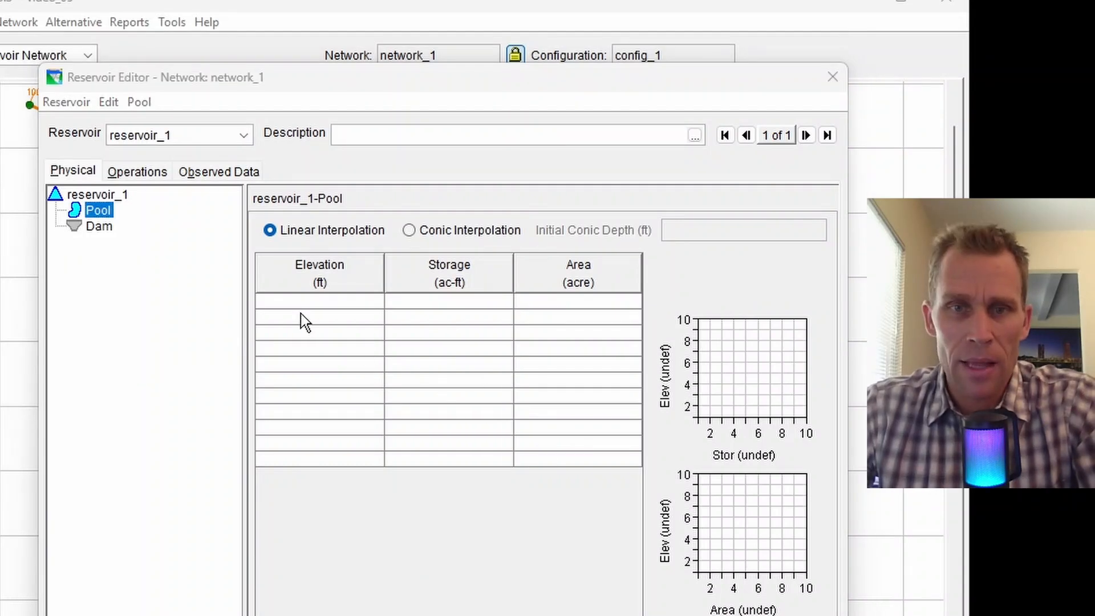
Paste the pool table (240–890 ft, 0–3,400,000 ac-ft, 0–10,000 acres) and apply it.
click(302, 306)
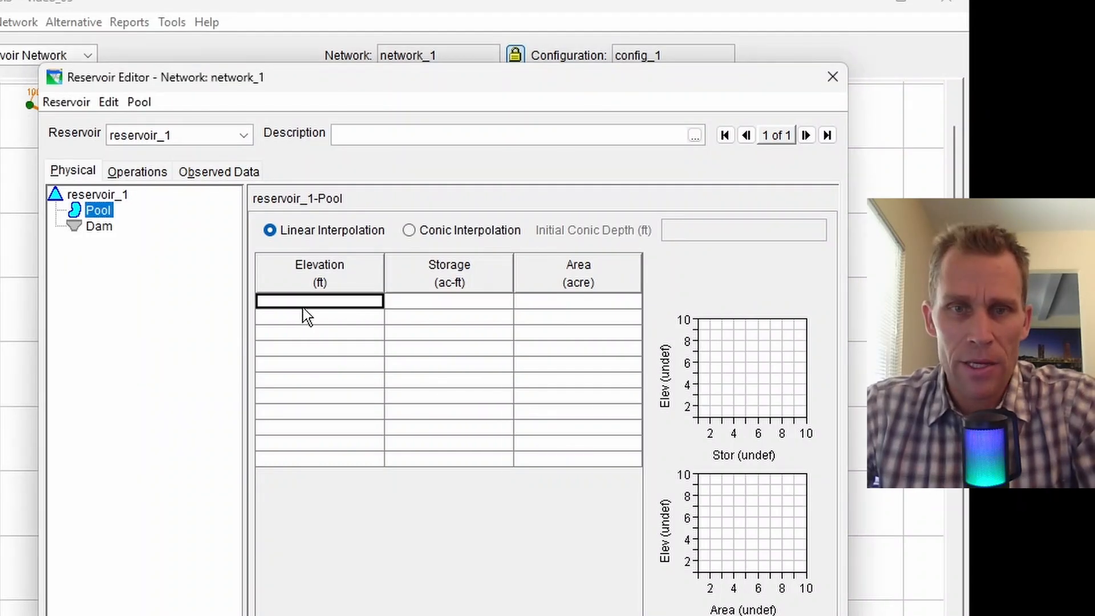
text(240	0	0 290.0	20000.0	800.0 340.0	80000.0	1600.0 390.0	180000.0	2400.0 440.0	320000.0	3200.0 490.0	500000.0	4000.0 540.0	725000.0	5000.0 590.0	1000000.0	6000.0 640.0	1310000.0	6400.0 690.0	1650000.0	7200.0 740.0	2030000.0	8000.0 790.0	2450000.0	8800.0 840.0	2910000.0	9600.0 890.0	3400000.0	10000.0)
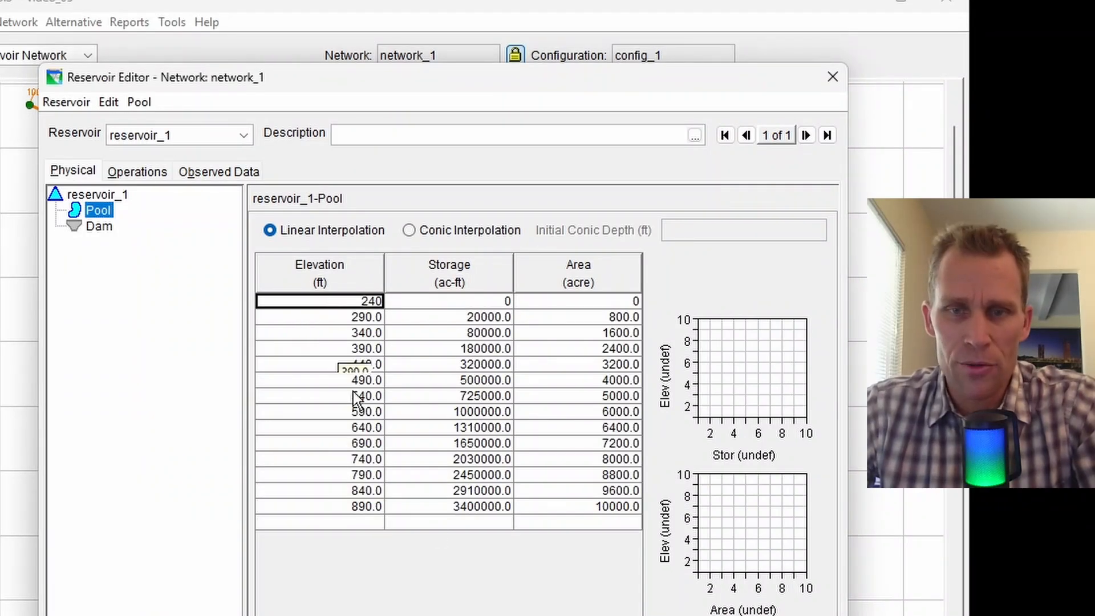
click(449, 509)
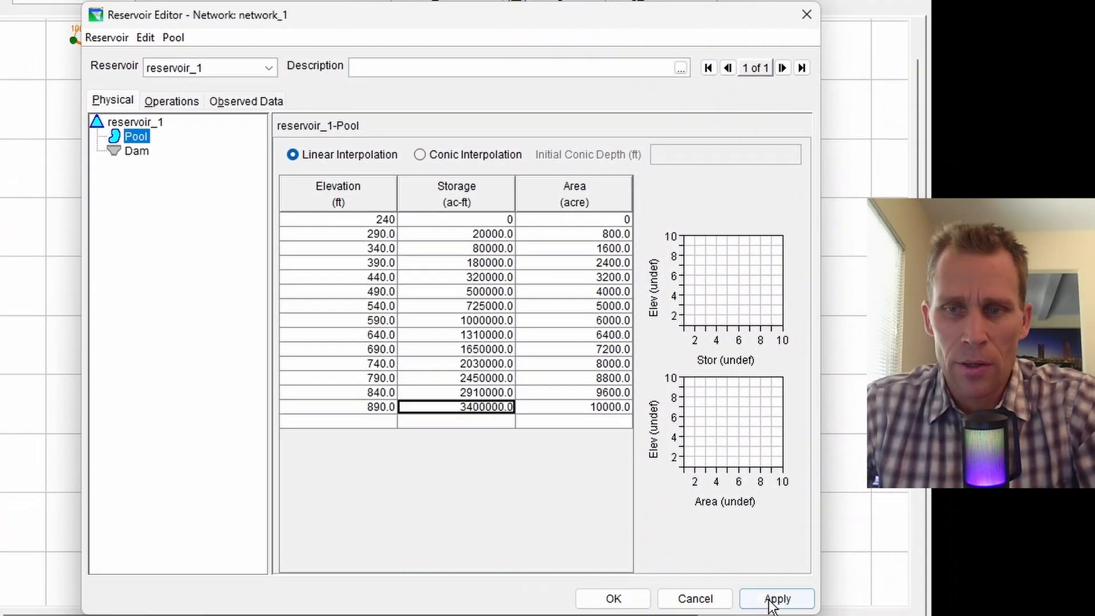
click(774, 602)
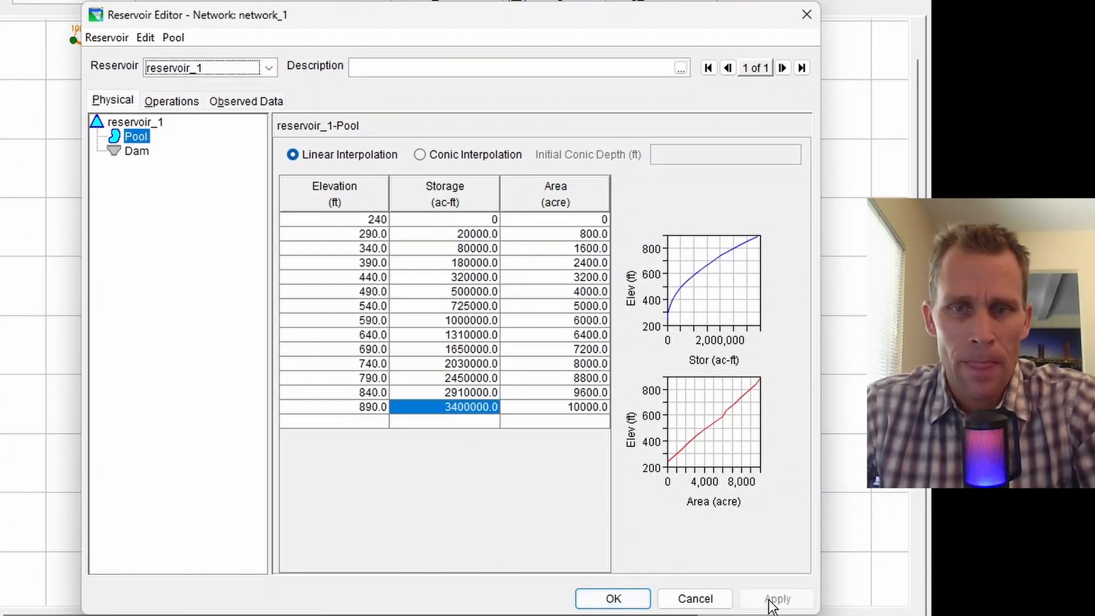
click(140, 150)
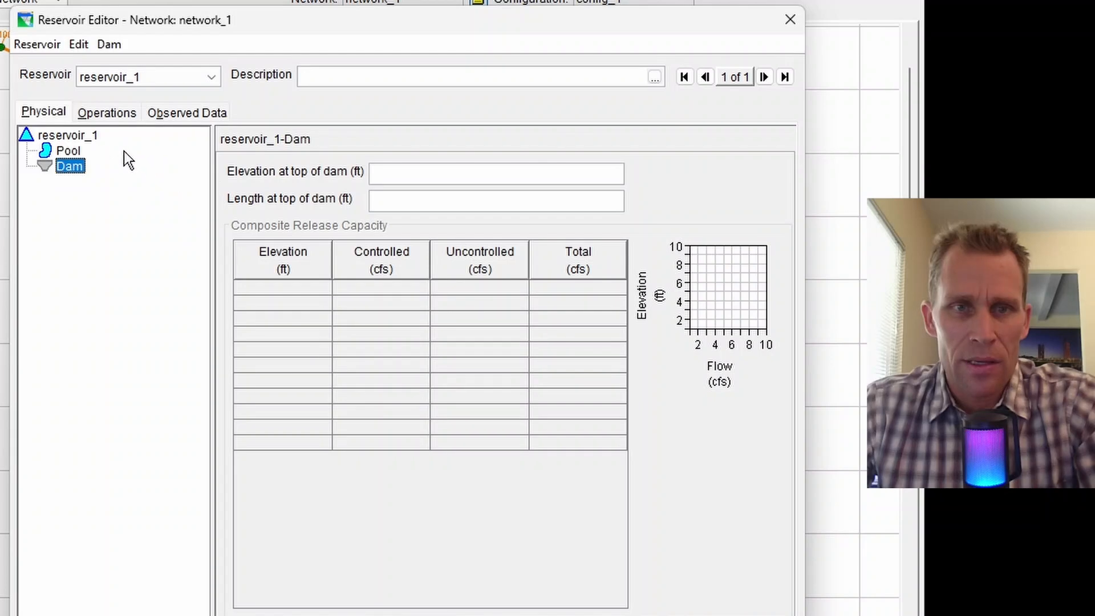
Set the dam's top elevation to 890 ft and its length to 500 ft.
click(69, 151)
click(304, 443)
click(69, 167)
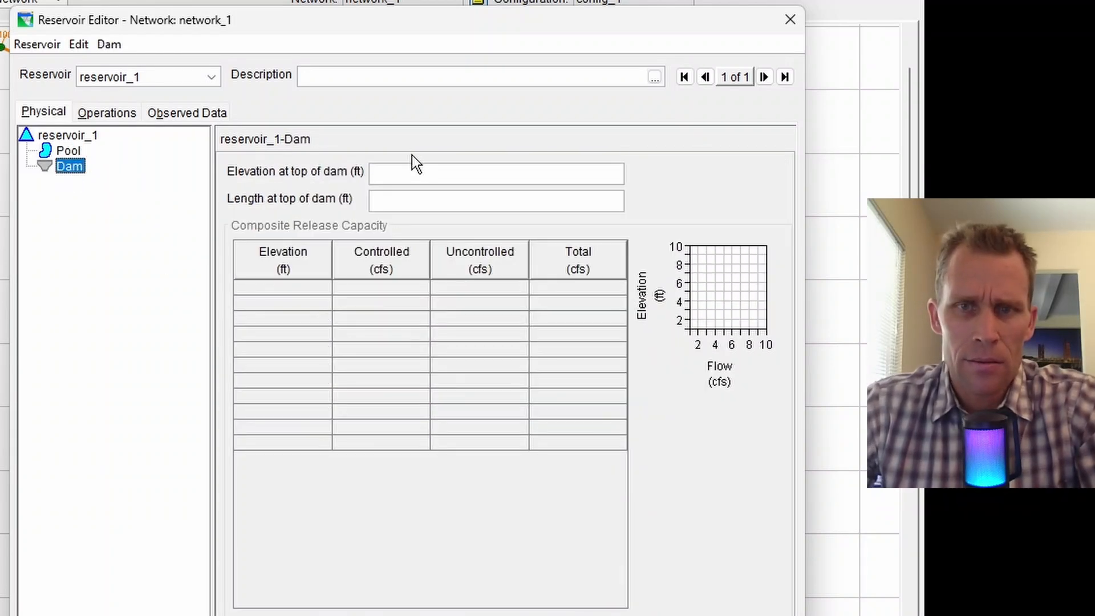
click(413, 172)
text(890)
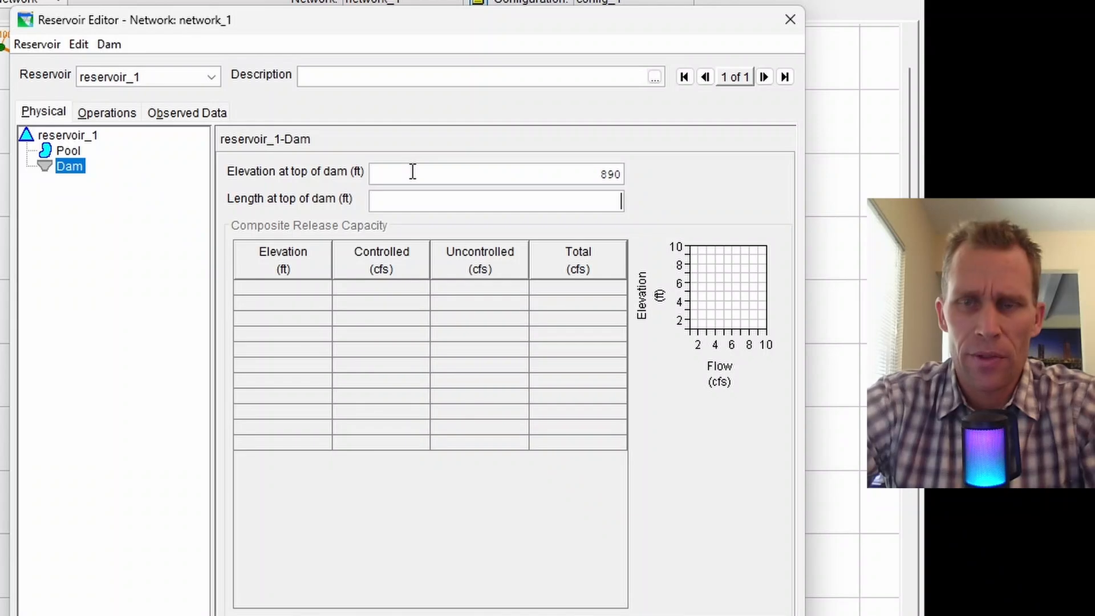
text(5000)
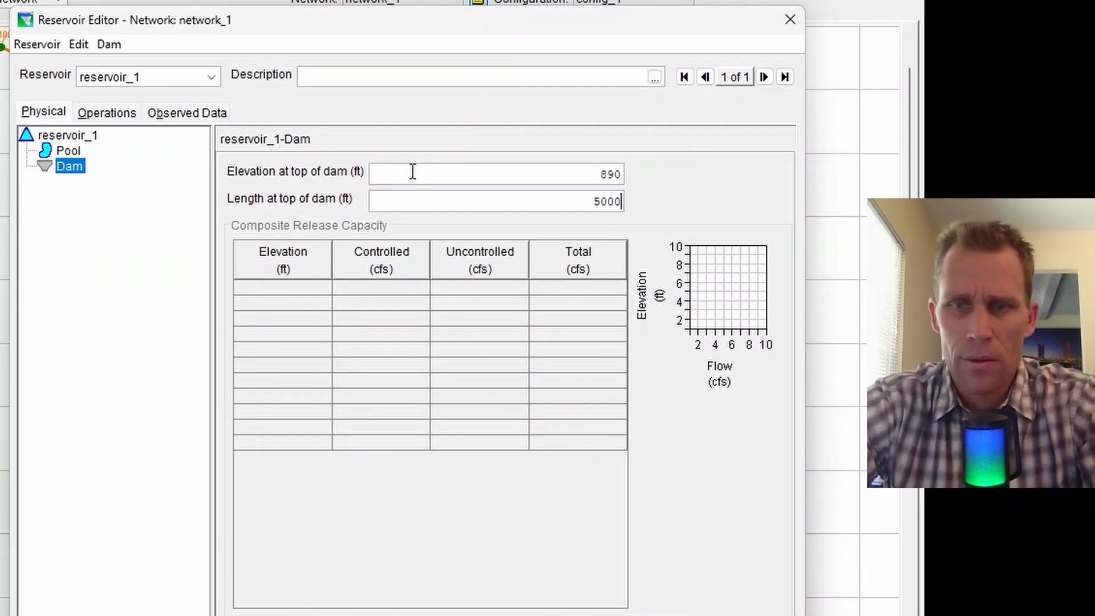
key(BackSpace)
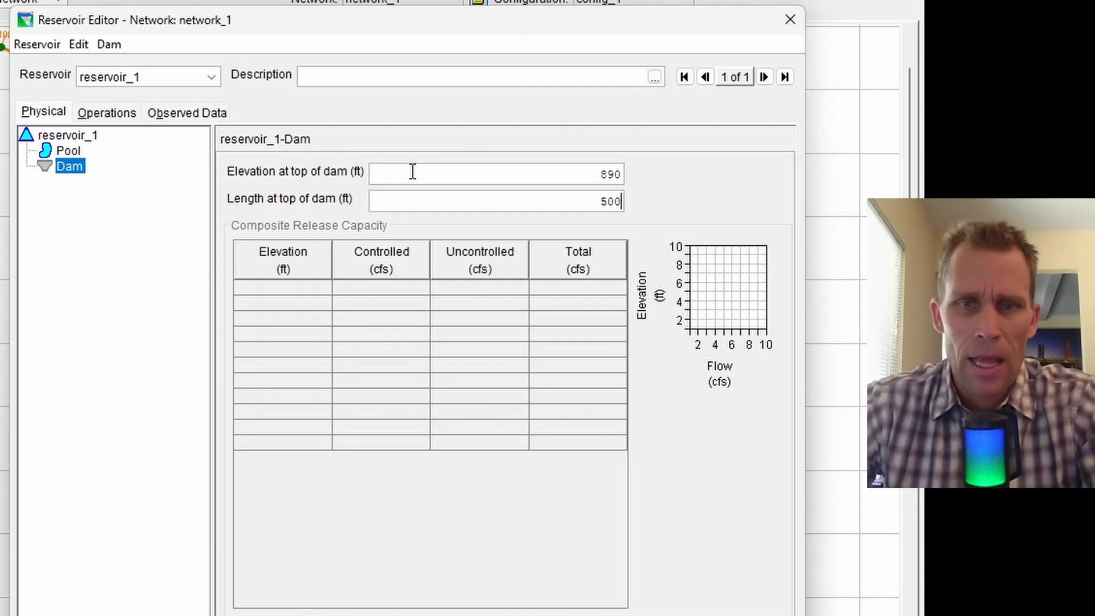
Add a controlled outlet to the dam with the pasted capacity table and 2 gates, and apply.
right_click(67, 168)
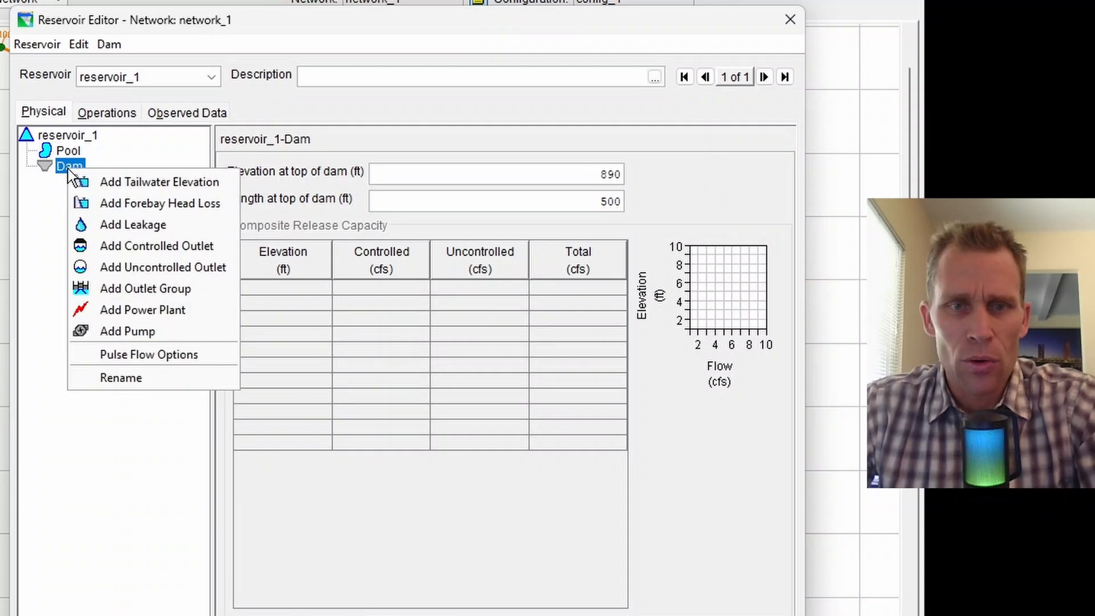
click(127, 254)
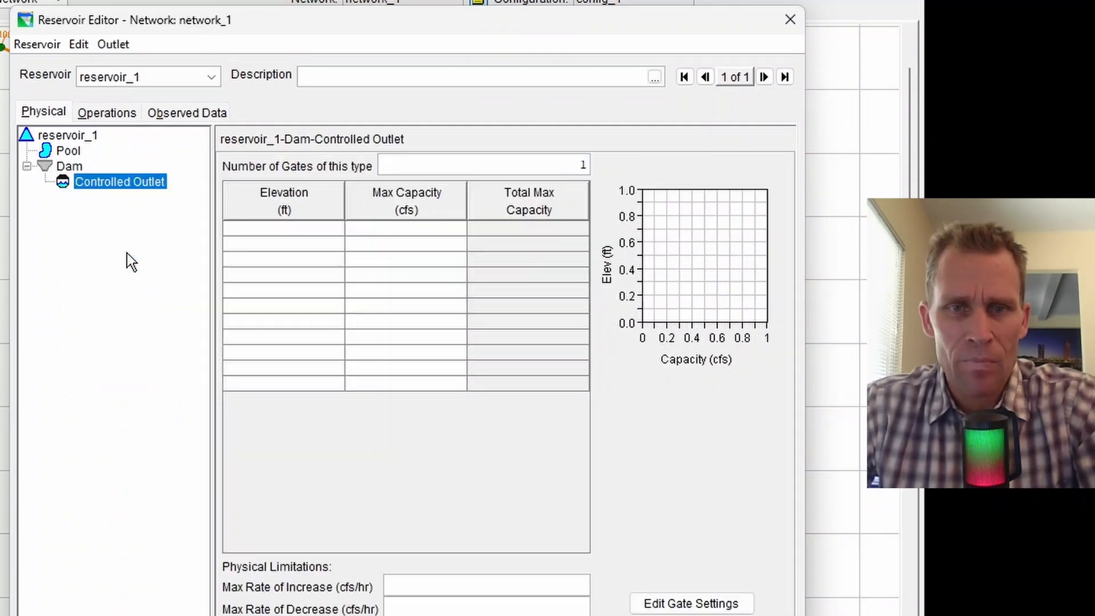
click(293, 230)
key(ctrl+v)
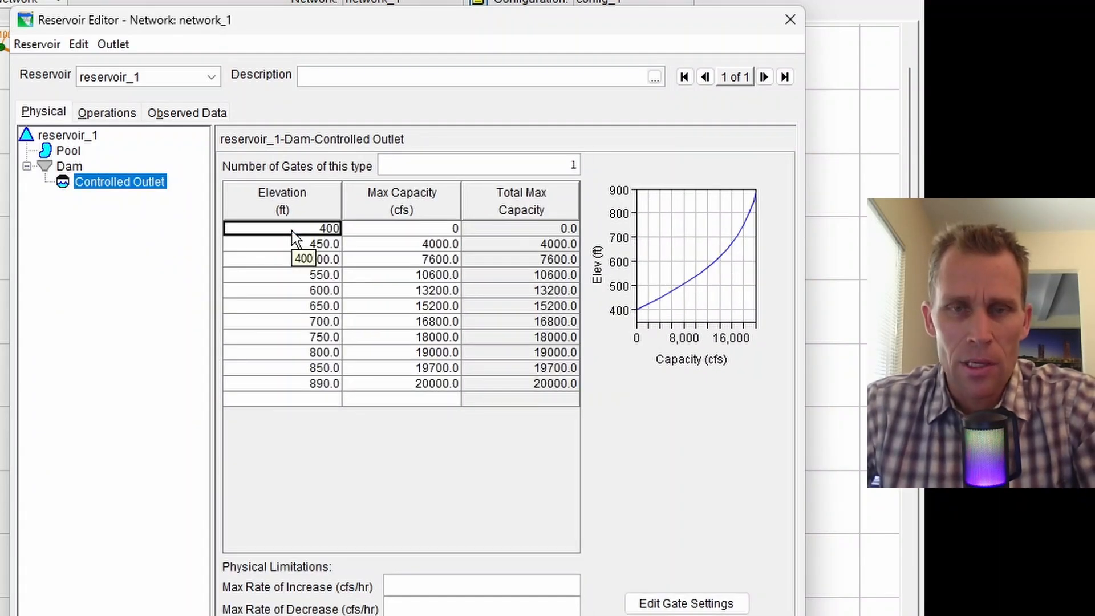
click(424, 383)
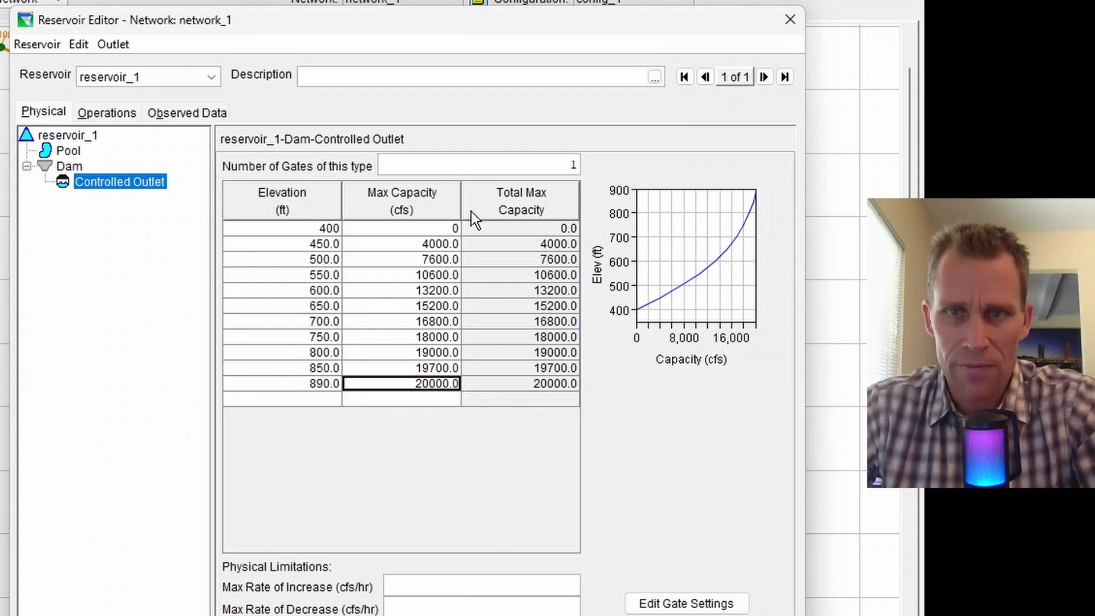
click(497, 166)
text(2)
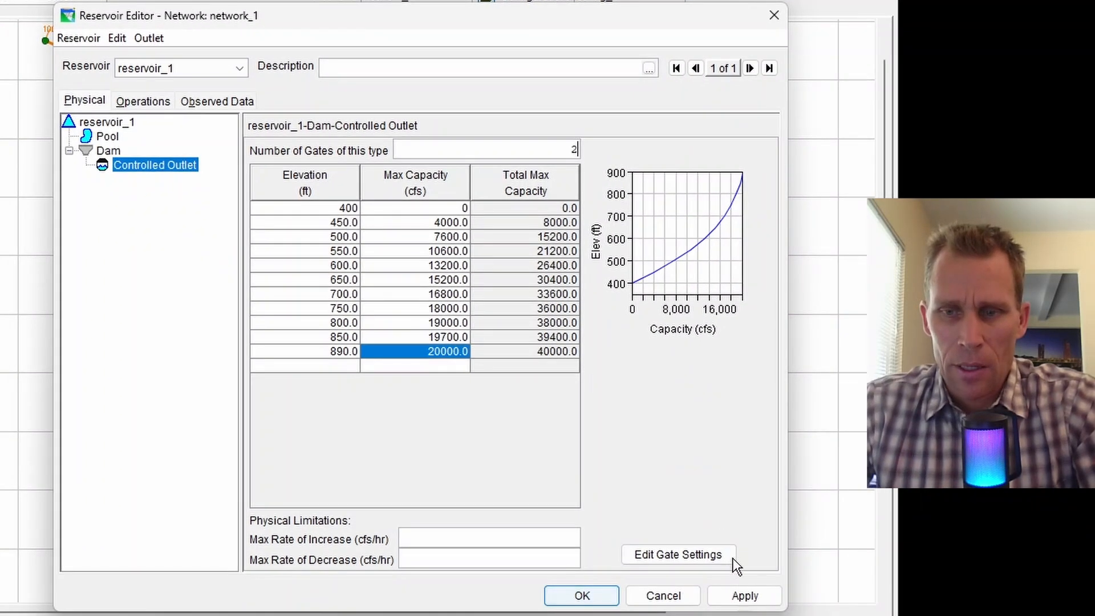
click(745, 595)
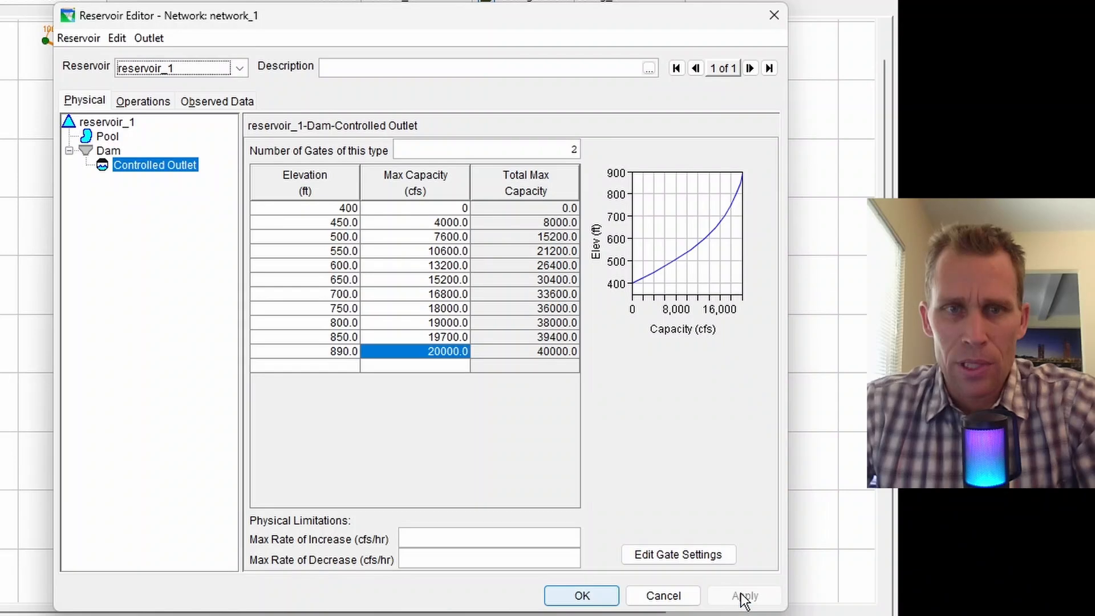
click(149, 102)
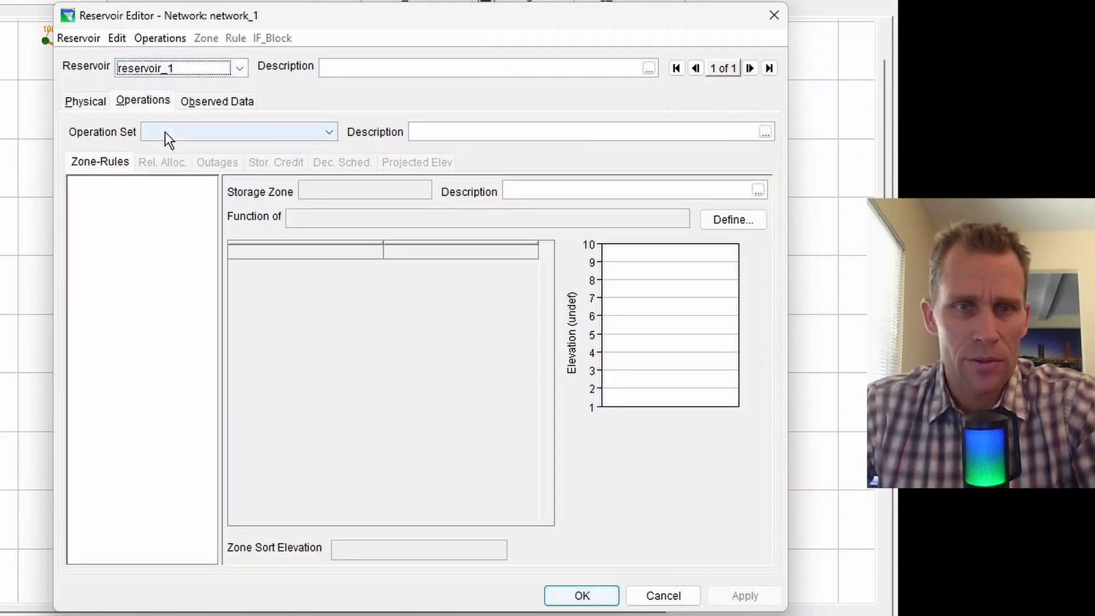
Create a new operation set named operation_set for reservoir_1.
click(160, 37)
click(167, 57)
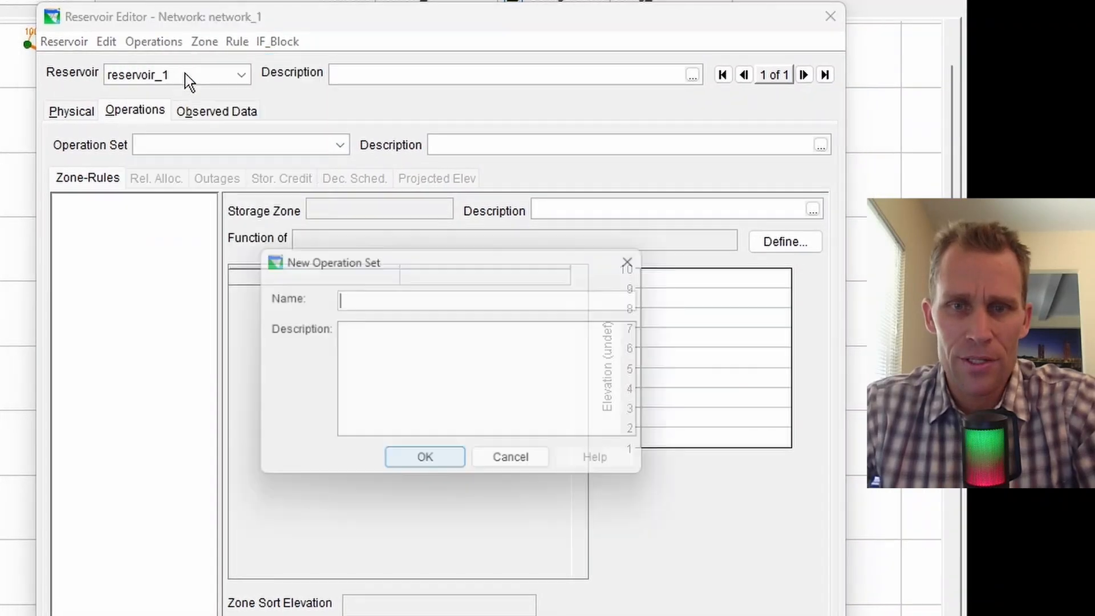
text(operation_set)
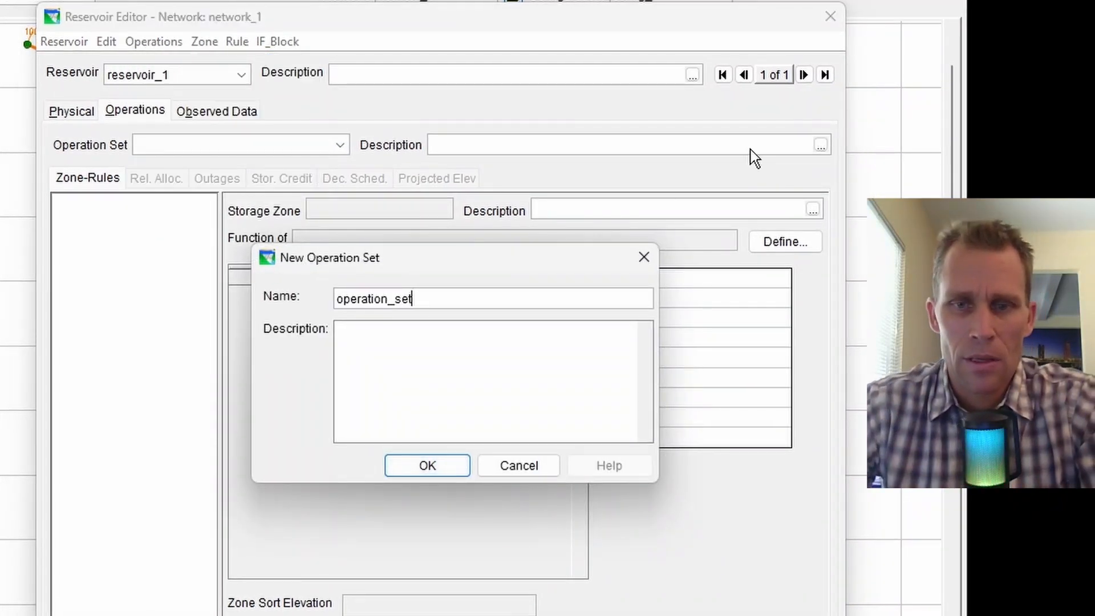
click(446, 467)
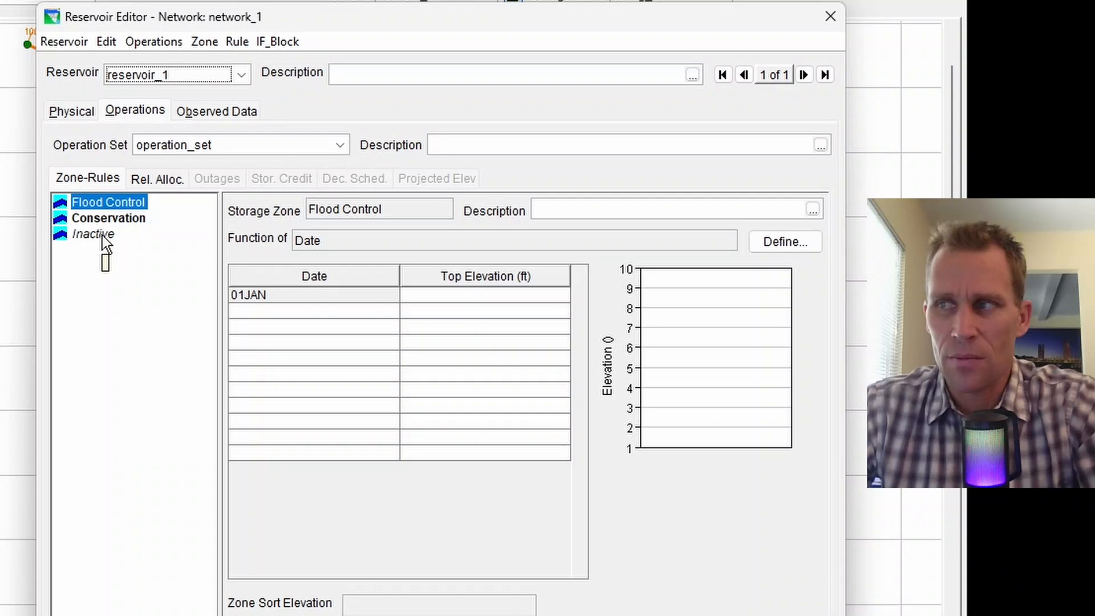
key(alt+Tab)
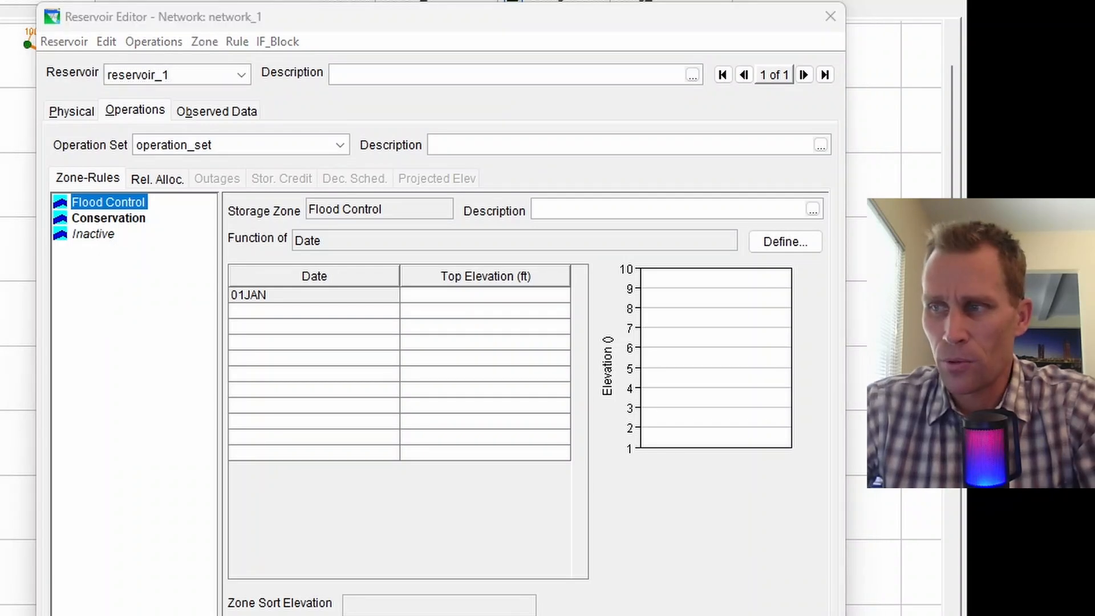
Set the Inactive zone's top elevation to 240 ft.
click(103, 239)
click(517, 296)
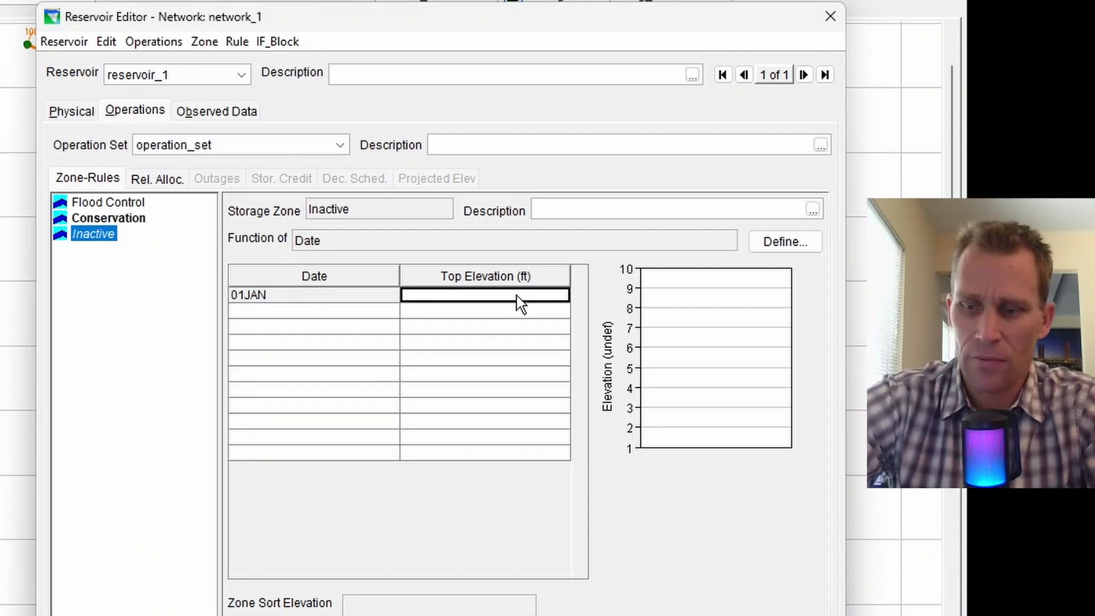
text(240)
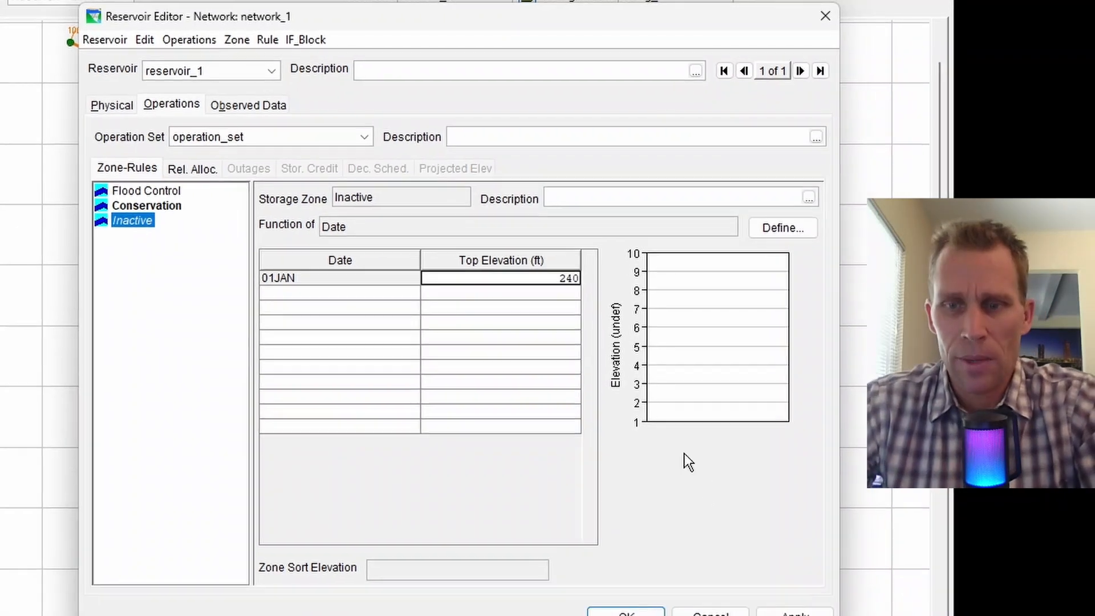
click(795, 614)
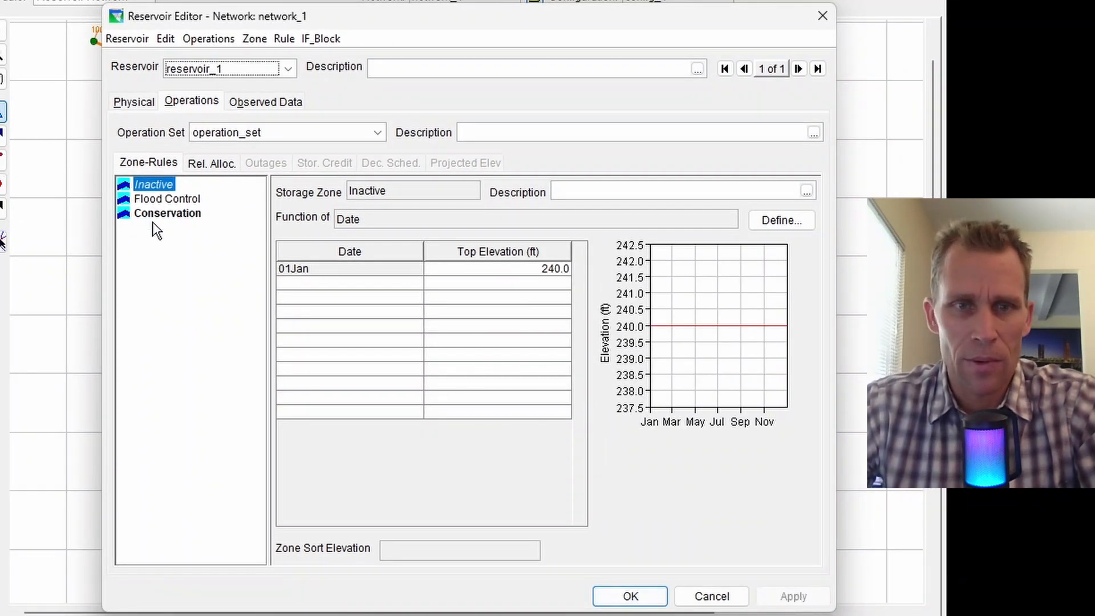
Give the Conservation and Flood Control zones a top elevation of 890 ft.
click(153, 223)
click(481, 268)
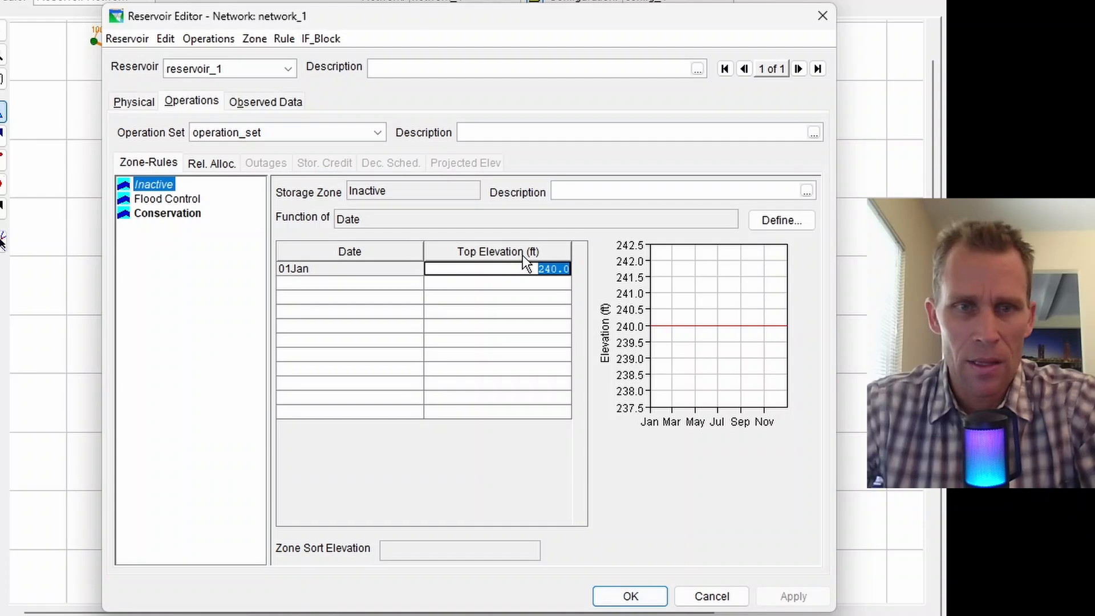
click(185, 212)
click(519, 272)
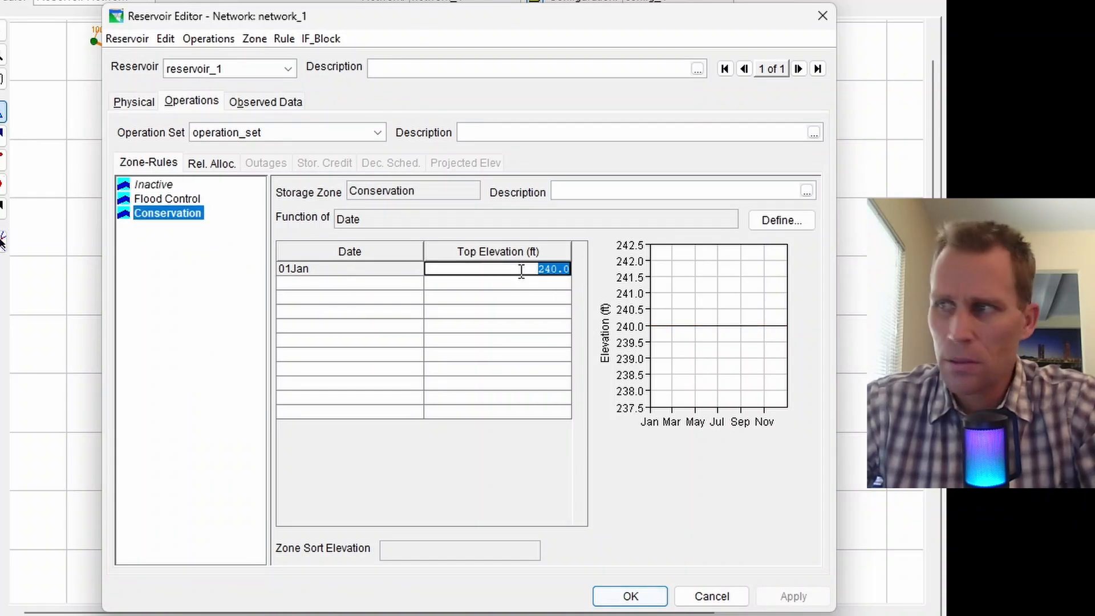
text(890)
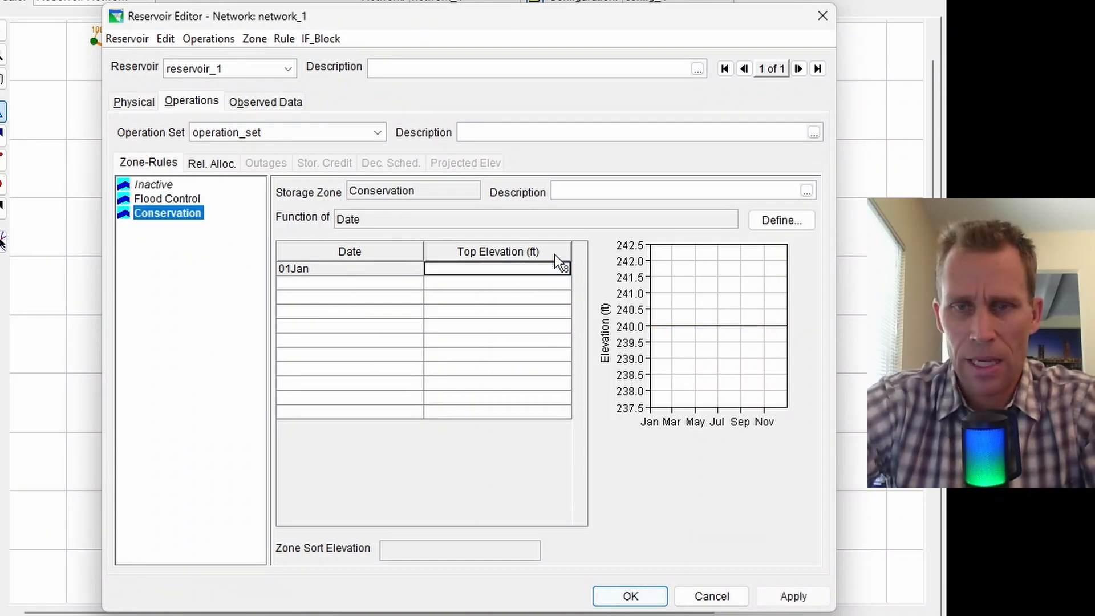
click(793, 596)
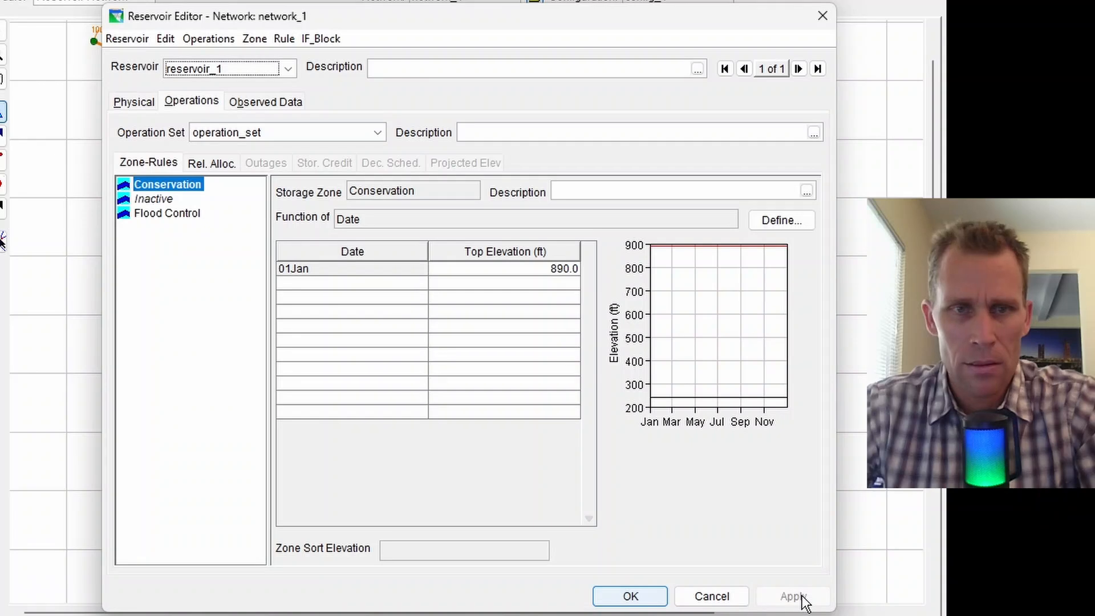
click(166, 212)
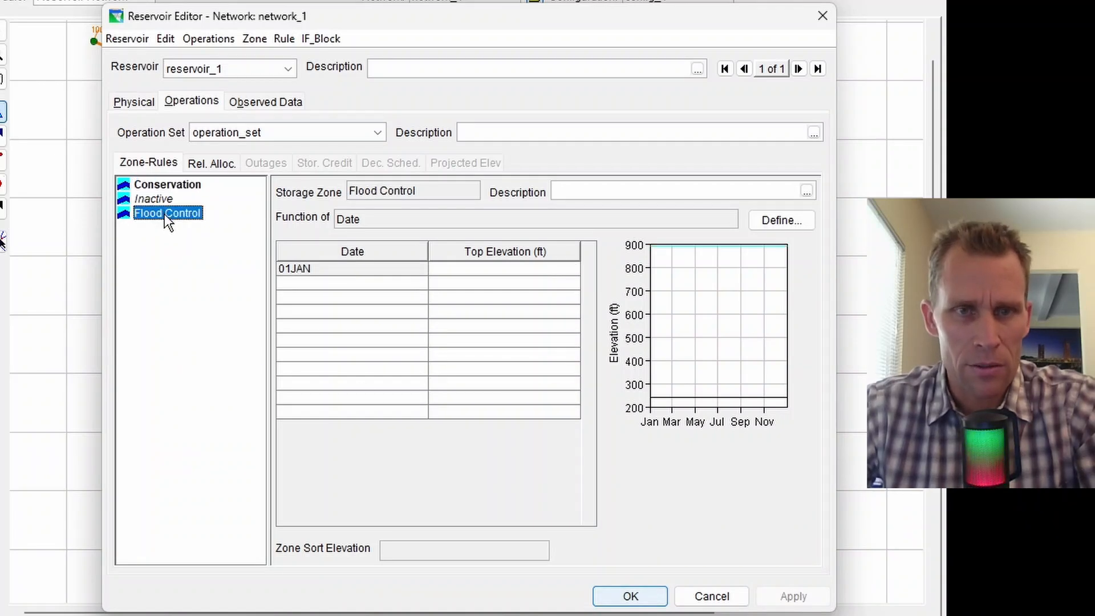
click(166, 188)
click(173, 214)
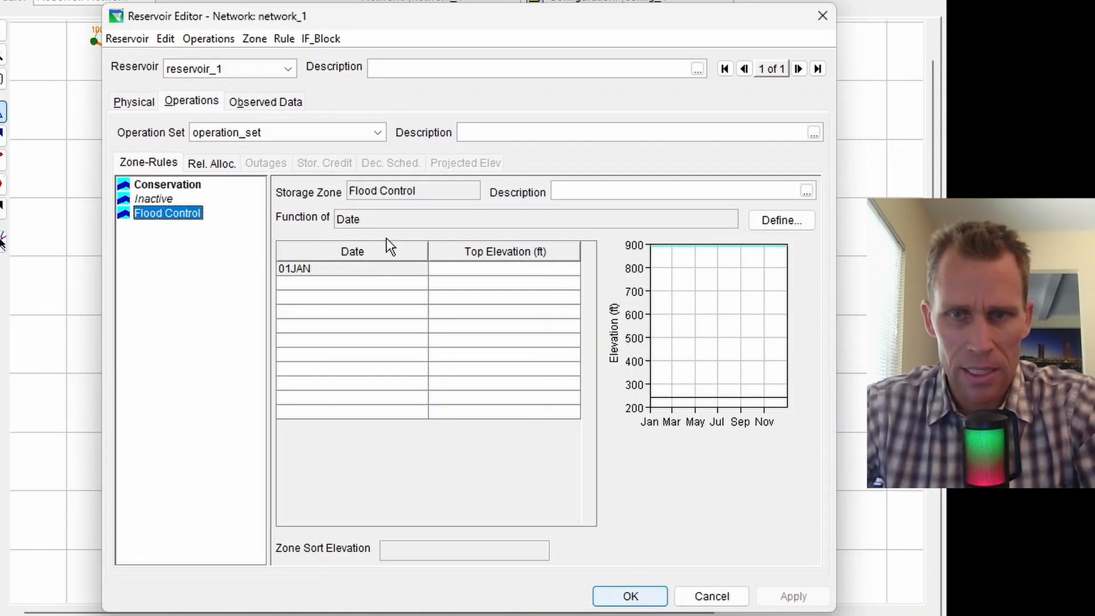
click(558, 268)
text(890)
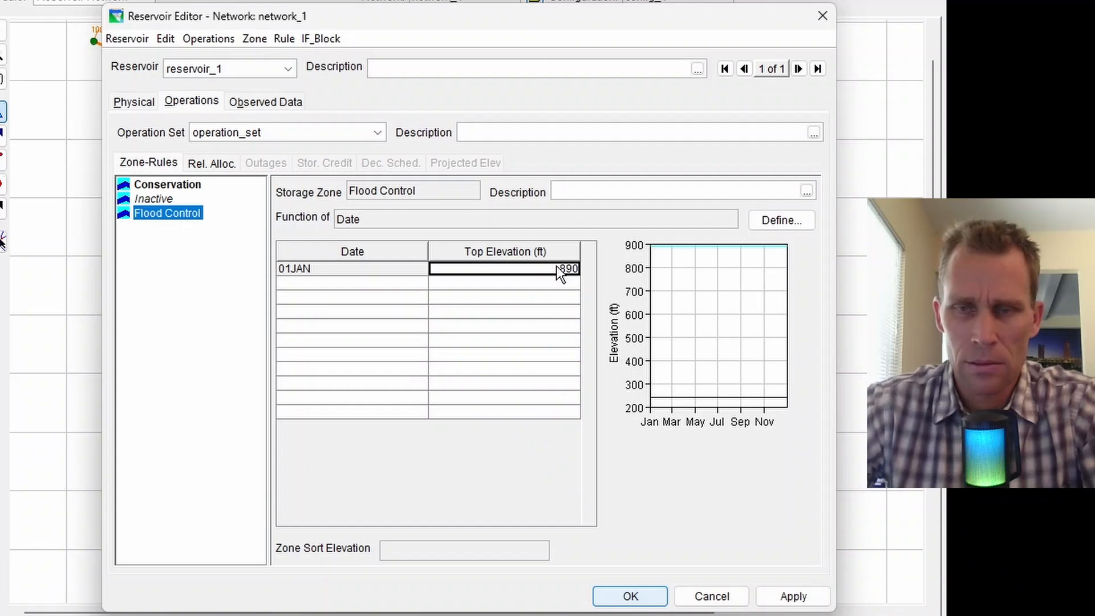
click(795, 596)
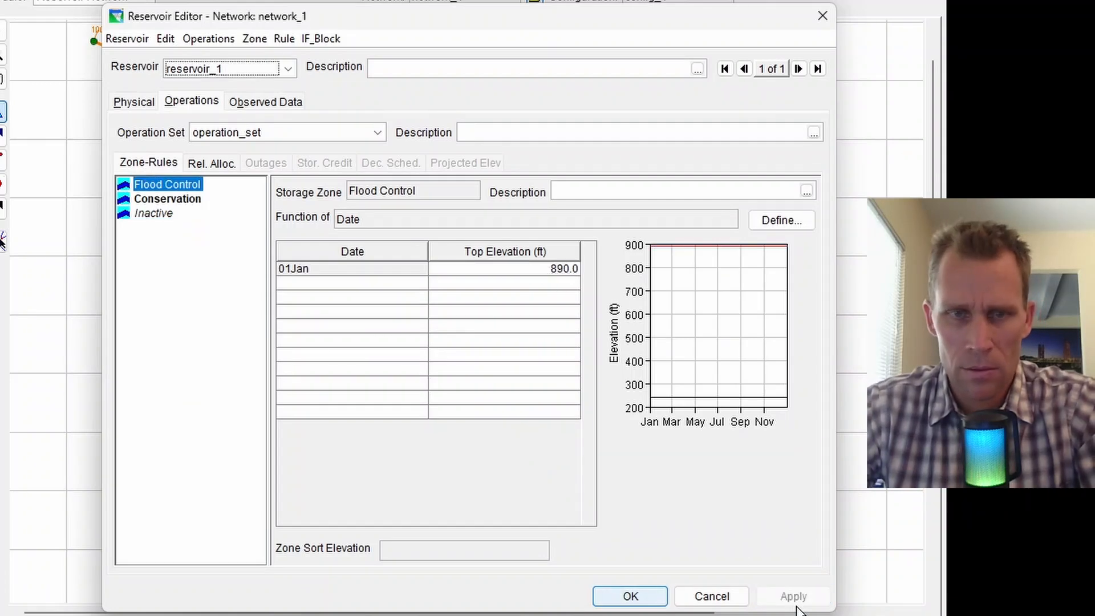
Change the Conservation zone's top elevation to 700 ft.
click(146, 200)
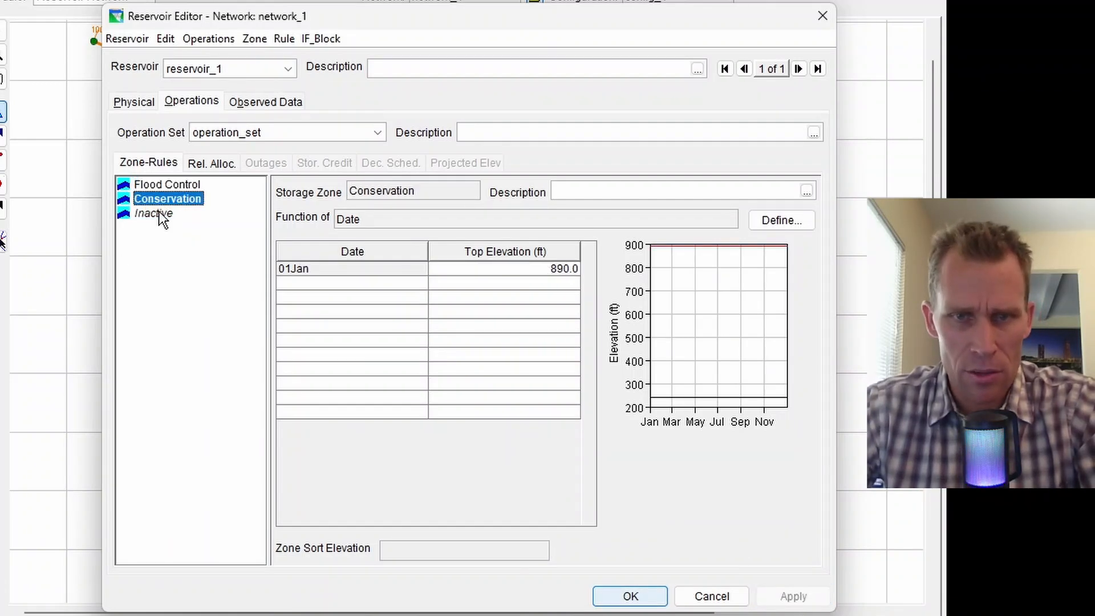
click(158, 215)
click(156, 200)
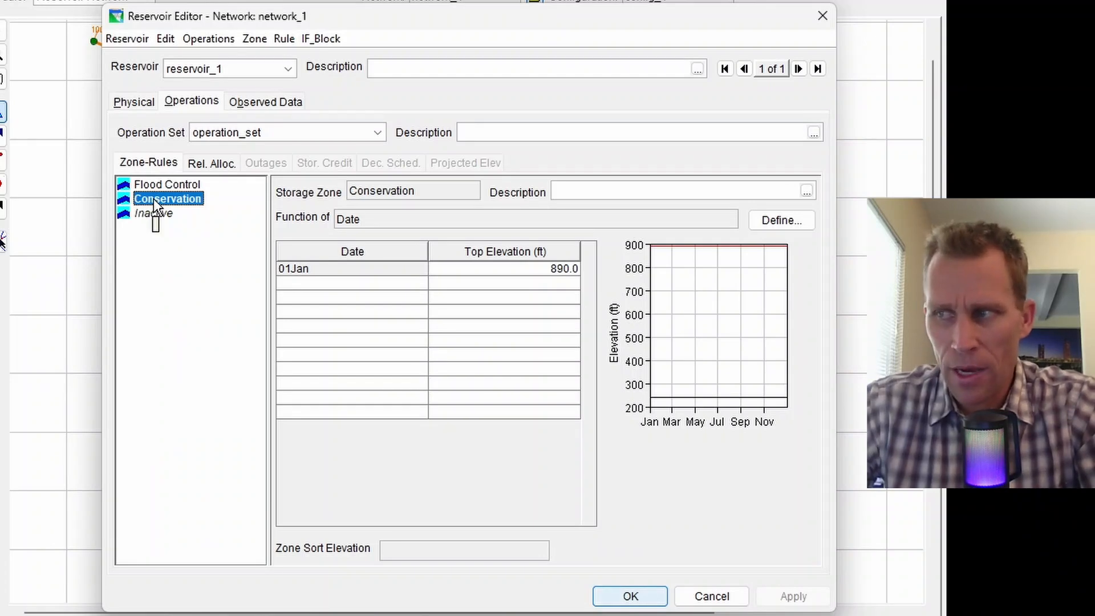
double_click(502, 272)
text(700)
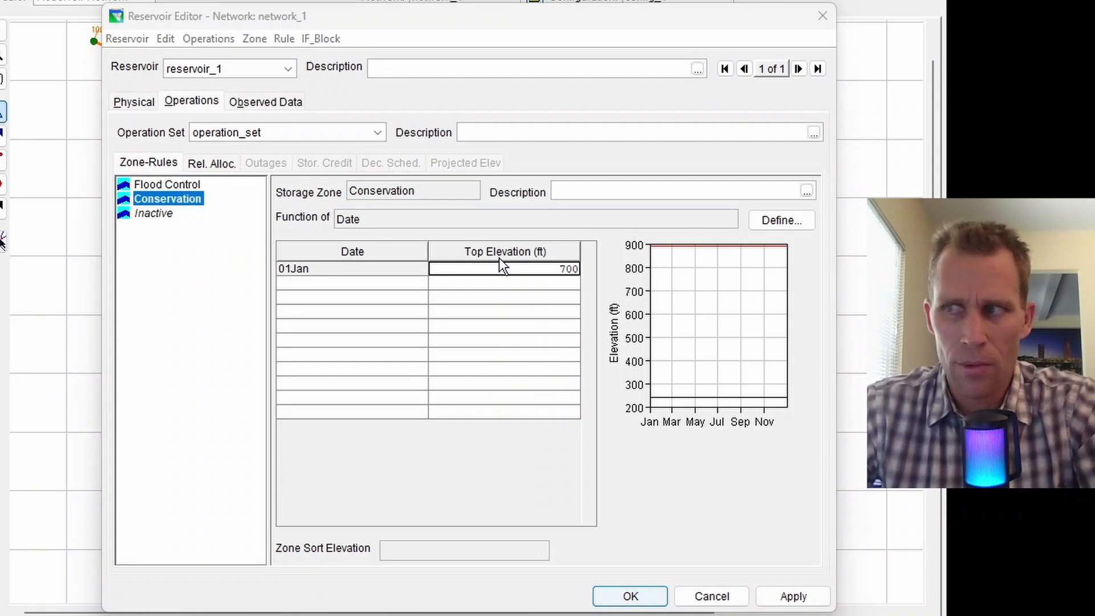
click(791, 595)
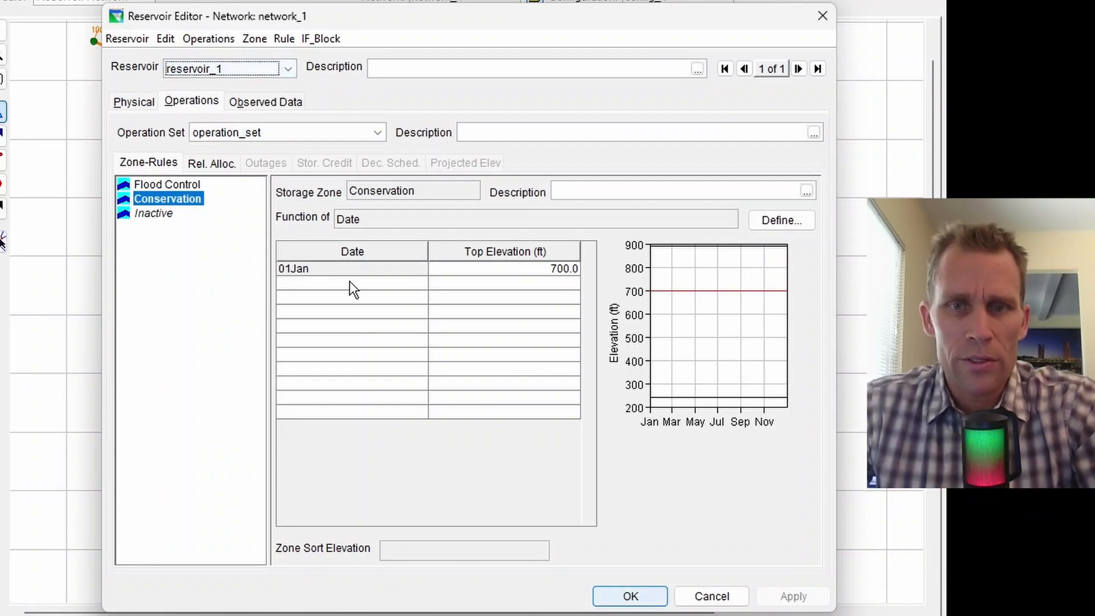
click(173, 200)
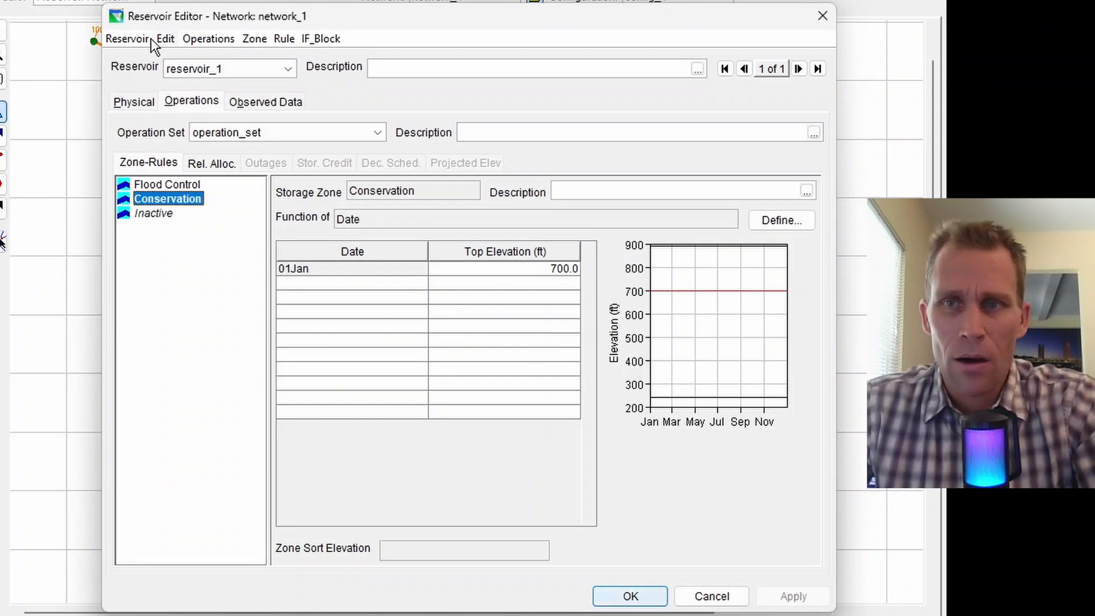
Close the Reservoir Editor and save network_1.
click(822, 15)
click(111, 41)
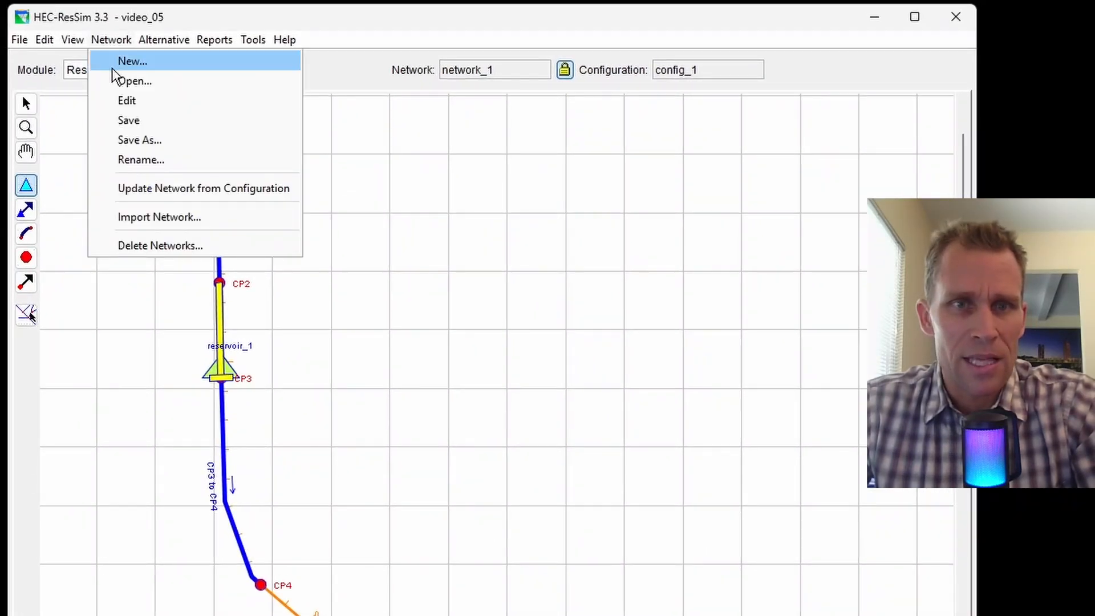
click(129, 121)
click(165, 40)
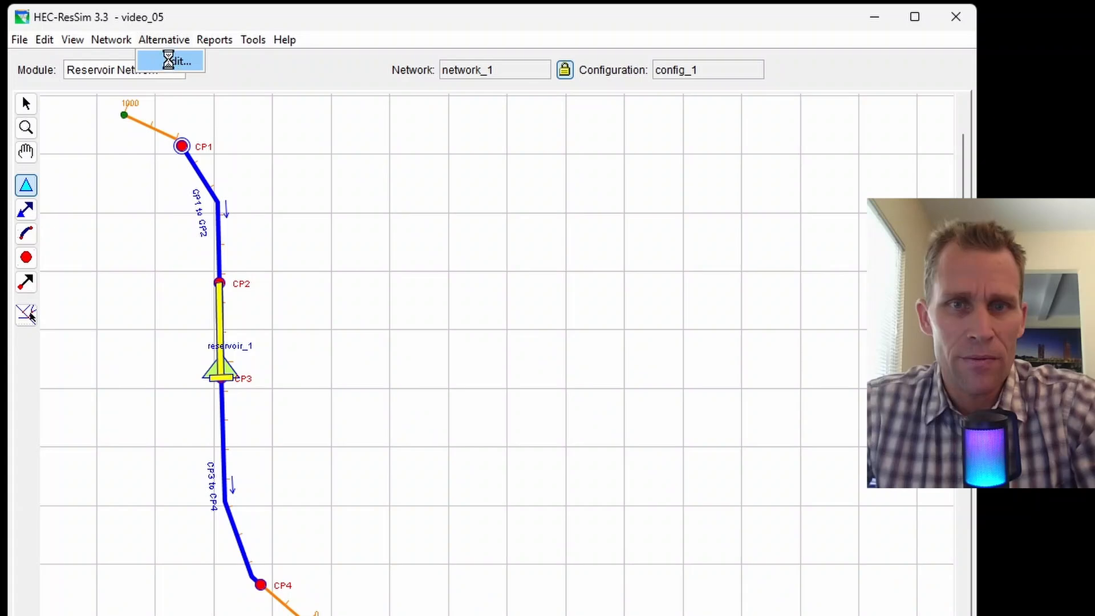
click(166, 61)
Create a new alternative named alt_1 on network_1.
drag(401, 197, 415, 69)
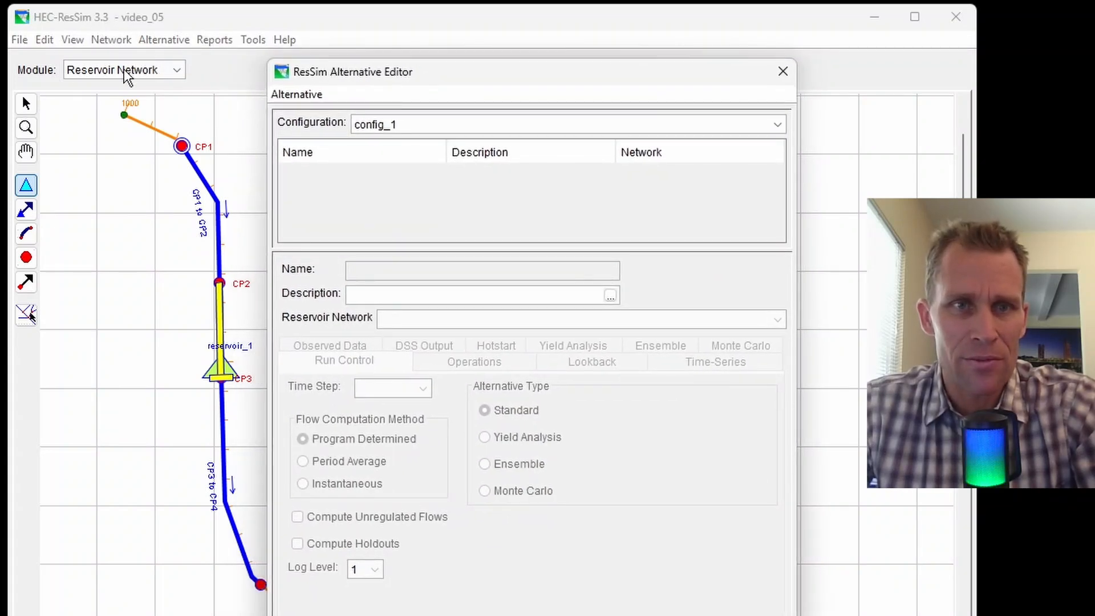
click(297, 95)
click(318, 119)
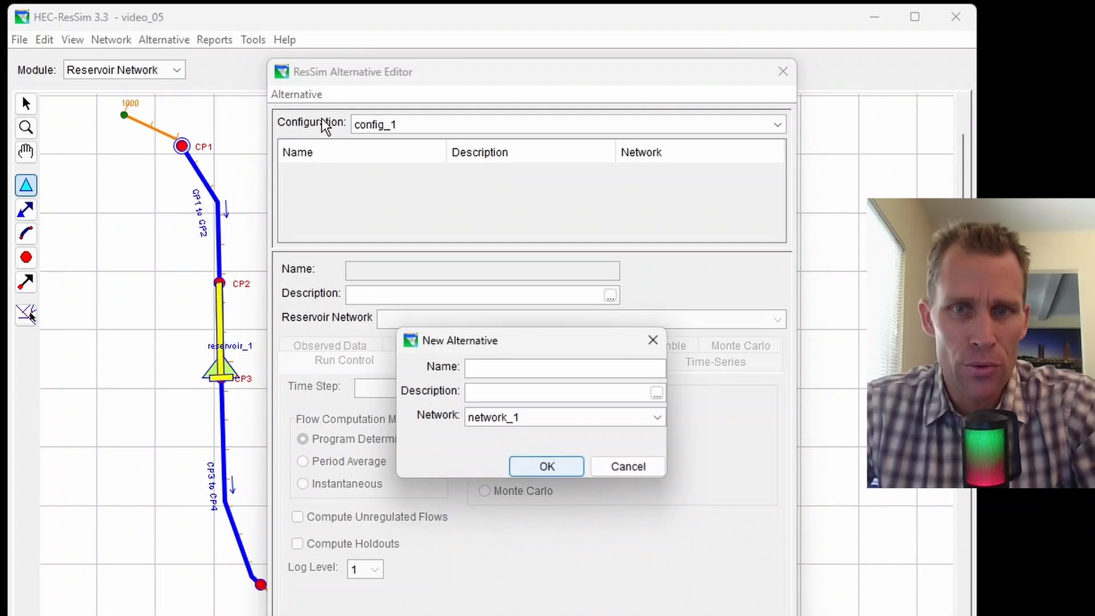
text(alt_)
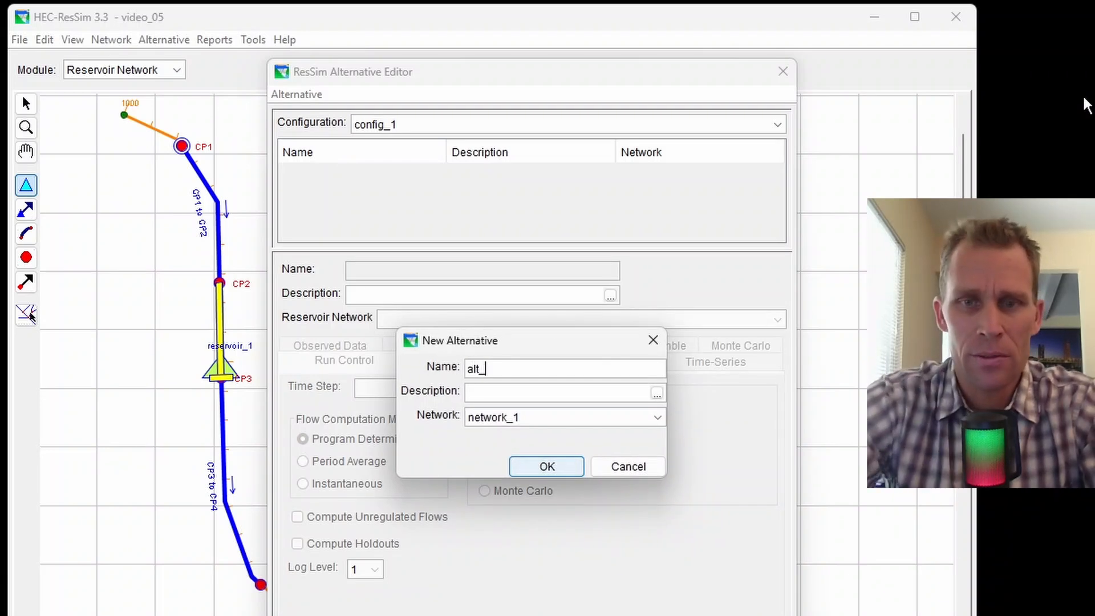
text(1)
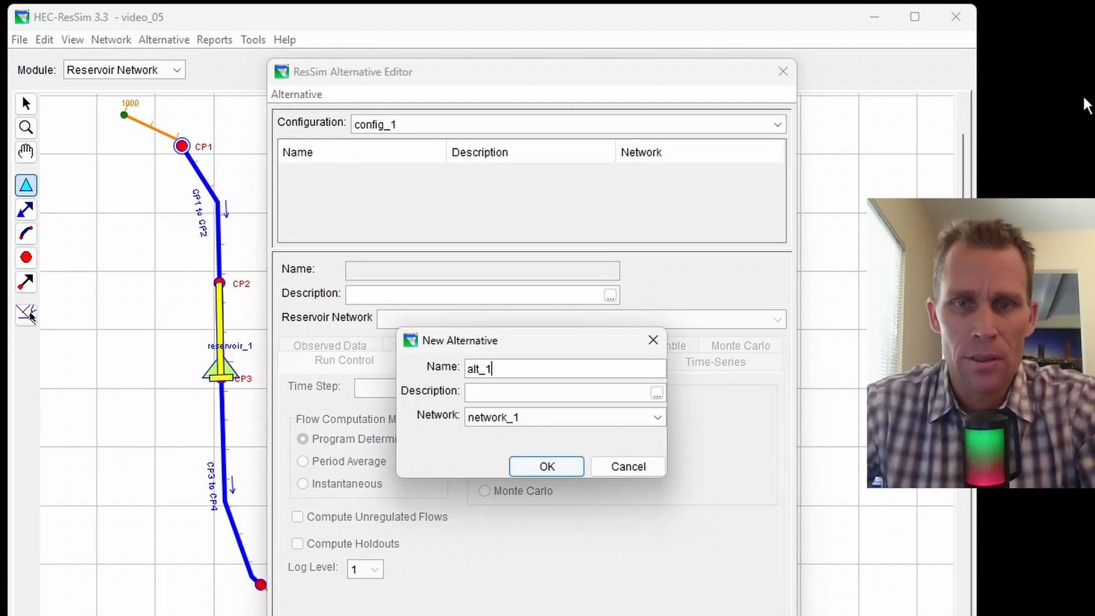
click(524, 465)
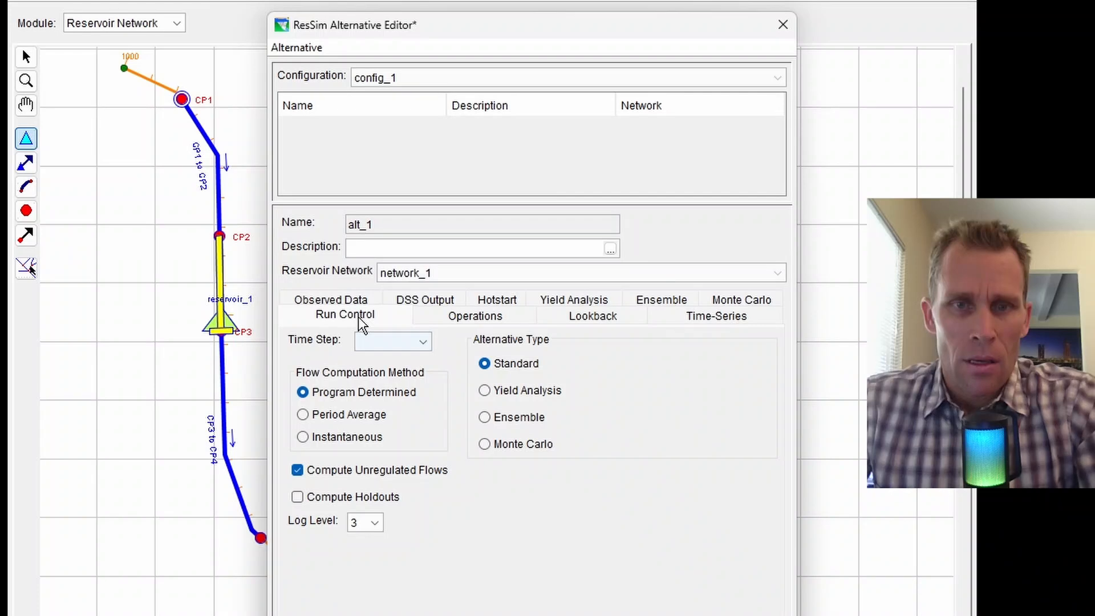
Set alt_1's time step to 1 Hour and assign operation_set to reservoir_1.
click(392, 341)
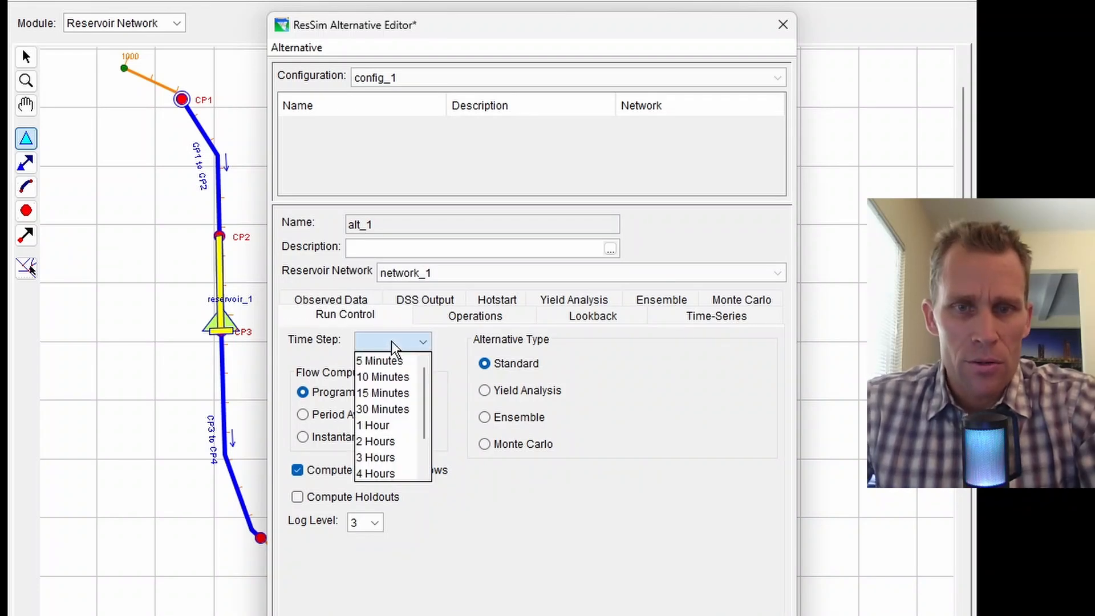
click(386, 427)
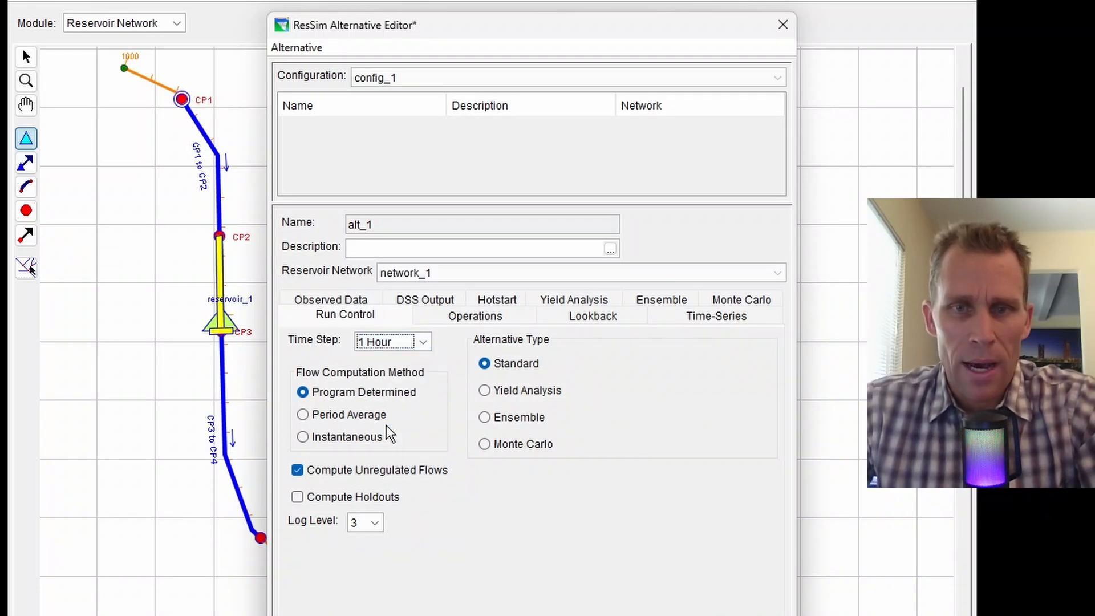
click(465, 319)
click(586, 439)
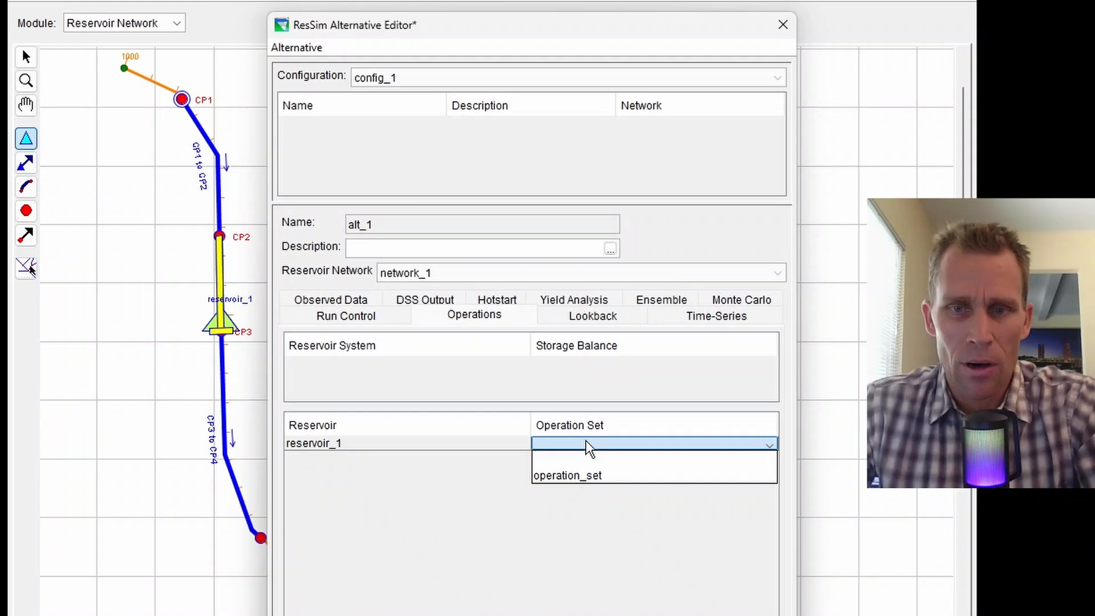
click(589, 473)
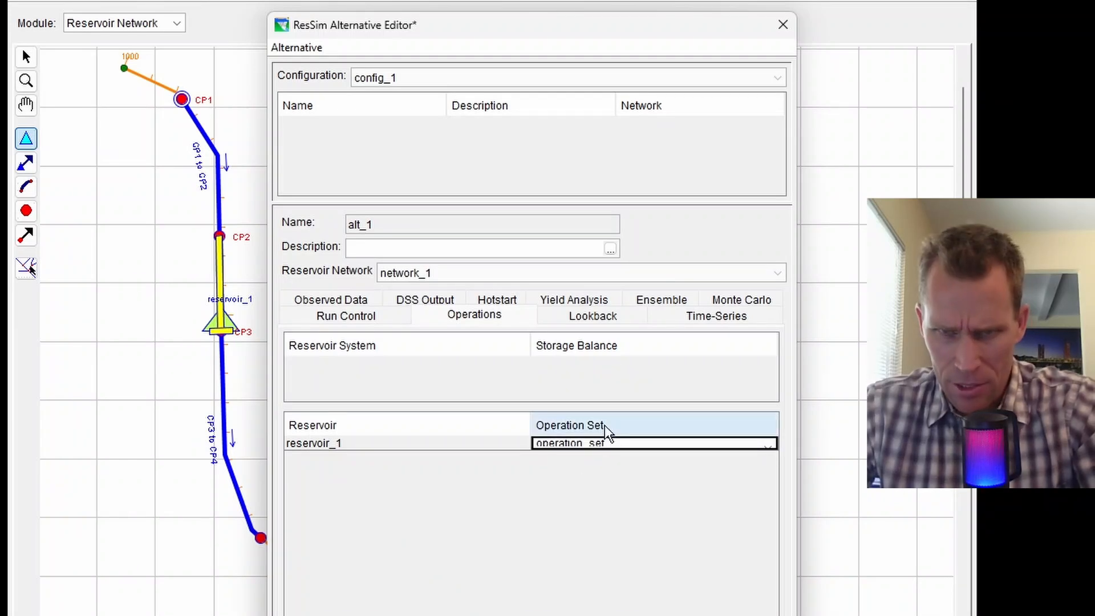
click(656, 443)
click(591, 319)
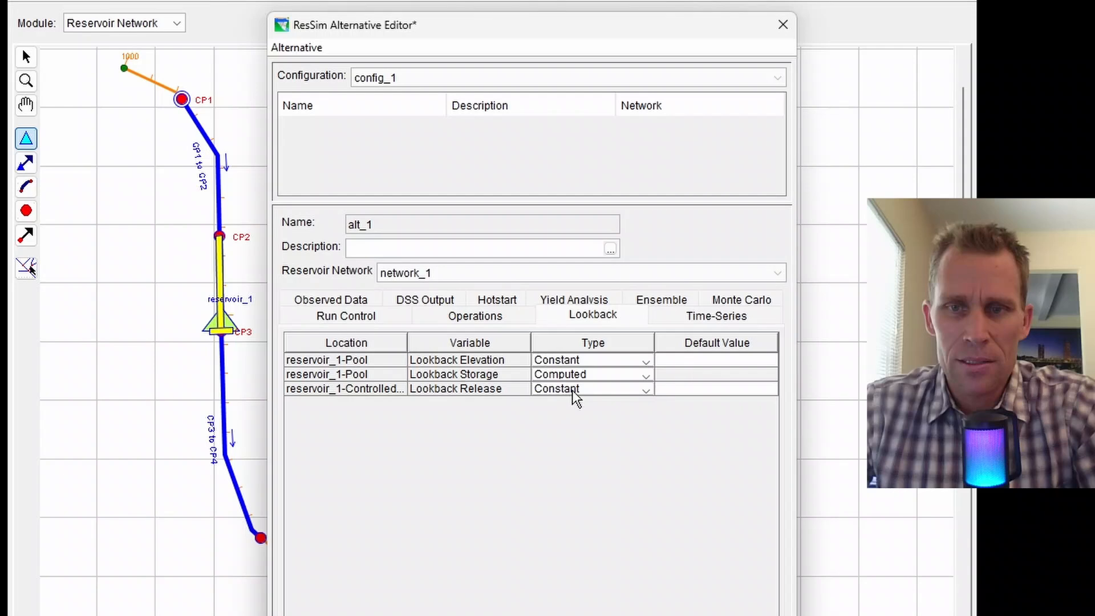
Set the lookback elevation to 700 and the lookback release to 7601.
click(698, 361)
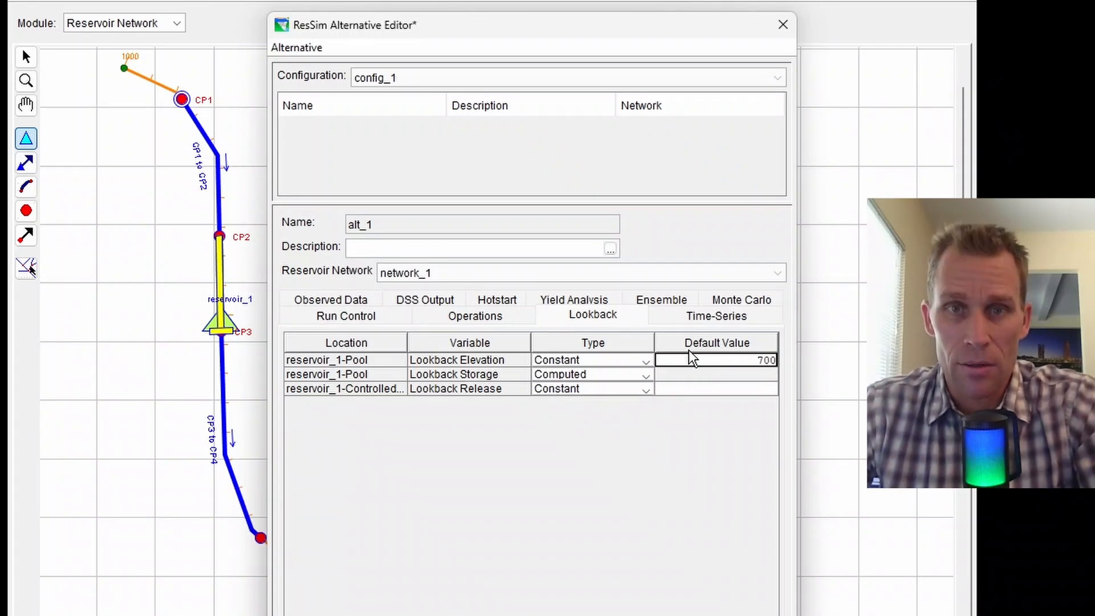
click(924, 393)
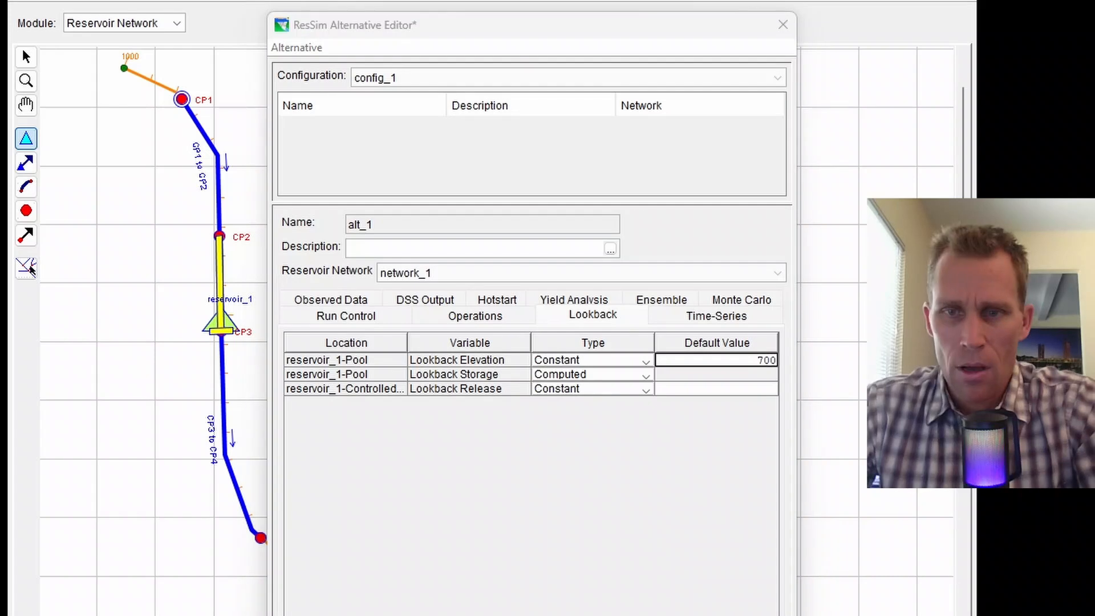
click(721, 391)
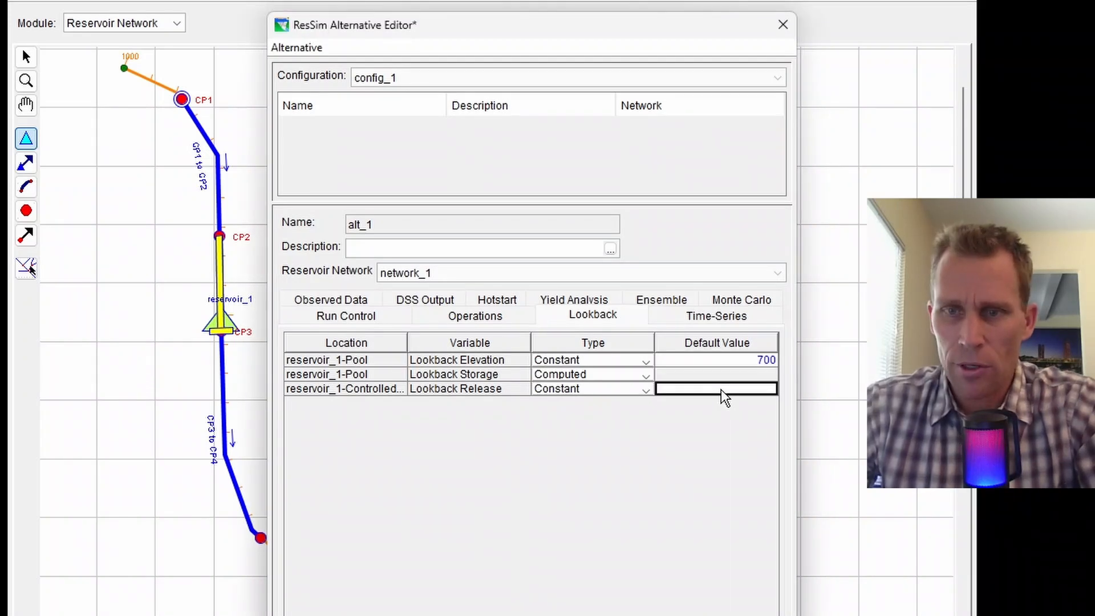
text(7)
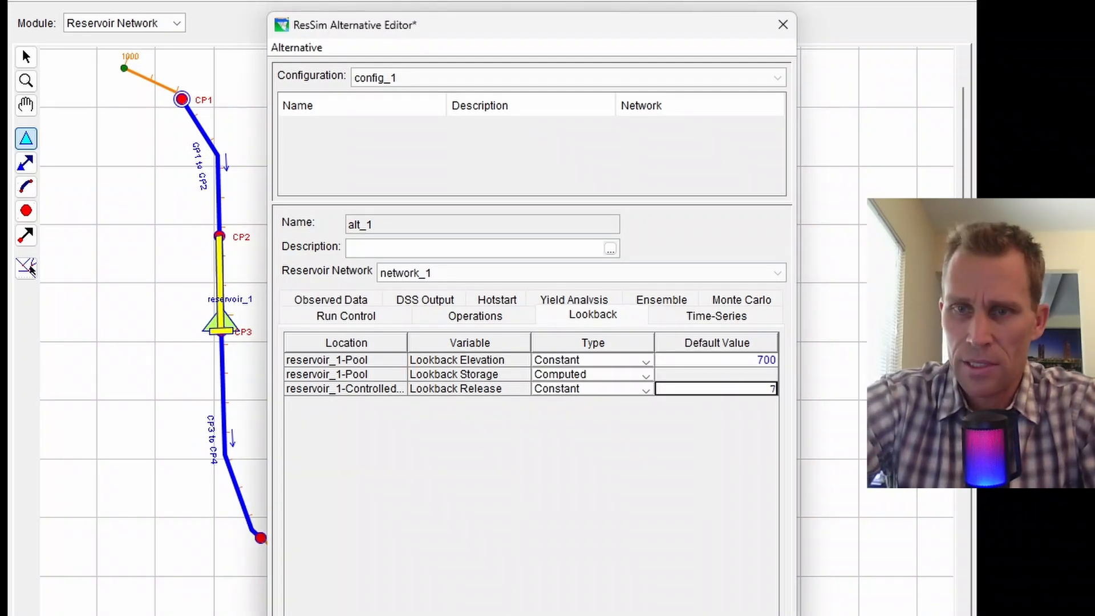
text(600)
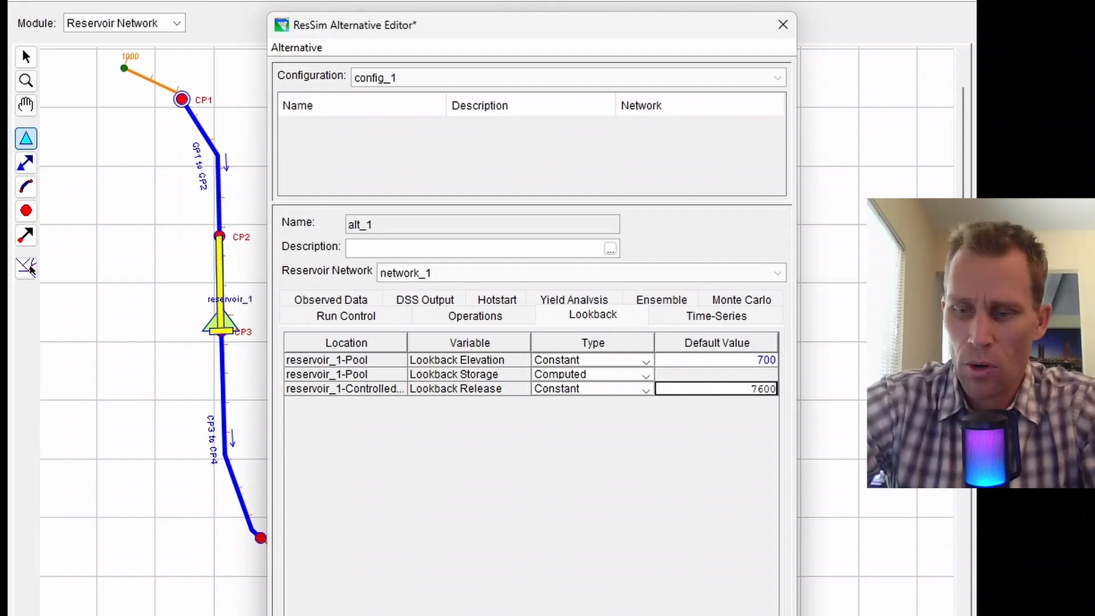
key(BackSpace)
text(1)
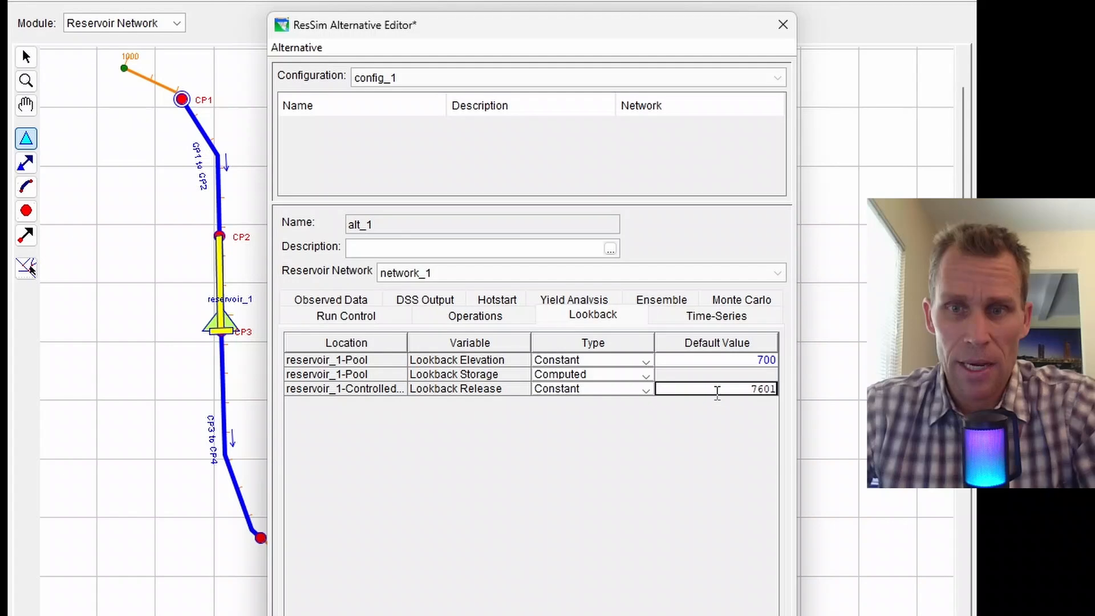
Save the alternative alt_1.
click(303, 47)
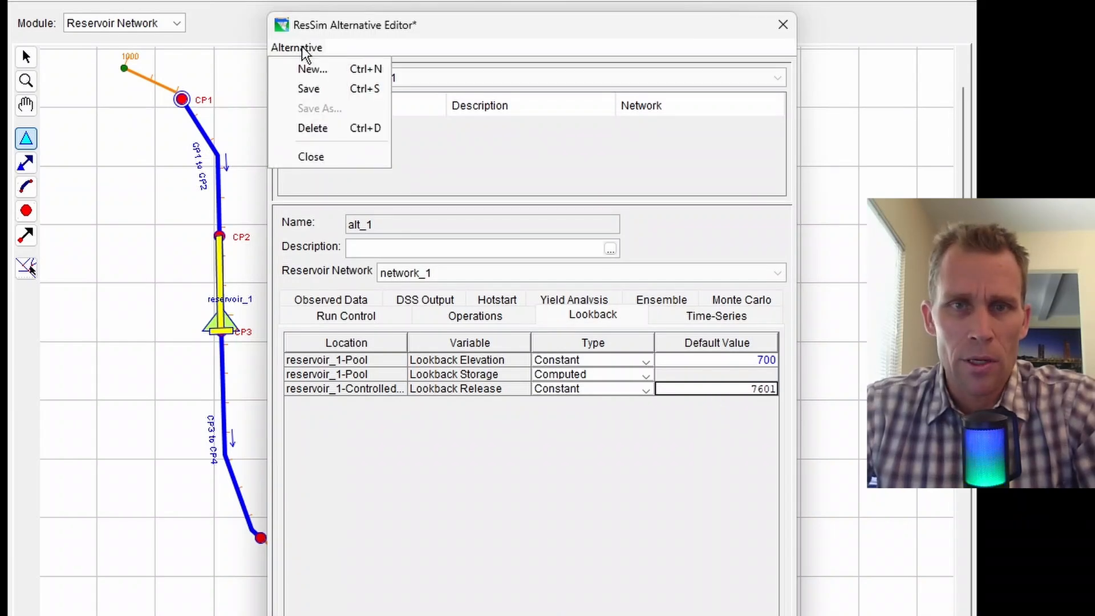
click(309, 90)
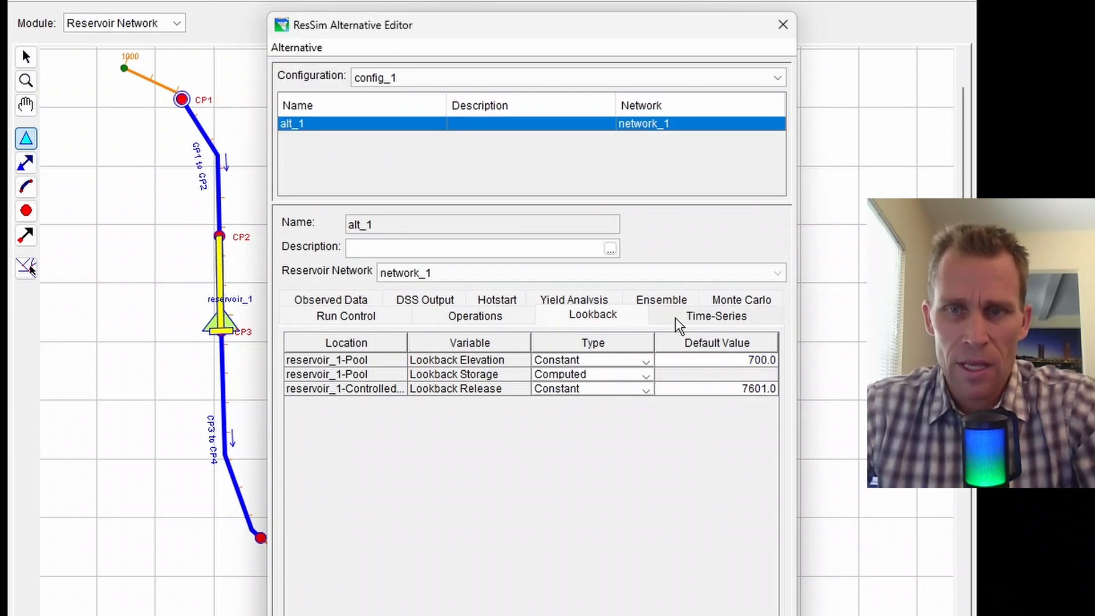
click(697, 317)
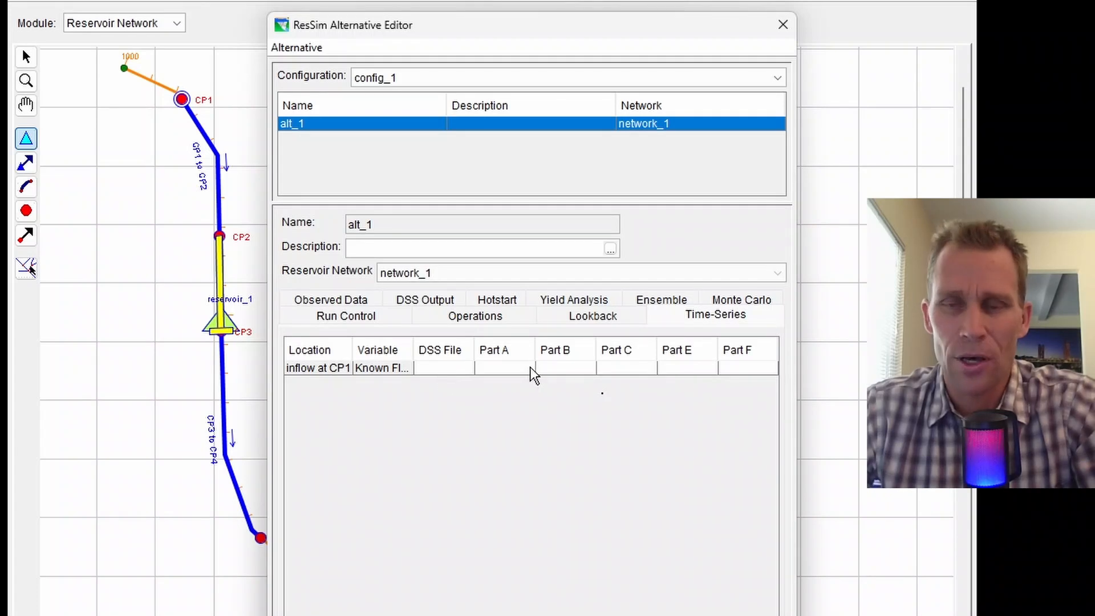
Close the alternative editor and launch HEC-DSSVue from ResSim's Tools menu.
click(783, 53)
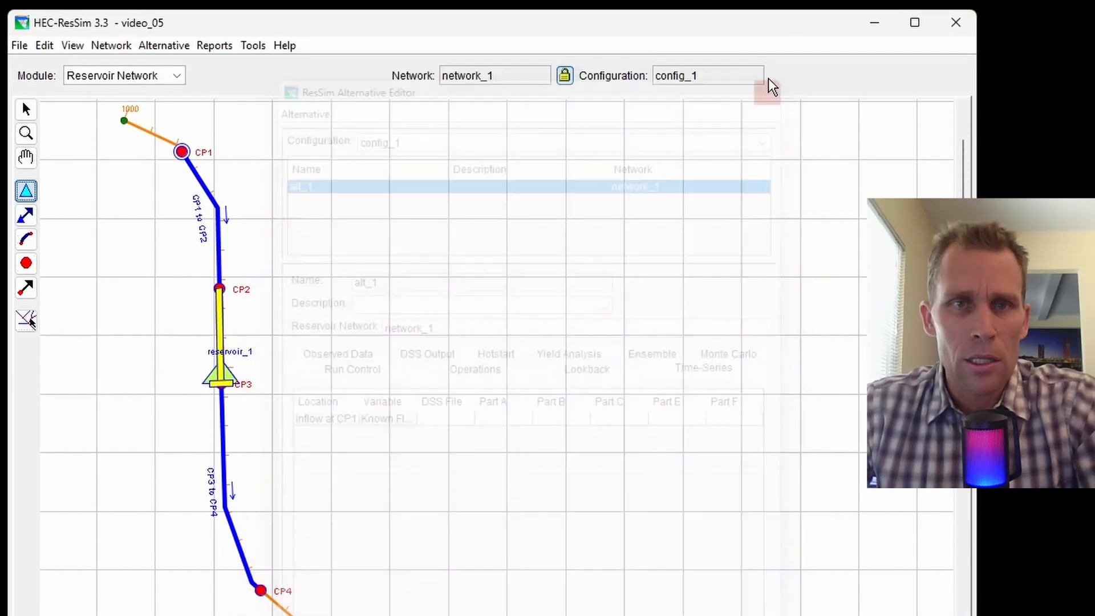
click(252, 21)
click(262, 72)
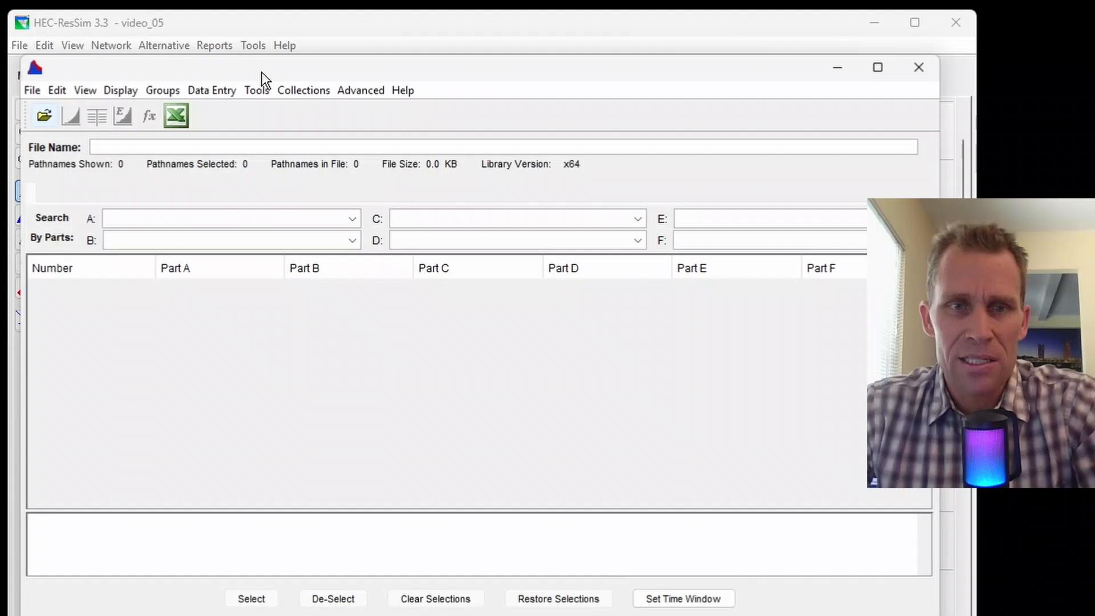
Create a new DSS file named timeseries_data.dss in the video_05 folder.
click(28, 92)
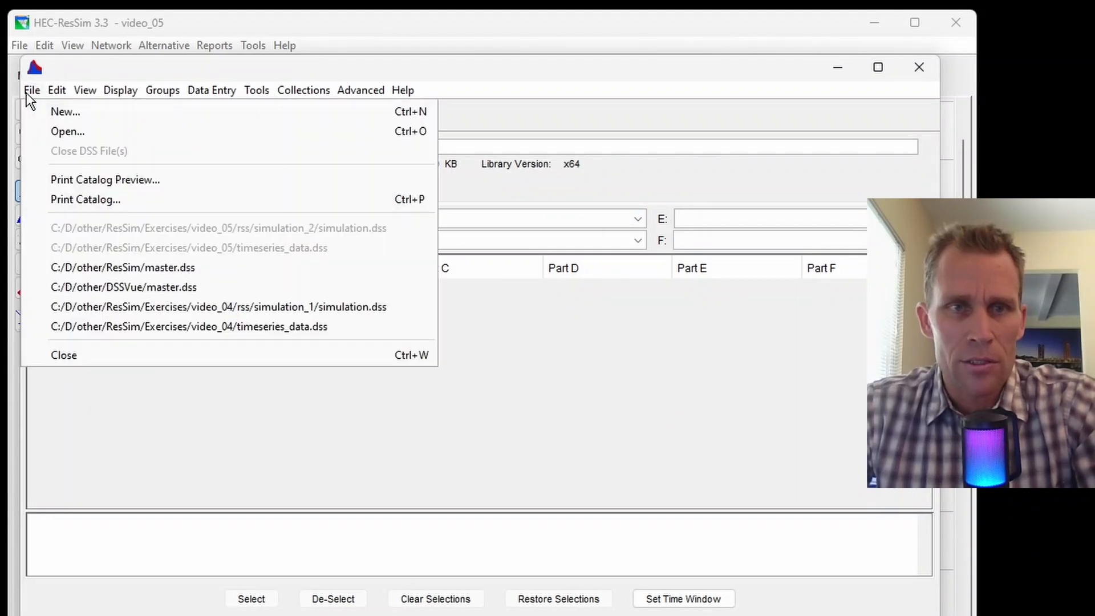
click(51, 113)
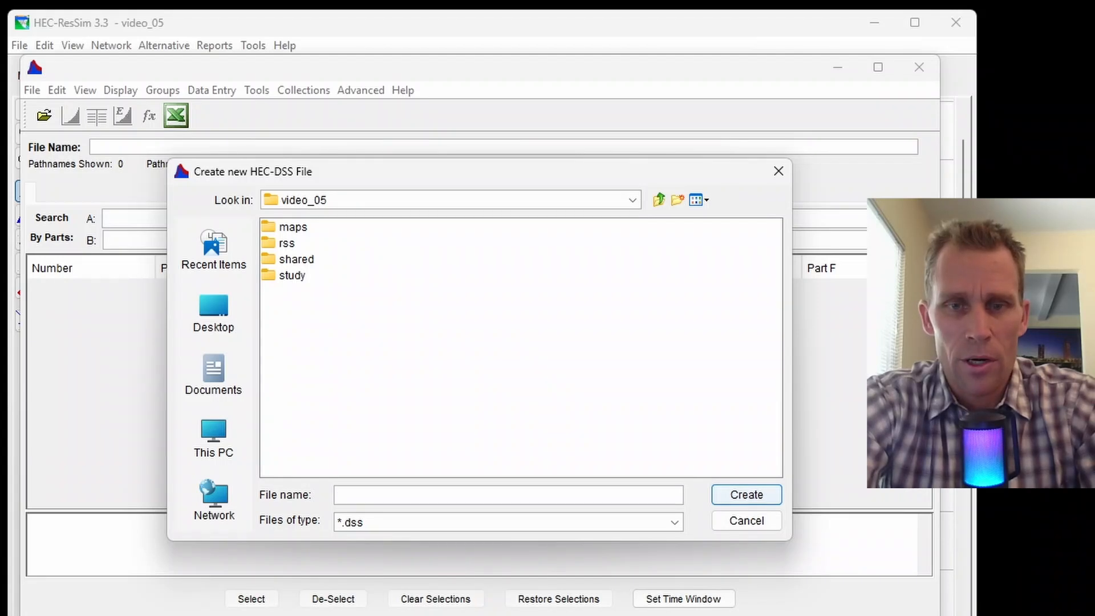
text(timer)
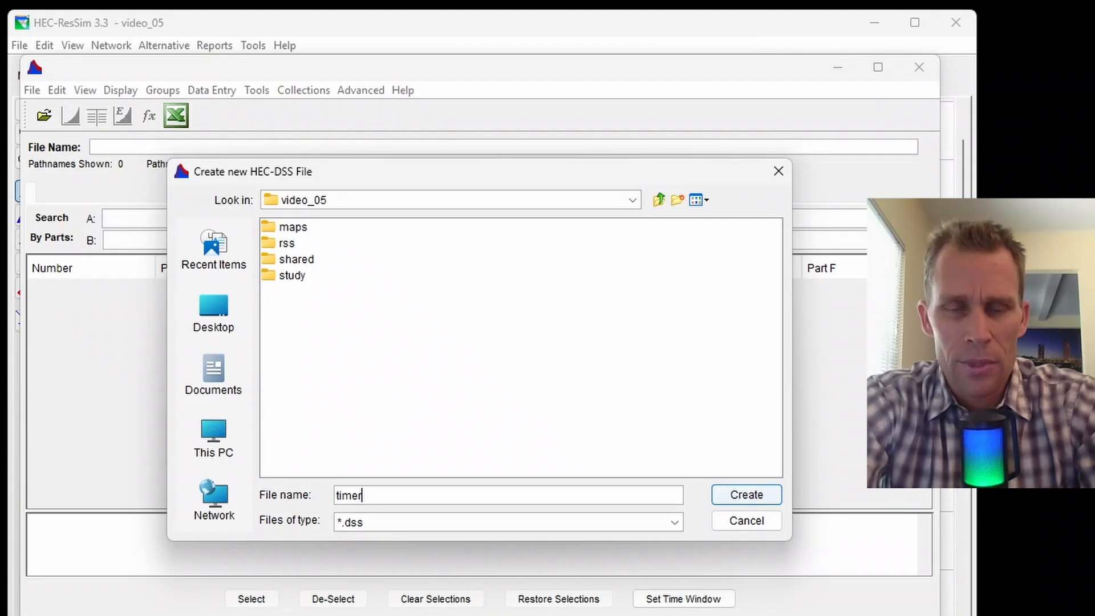
key(BackSpace)
text(series_data)
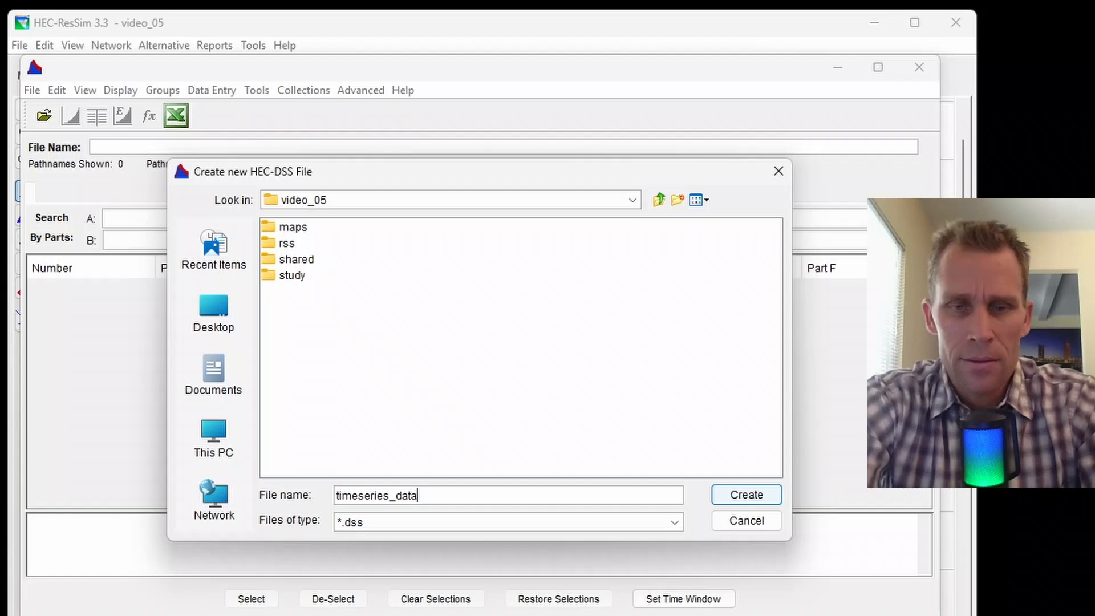
key(Return)
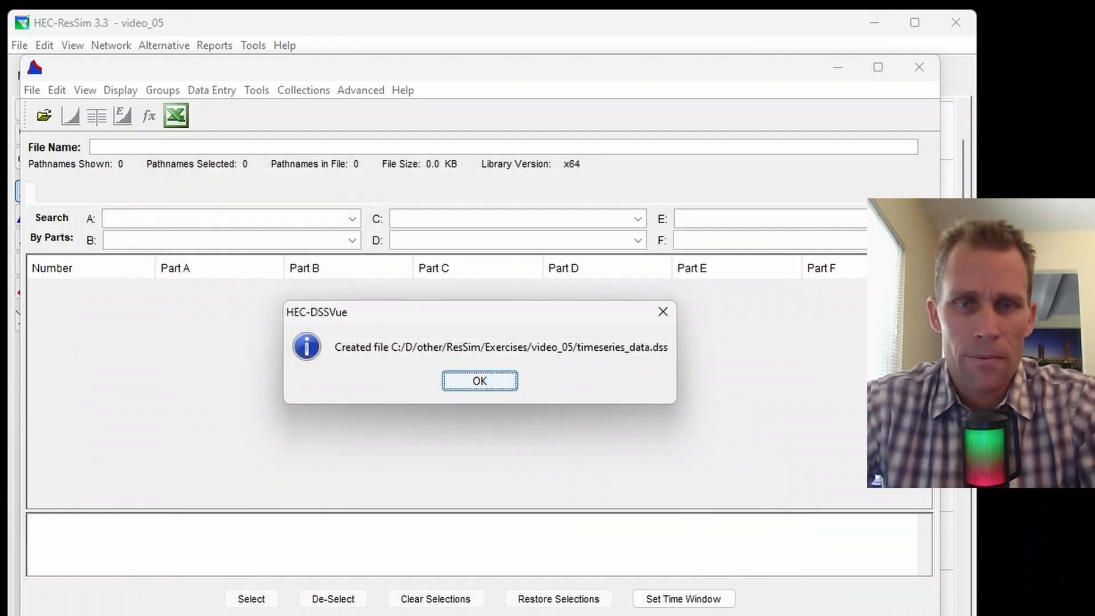
click(504, 385)
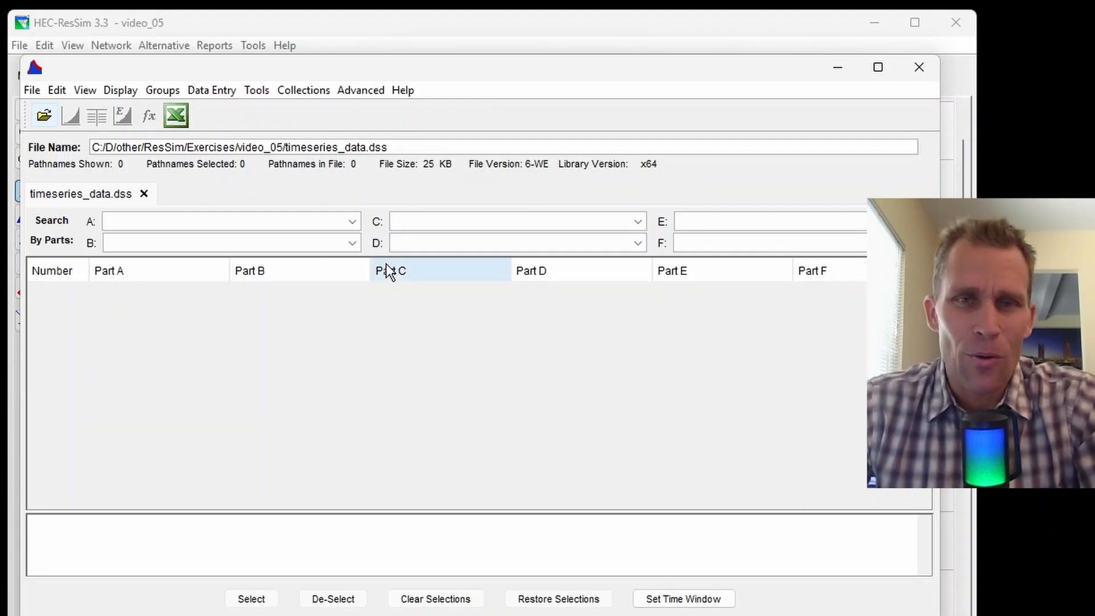
Start a manual time series with pathname parts A FEATHER RIVER and B OROVILLE DAM.
click(230, 90)
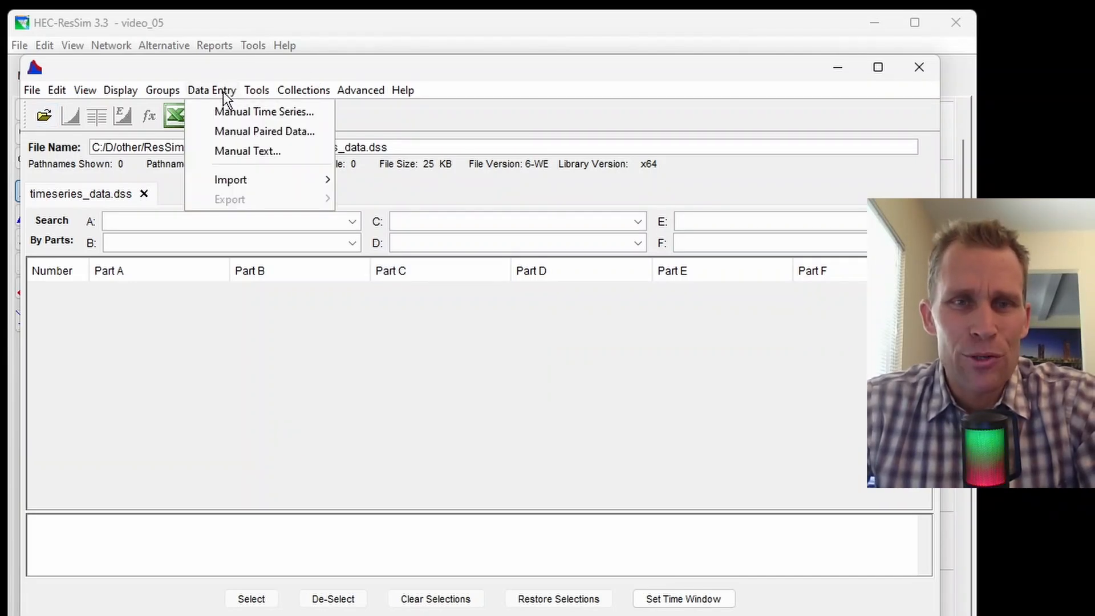
click(235, 114)
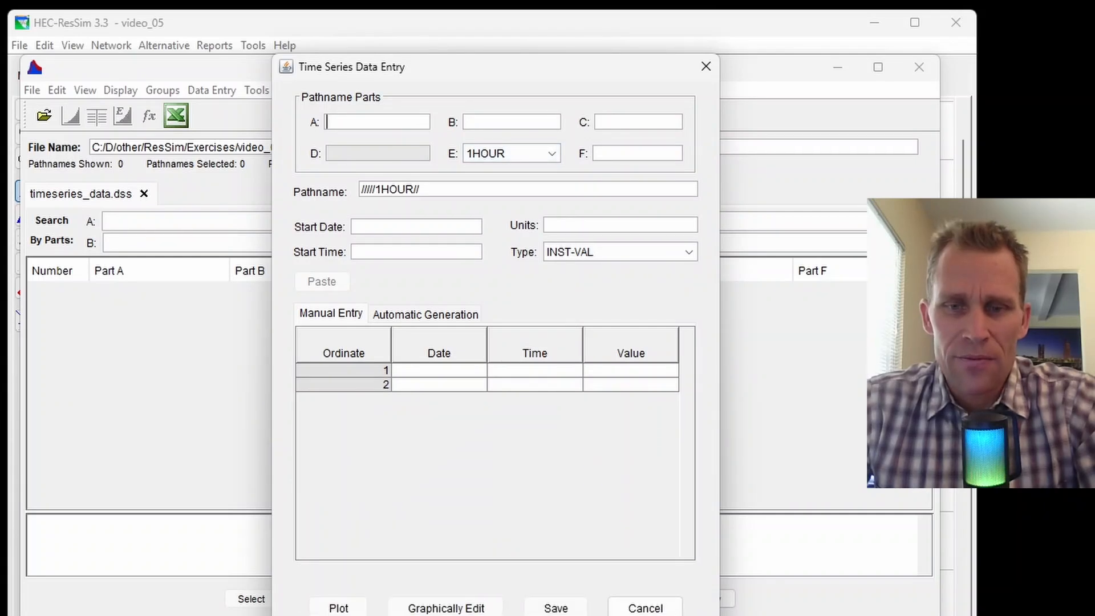
mouse_move(496, 68)
mouse_down()
mouse_move(530, 84)
mouse_move(563, 80)
mouse_up()
click(453, 133)
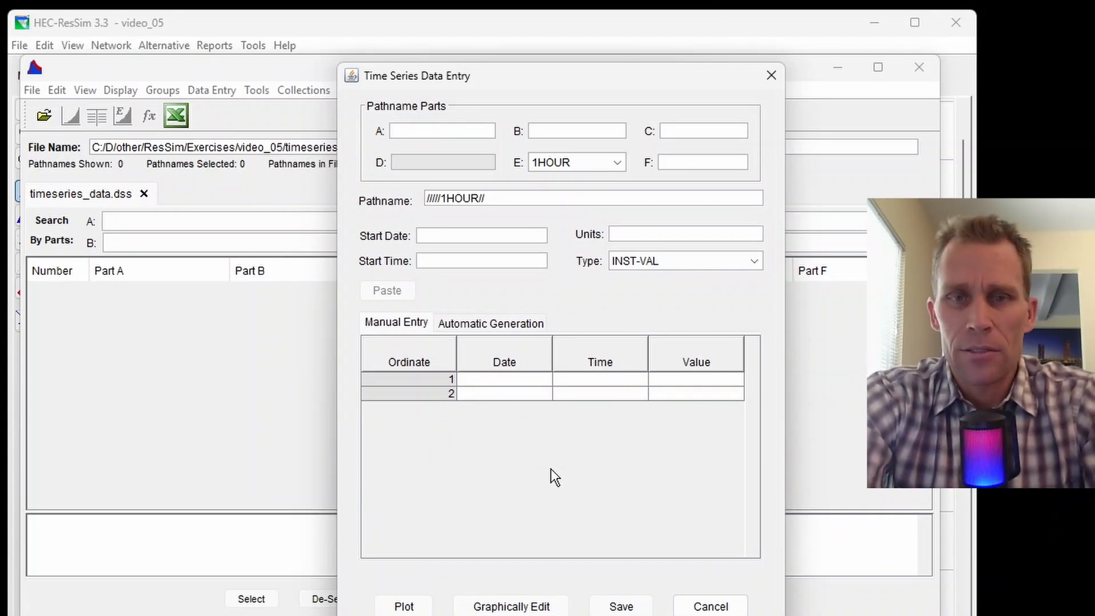
text(FEATHER RIVER)
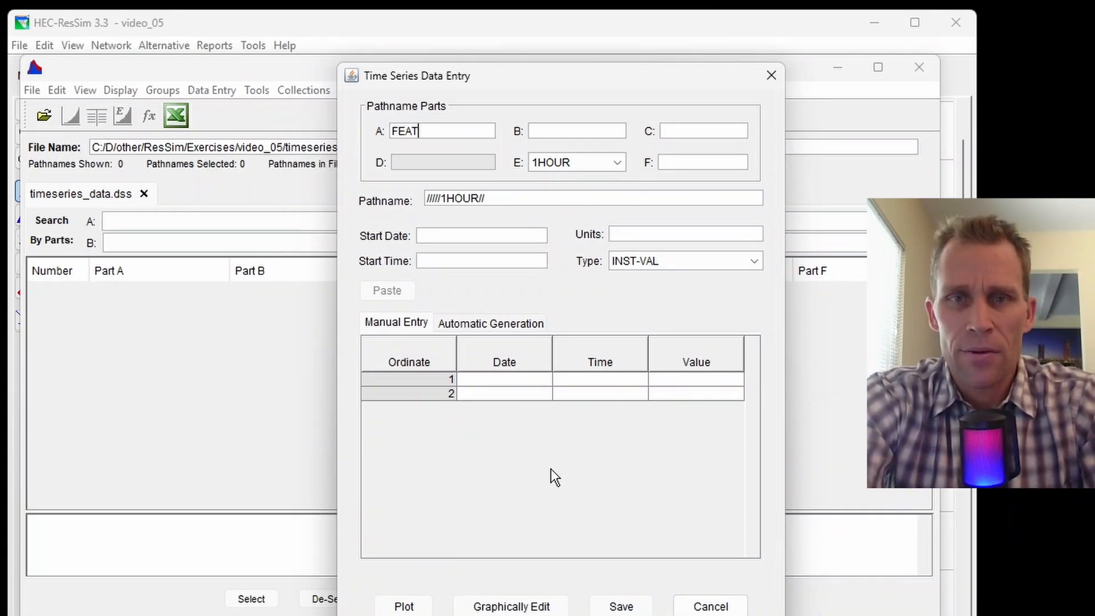
key(Tab)
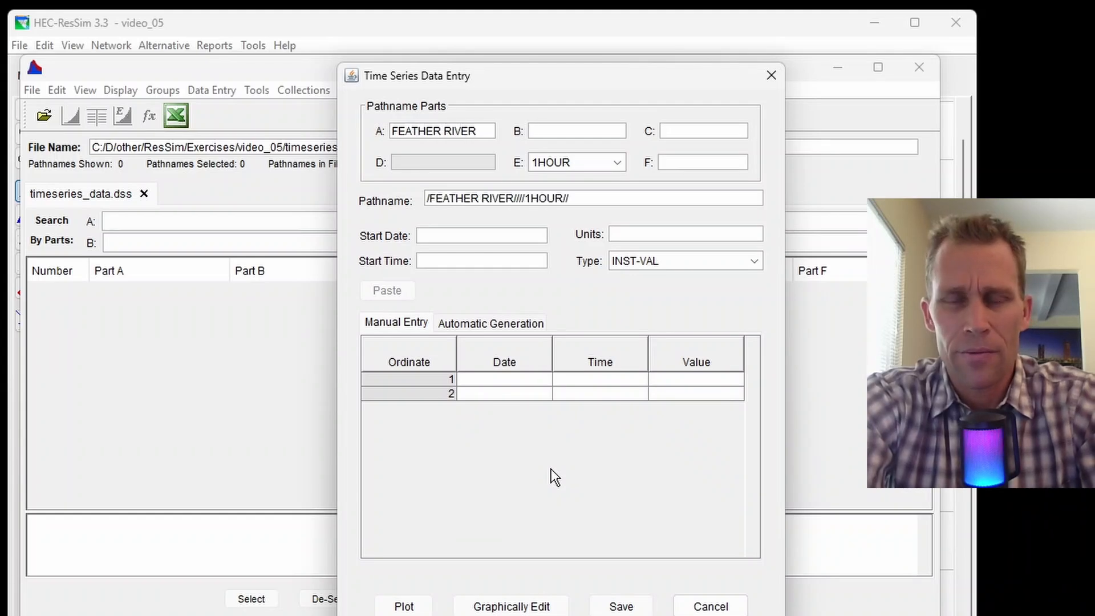
text(OROVILLE DAM)
key(Tab)
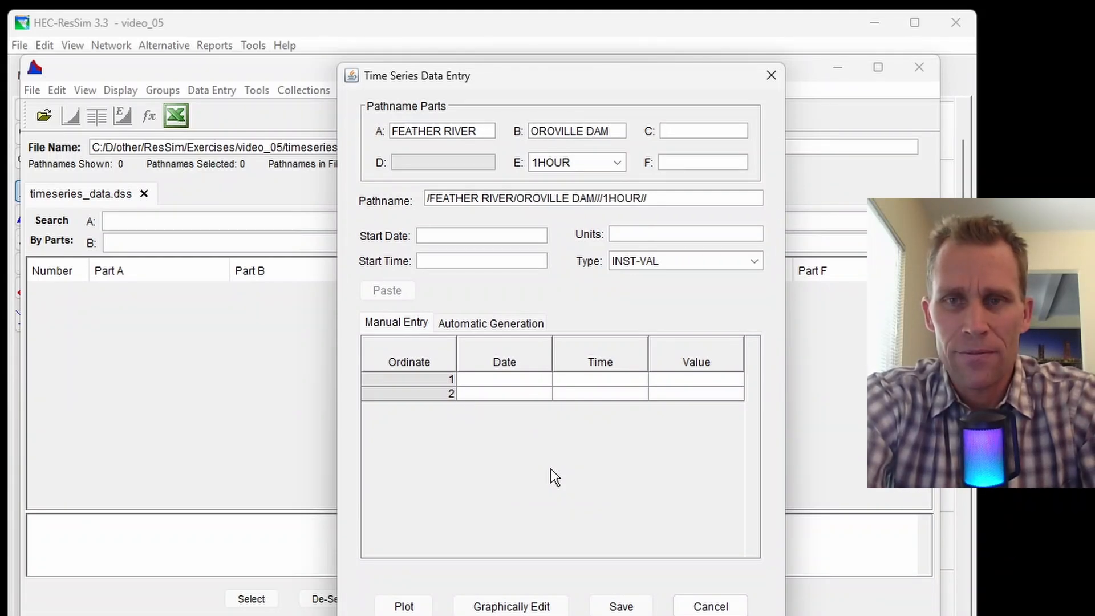
key(Tab)
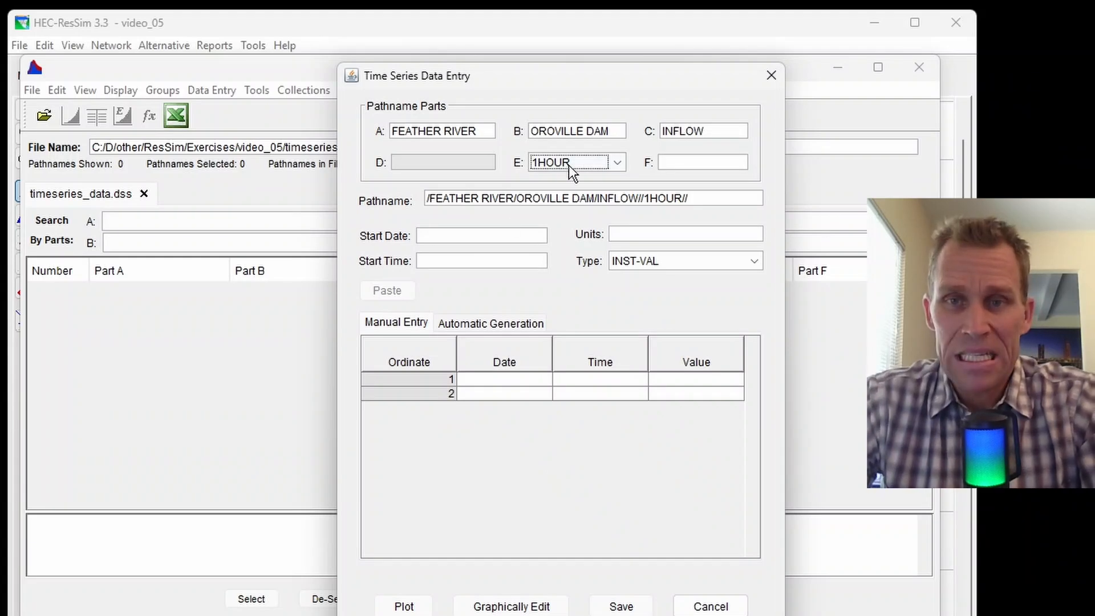
Set the pathname's E part to 1DAY and F part to 2000-2023.
click(618, 163)
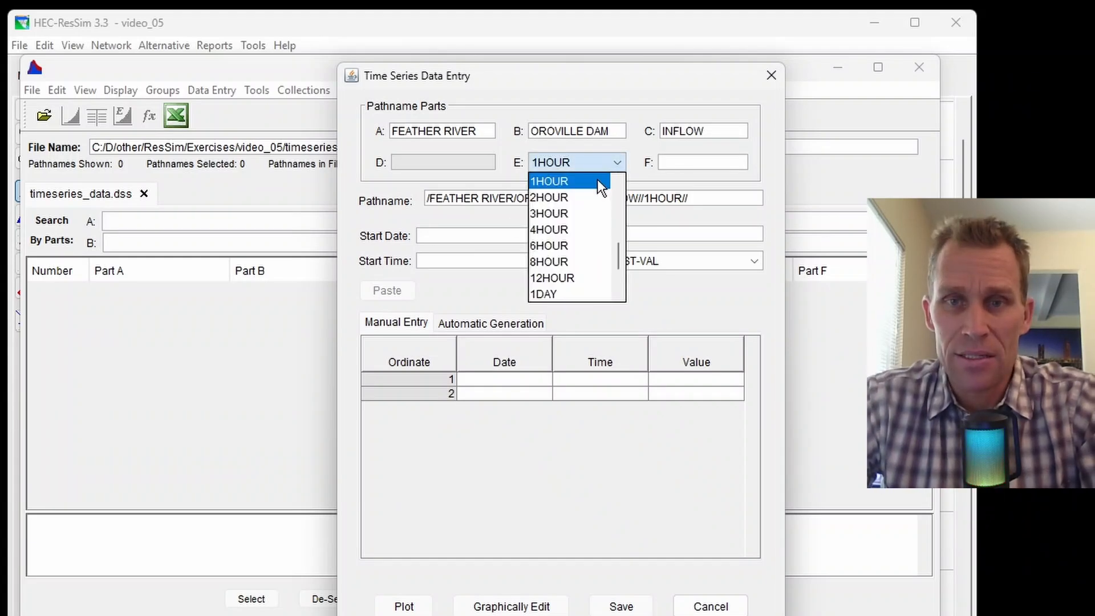
click(567, 292)
click(677, 162)
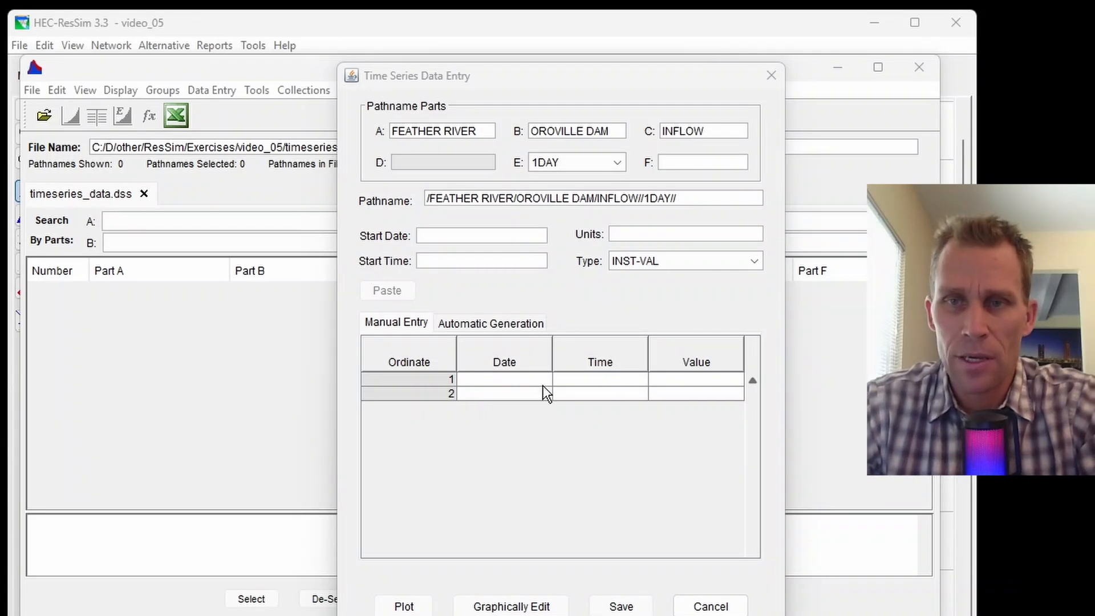
click(685, 163)
text(2000-2023)
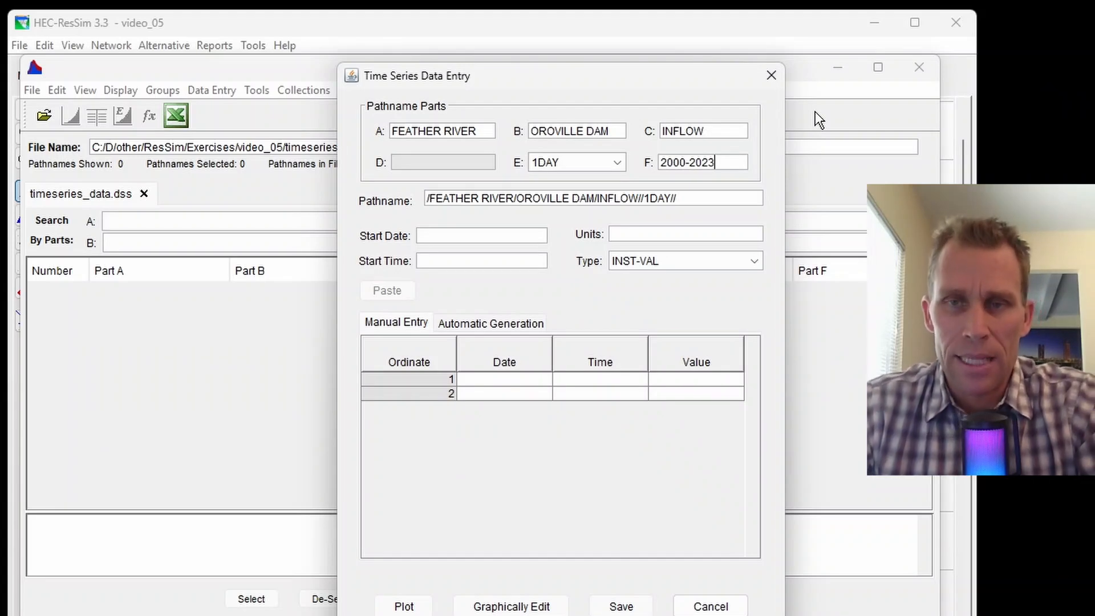
key(Tab)
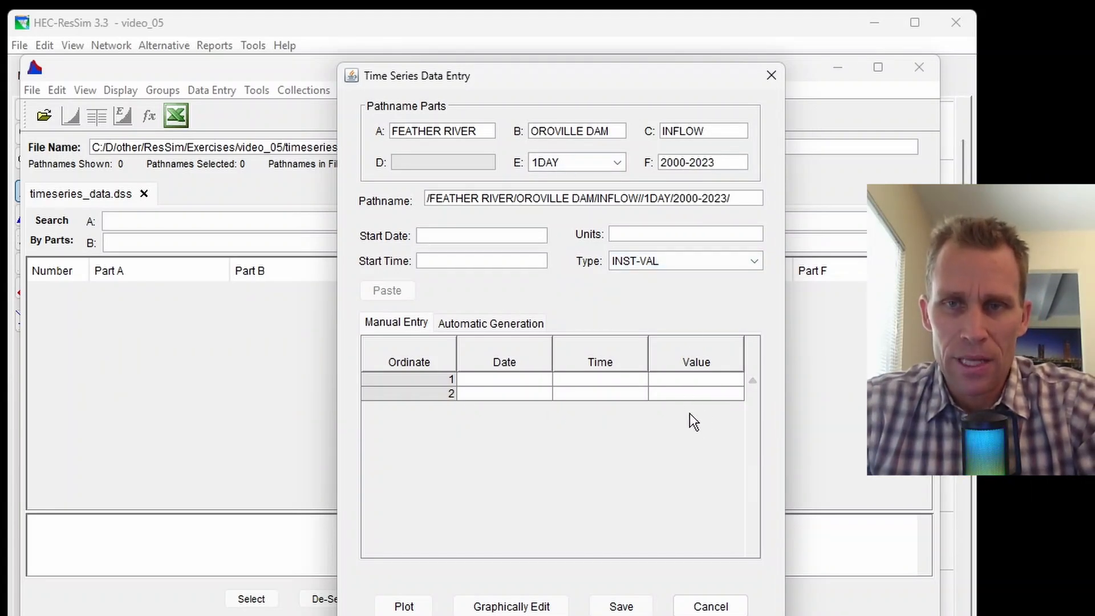
drag(733, 163, 616, 157)
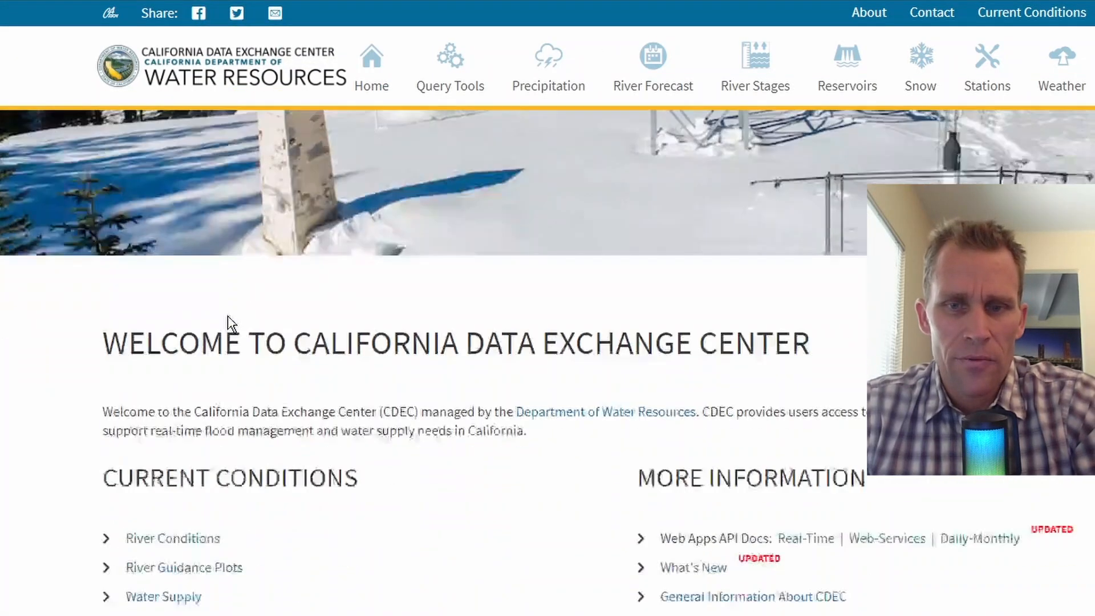
Search CDEC stations by the name OROVILLE.
scroll(481, 283, down, 8)
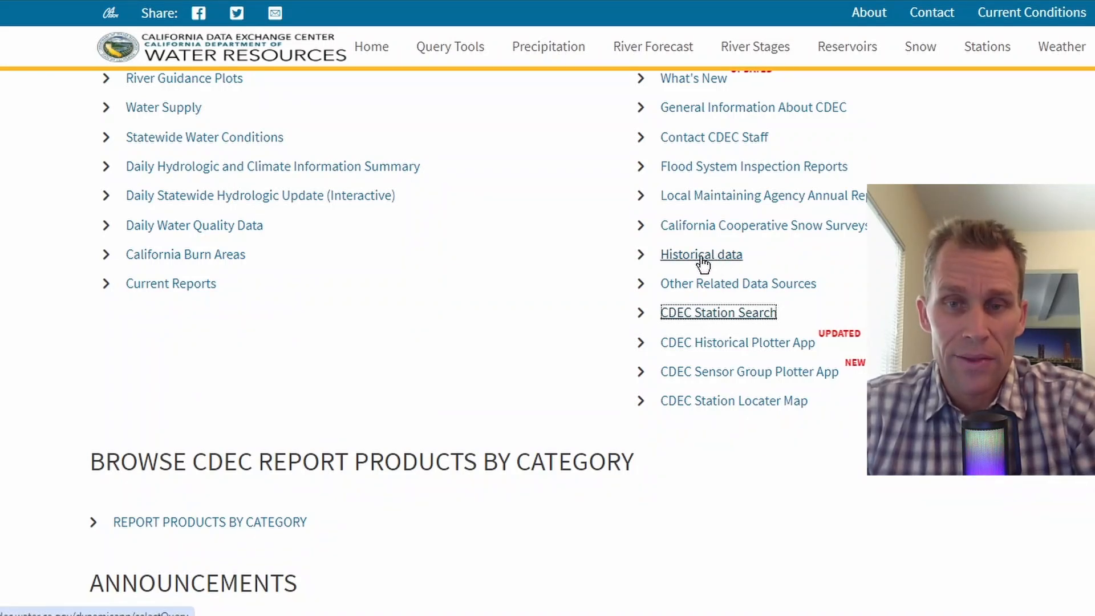
click(709, 323)
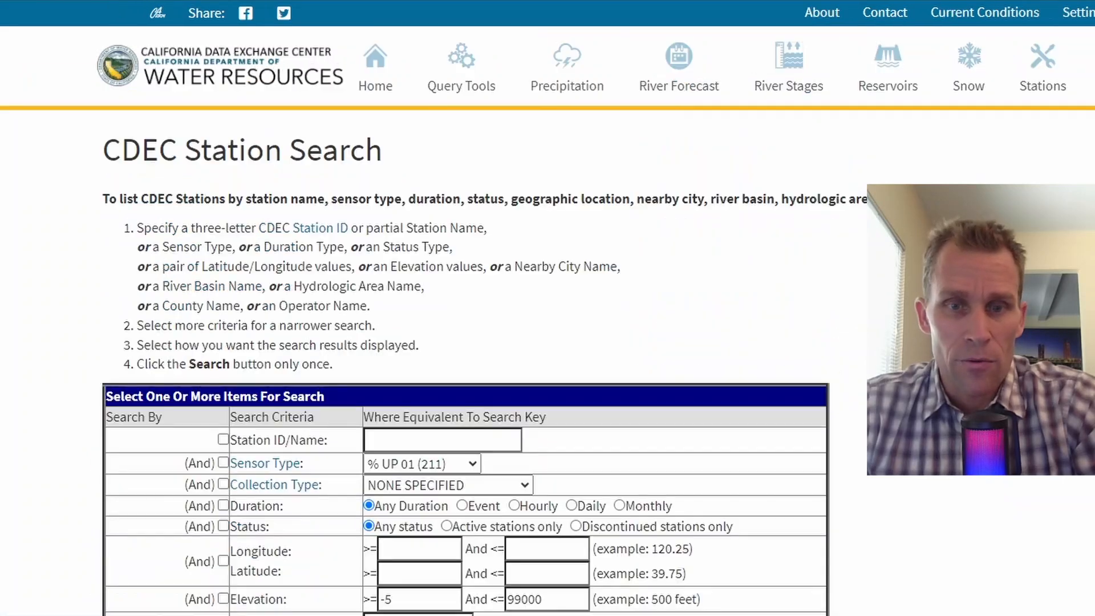
scroll(448, 231, down, 3)
click(447, 180)
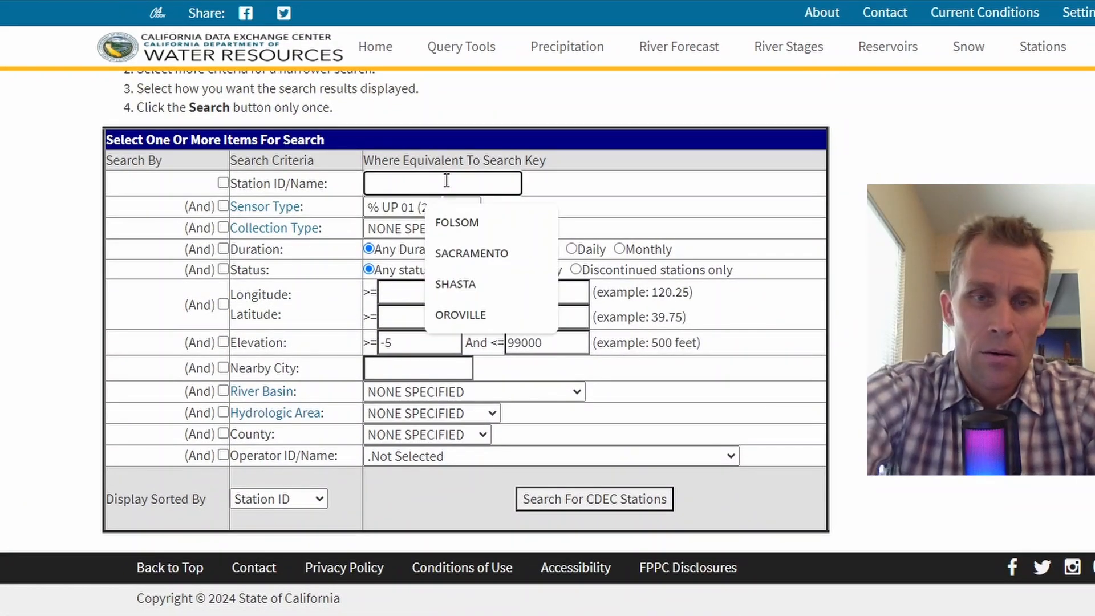
text(OROVAILL)
key(BackSpace)
key(BackSpace)
key(BackSpace)
key(BackSpace)
text(ILLE)
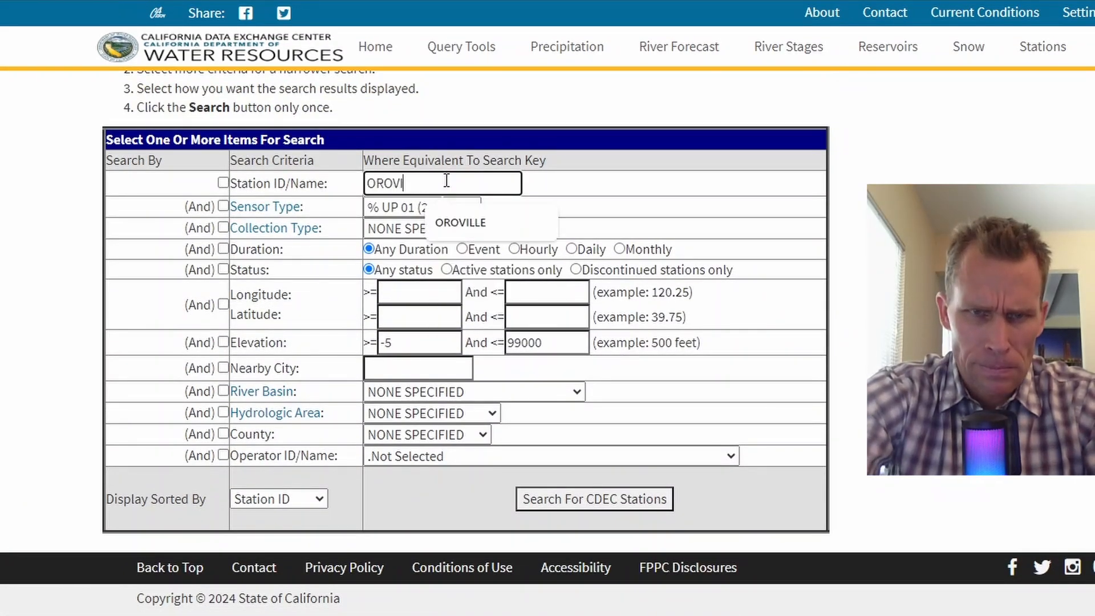
click(223, 183)
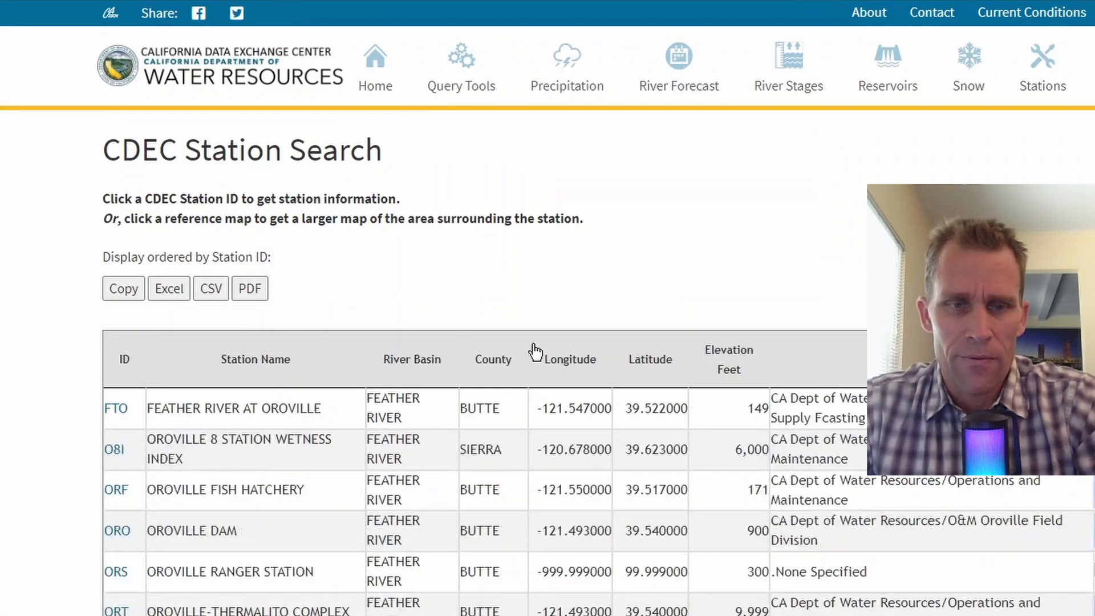
Note the ORO station in the results and open Historical Data from the home page.
scroll(534, 345, down, 4)
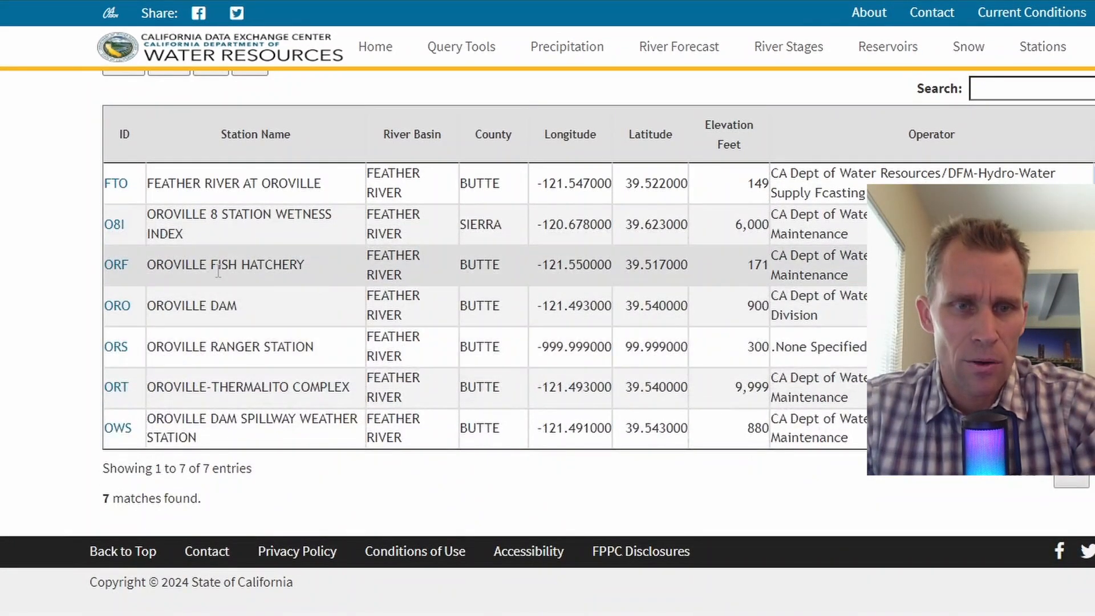
drag(116, 306, 133, 307)
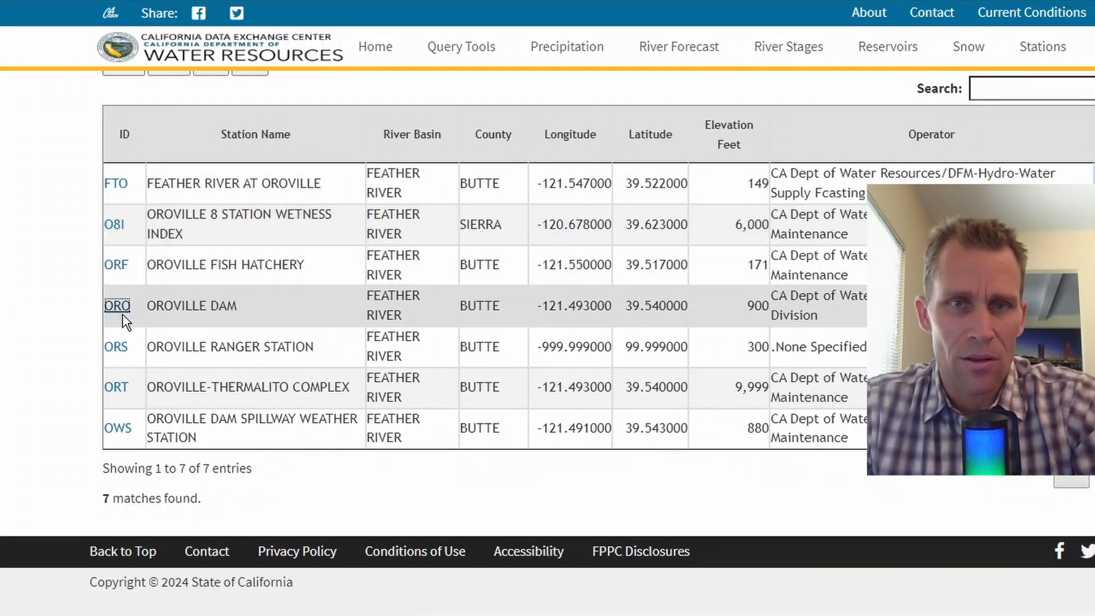
click(320, 1)
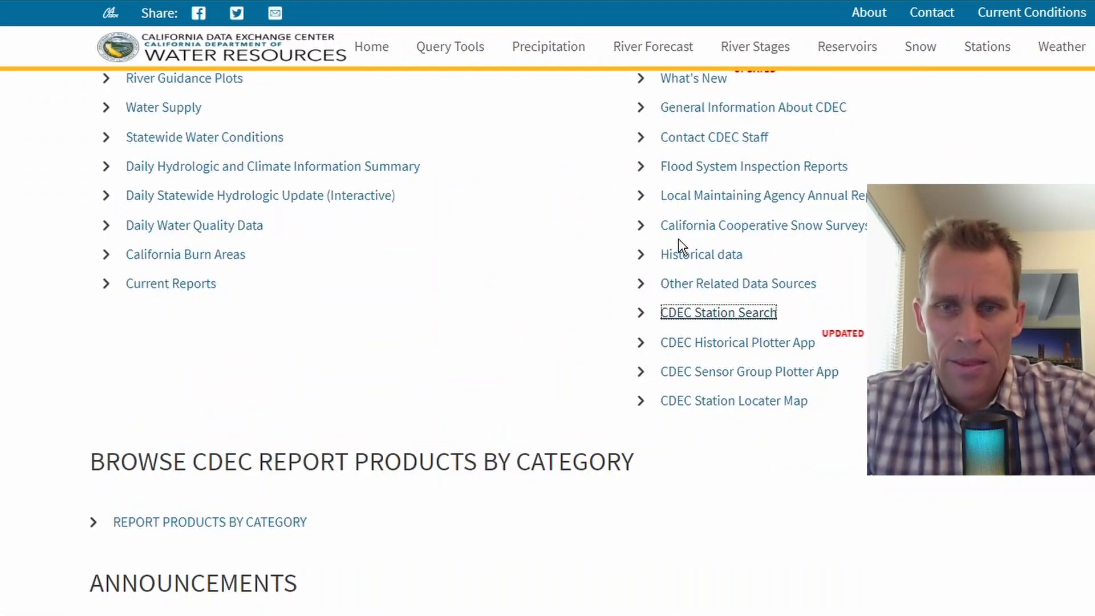
click(708, 260)
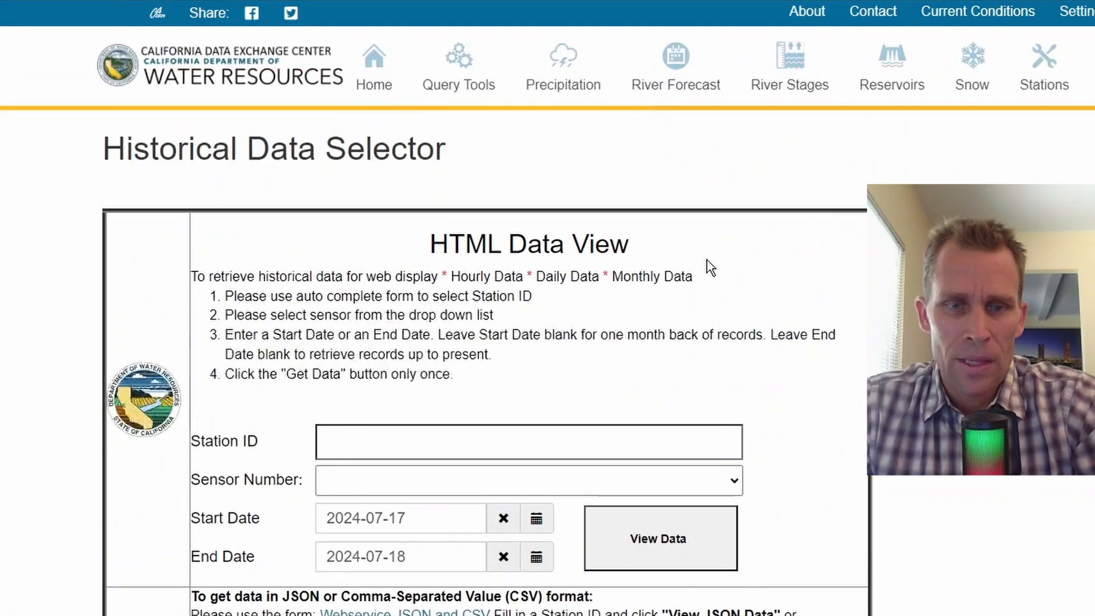
Open the JSON and CSV download form and choose station ORO (OROVILLE DAM).
scroll(700, 264, down, 4)
click(406, 231)
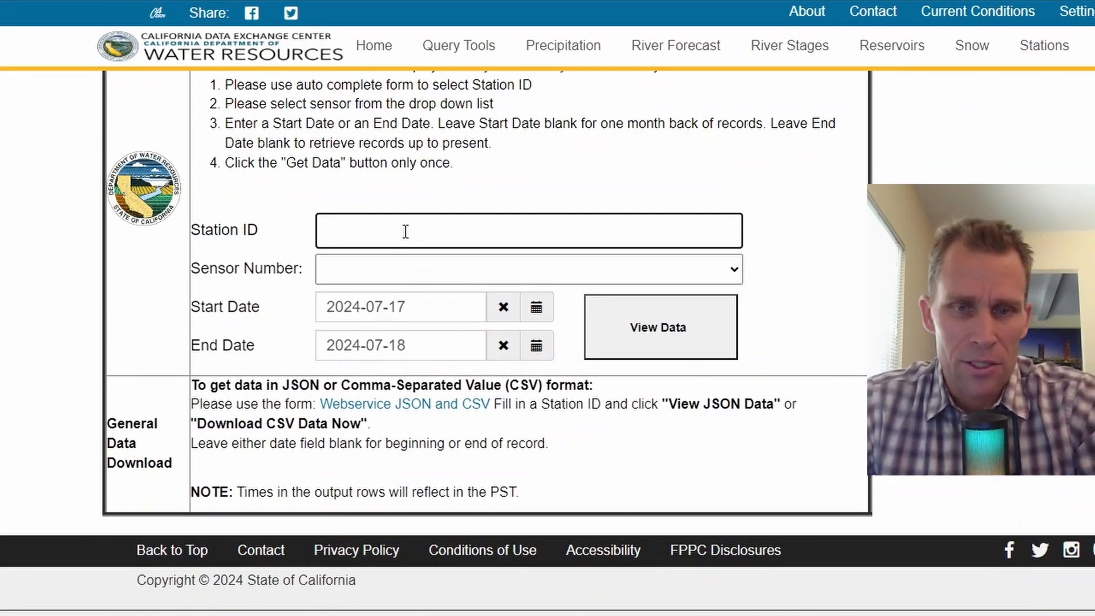
click(442, 409)
scroll(433, 399, down, 1)
scroll(429, 388, down, 2)
click(360, 294)
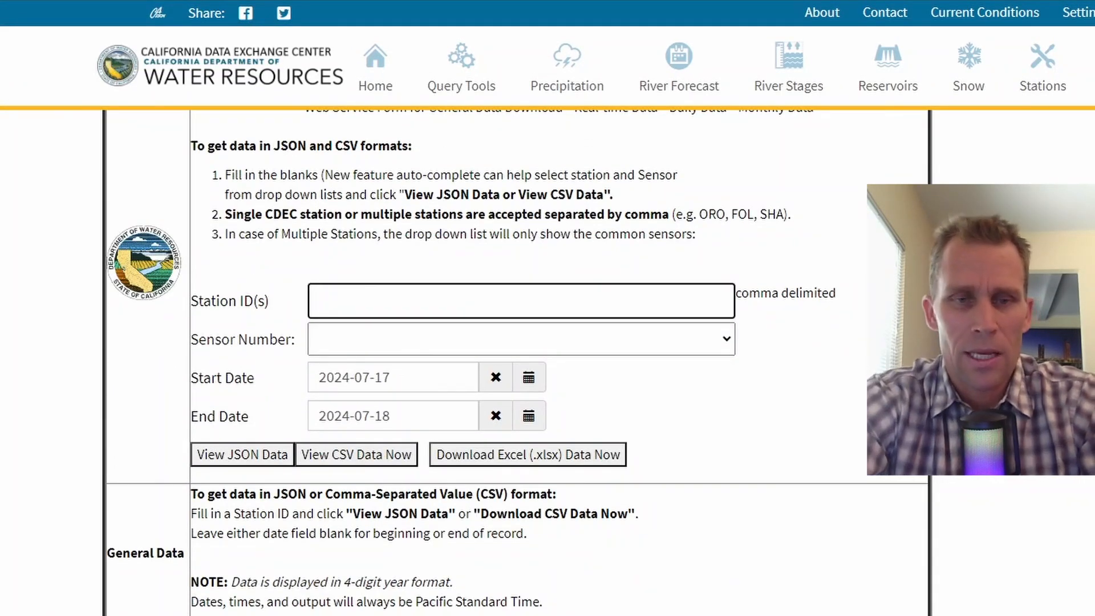
text(ORO)
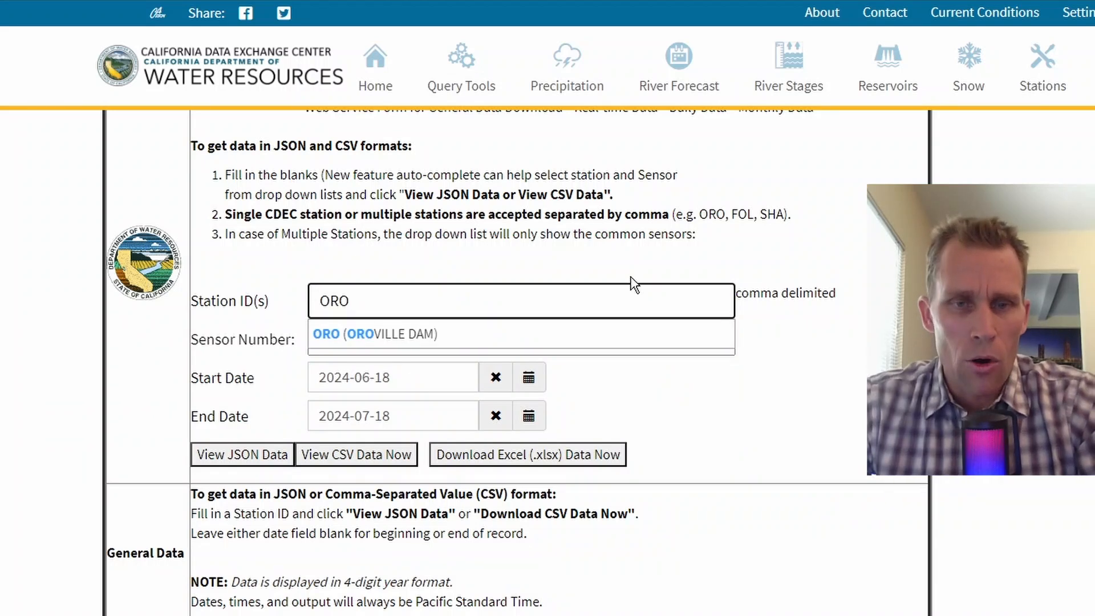
click(366, 334)
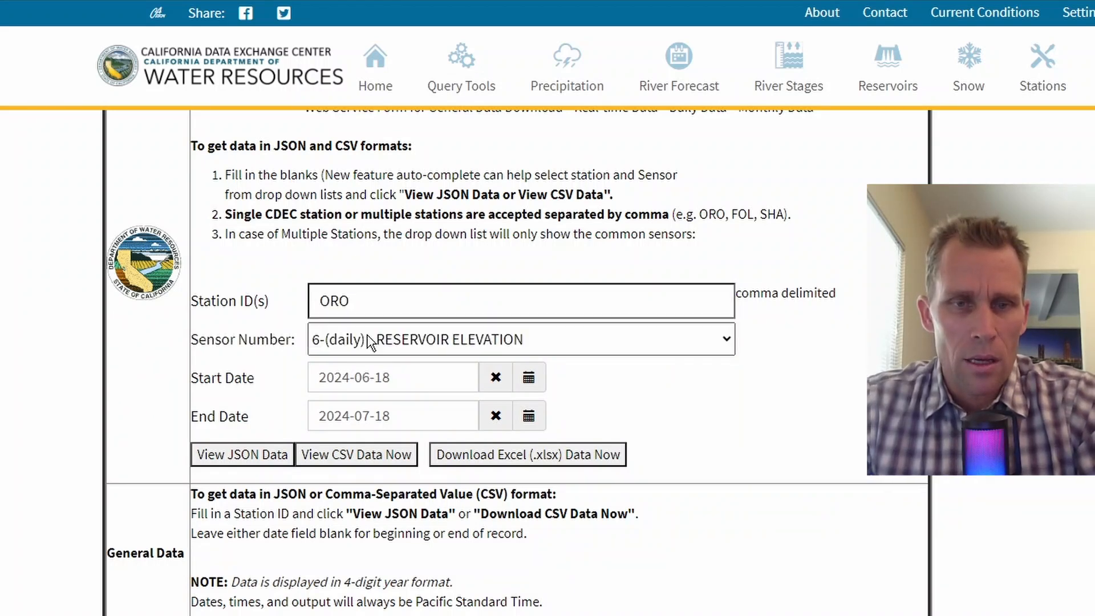
Pick the 76-(daily) RESERVOIR INFLOW sensor and select the start date for replacement.
click(428, 342)
scroll(469, 88, down, 1)
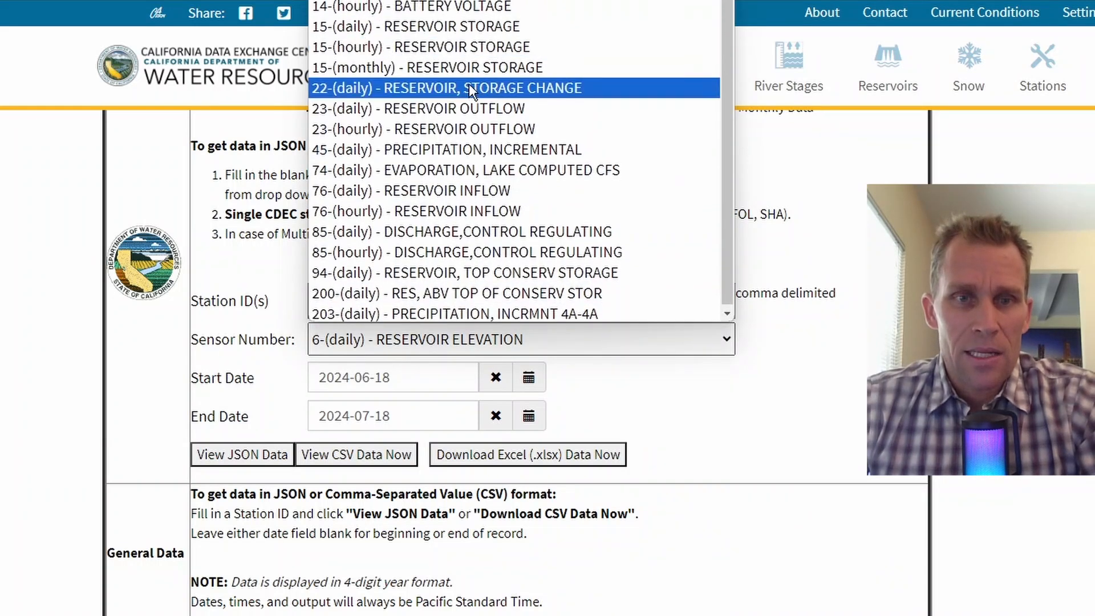
scroll(465, 69, up, 1)
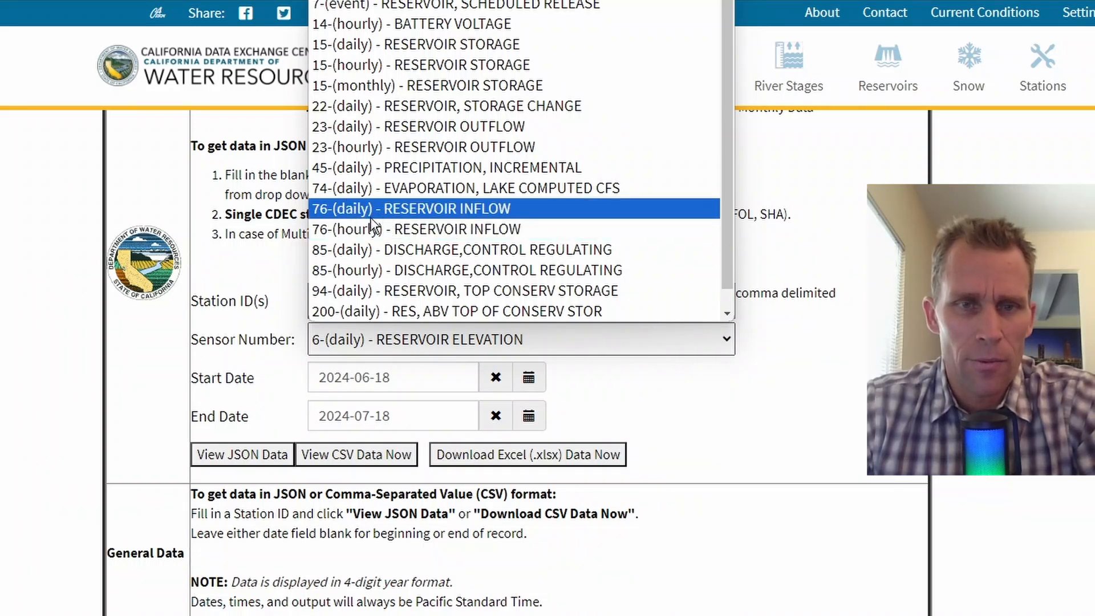
click(414, 211)
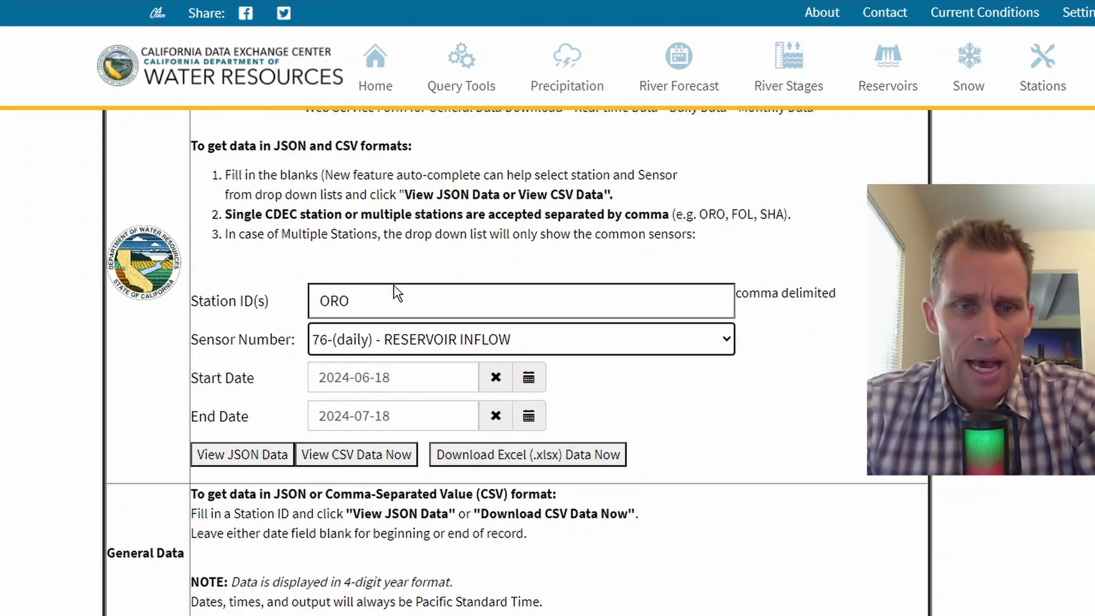
click(357, 378)
drag(356, 379, 298, 375)
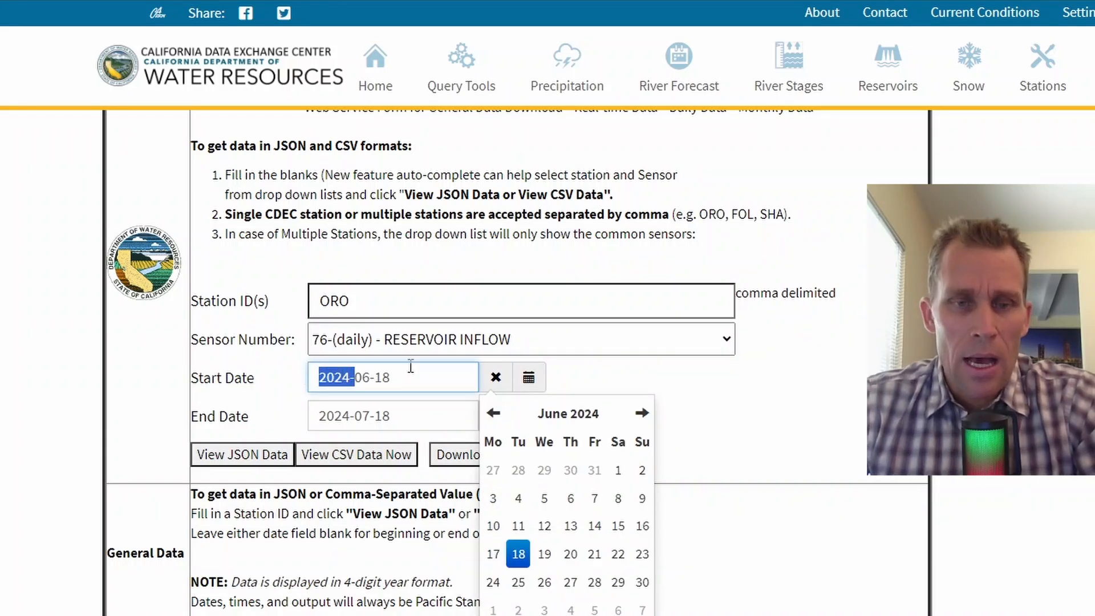
drag(401, 375, 279, 380)
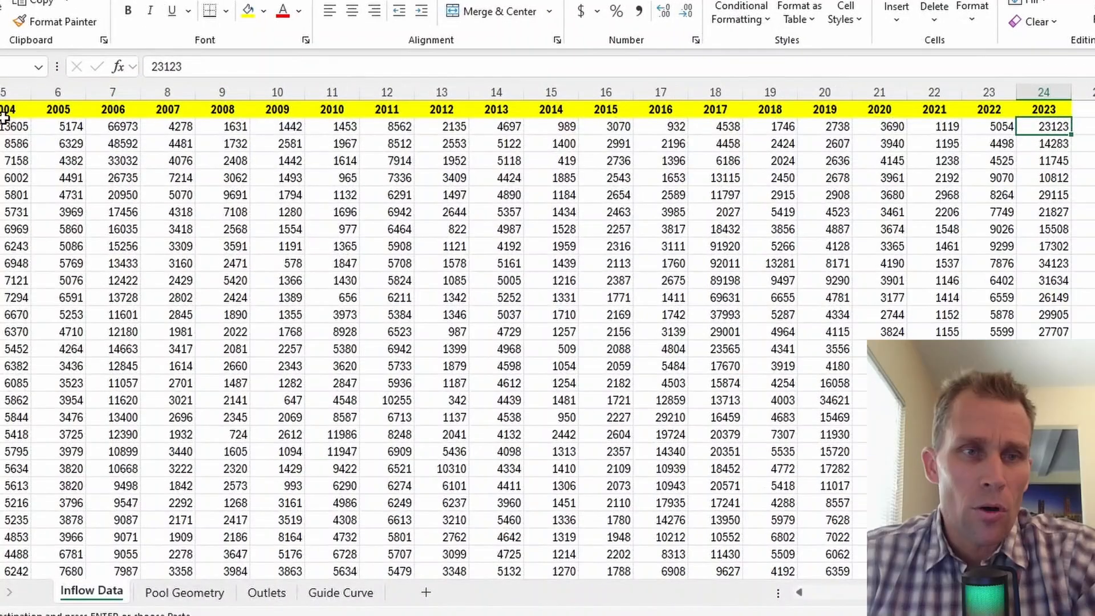
Browse the 2000 daily inflow values on the Inflow Data sheet.
click(4, 109)
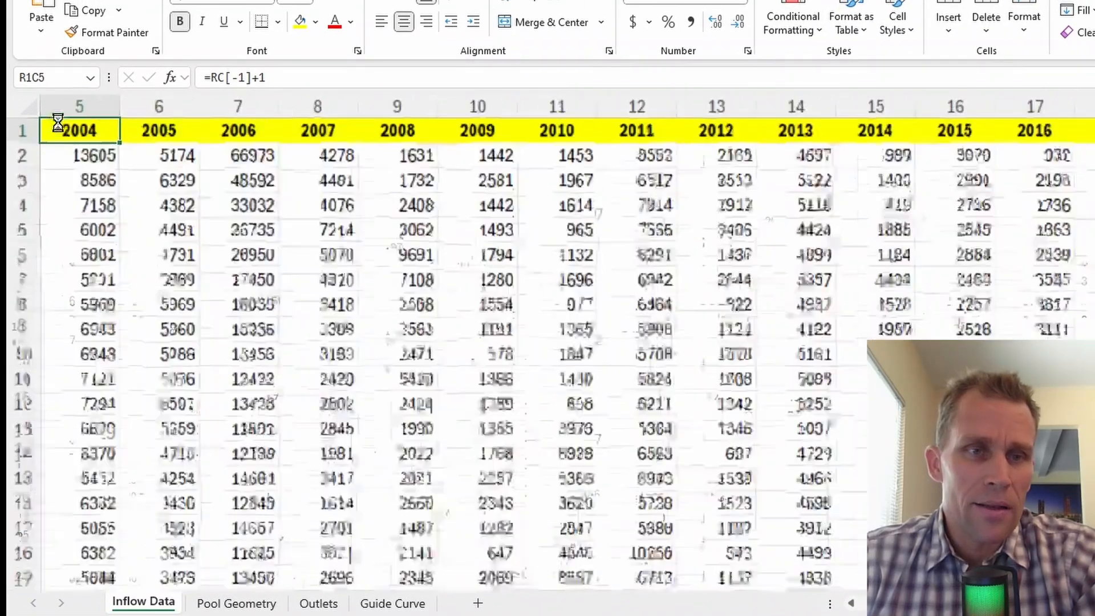
scroll(58, 119, up, 2)
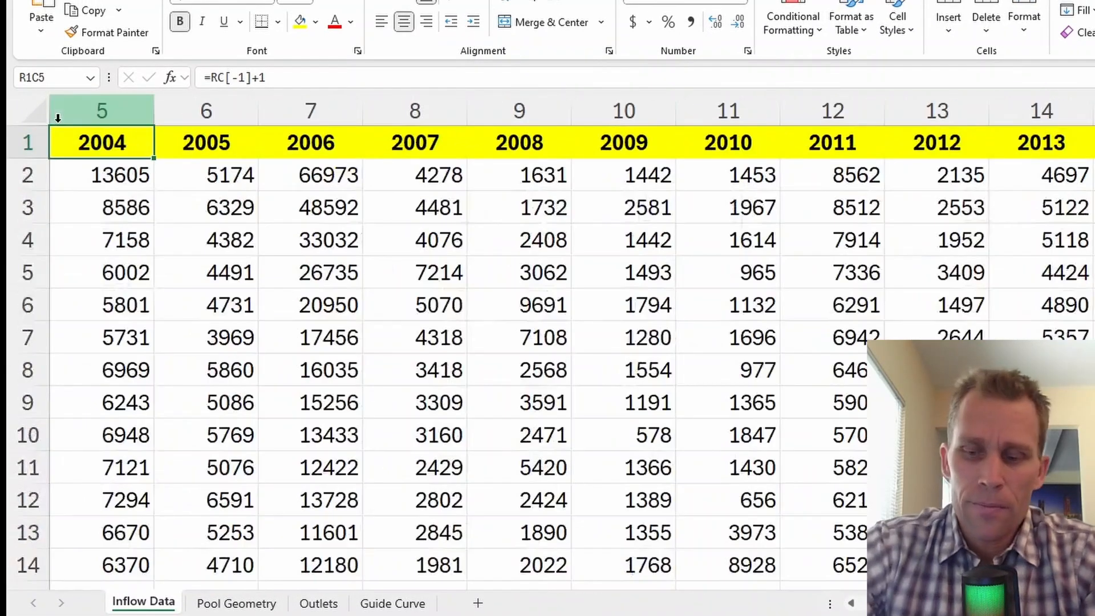
key(Left)
key(Left)
key(Left)
key(Left)
key(Down)
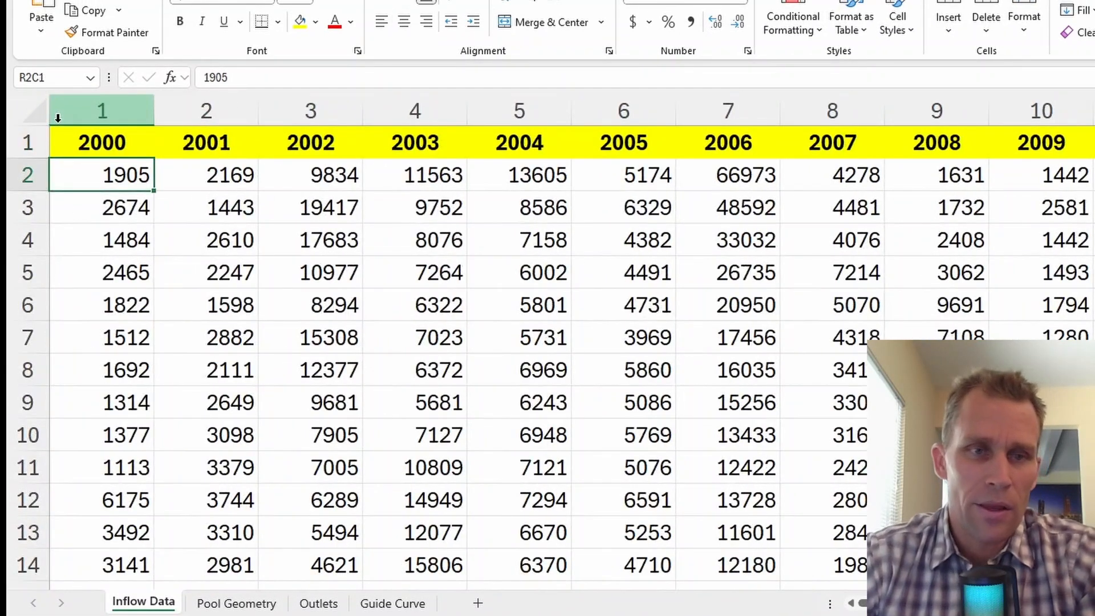
key(Down)
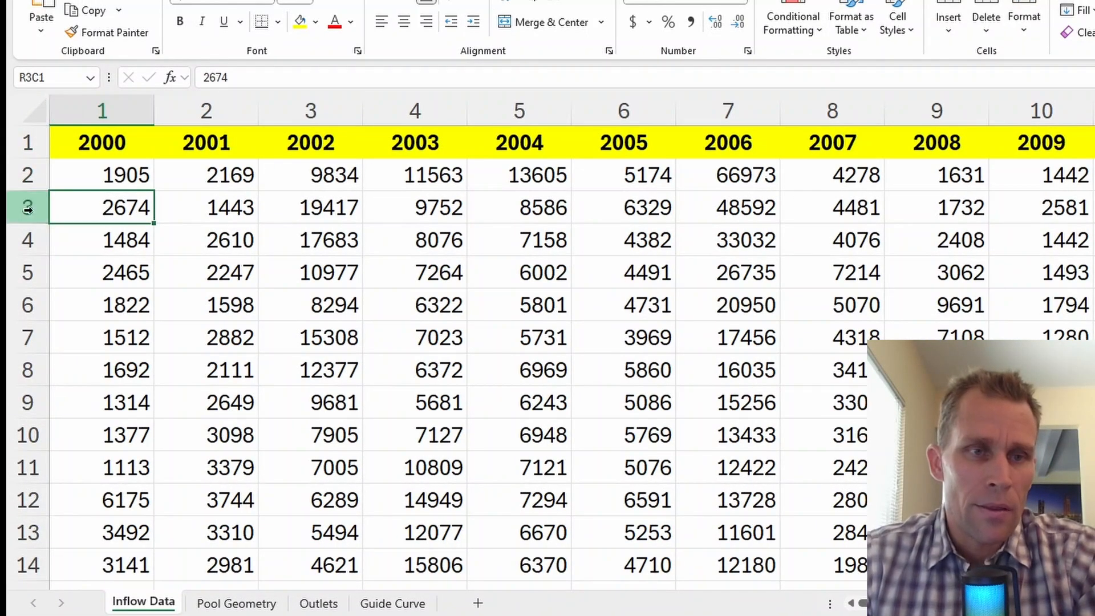
click(28, 235)
click(26, 272)
click(25, 302)
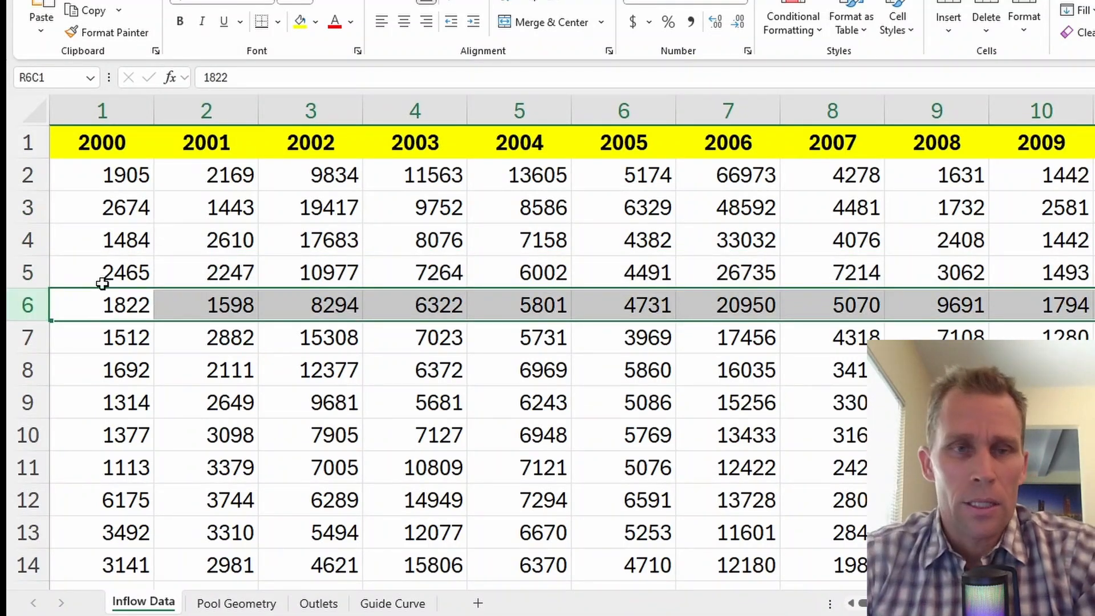
key(Up)
key(Up)
key(Up)
key(Up)
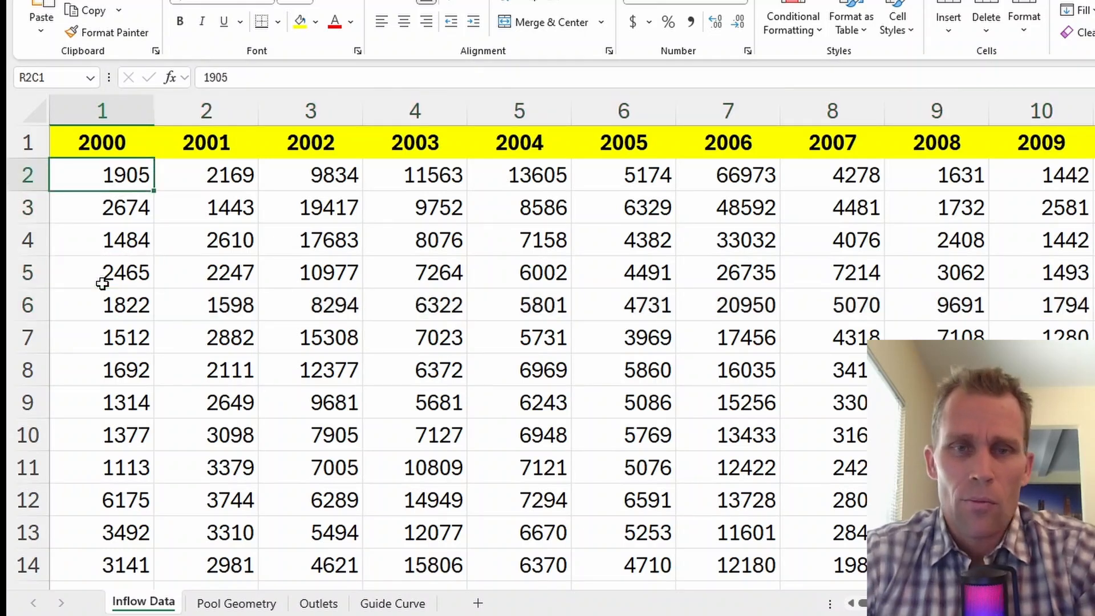
scroll(506, 286, down, 1)
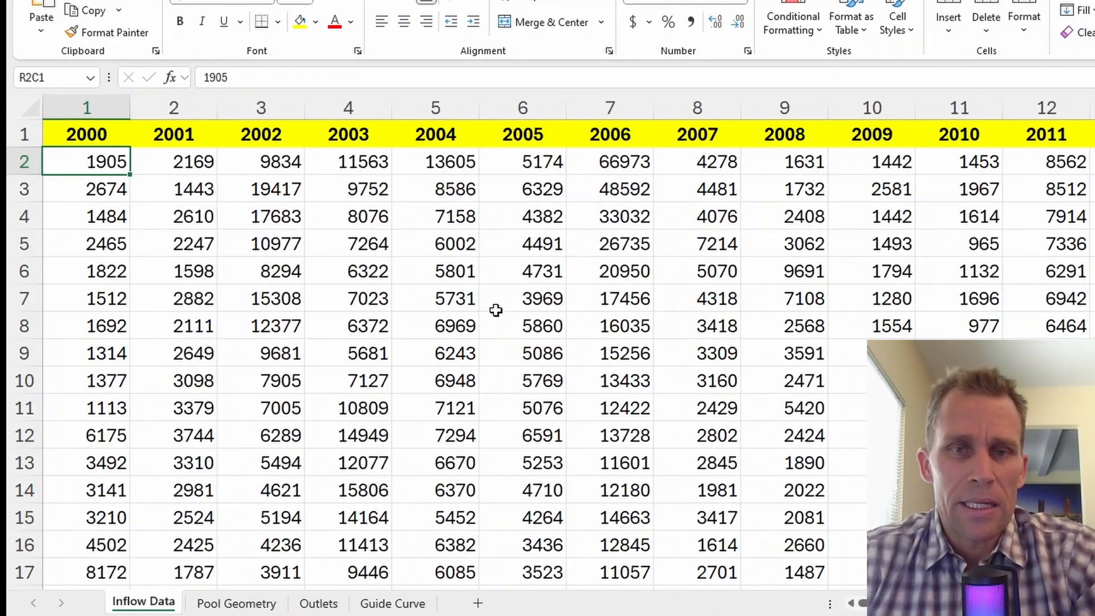
Select the whole ave column starting at 7601 and bring up Quick Analysis.
click(449, 169)
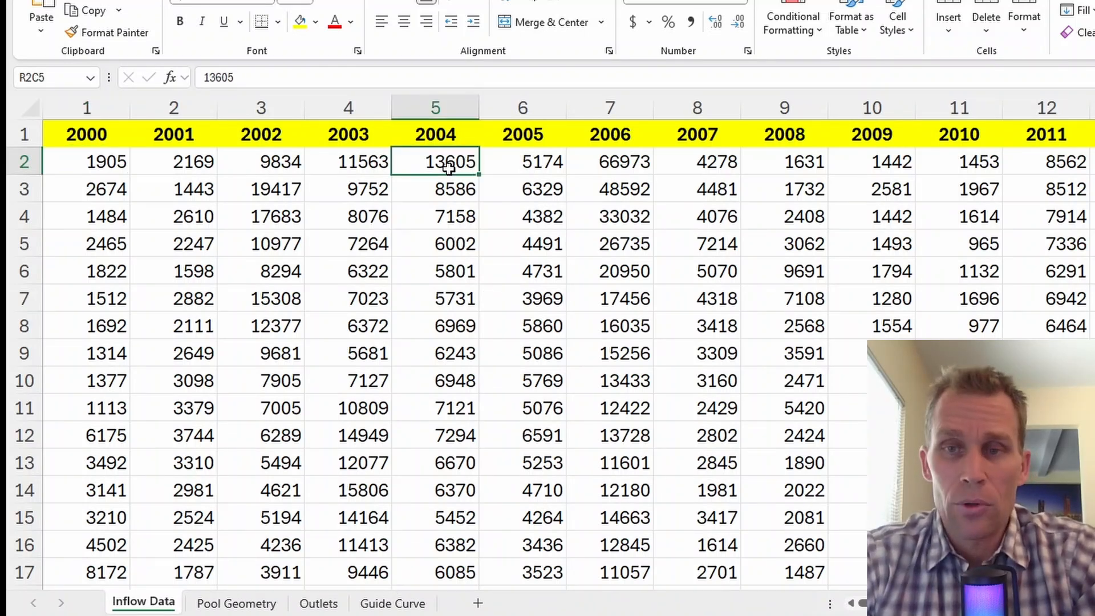
key(ctrl+Right)
key(Right)
key(Right)
key(Right)
key(Right)
key(Right)
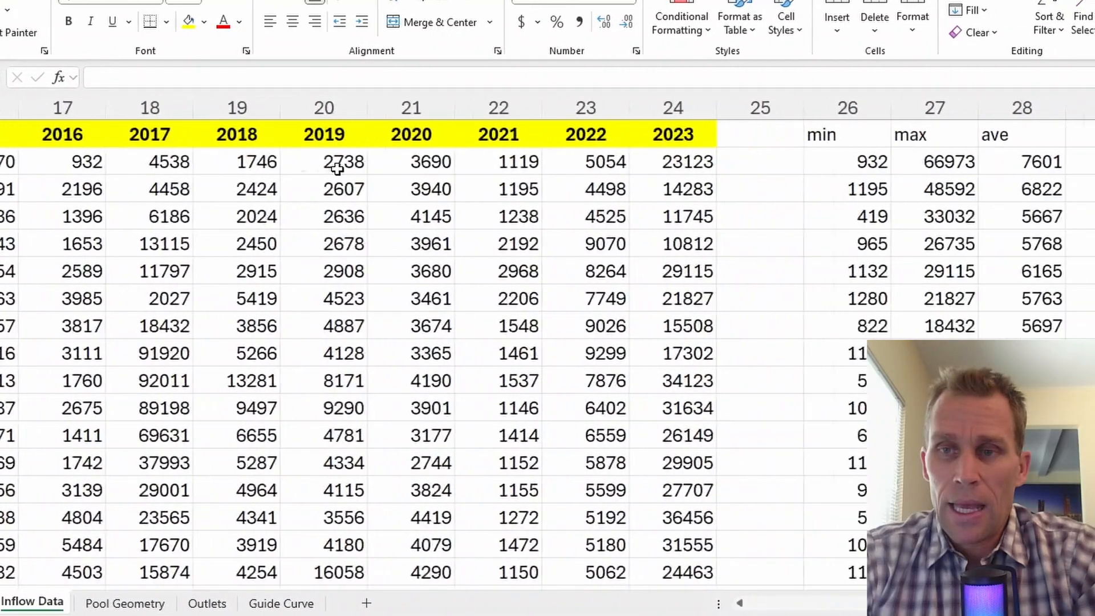
key(Left)
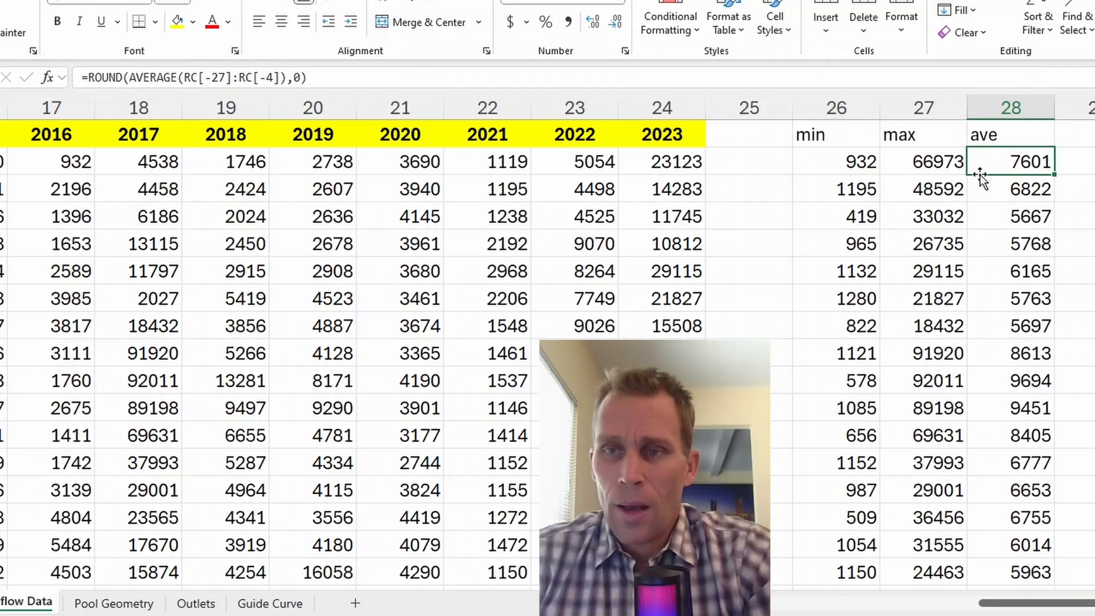
key(ctrl+shift+Down)
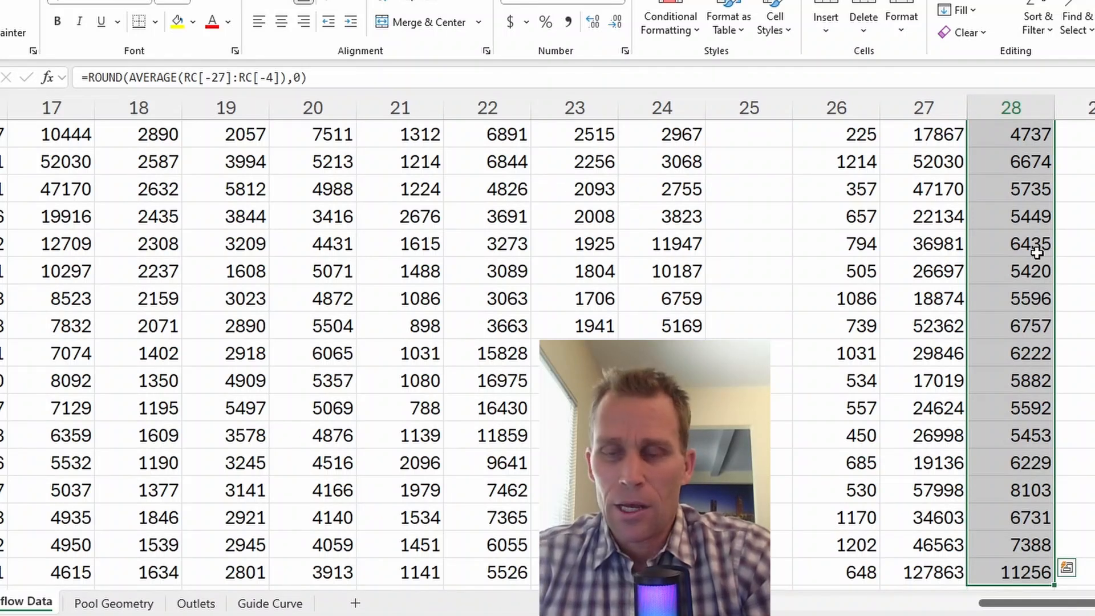
key(ctrl+q)
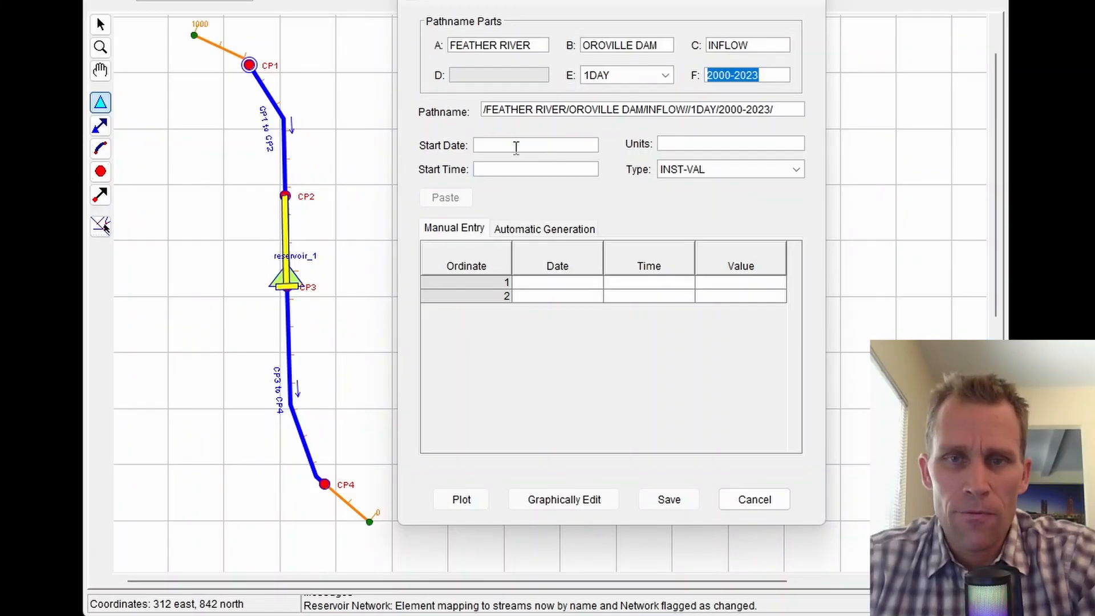
Paste the 365 daily 2023 Oroville inflows (7601 to 11256 cfs) into the table and save the record.
click(516, 148)
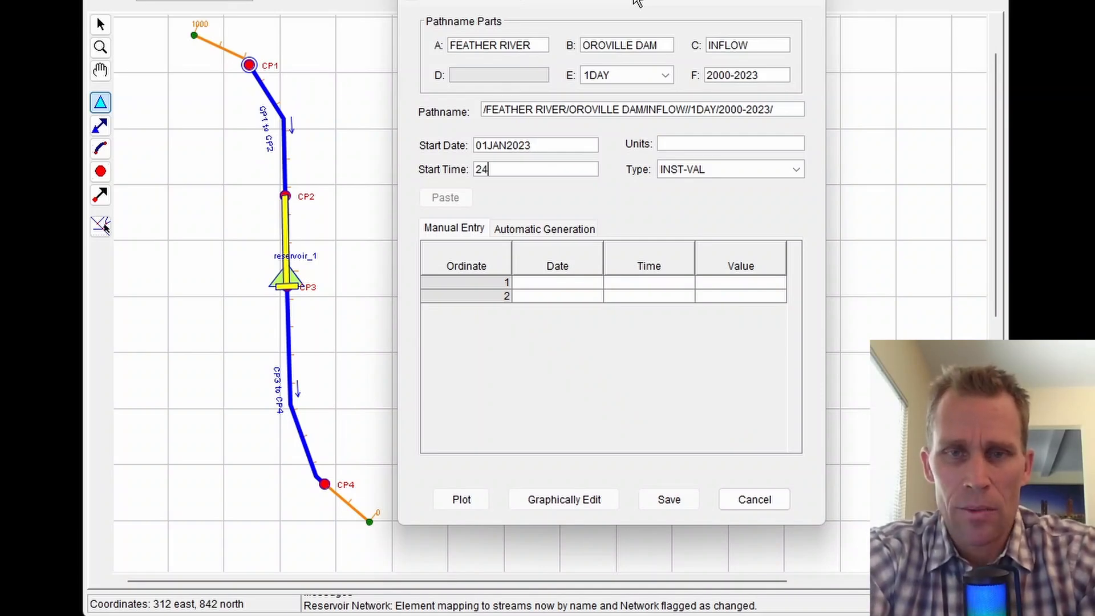
key(Tab)
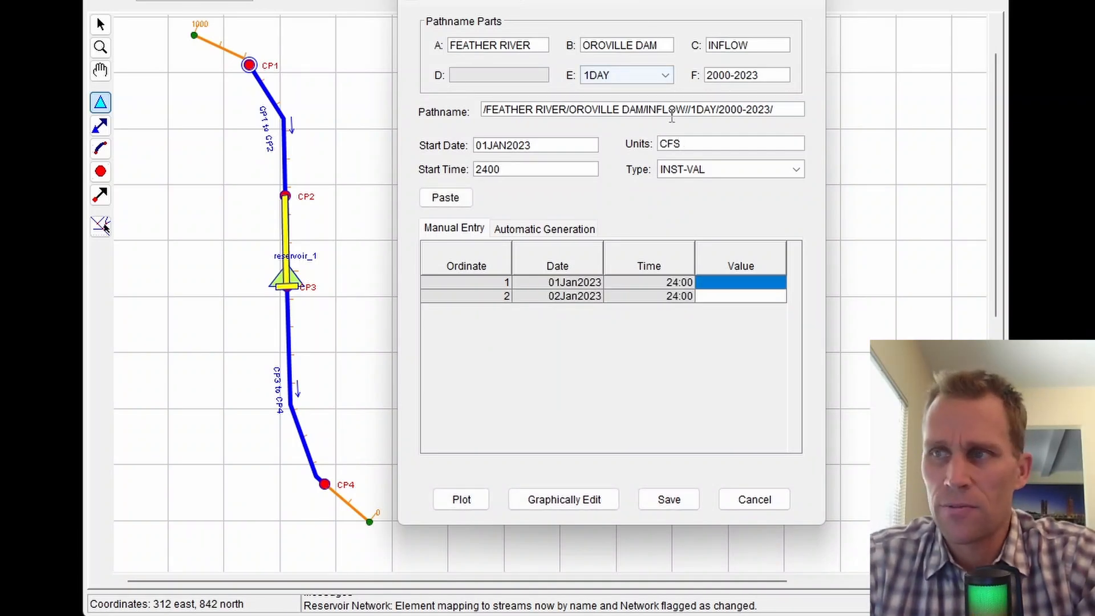
key(alt+Tab)
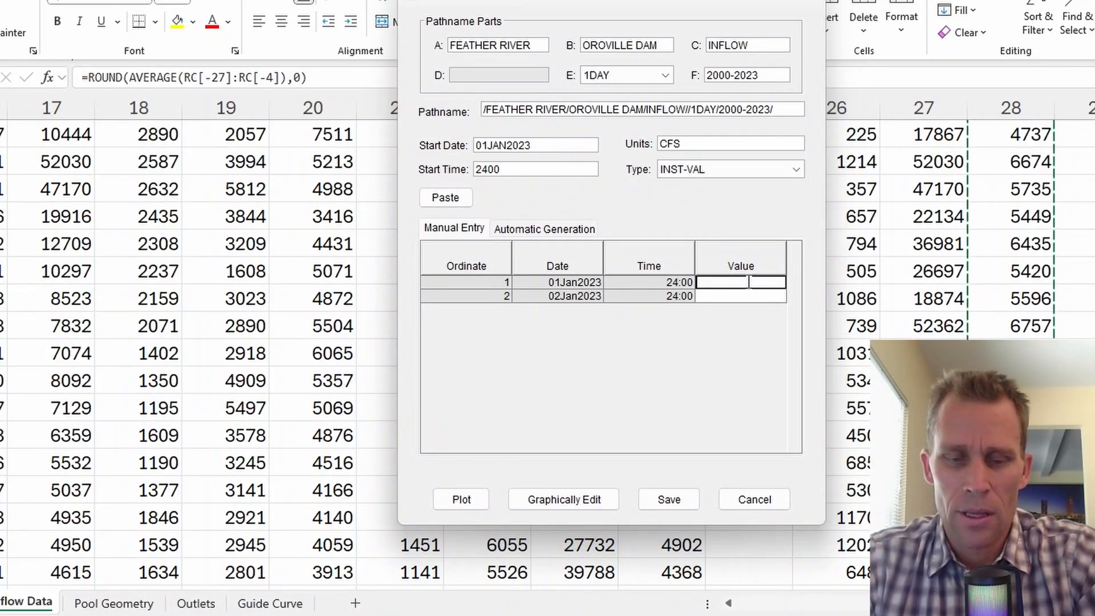
text(7601)
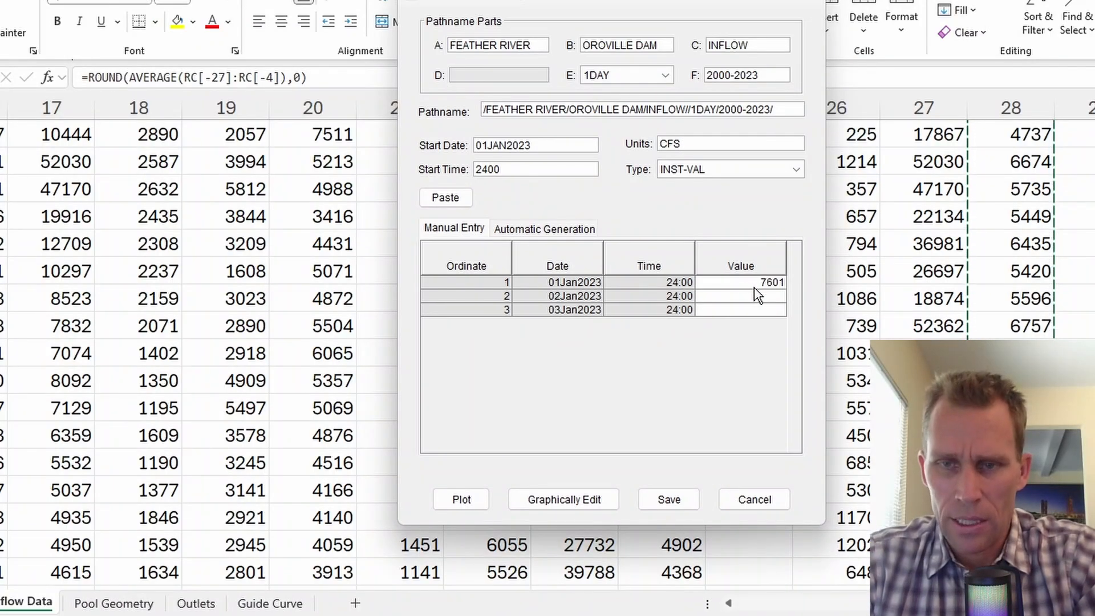
key(alt+Tab)
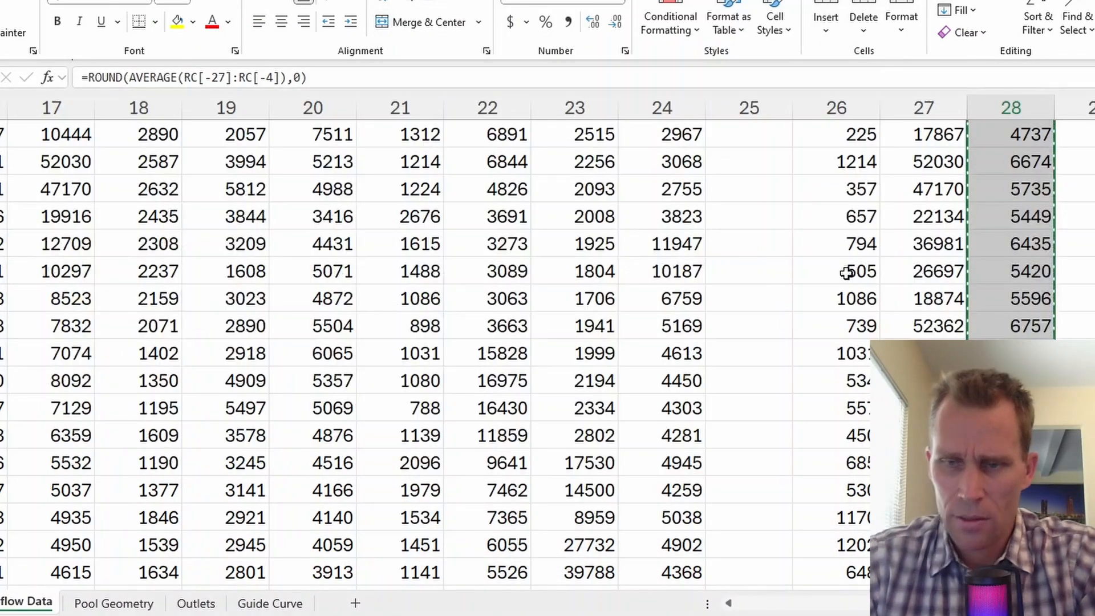
key(alt+Tab)
click(735, 286)
key(ctrl+v)
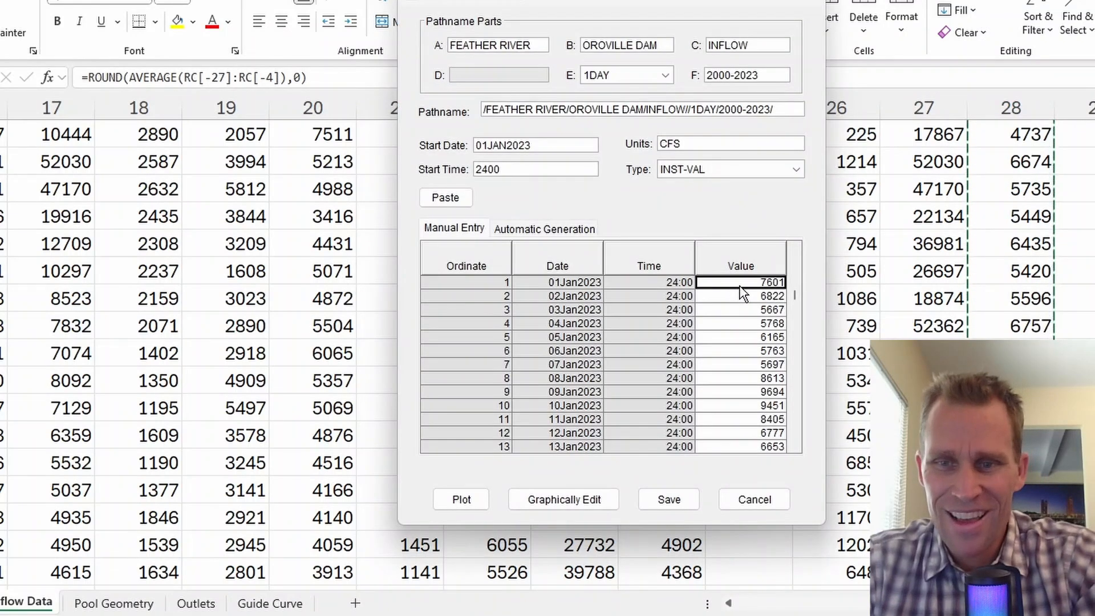
drag(797, 296, 809, 452)
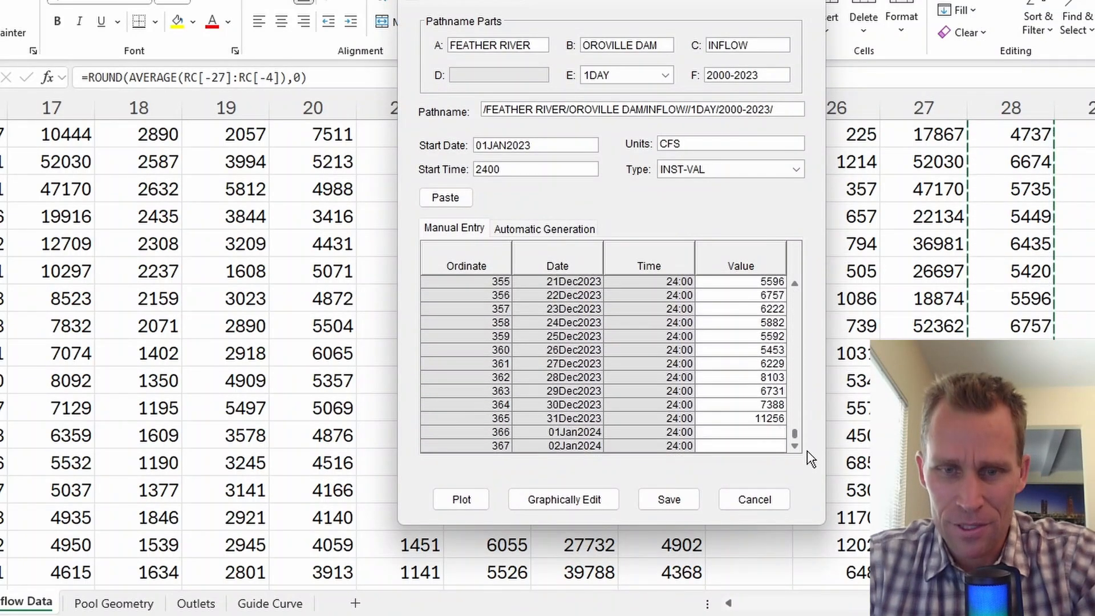
click(656, 497)
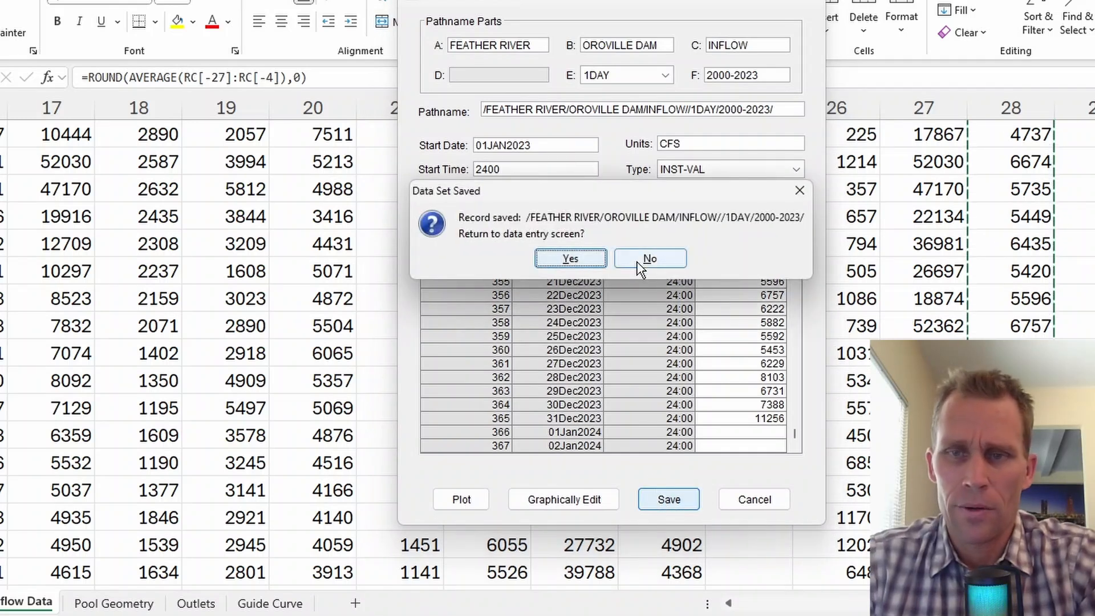
click(627, 261)
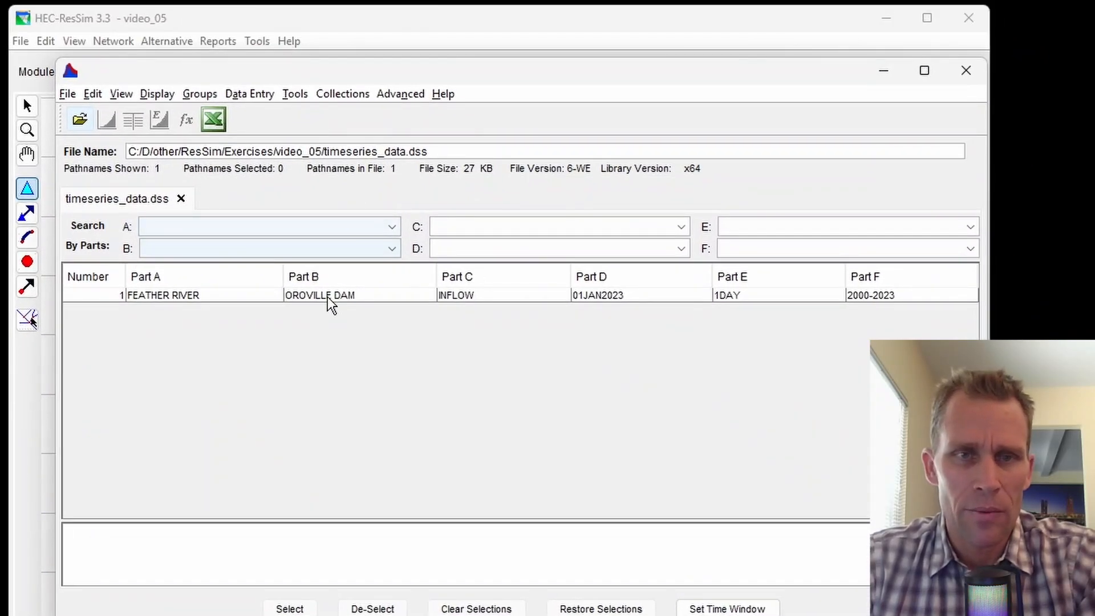
Plot the FEATHER RIVER/OROVILLE DAM/INFLOW record to check the 2023 hydrograph, then close it.
click(389, 203)
click(106, 119)
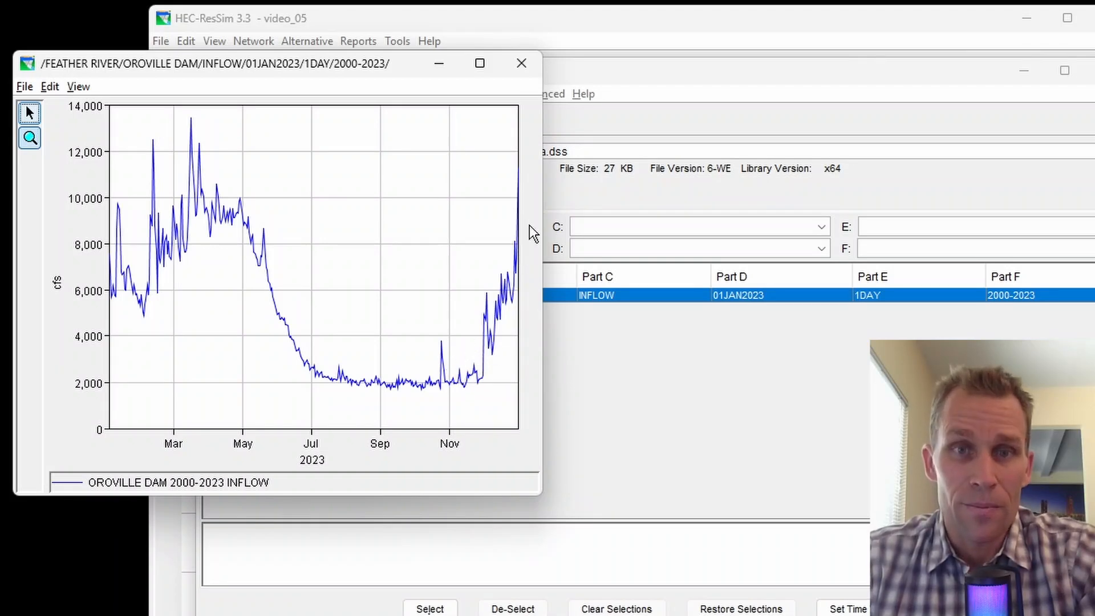
click(528, 69)
Link alt_1's inflow at CP1 to the OROVILLE DAM/INFLOW 1DAY record in timeseries_data.dss.
click(967, 74)
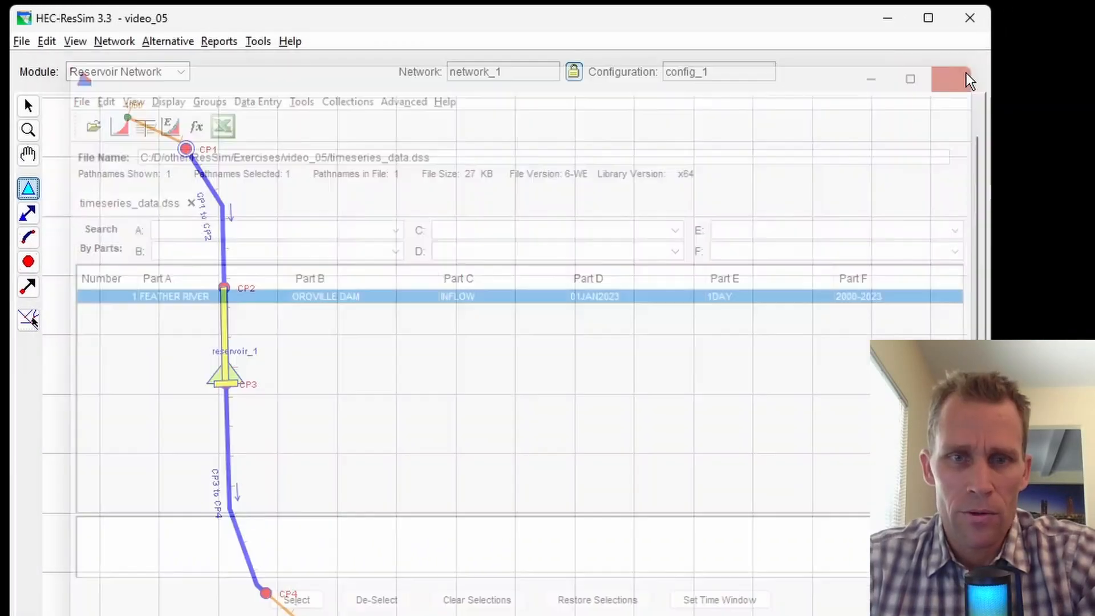
click(167, 41)
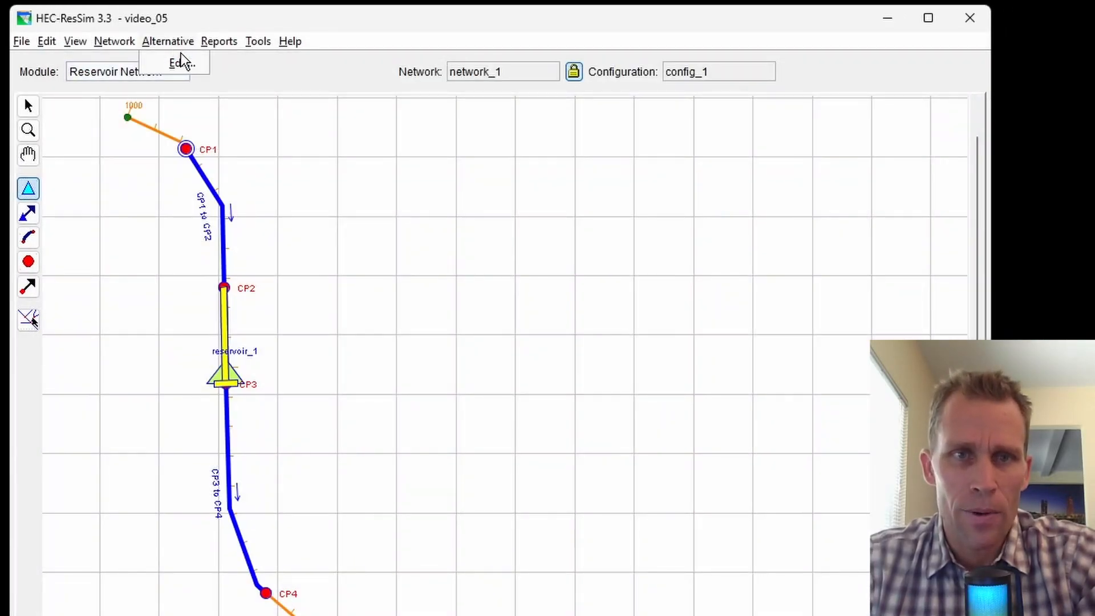
click(184, 63)
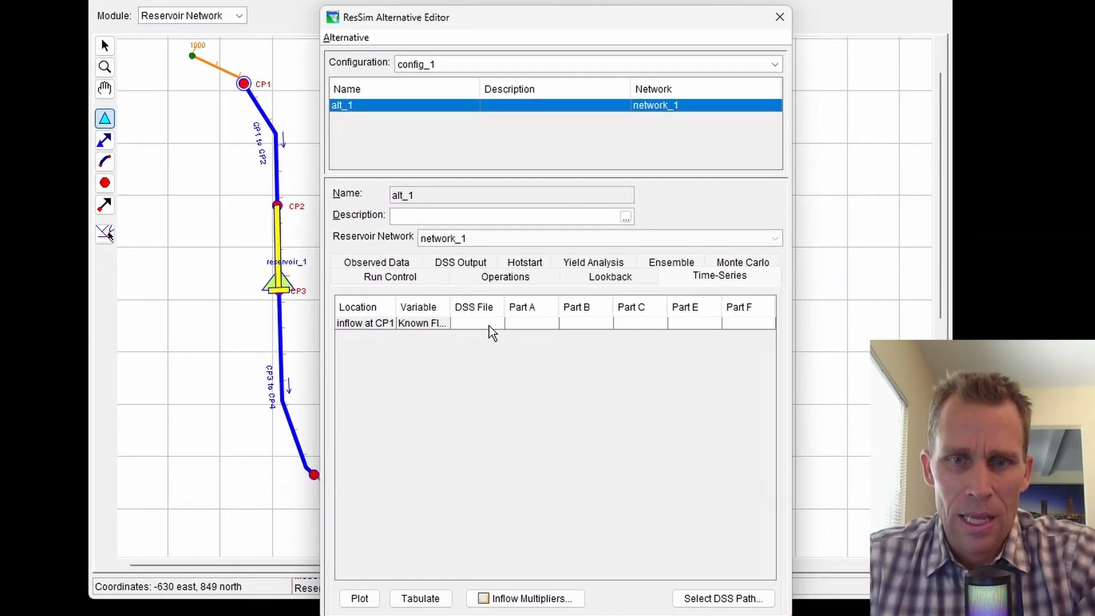
click(469, 351)
click(702, 599)
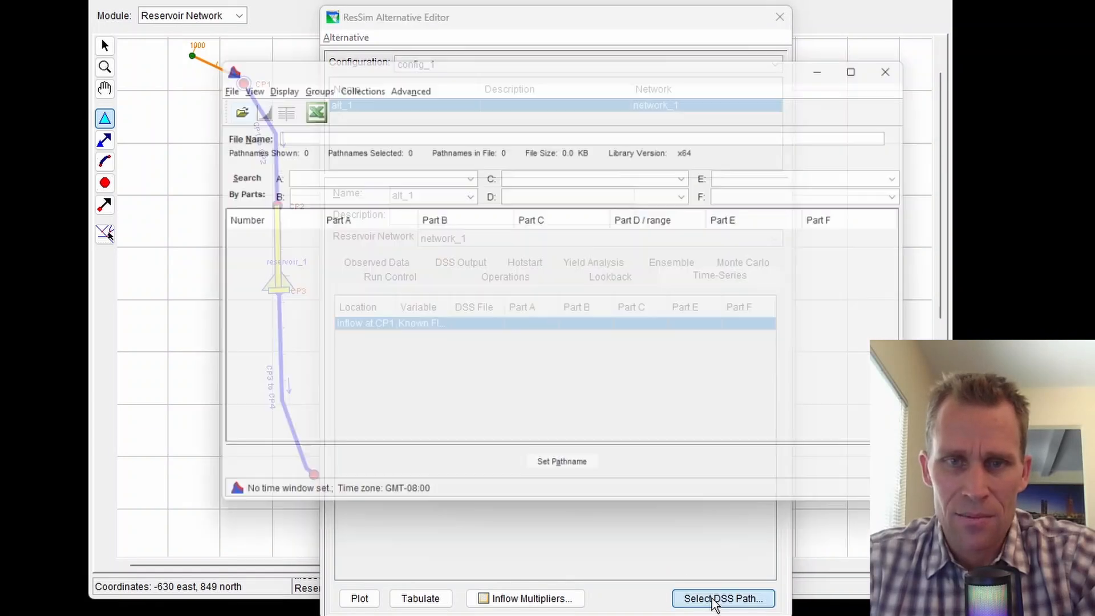
click(224, 103)
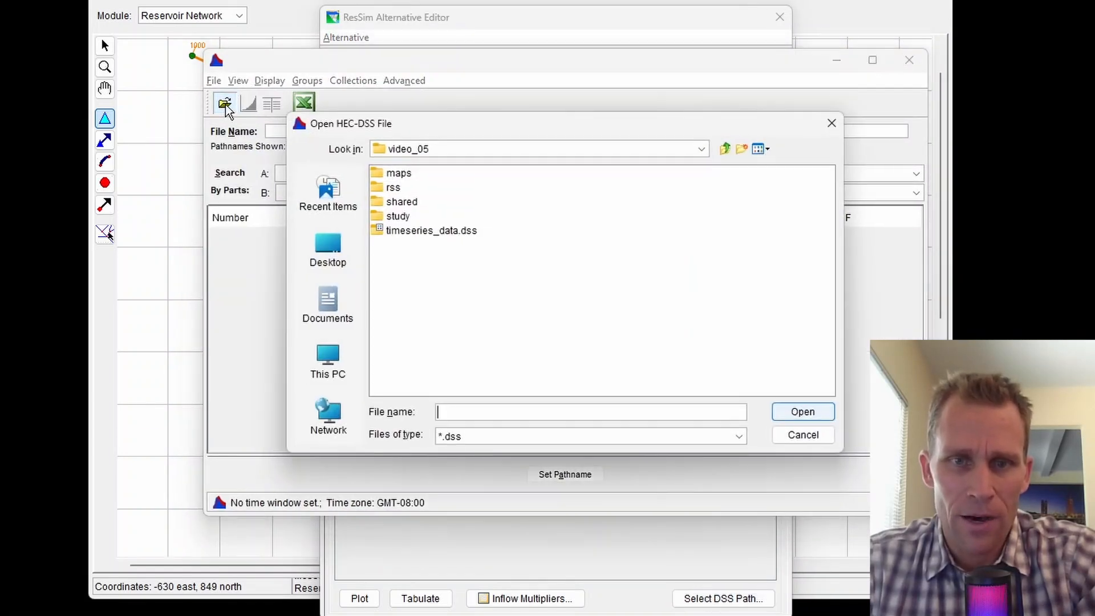
click(402, 231)
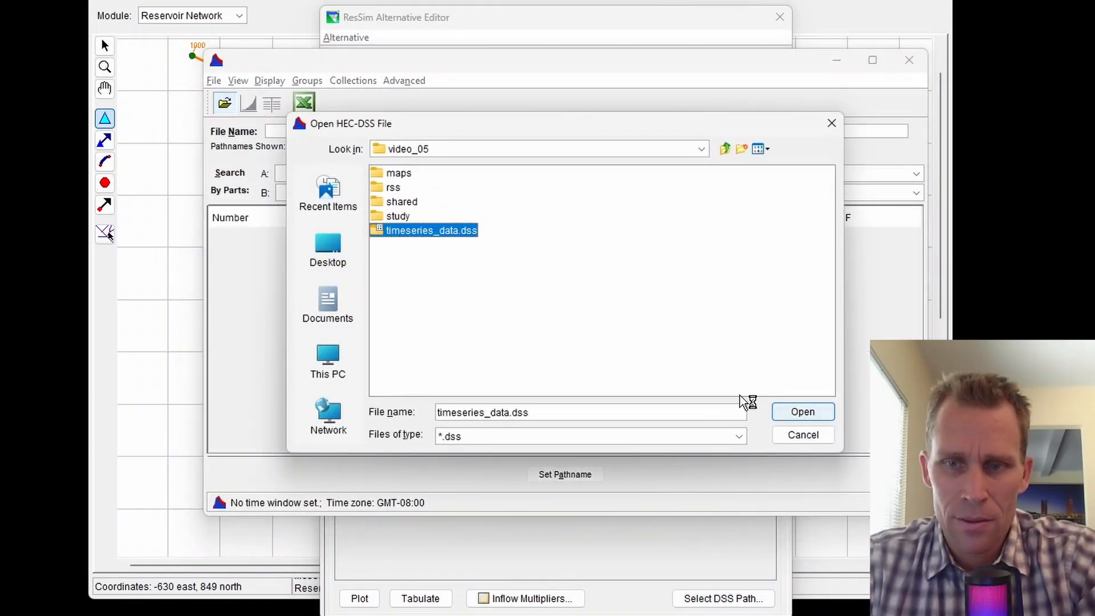
click(802, 414)
click(435, 265)
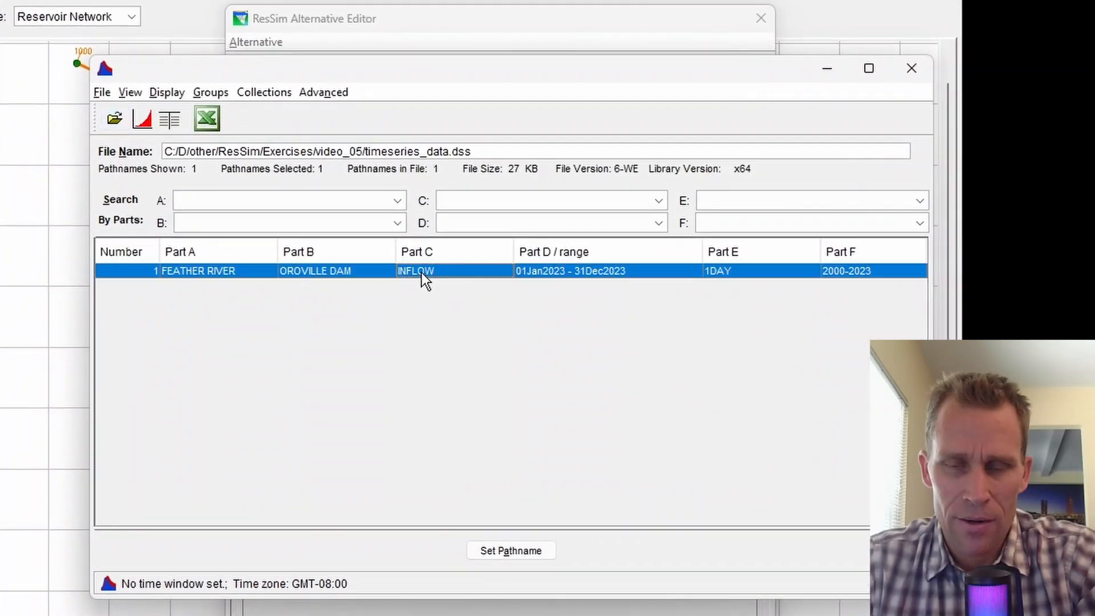
click(504, 554)
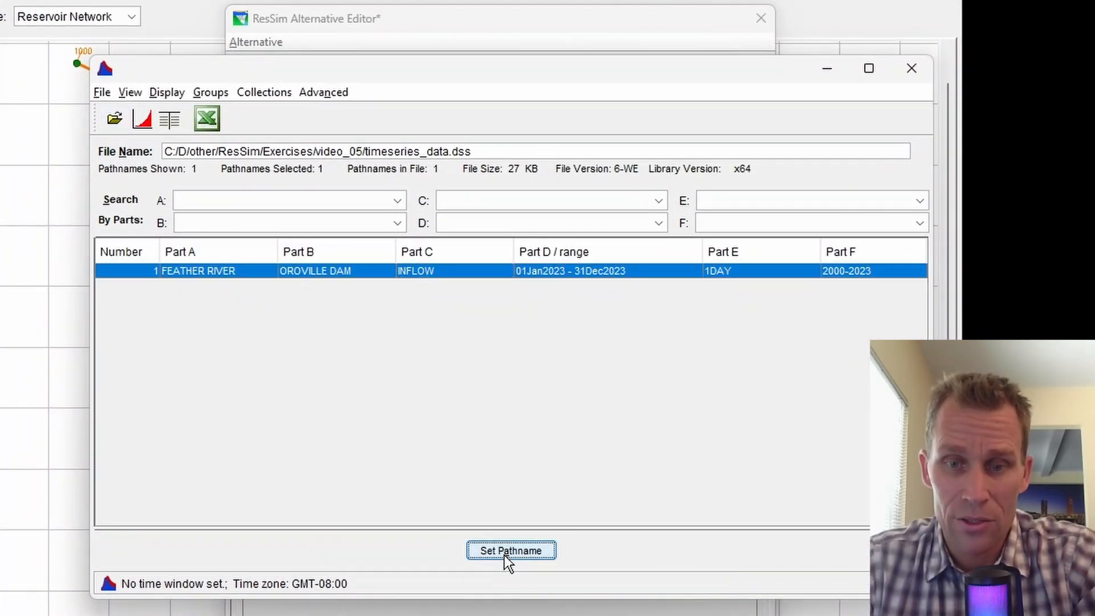
click(913, 68)
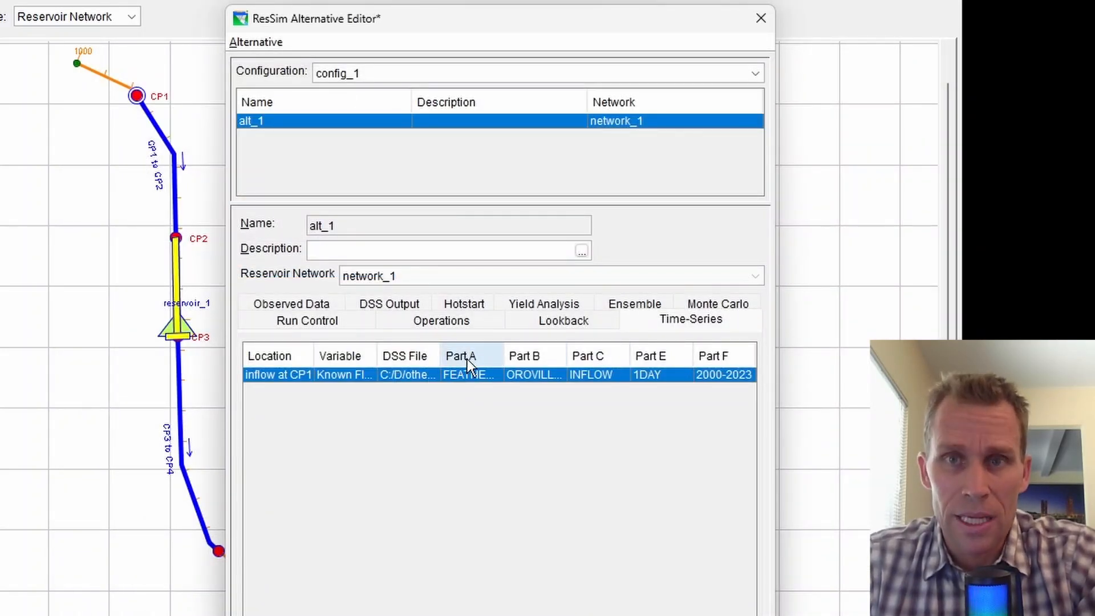
Save alt_1 and close the Alternative Editor.
drag(493, 23, 523, 3)
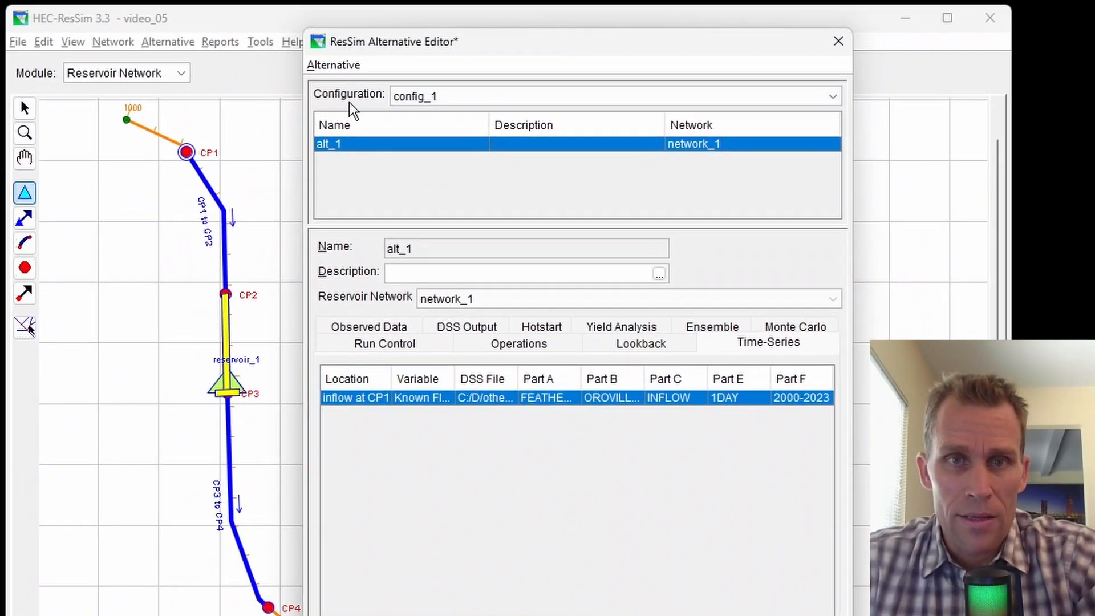
click(298, 8)
click(342, 109)
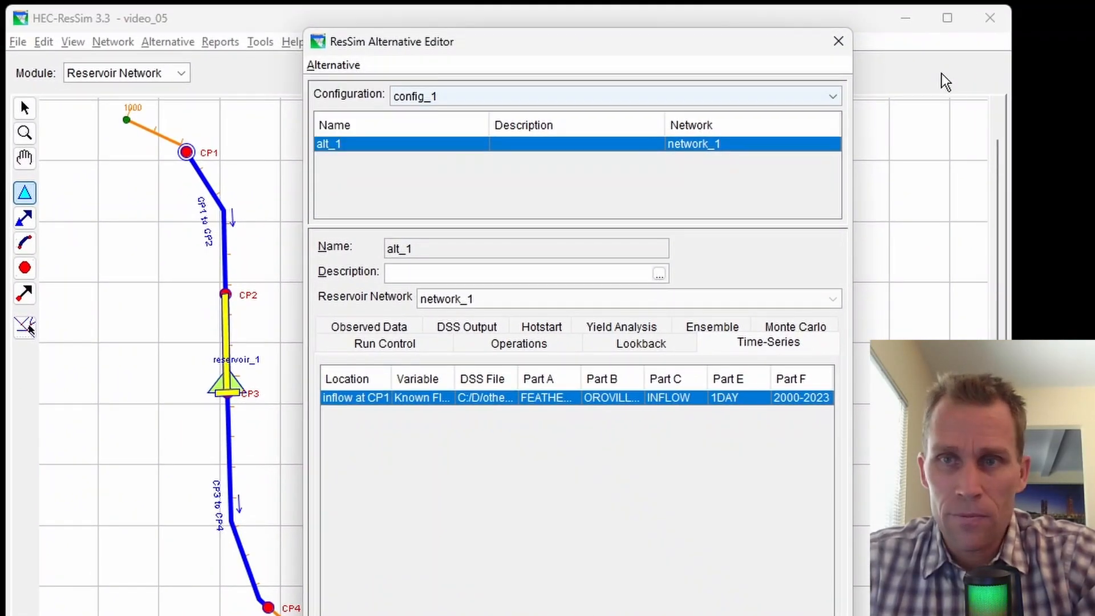
click(842, 45)
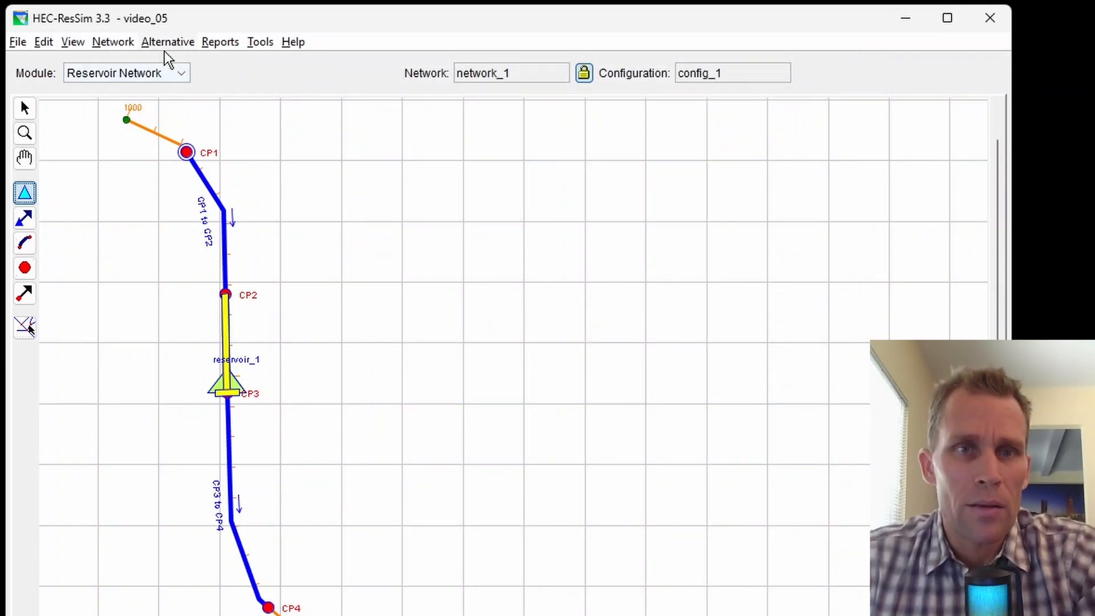
Save the reservoir network.
click(180, 74)
click(112, 42)
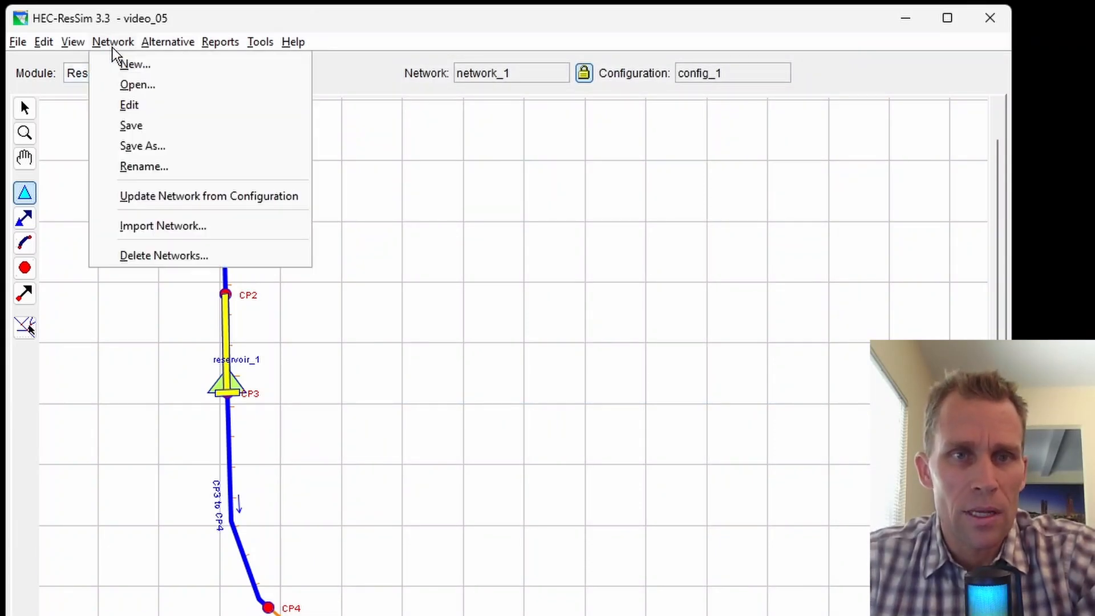
click(132, 125)
Switch to the Simulation module and start a new simulation named simulation_1.
click(186, 75)
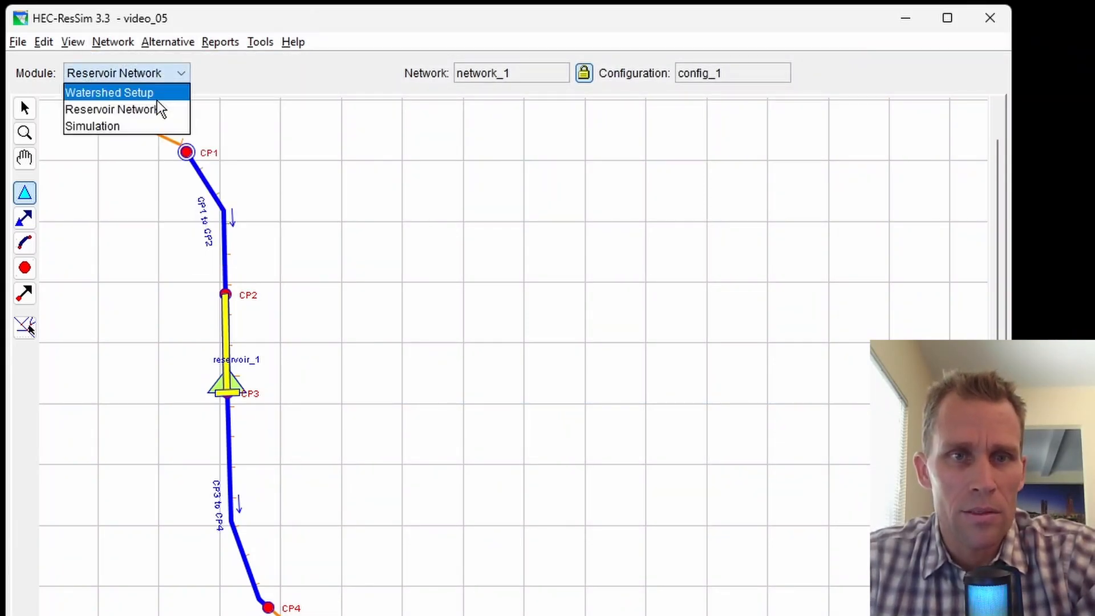
click(135, 126)
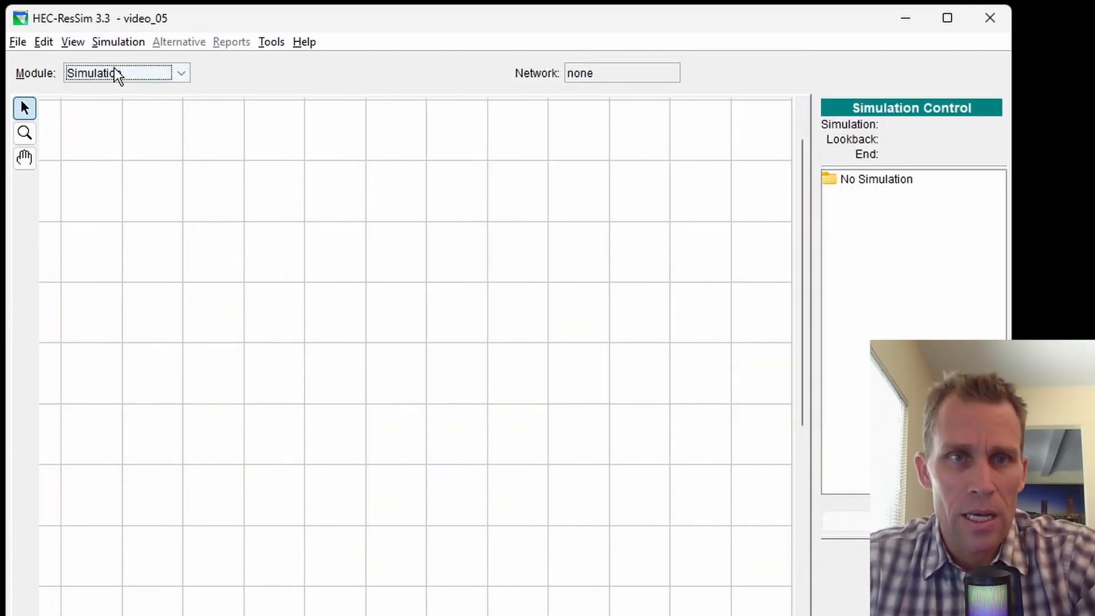
click(126, 46)
click(138, 64)
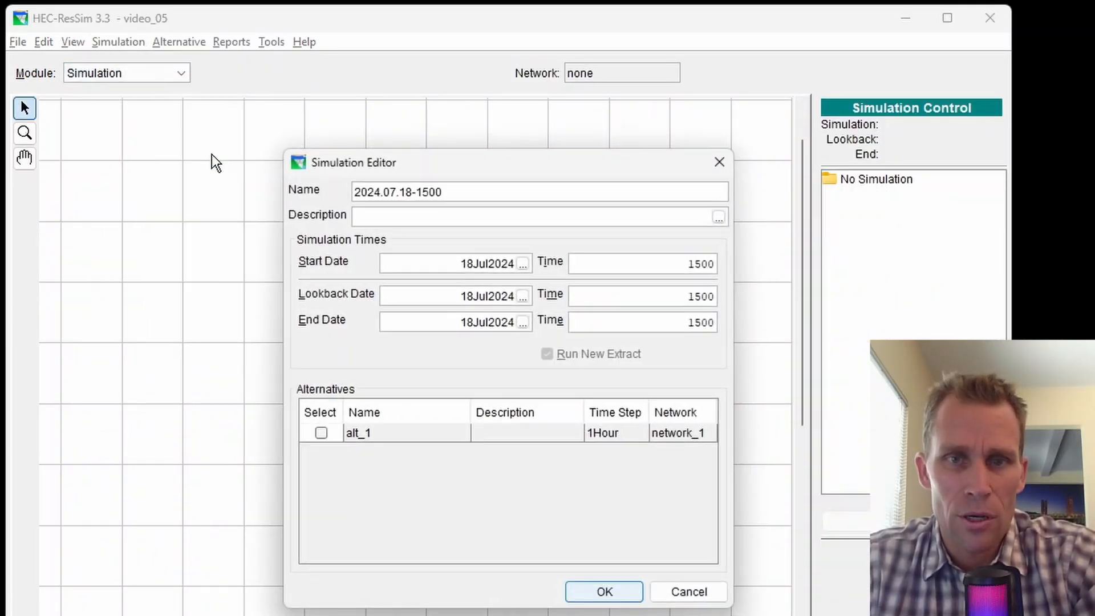
drag(440, 192, 213, 191)
text(simulation_1)
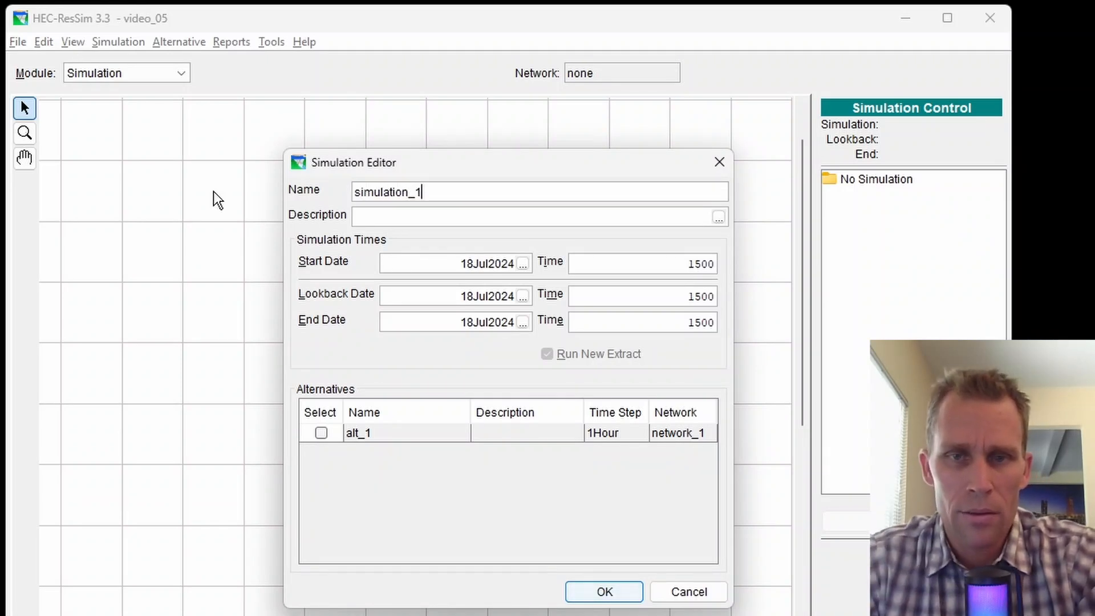
Fill in the start, lookback (02JAN2023) and end (31DEC2023) dates.
drag(437, 266, 546, 269)
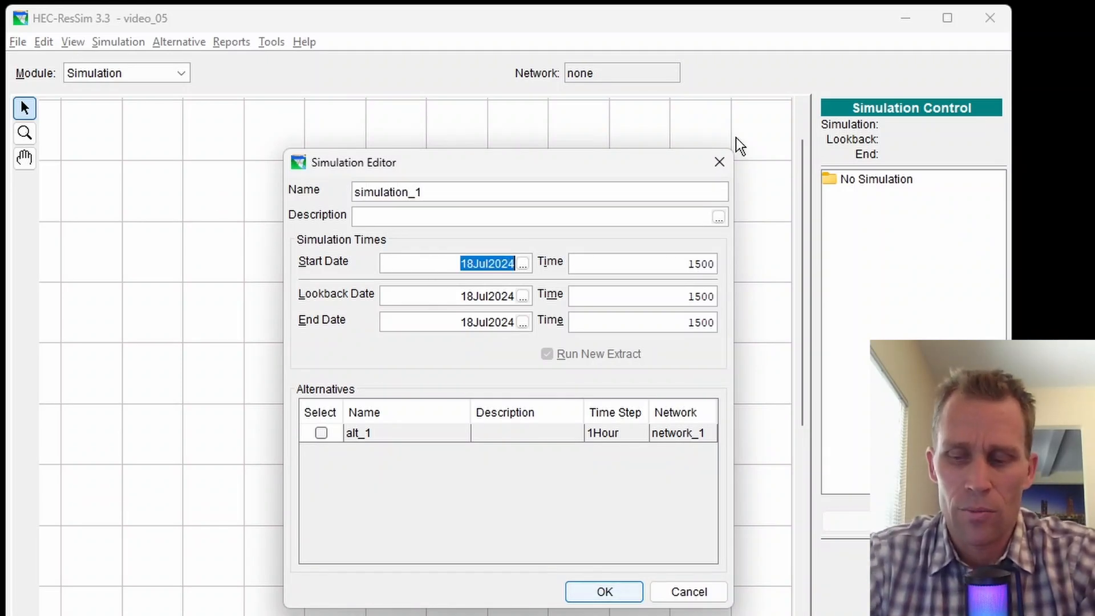
text(01)
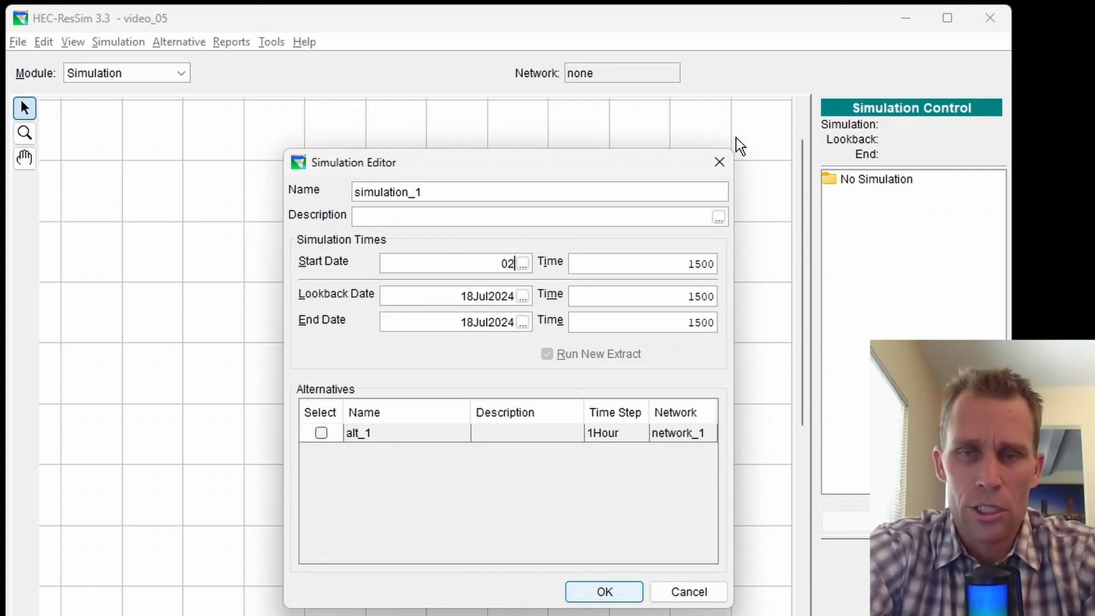
key(Tab)
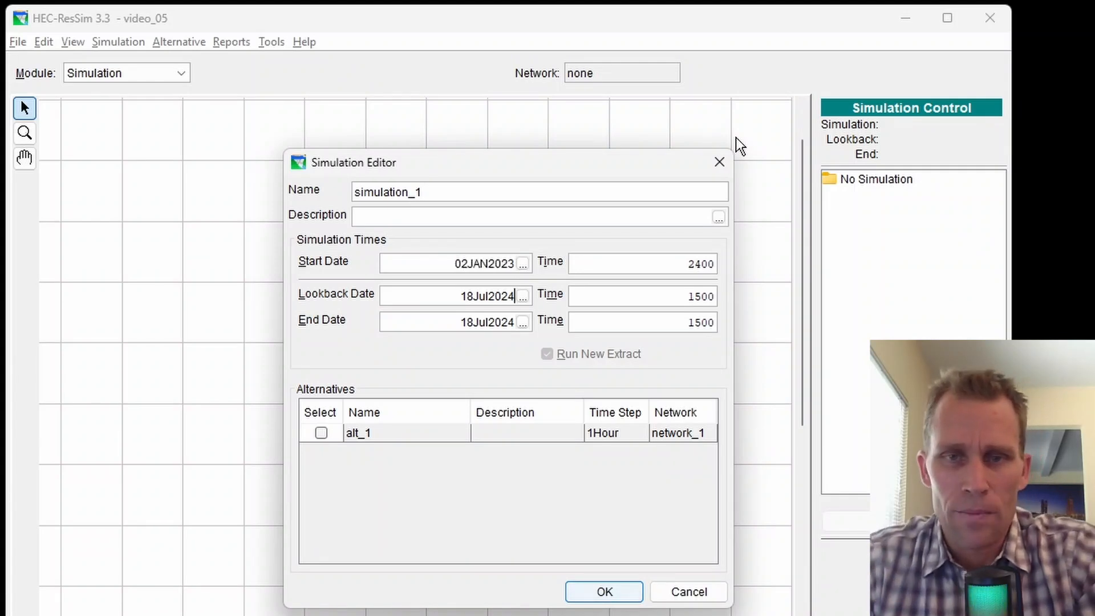
drag(449, 269, 525, 268)
key(ctrl+c)
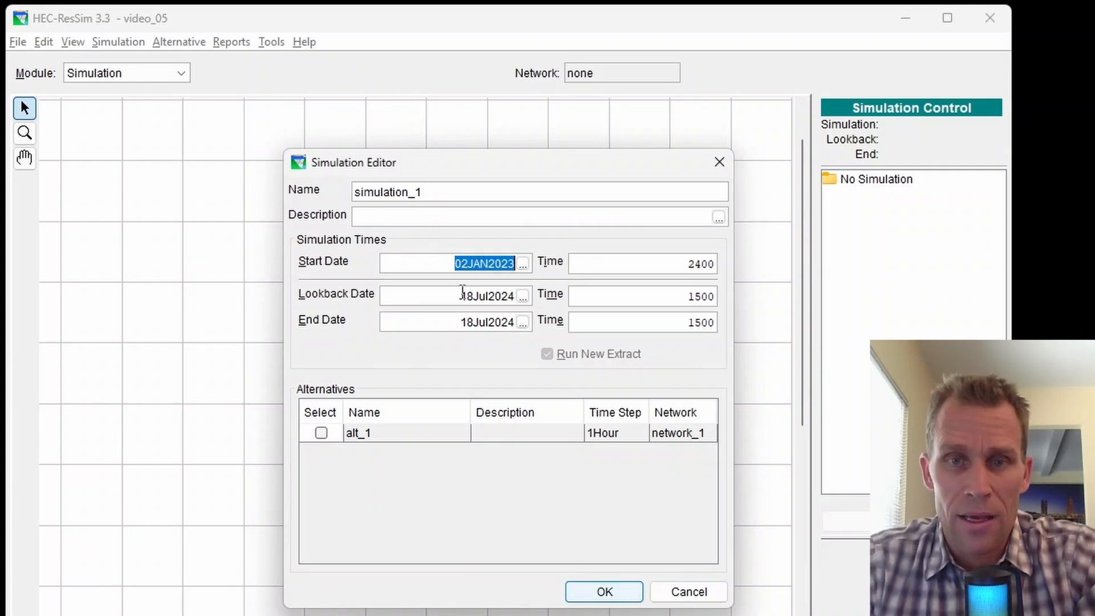
drag(456, 295, 520, 296)
key(ctrl+v)
drag(454, 323, 549, 329)
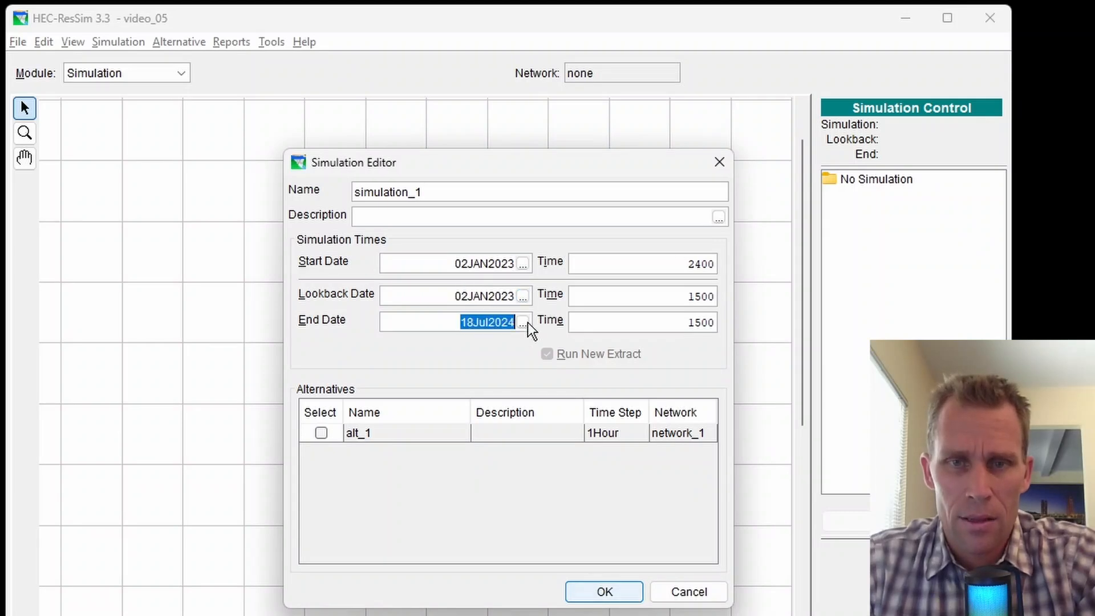
drag(460, 295, 547, 335)
key(ctrl+v)
drag(455, 322, 490, 323)
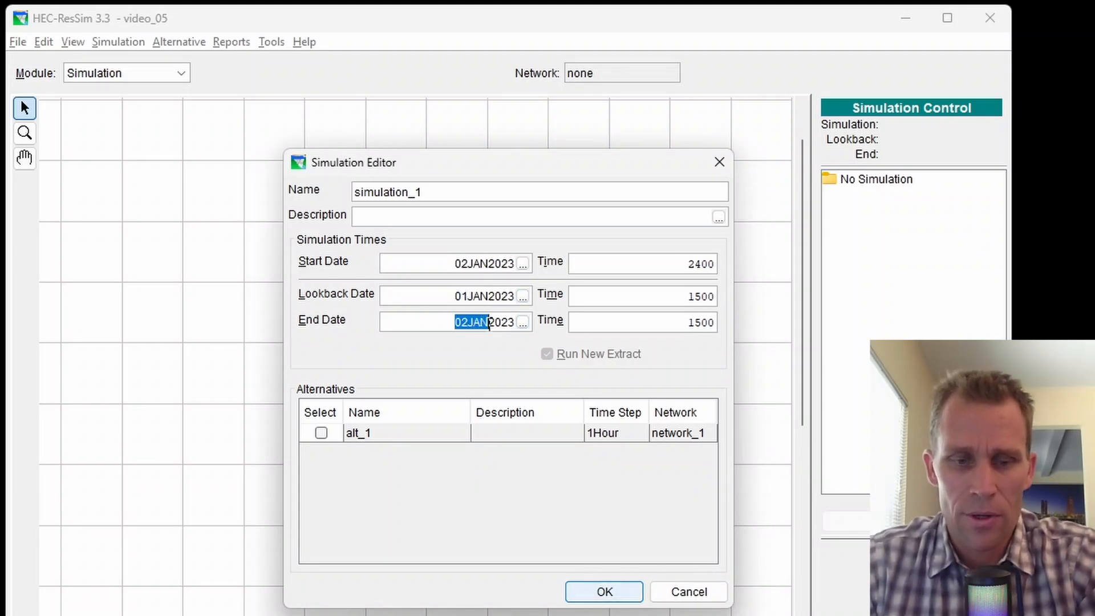
text(31)
text(DEC)
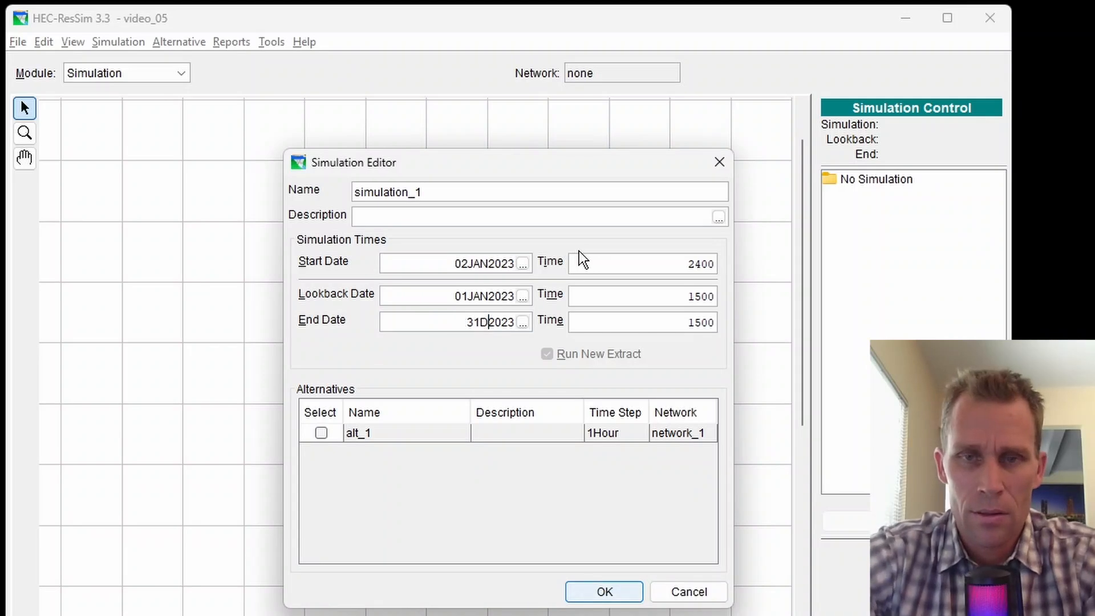
Set the lookback and end times to 2400 to match the start time.
drag(656, 264, 752, 264)
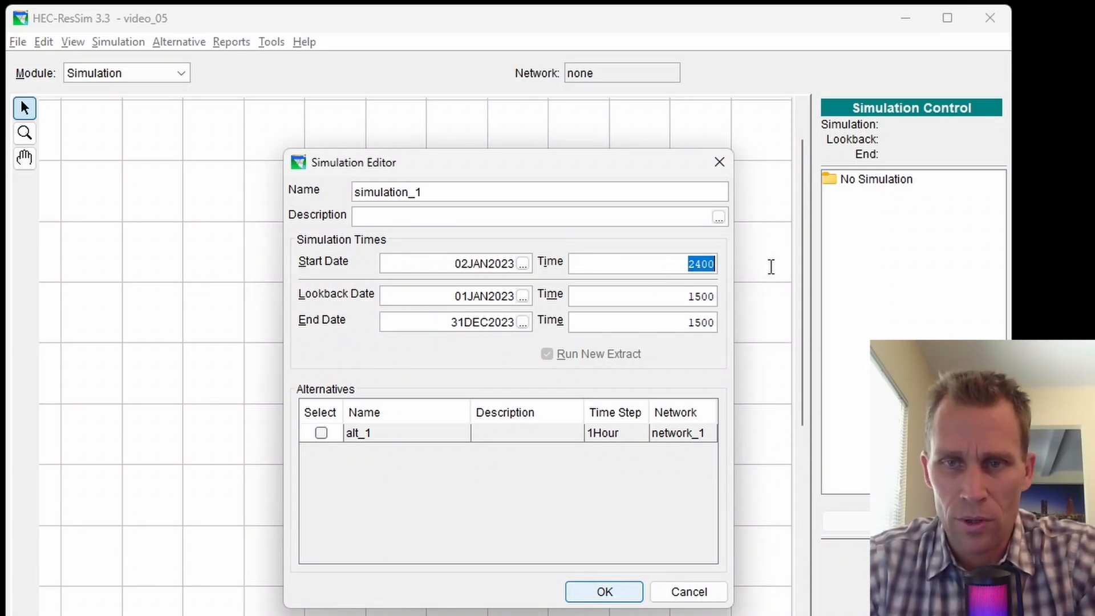
key(ctrl+c)
drag(680, 299, 787, 300)
key(ctrl+v)
drag(717, 320, 756, 323)
key(ctrl+v)
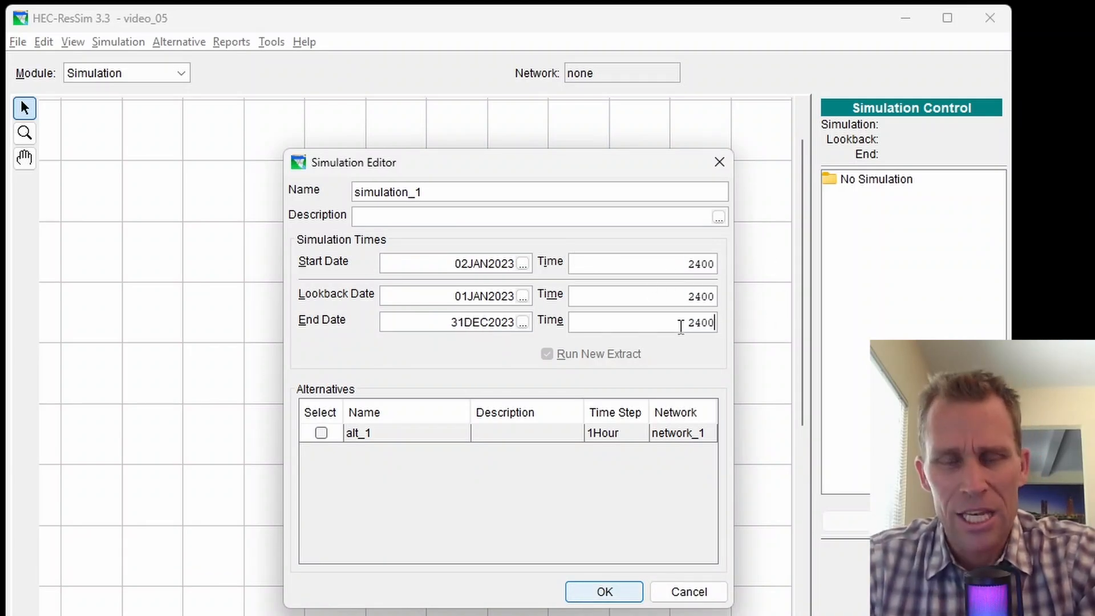
Change the end date to 30DEC2023 and edit the start date's day.
click(440, 318)
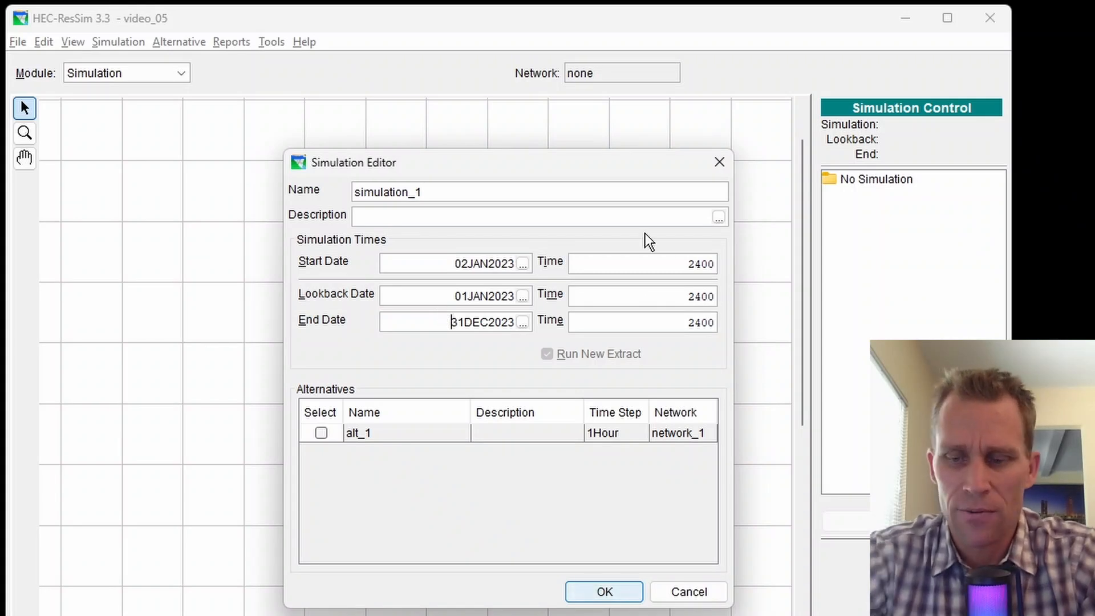
key(shift+Right)
key(shift+Right)
text(30)
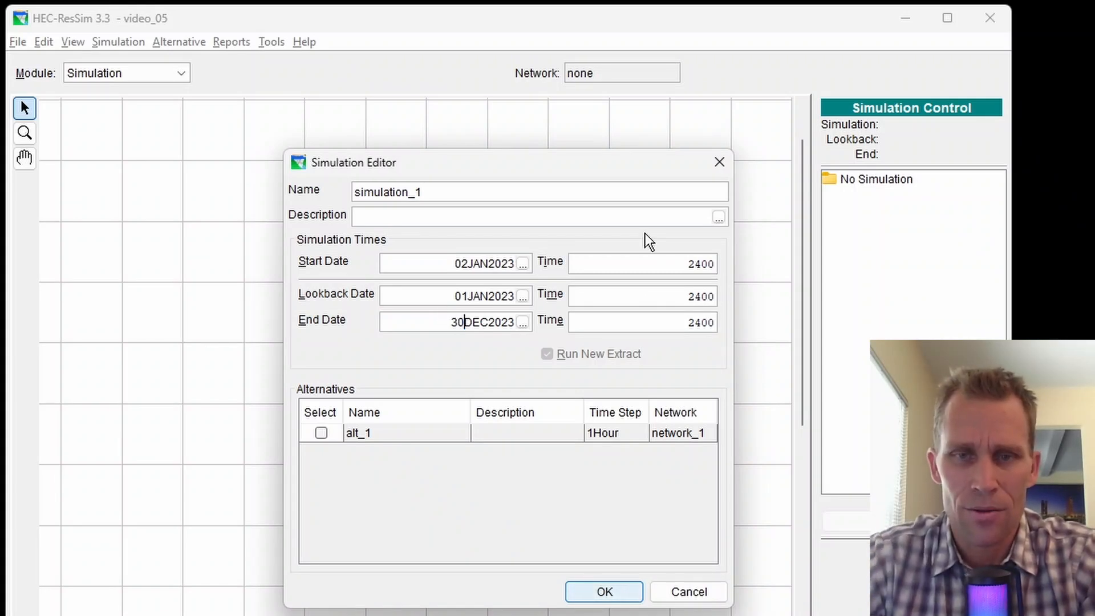
click(455, 263)
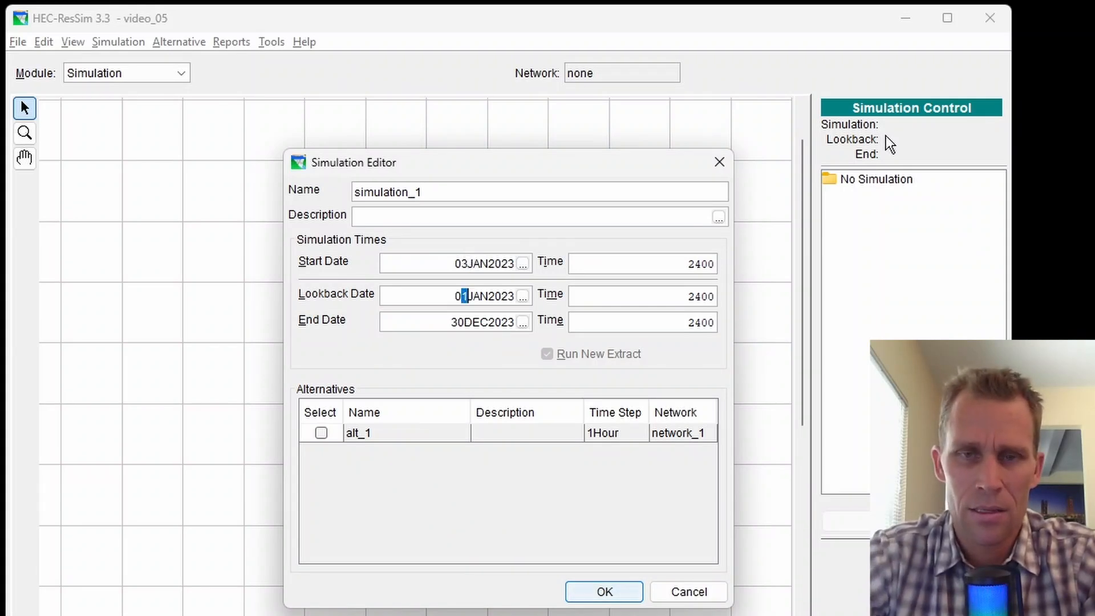
text(2)
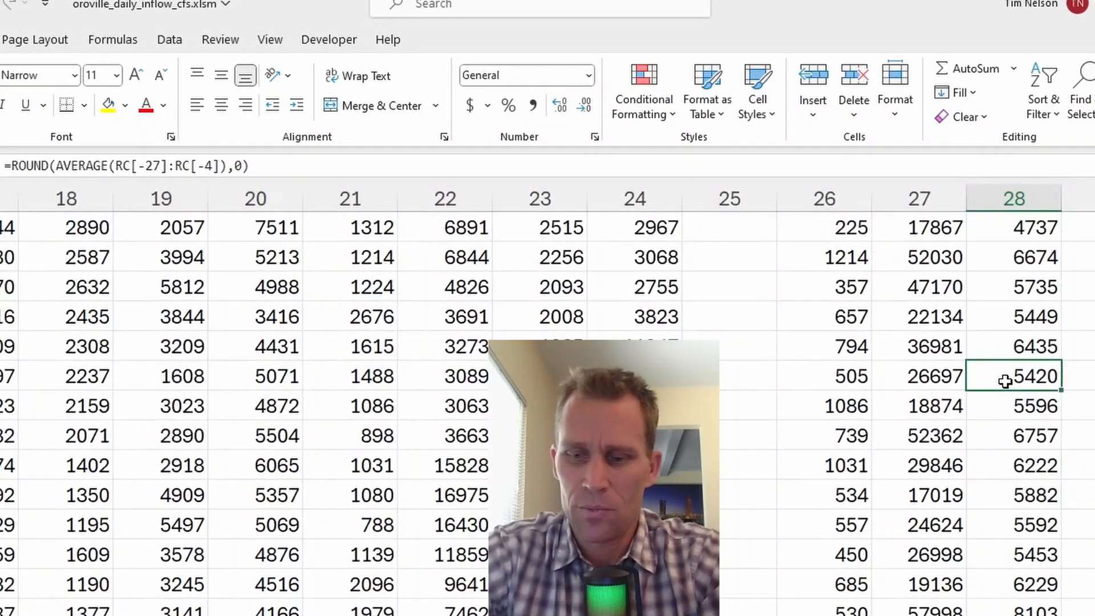
key(ctrl+Up)
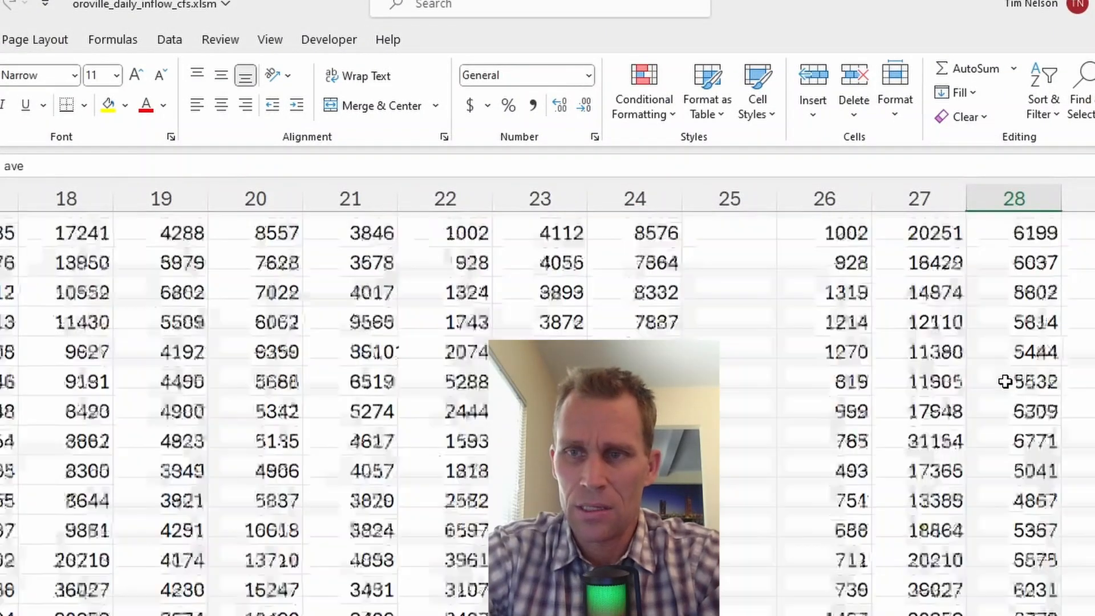
key(Down)
key(Down)
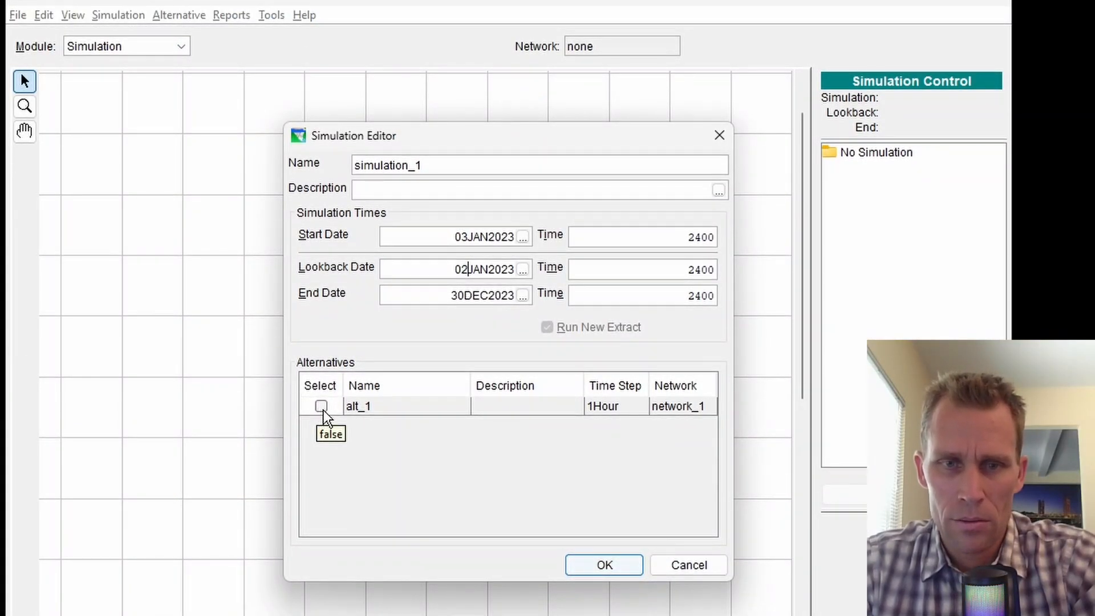
Add alt_1 to simulation_1, compute it for 2023, and bring up reservoir_1's context menu.
click(322, 407)
click(601, 567)
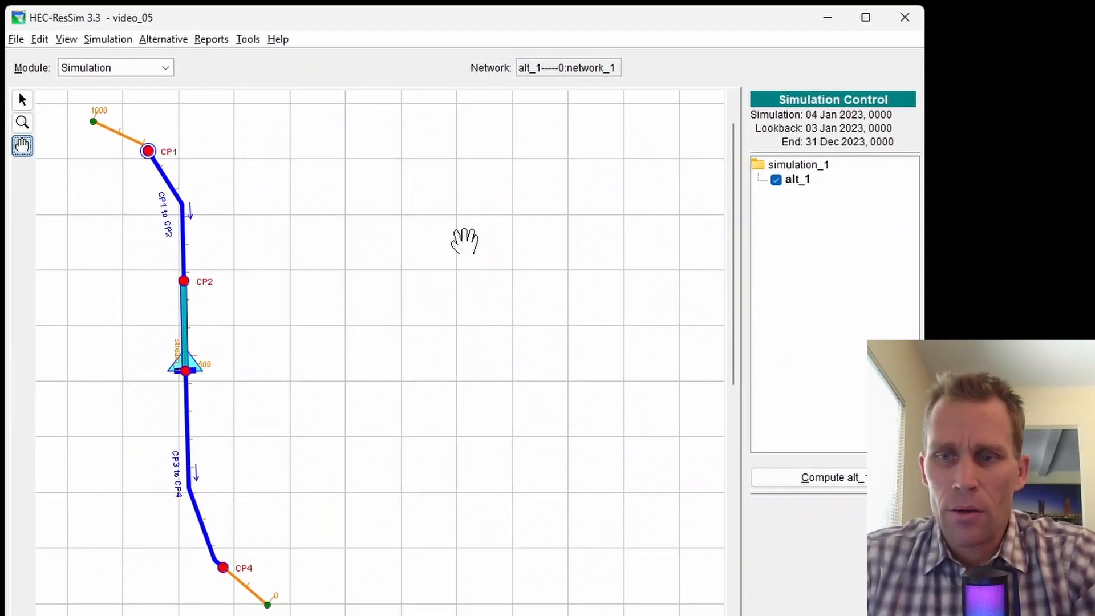
click(832, 484)
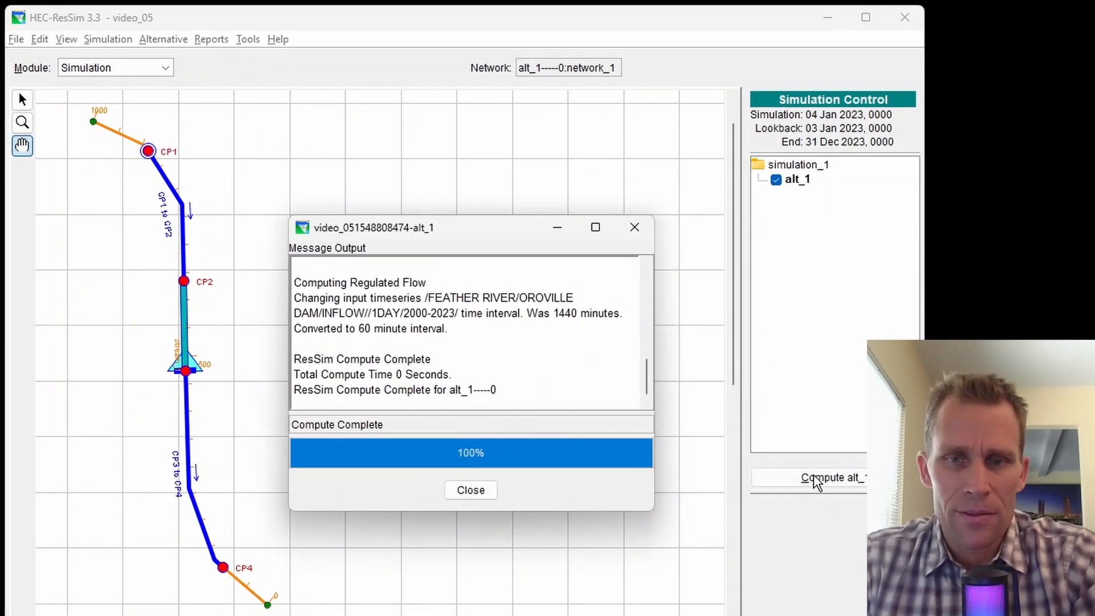
click(470, 489)
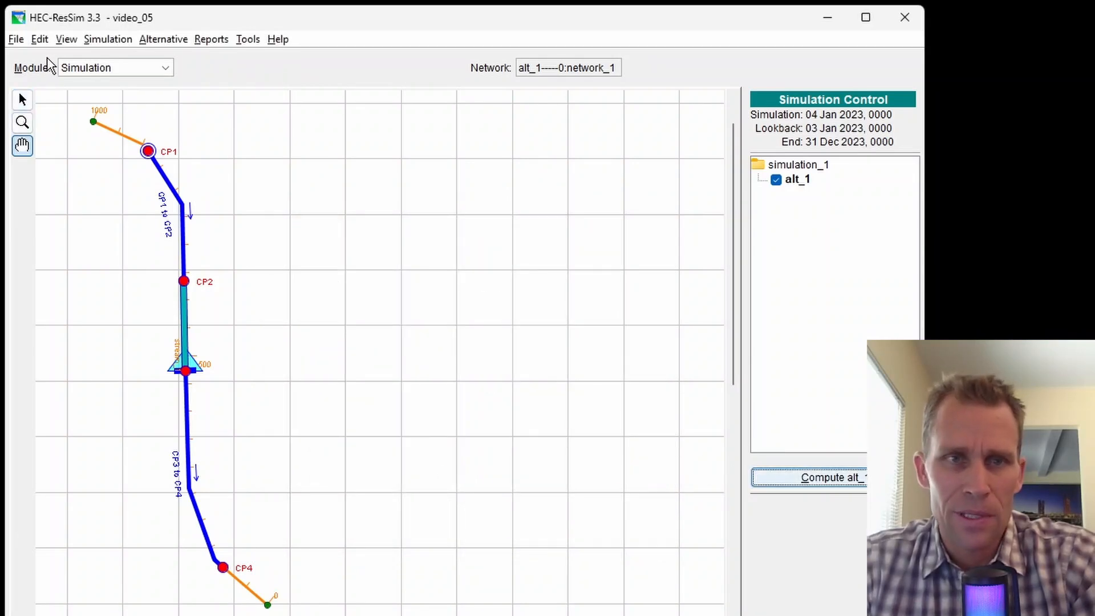
click(22, 100)
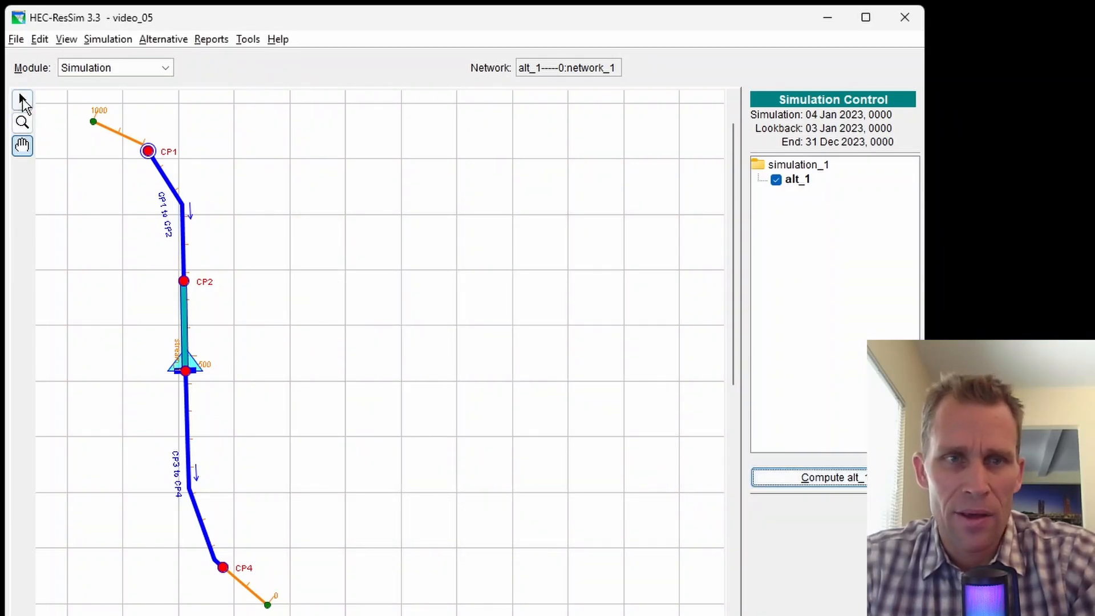
right_click(190, 362)
Plot reservoir_1's results, enlarge the plot window, and highlight the outflow and pool elevation curves.
click(223, 408)
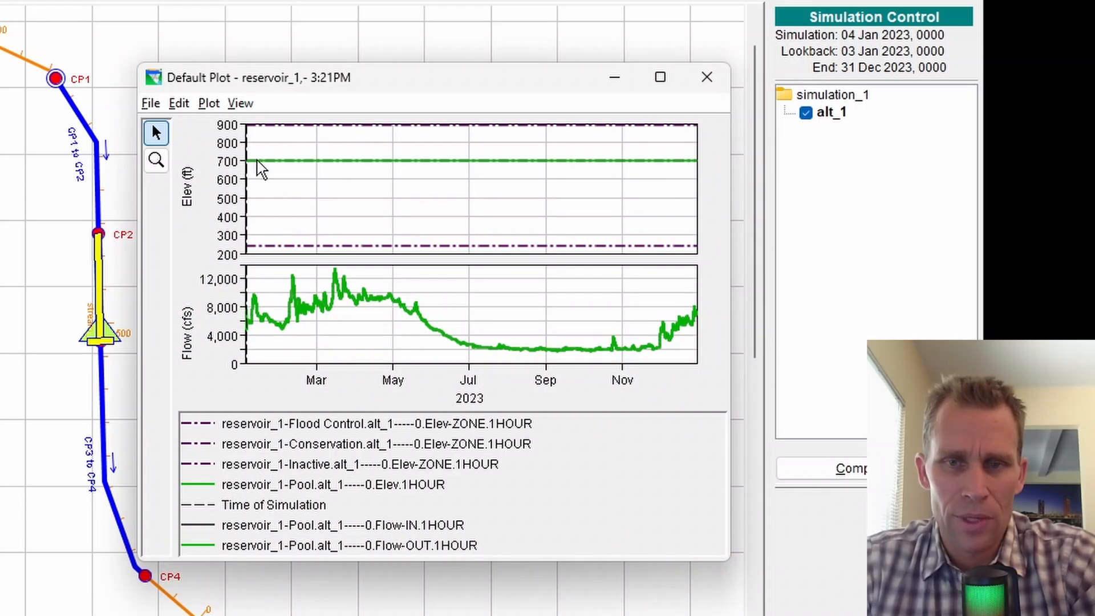
click(394, 546)
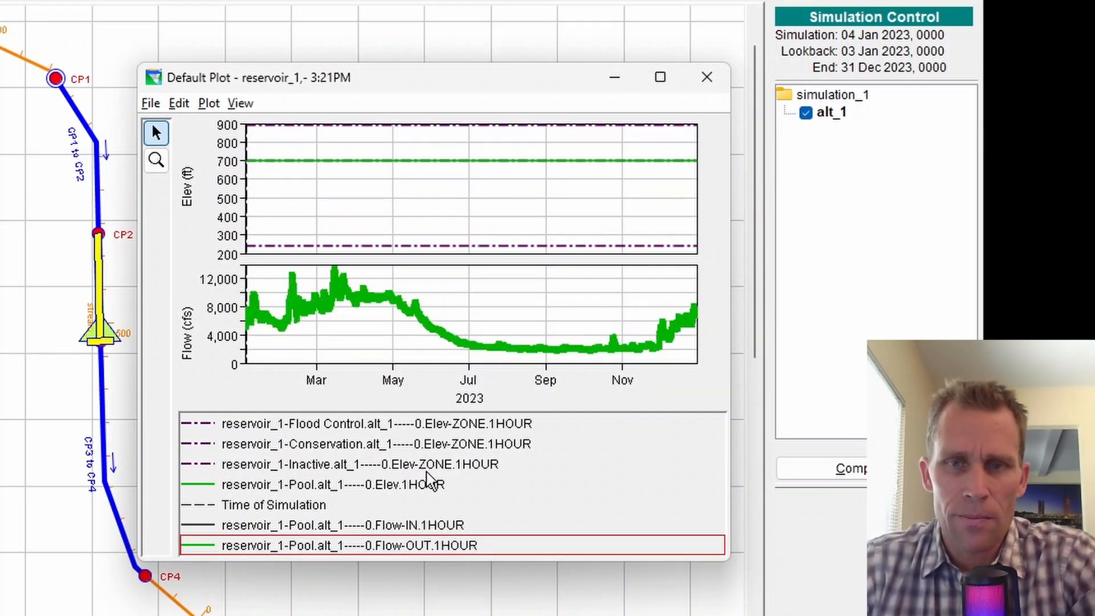
drag(470, 100, 472, 42)
drag(730, 502, 811, 609)
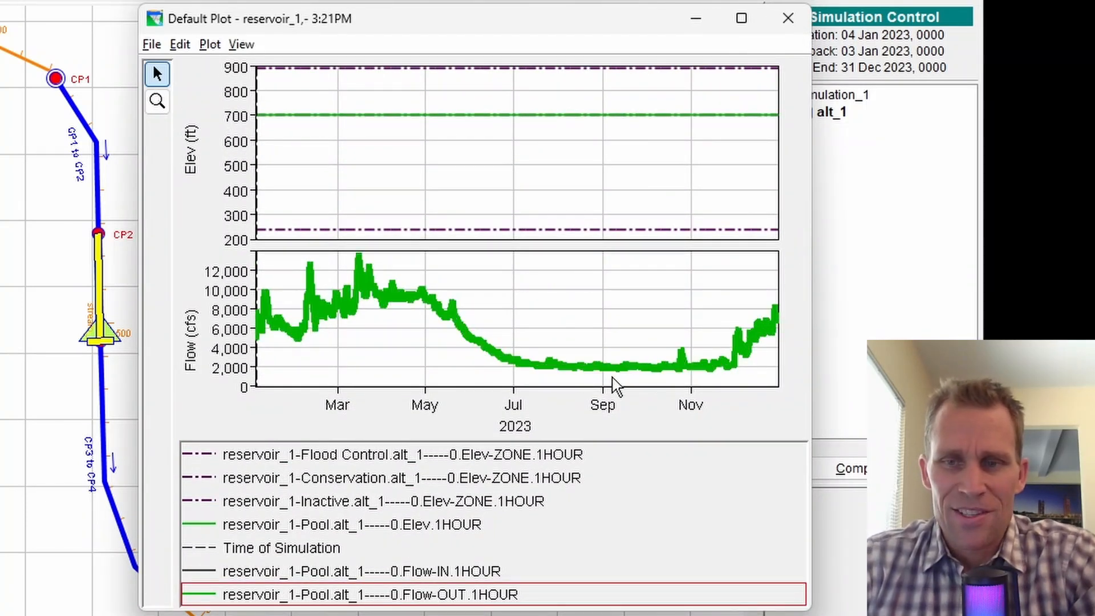
mouse_move(778, 319)
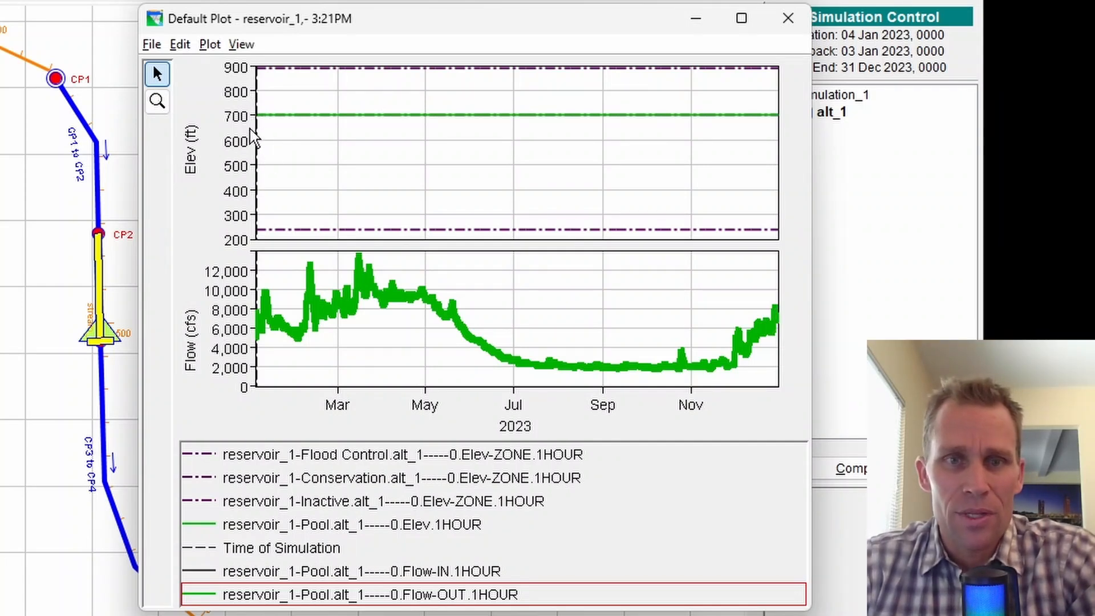
click(301, 523)
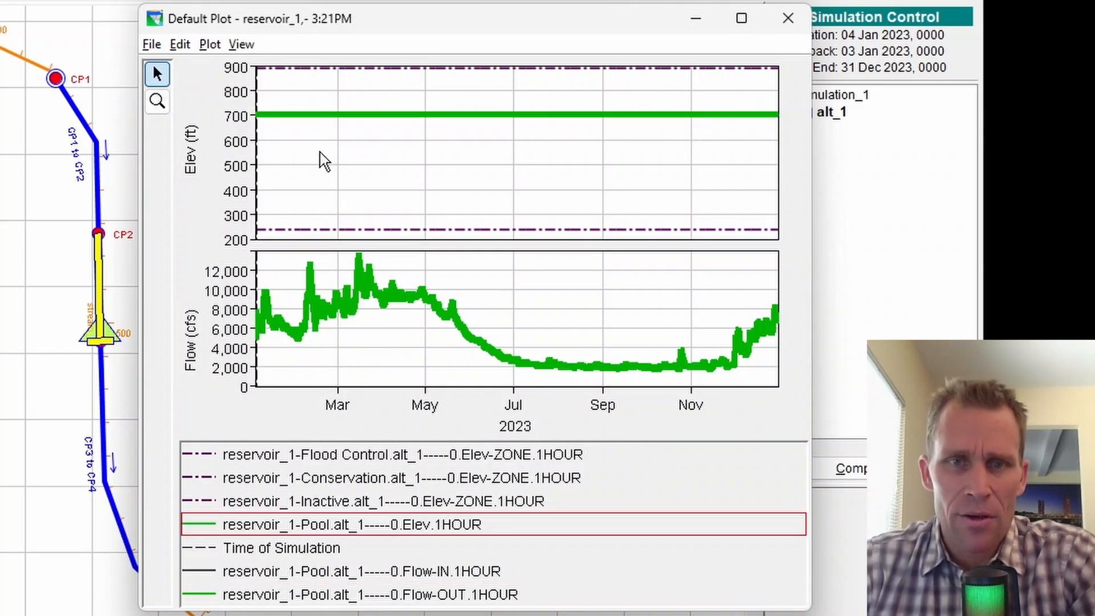
mouse_move(267, 121)
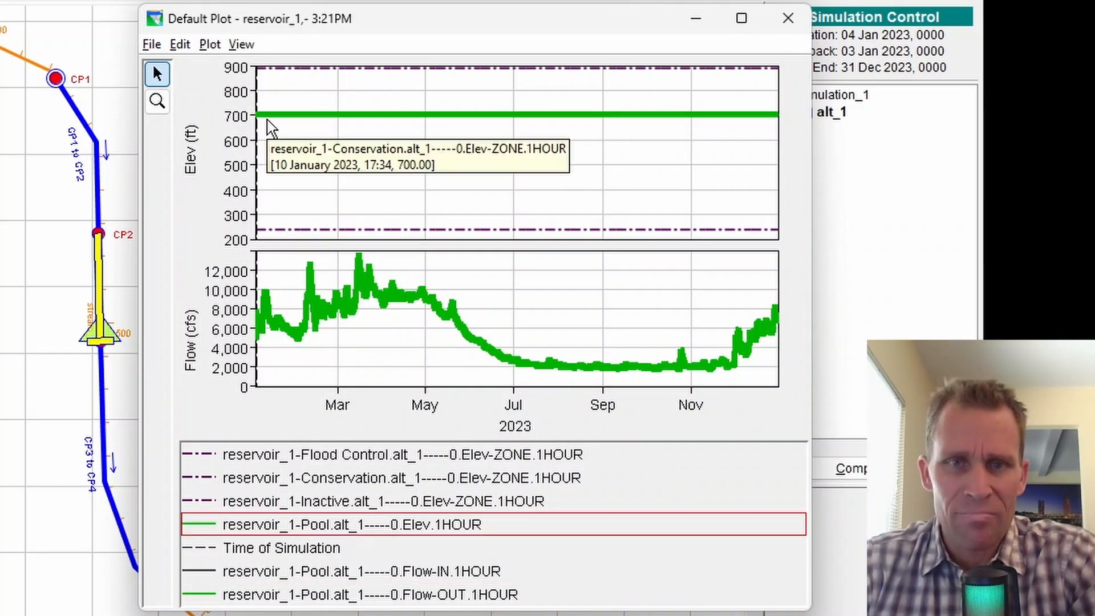
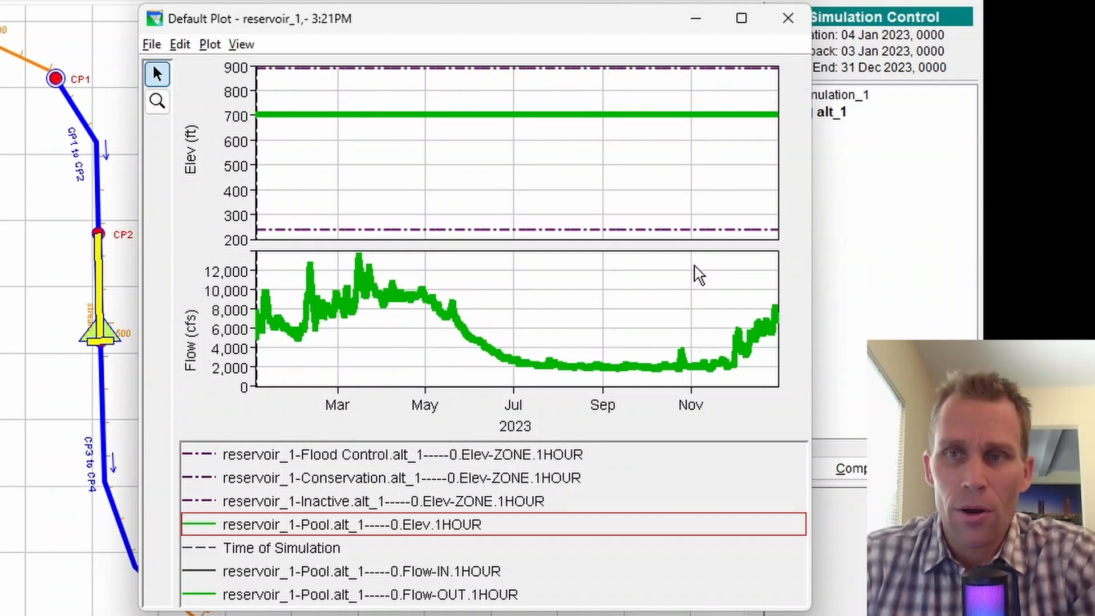
Close the alt_1 results plot and look through the Simulation and Alternative menus.
click(787, 31)
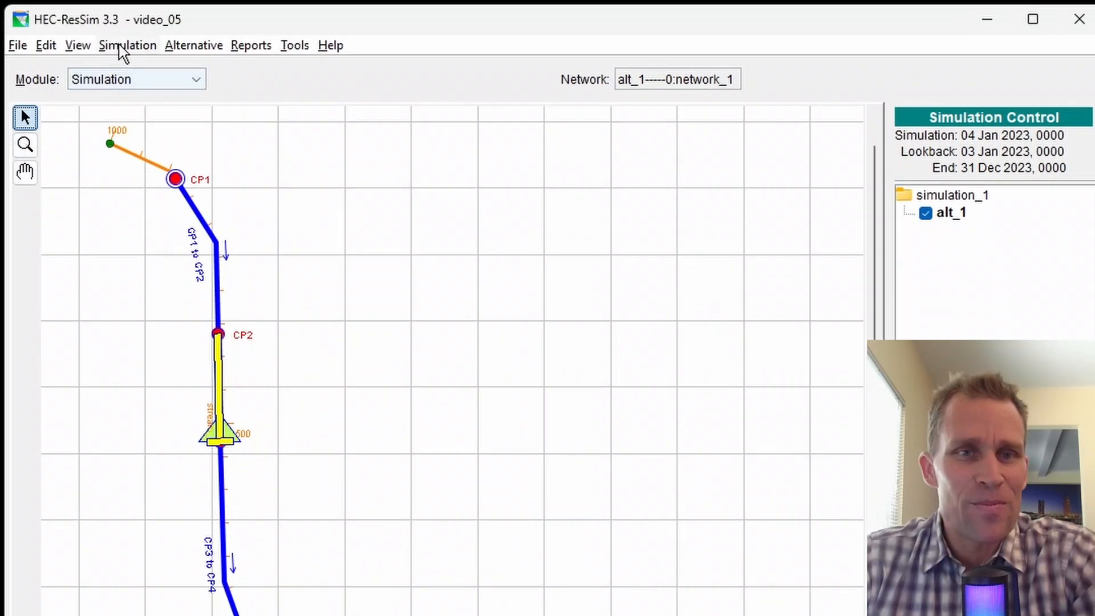
click(129, 46)
click(467, 17)
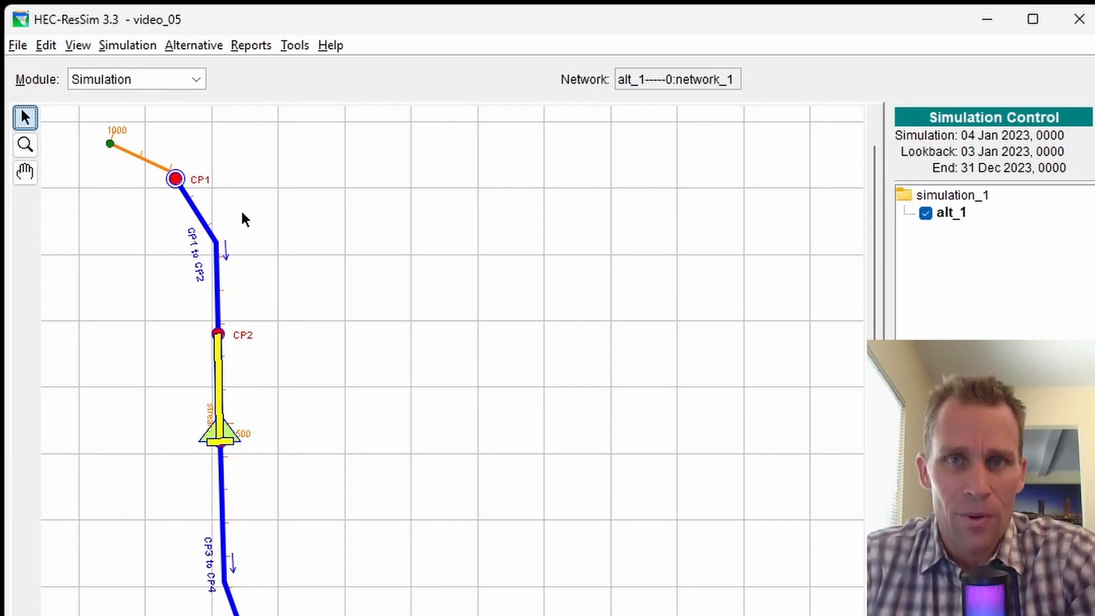
click(135, 48)
Switch to the Reservoir Network module and open reservoir_1's properties editor.
mouse_move(188, 45)
click(152, 85)
click(151, 85)
click(152, 118)
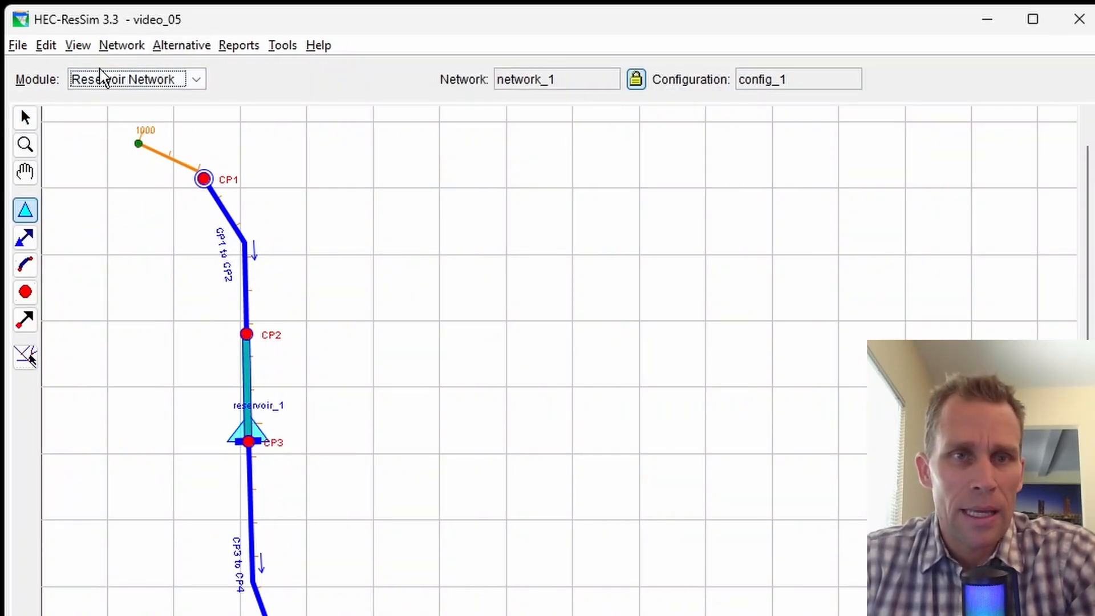
click(25, 118)
right_click(249, 429)
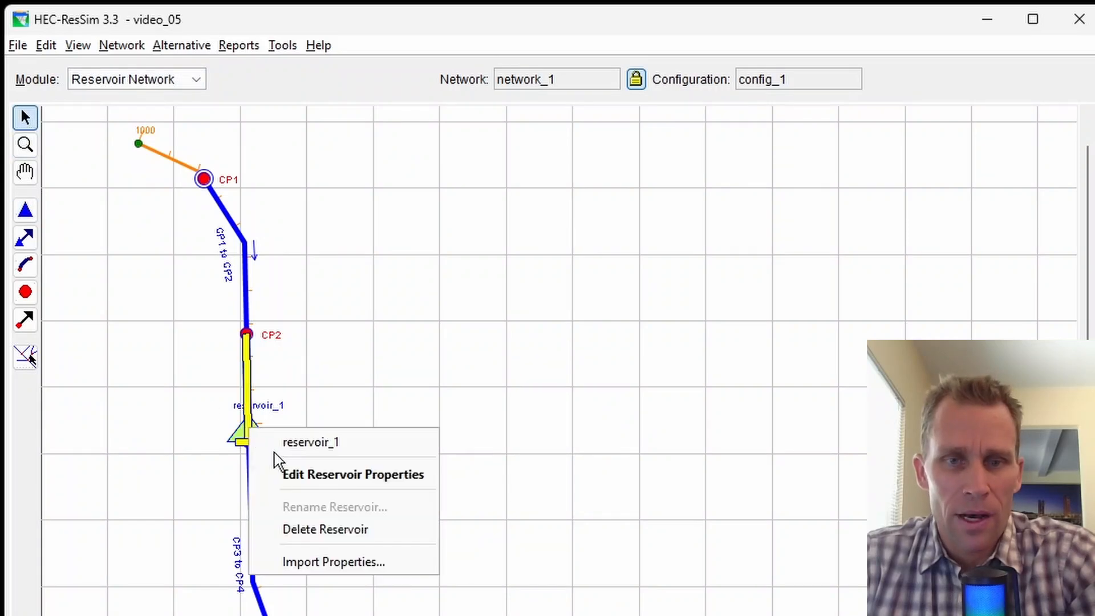
click(304, 476)
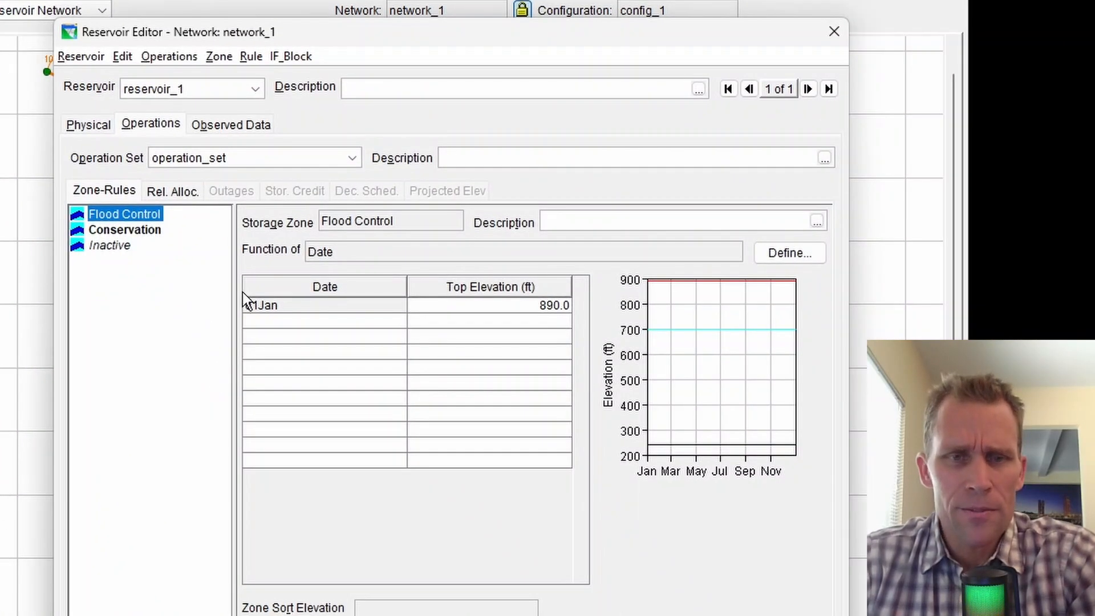
Add a new rule named 'min release' to the Conservation zone.
click(133, 231)
right_click(142, 231)
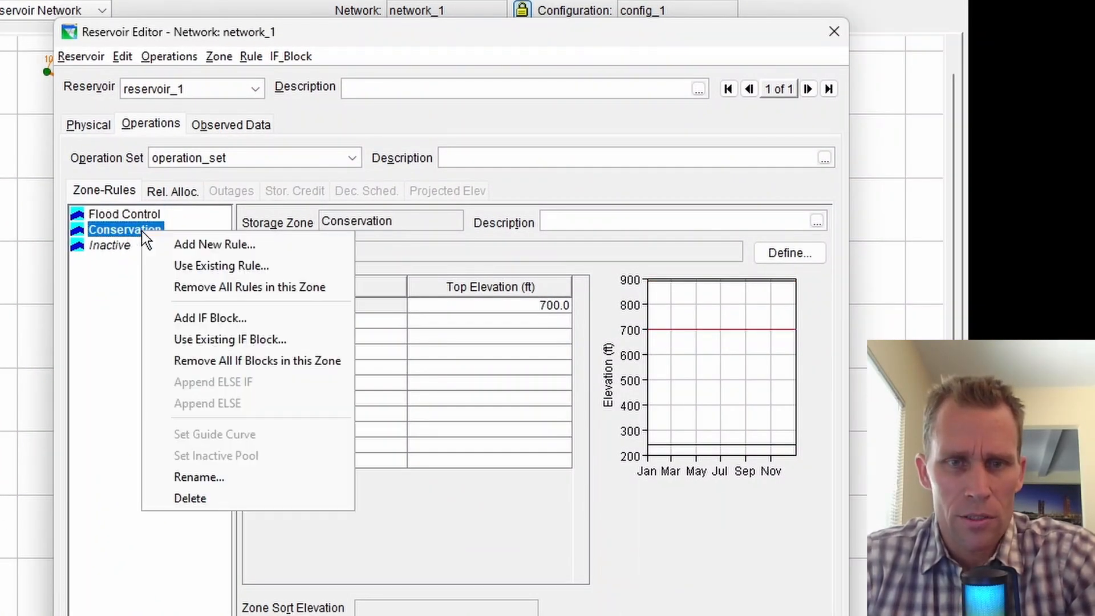
click(187, 247)
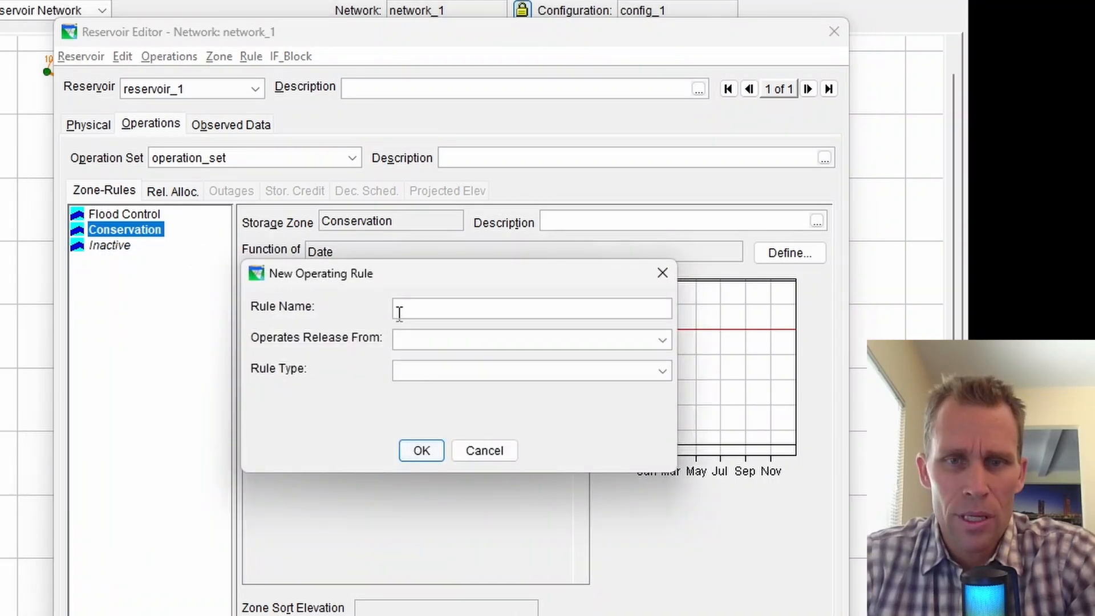
text(min release)
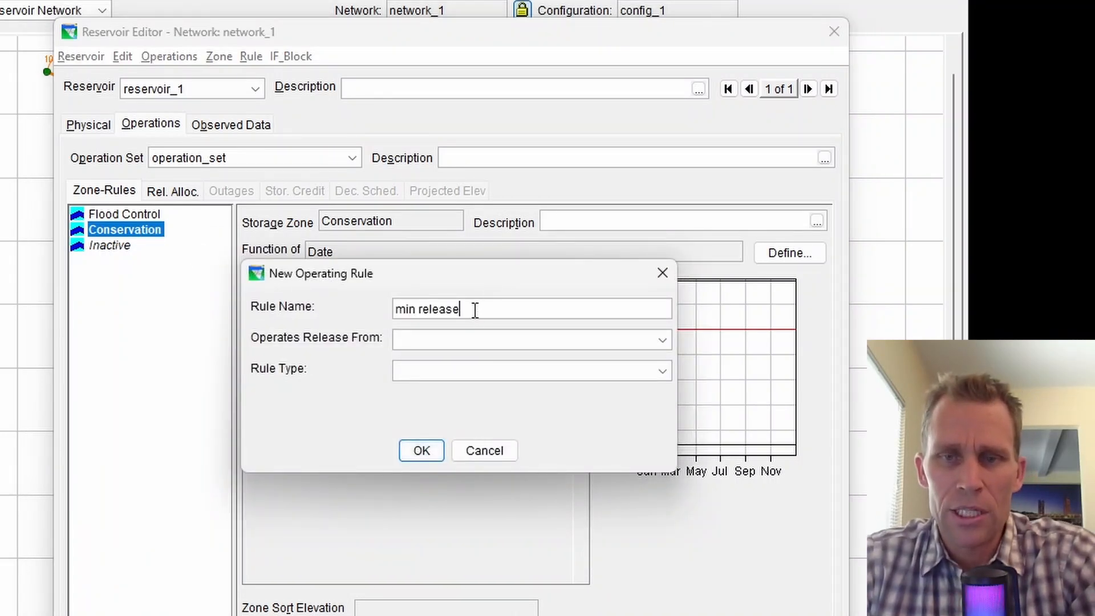
Make it a Release Function rule on reservoir_1-Controlled Outlet and open its variable definition.
click(472, 344)
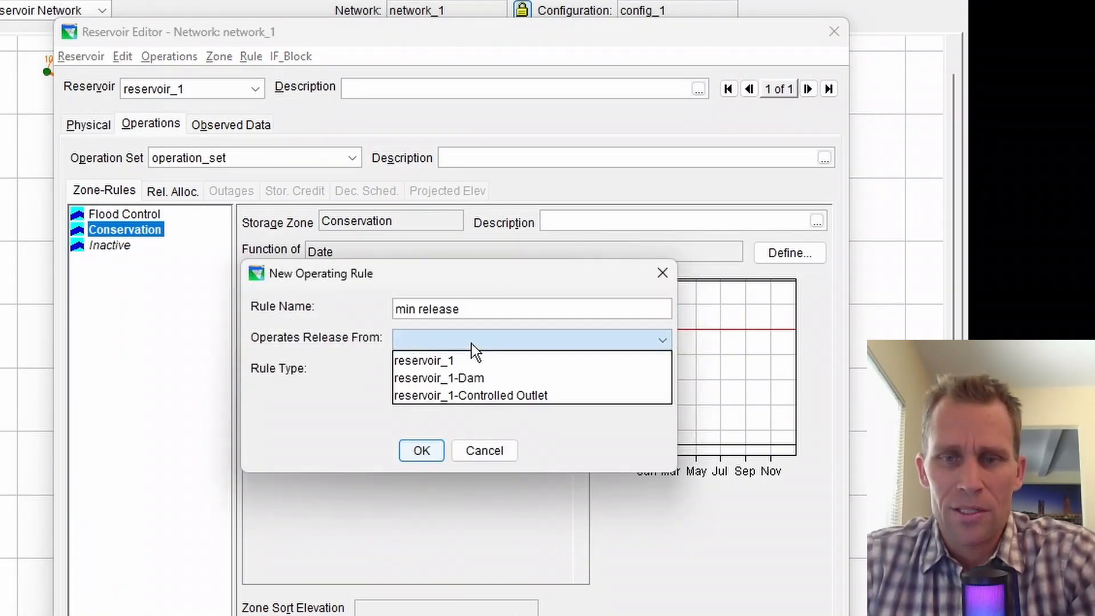
click(487, 394)
click(488, 374)
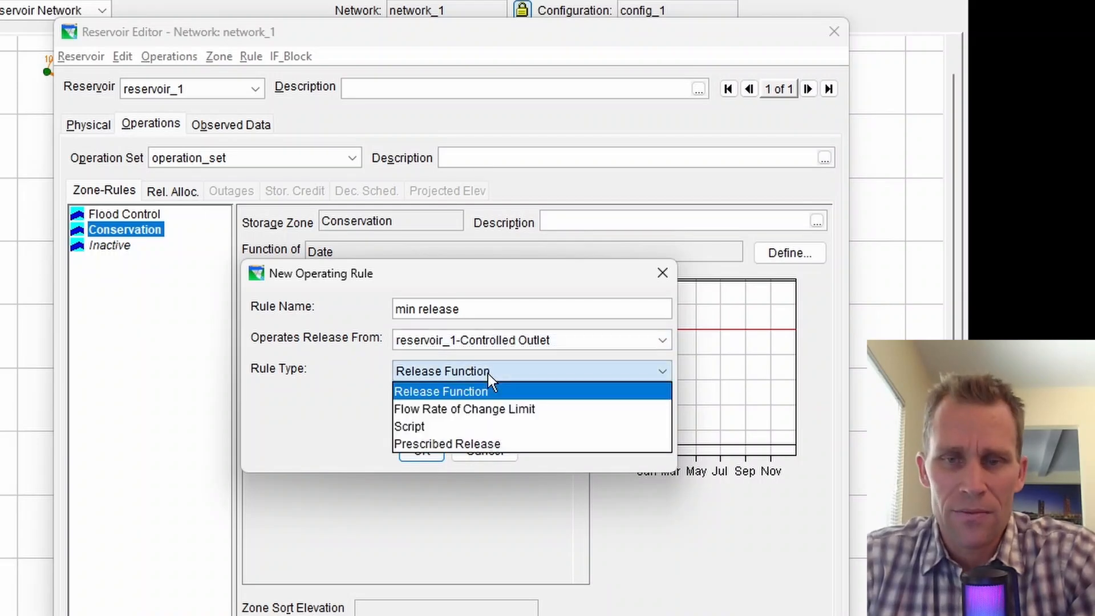
click(473, 390)
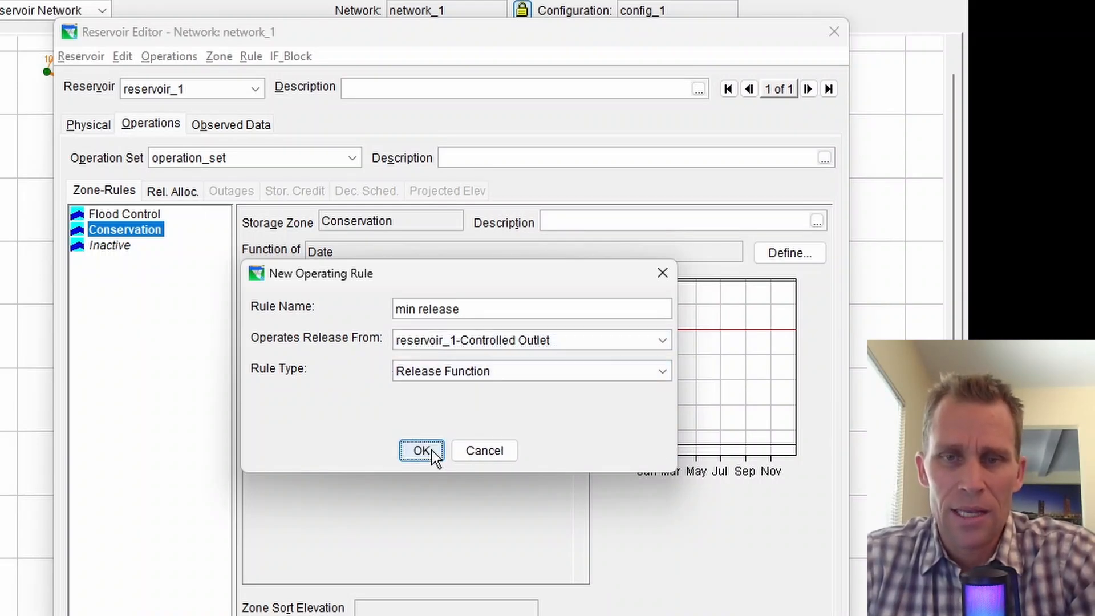
click(422, 450)
click(792, 276)
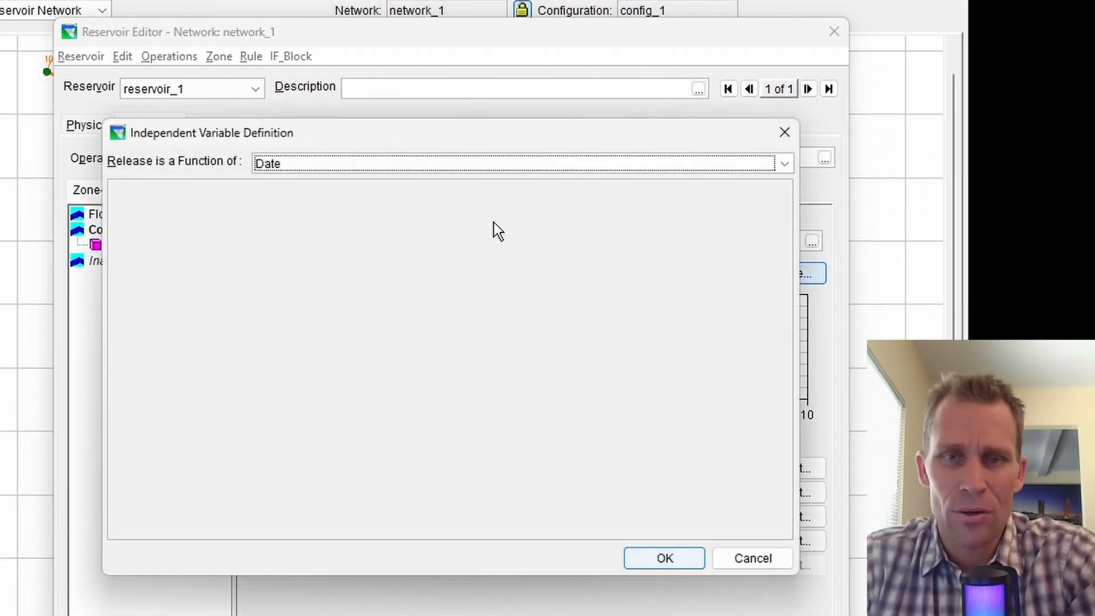
Accept Date as the rule's independent variable and pick CDEC sensor 23, daily reservoir outflow.
click(643, 557)
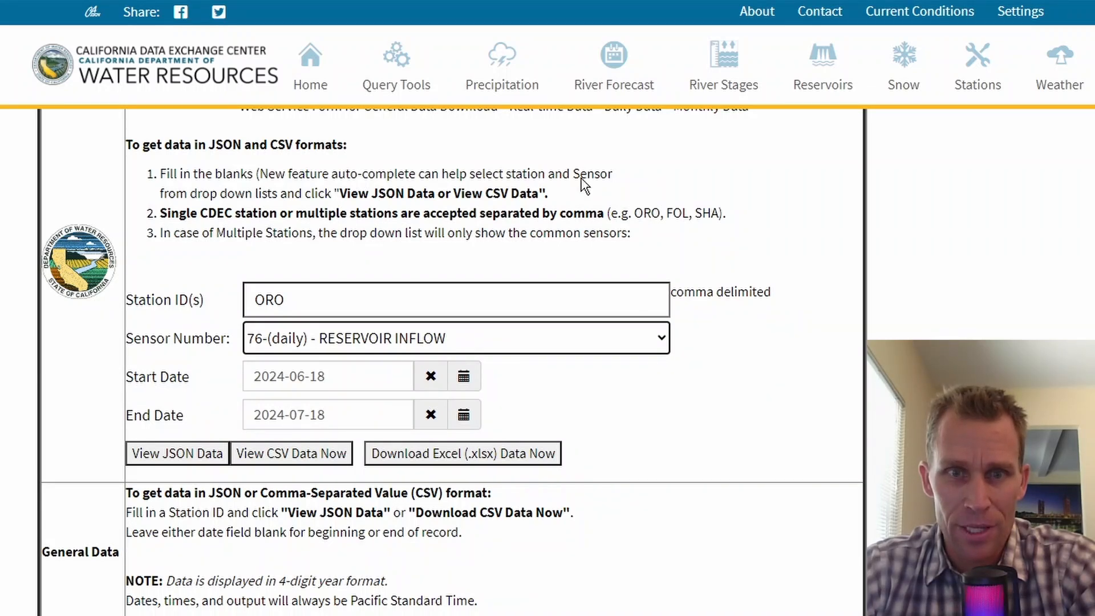
click(497, 340)
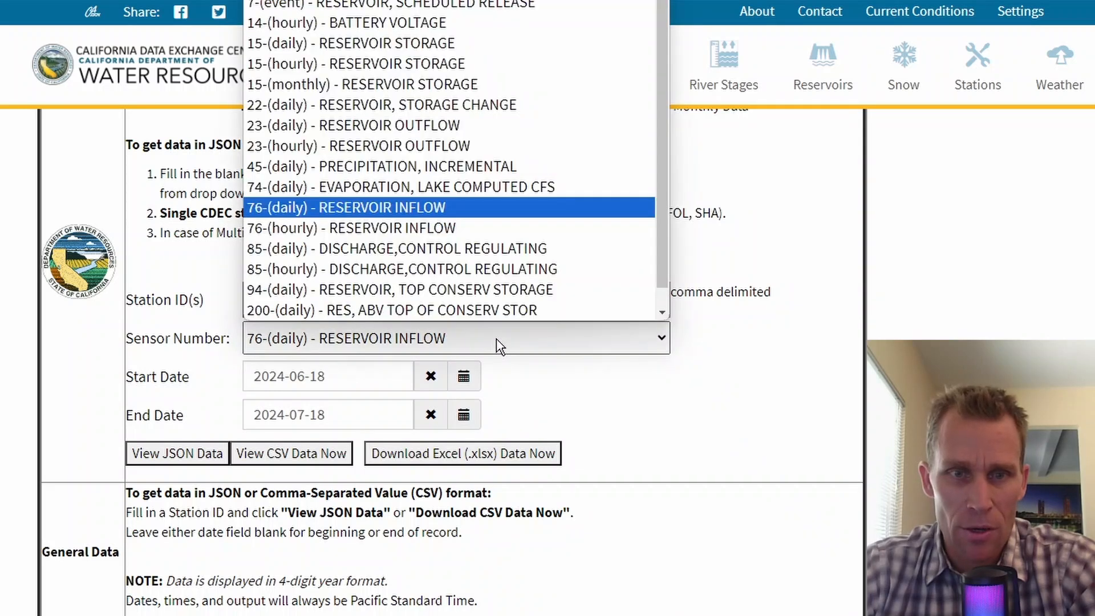
click(397, 125)
Set the date range 2023-01-01 to 2023-12-31 and download the data as Excel.
drag(275, 383, 286, 378)
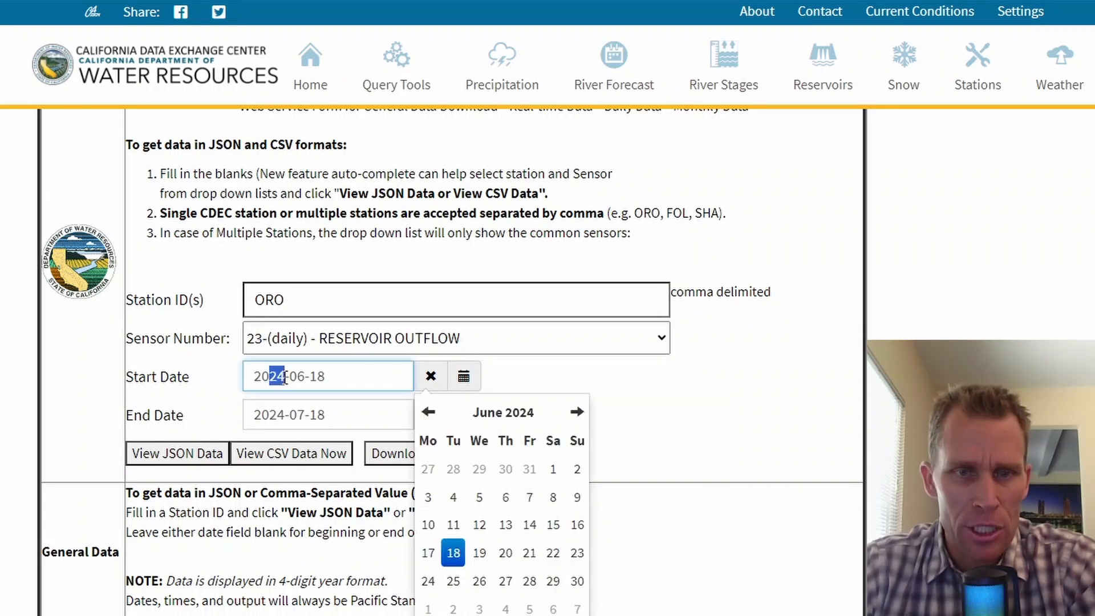
drag(263, 415, 290, 415)
click(265, 414)
text(23-12)
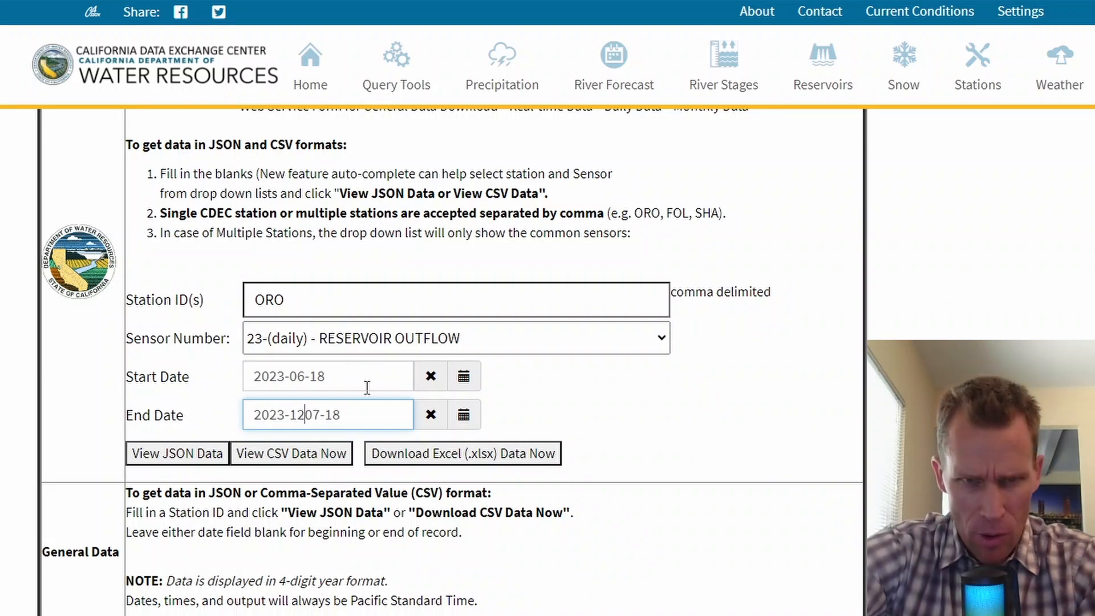
text(-)
key(shift+Left)
key(shift+Left)
key(shift+Left)
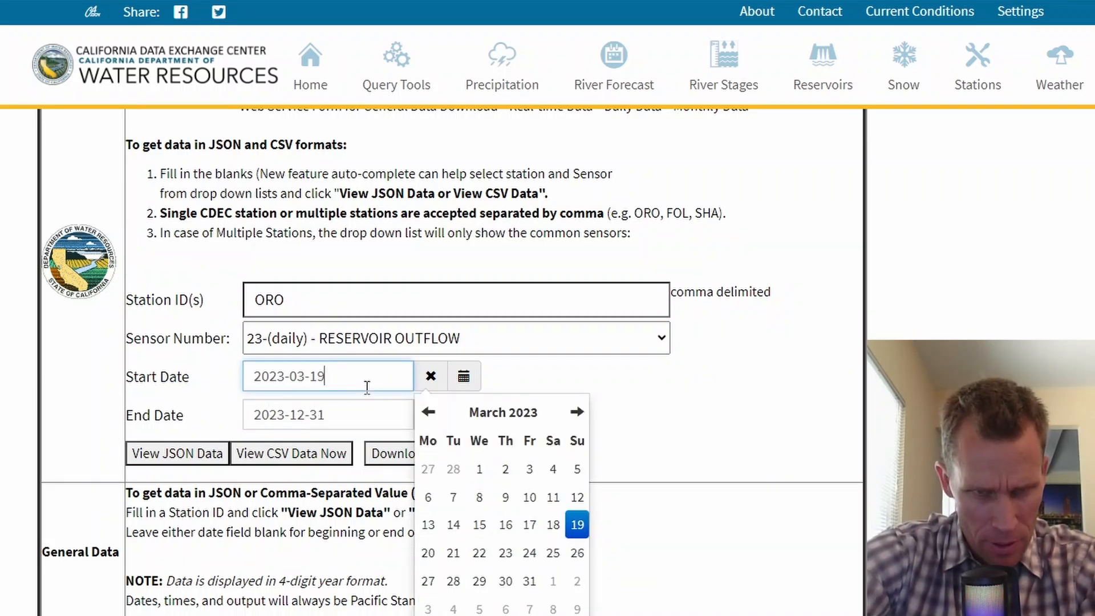
drag(295, 377, 330, 376)
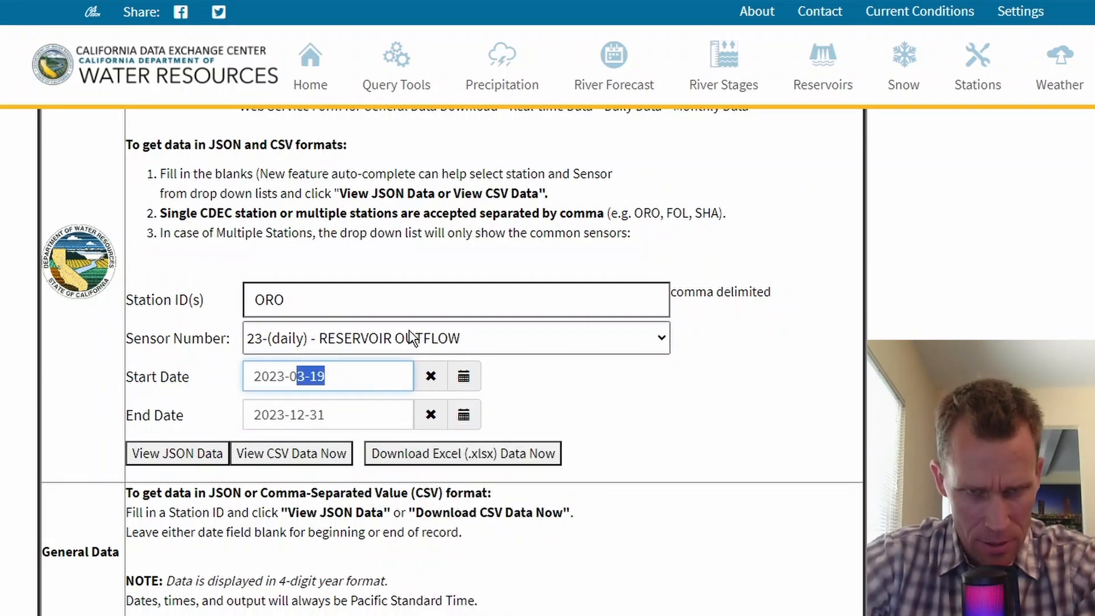
text(01-01)
click(461, 456)
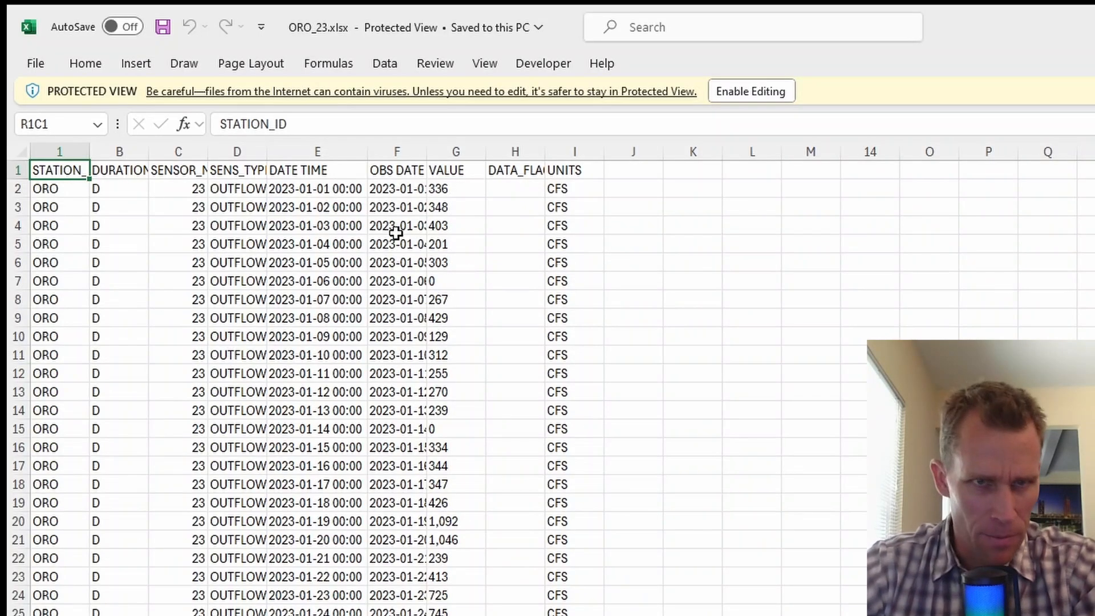
Browse ORO_23.xlsx's VALUE column of daily outflows, starting at 336 on 2023-01-01.
click(171, 189)
key(Right)
key(Right)
key(Right)
key(Right)
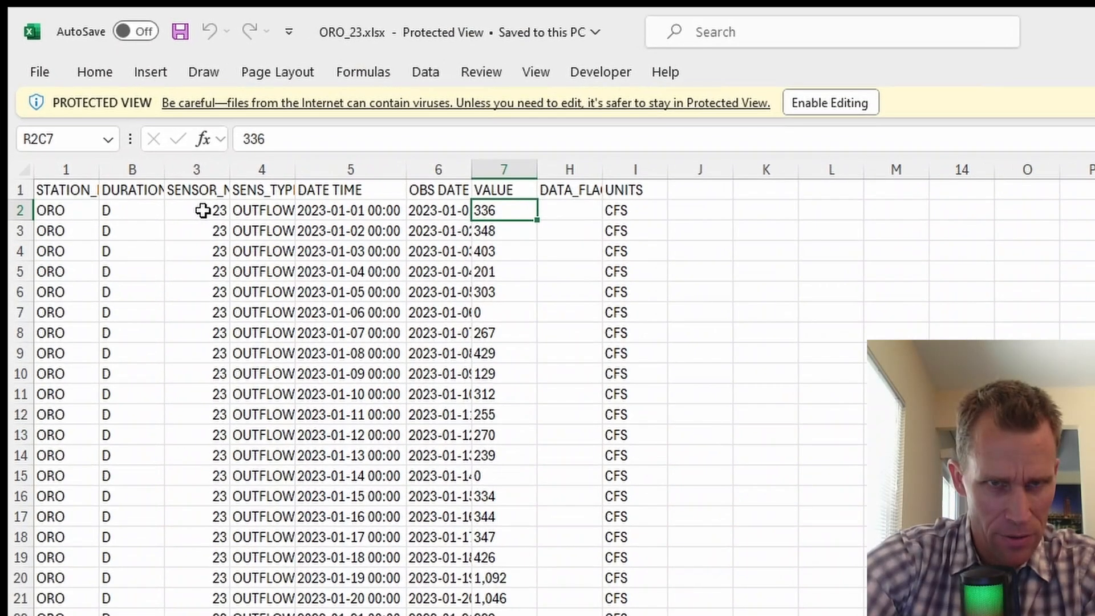
key(Down)
key(Down)
key(Up)
key(Up)
key(Down)
key(Down)
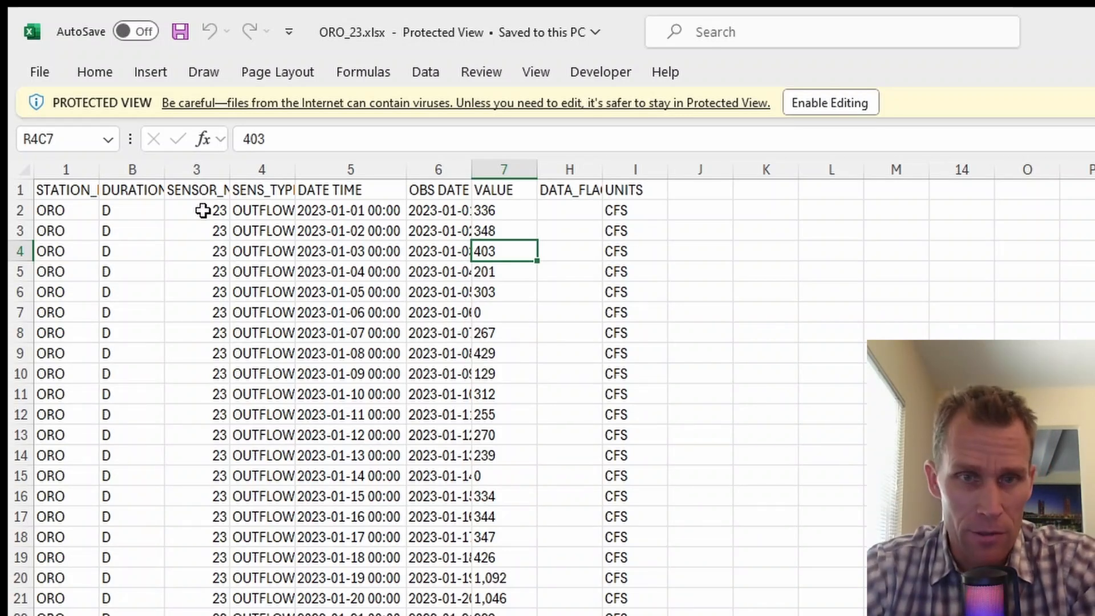
scroll(454, 362, down, 3)
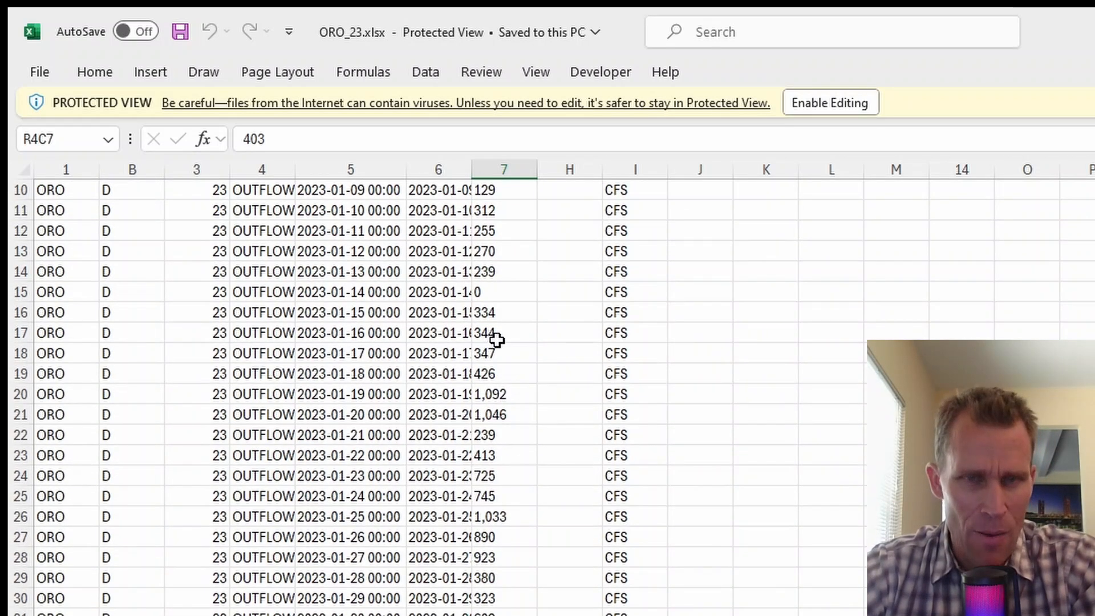
scroll(497, 340, up, 3)
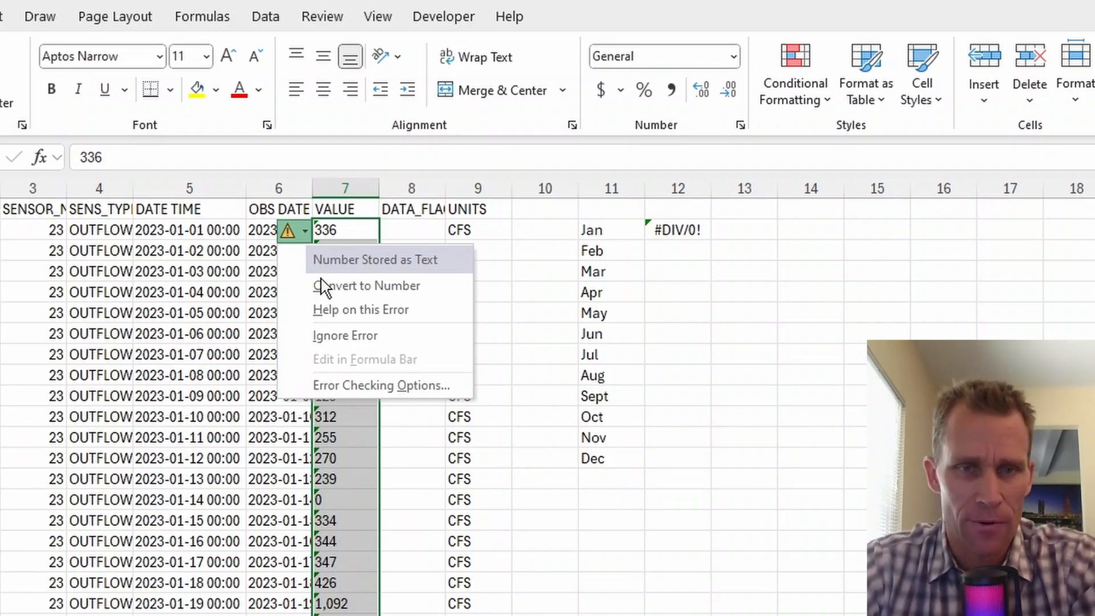
Convert the VALUE column text to numbers and check the January average formula.
click(358, 288)
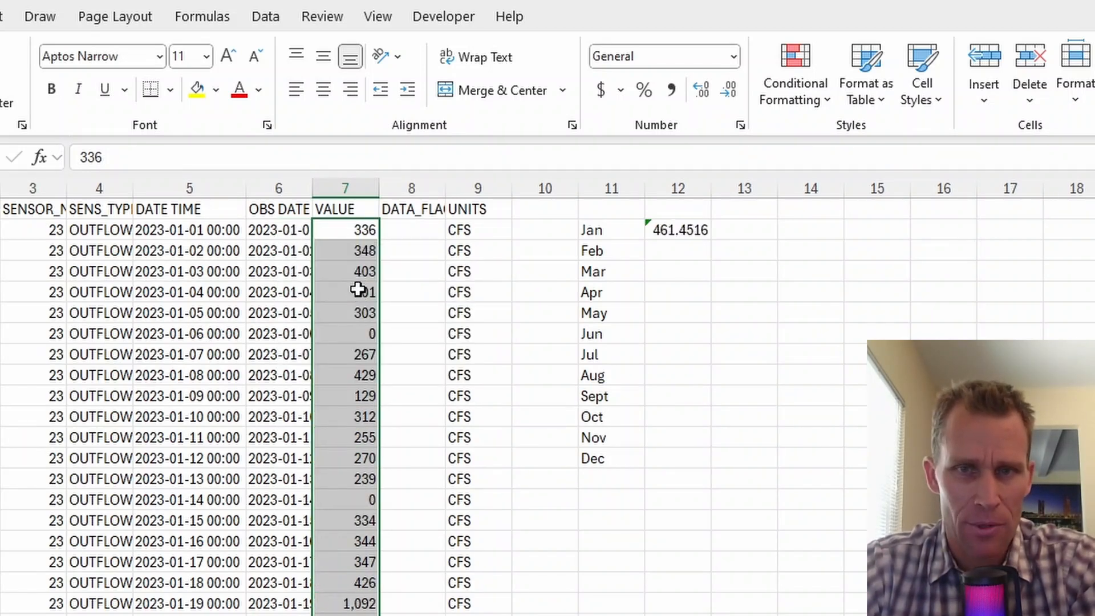
click(349, 249)
click(357, 230)
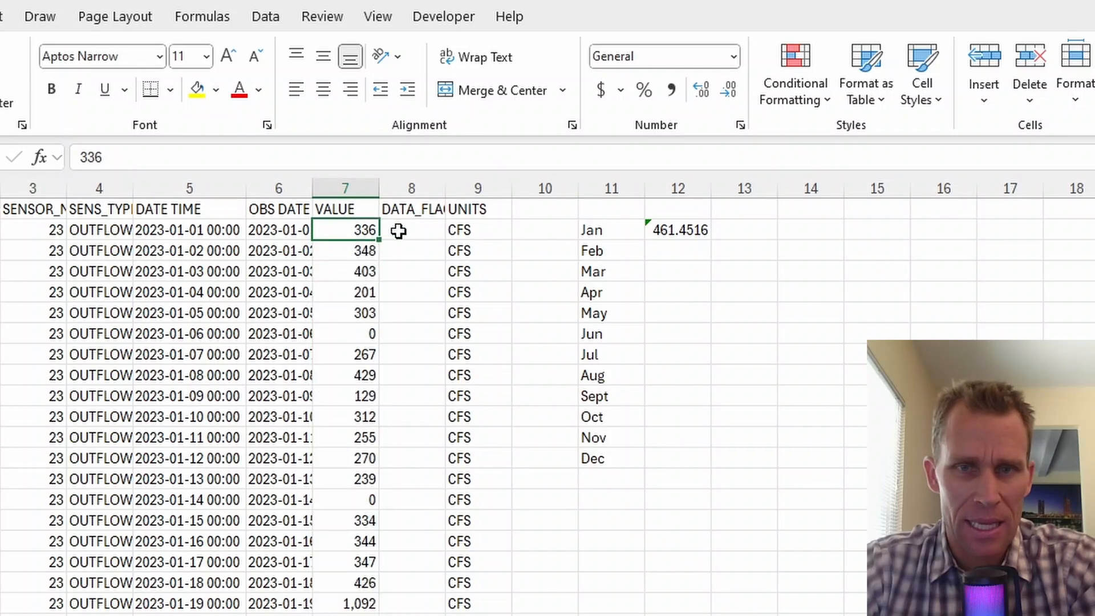
click(592, 231)
click(667, 229)
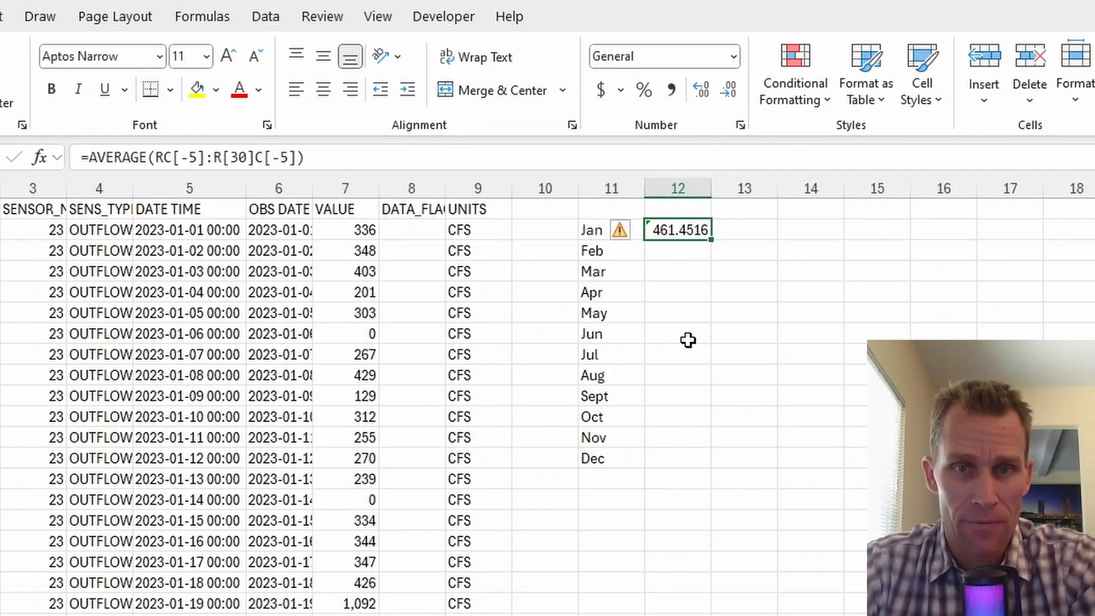
Enter a February AVERAGE formula, fill it down through Dec, and check Jan's formula warning.
click(685, 255)
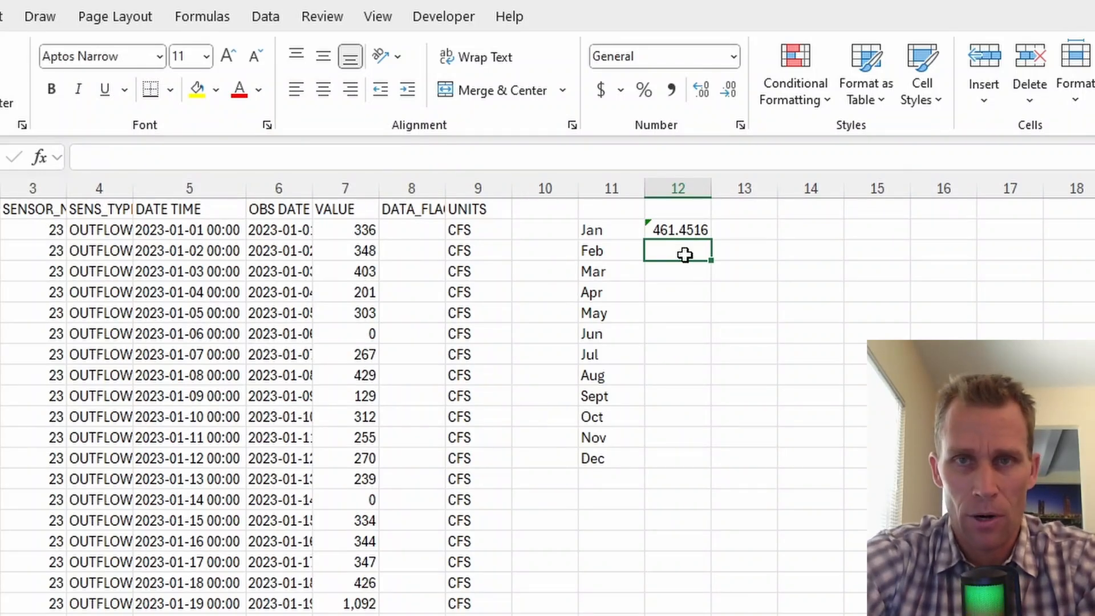
text(=)
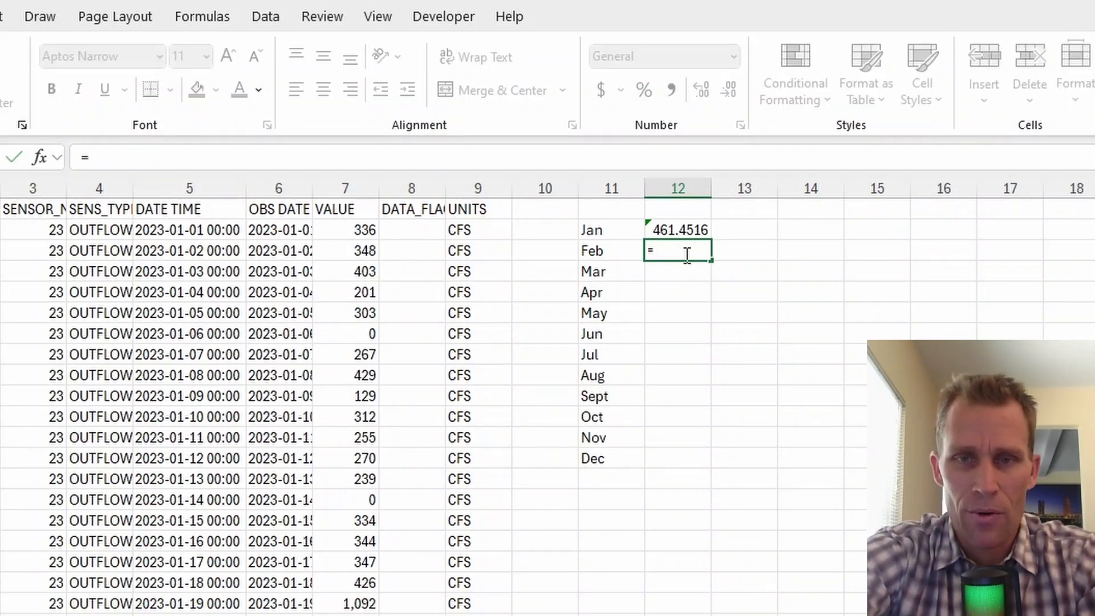
text(aa)
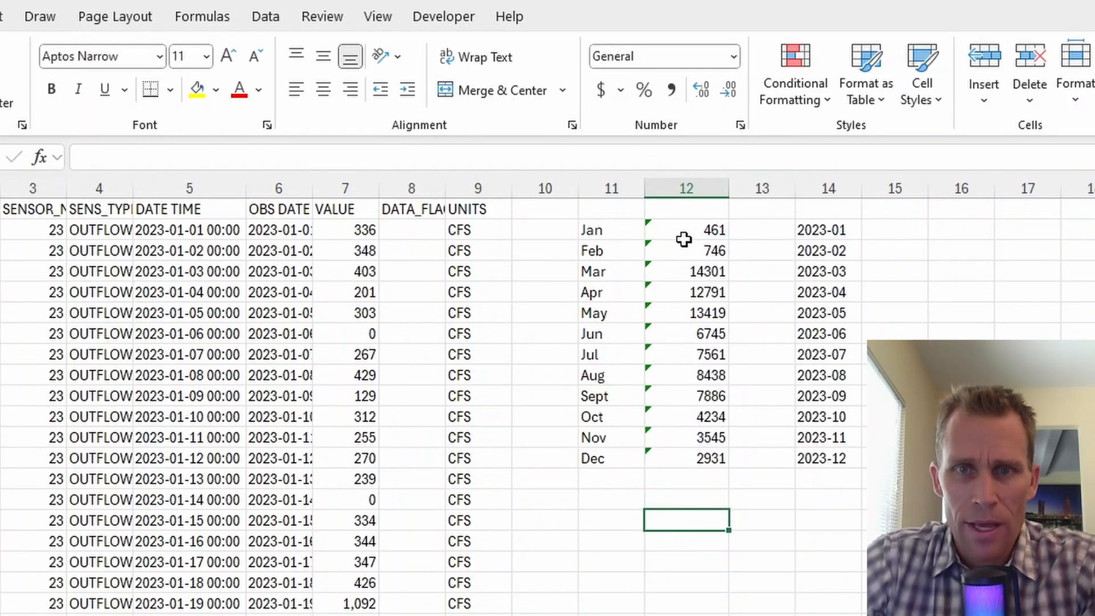
drag(684, 239, 708, 459)
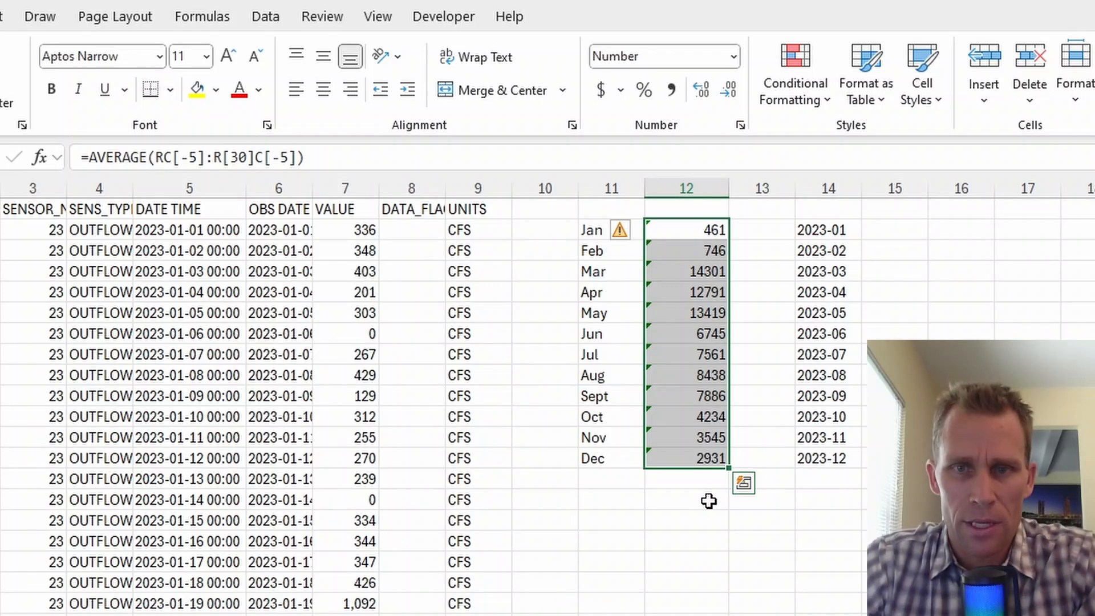
key(ctrl+q)
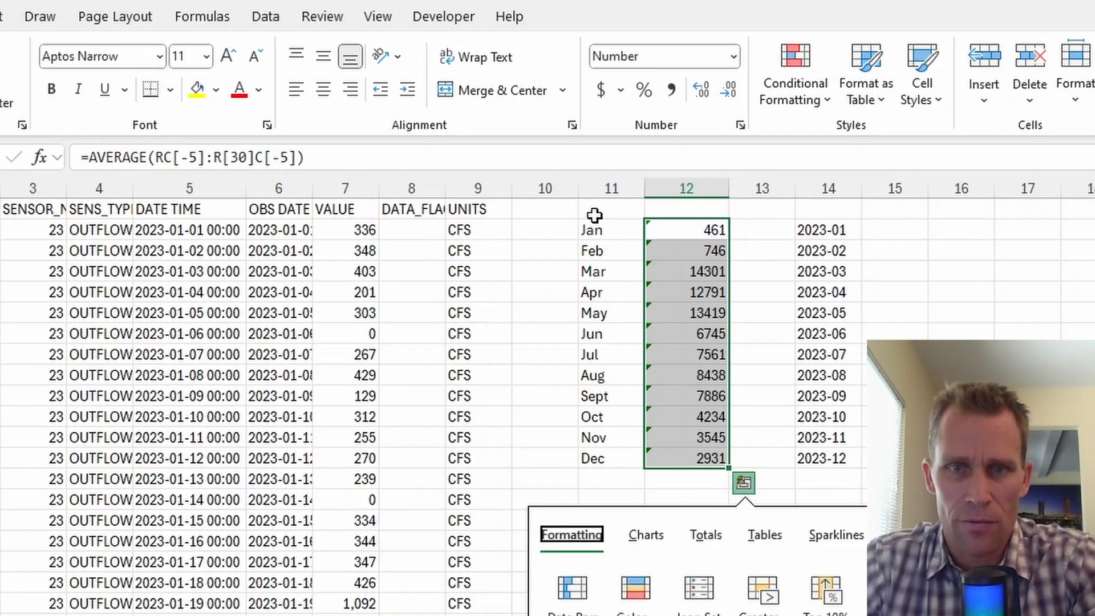
key(Escape)
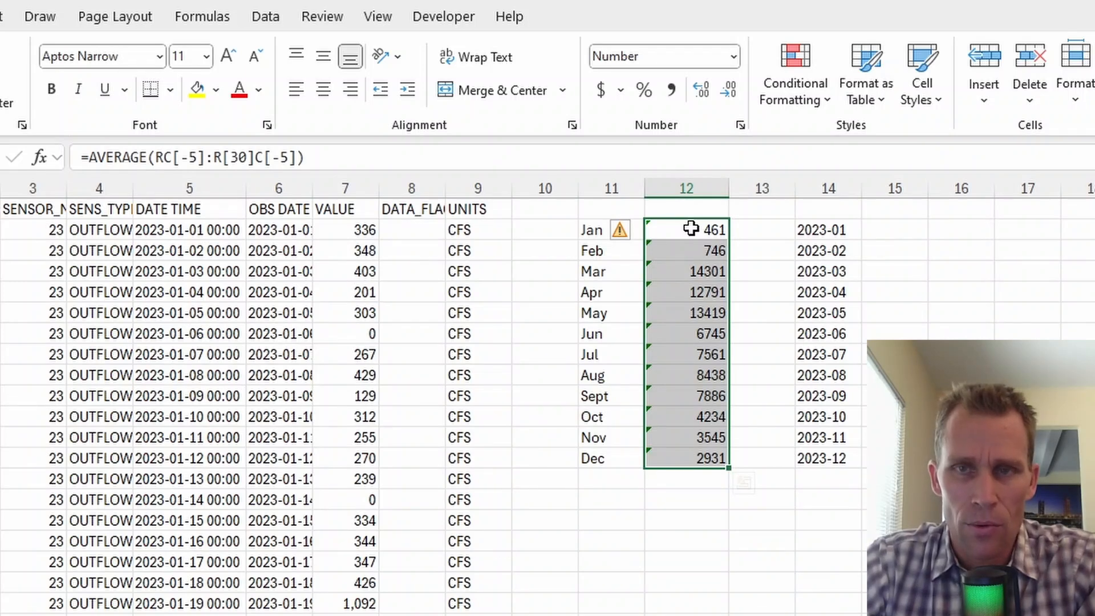
key(alt+shift+F10)
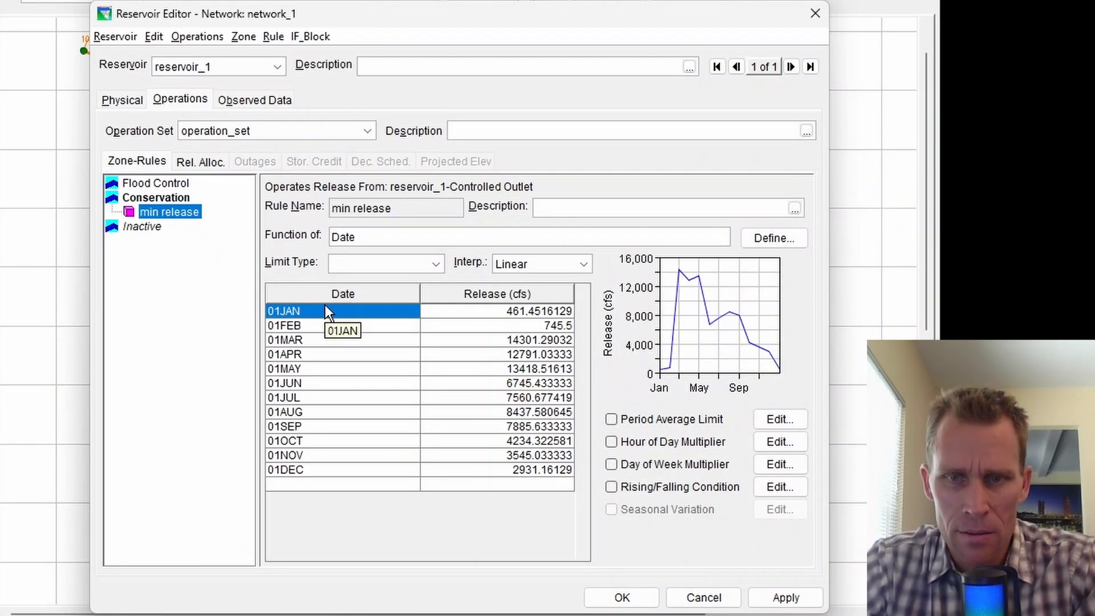
Set the min release rule's interpolation to Step and apply.
click(547, 269)
click(546, 271)
click(533, 268)
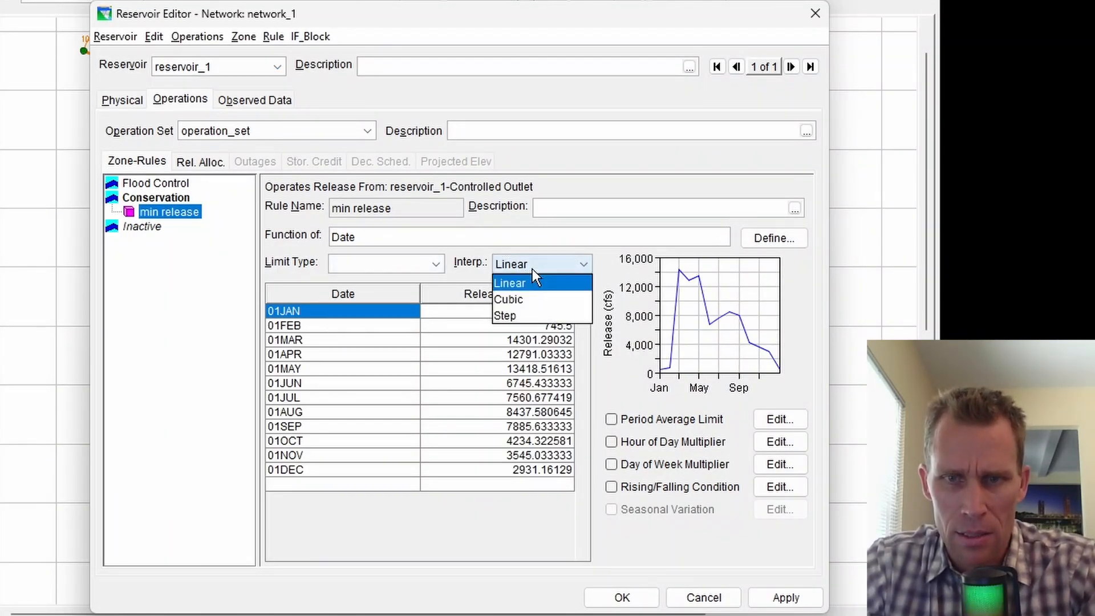
click(522, 304)
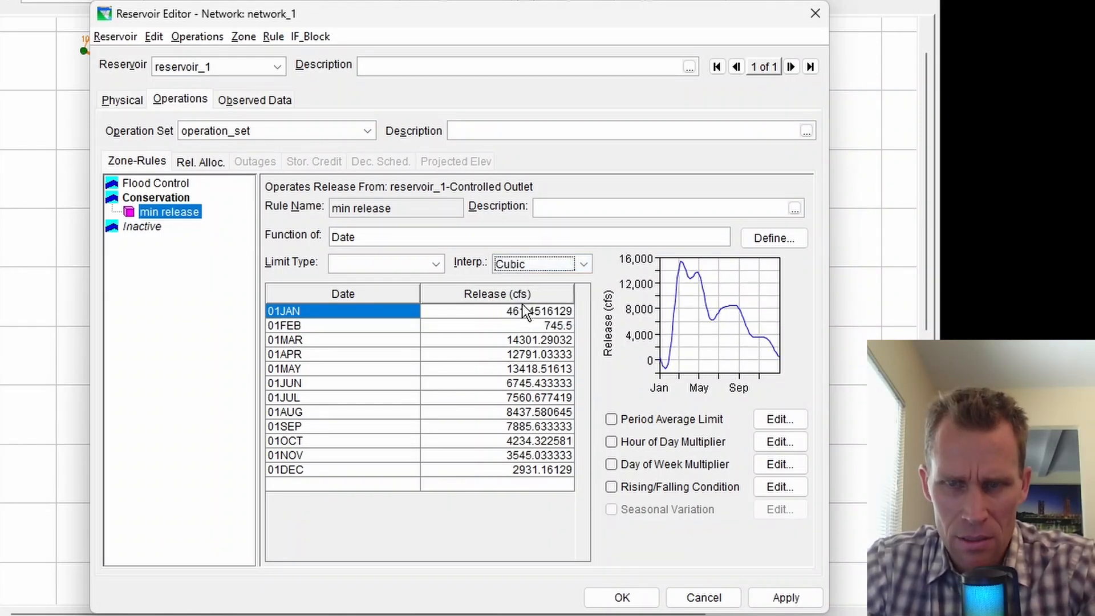
click(535, 265)
click(545, 314)
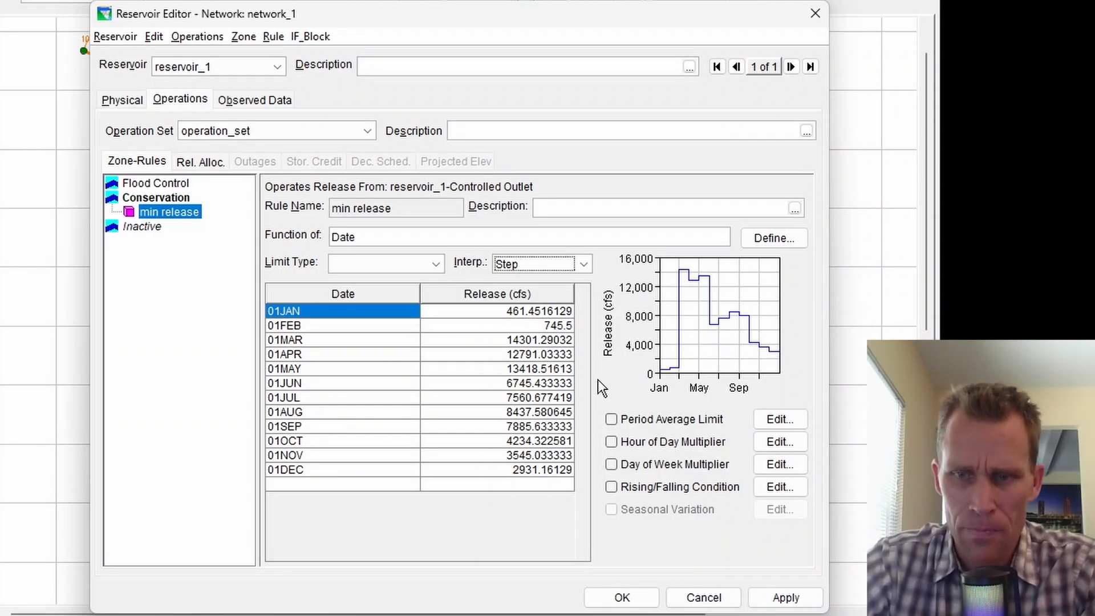
click(787, 599)
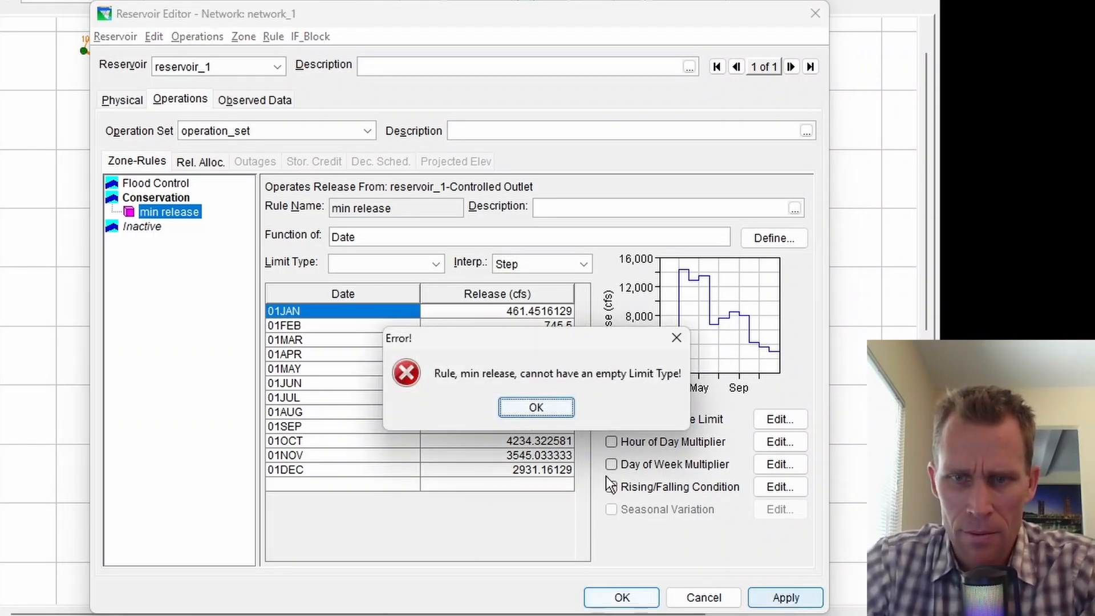
click(536, 407)
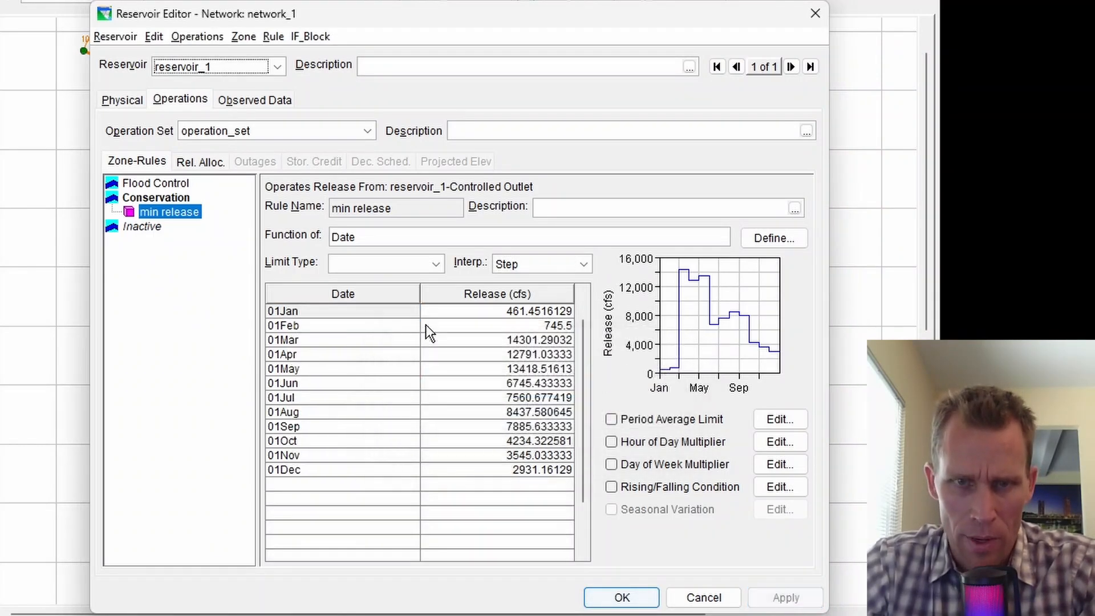
Make min release a Minimum limit type and apply it.
click(436, 269)
click(389, 282)
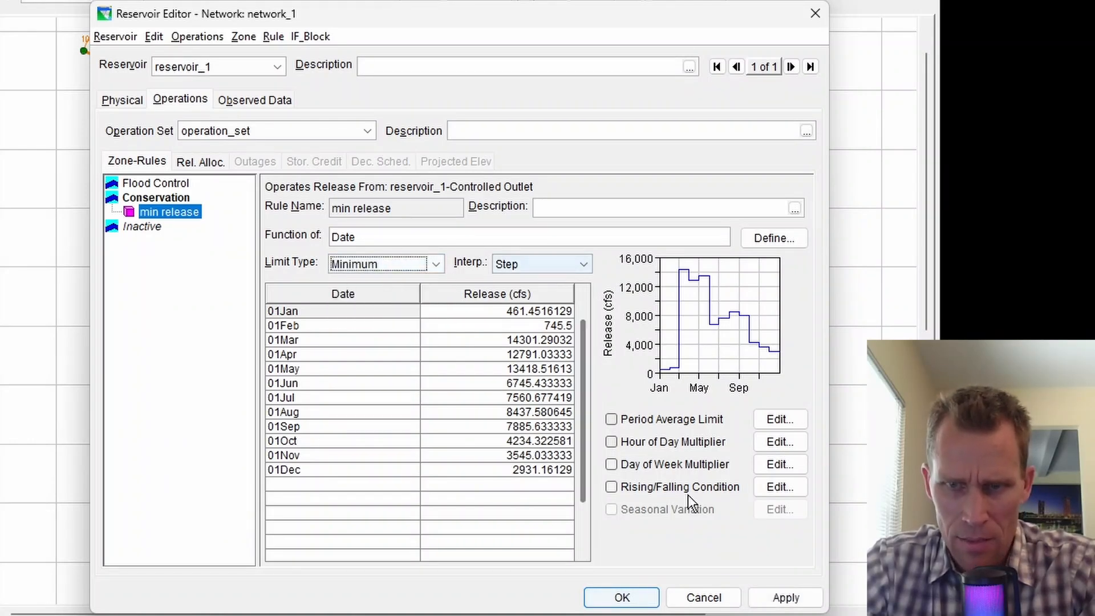
click(786, 597)
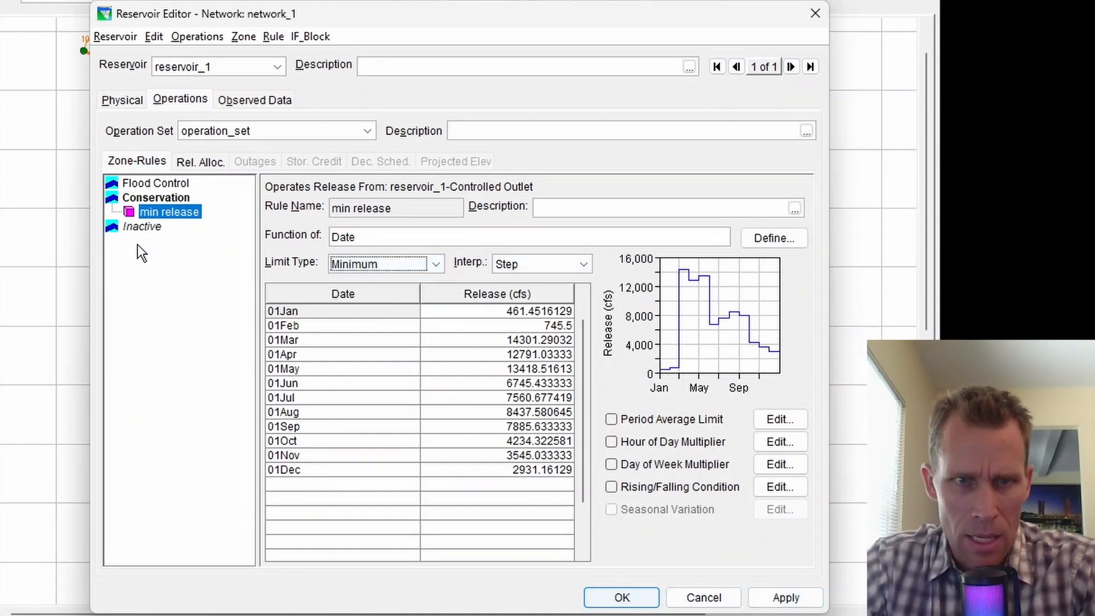
click(784, 596)
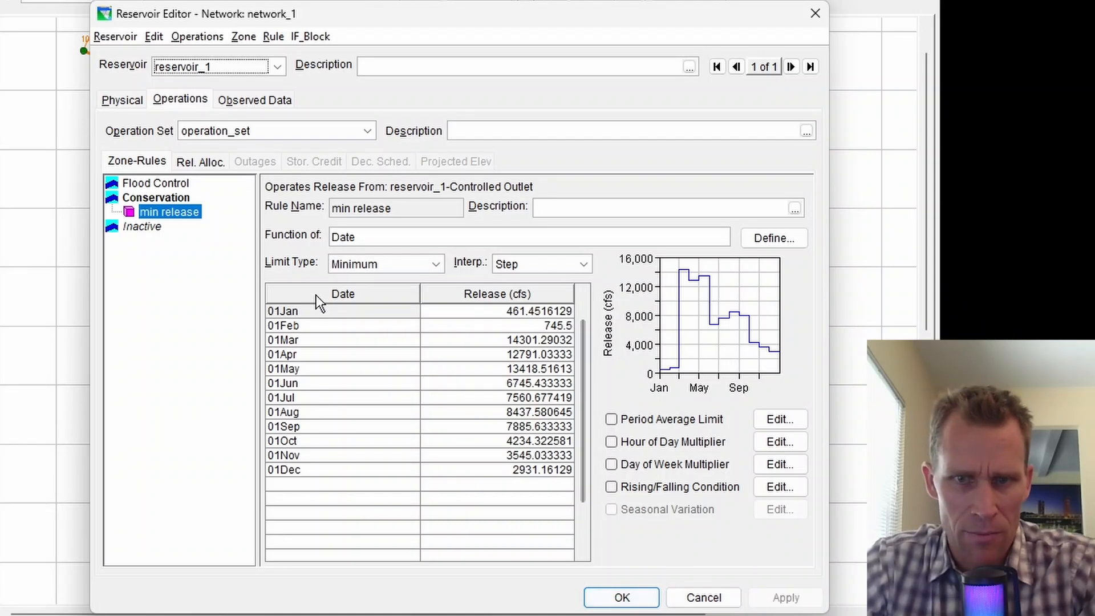
Add min release to all zones, apply, and save the reservoir properties.
right_click(178, 216)
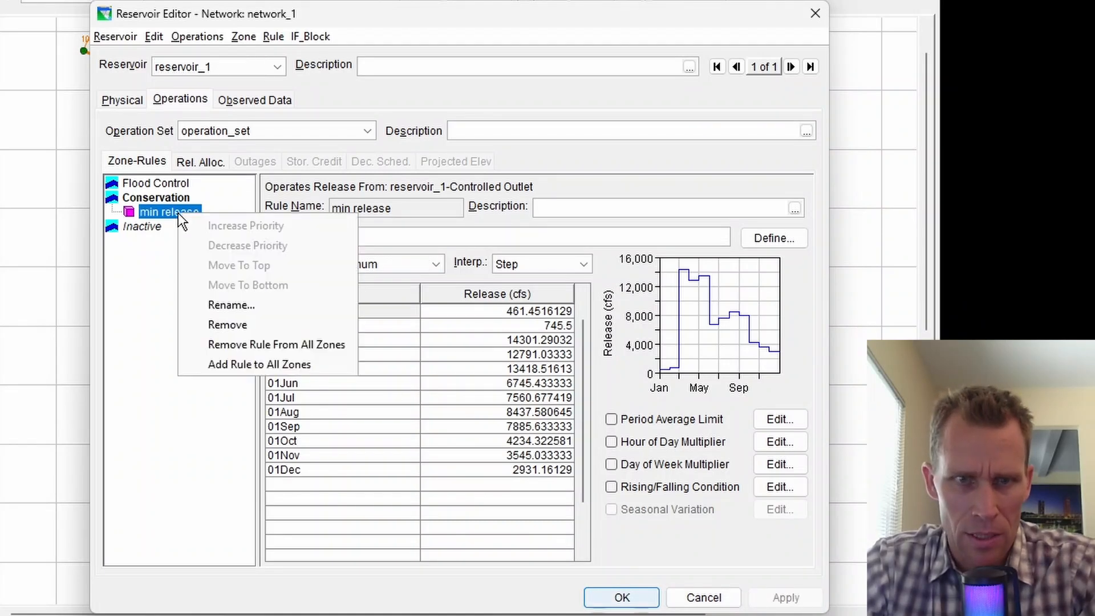
click(225, 363)
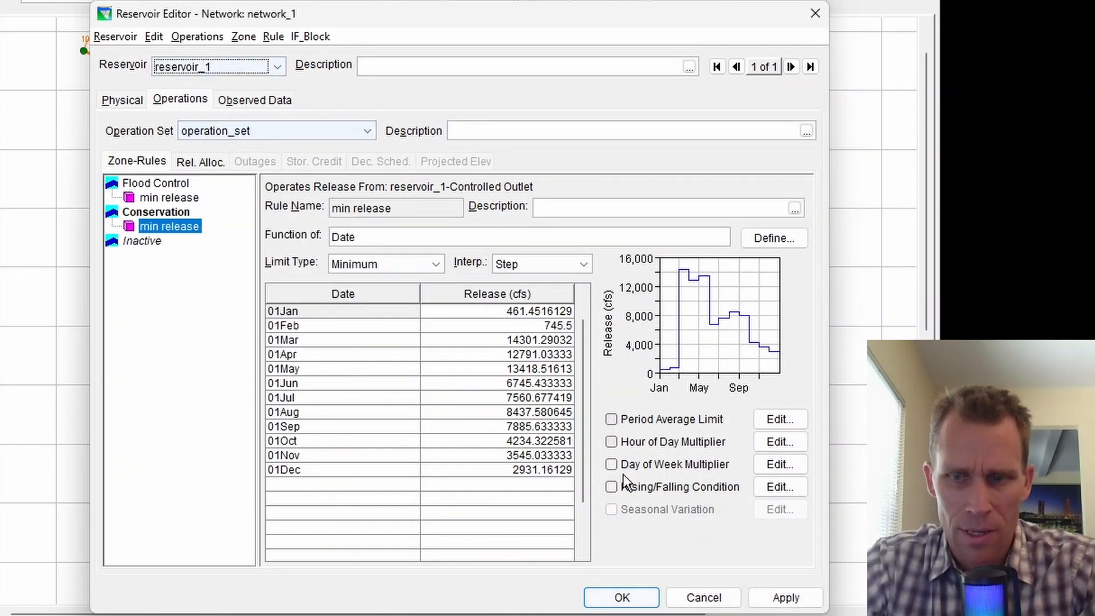
click(786, 597)
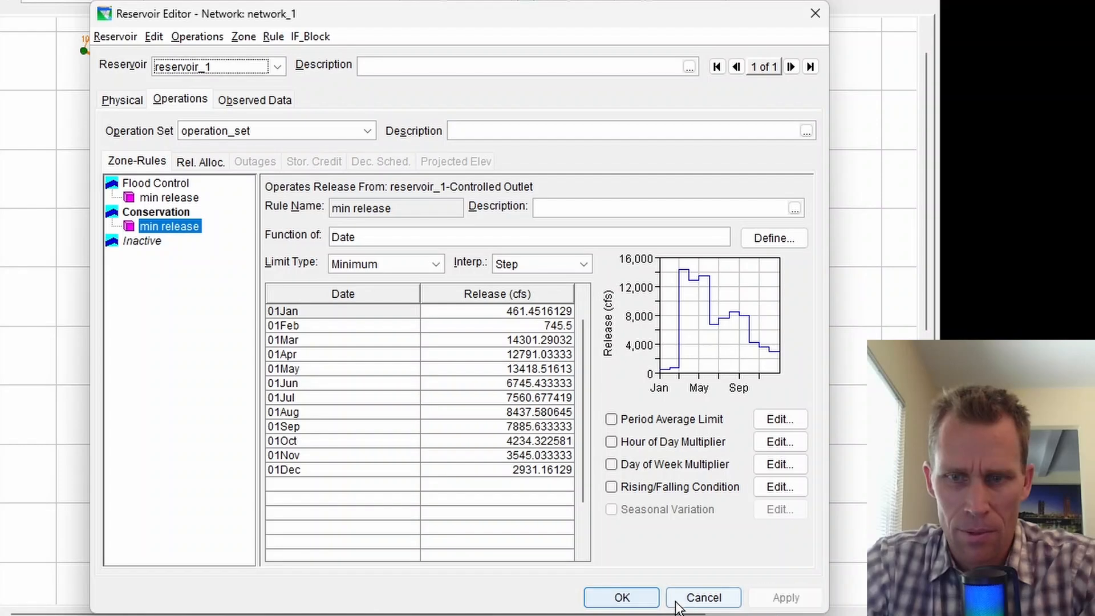
click(630, 601)
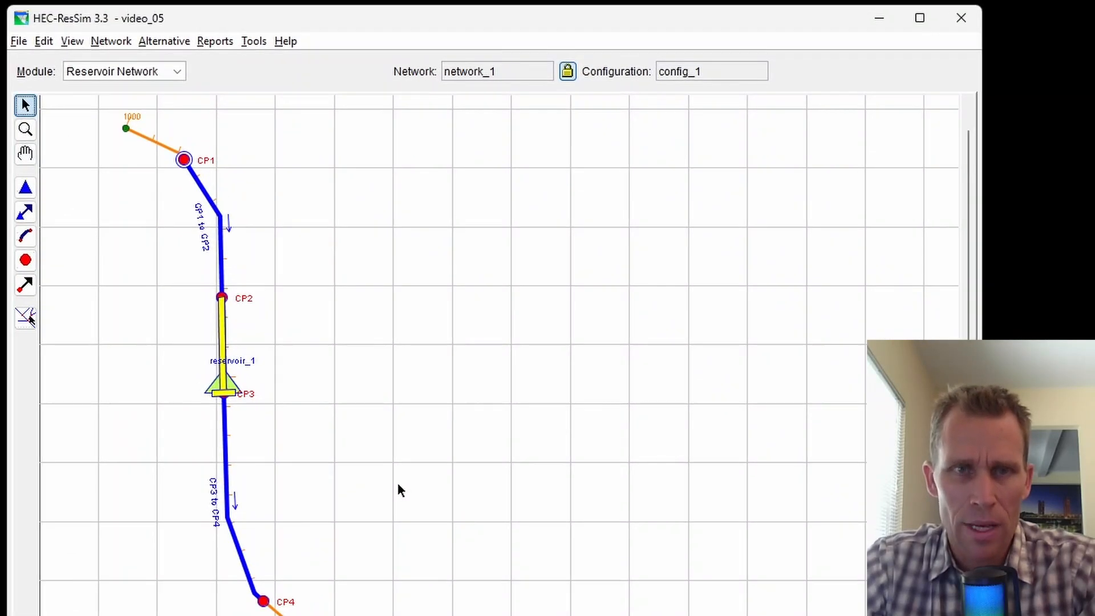
click(166, 42)
Create a new alternative alt_2 described as 'includes ds release rule'.
click(179, 65)
click(324, 64)
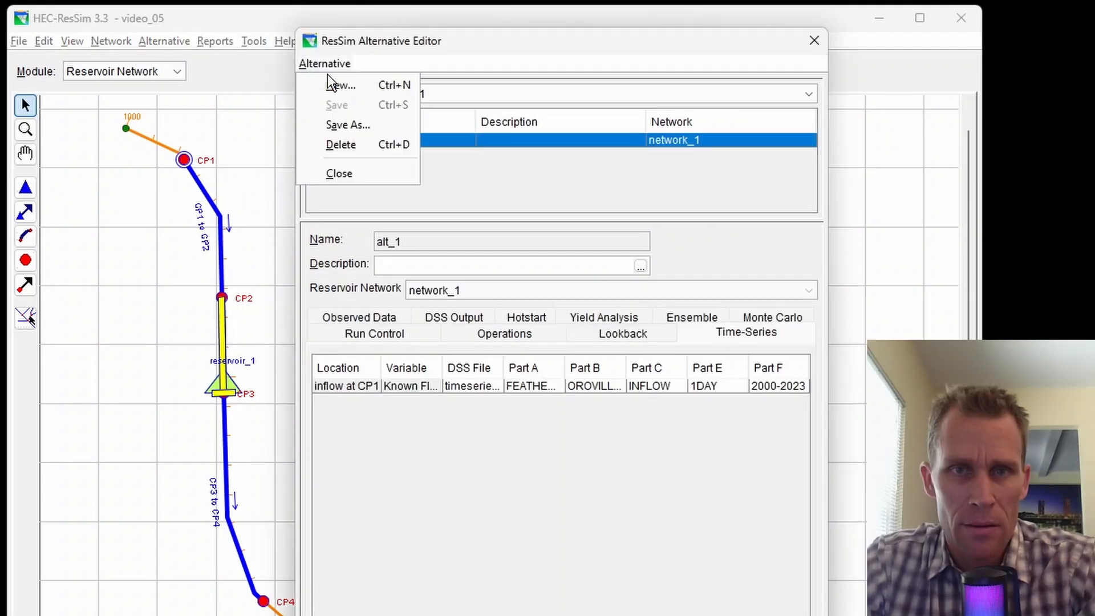
click(338, 83)
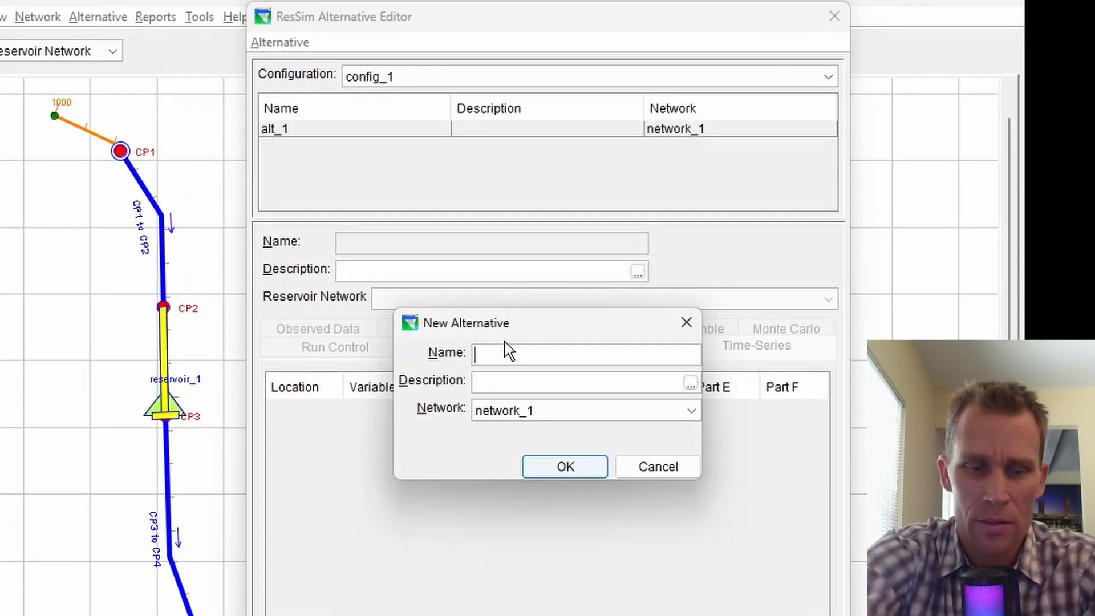
text(alt_2)
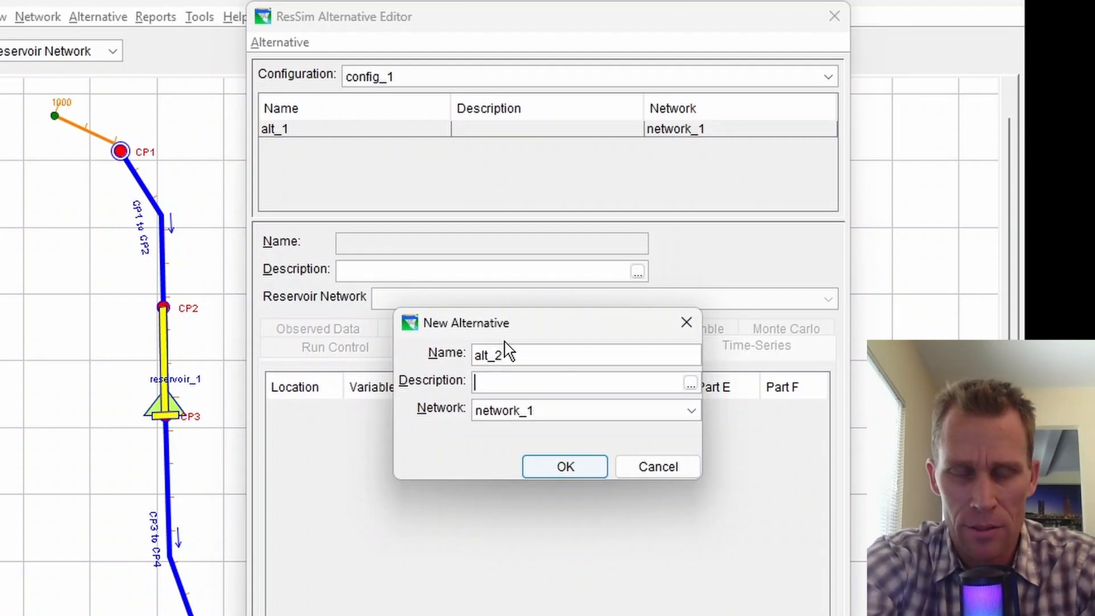
text(include)
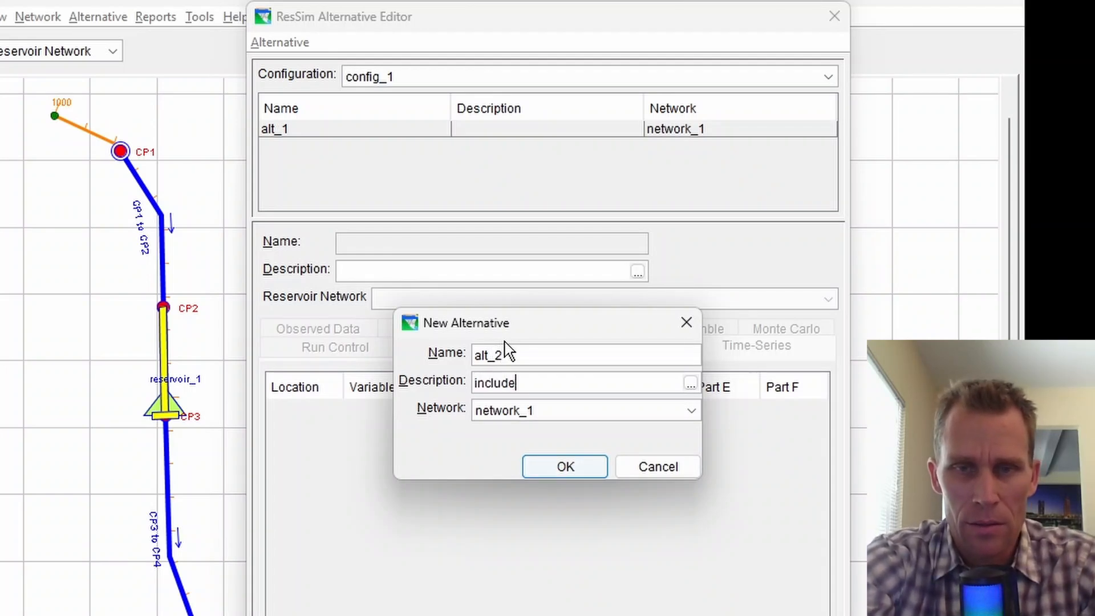
text(s ds release rule)
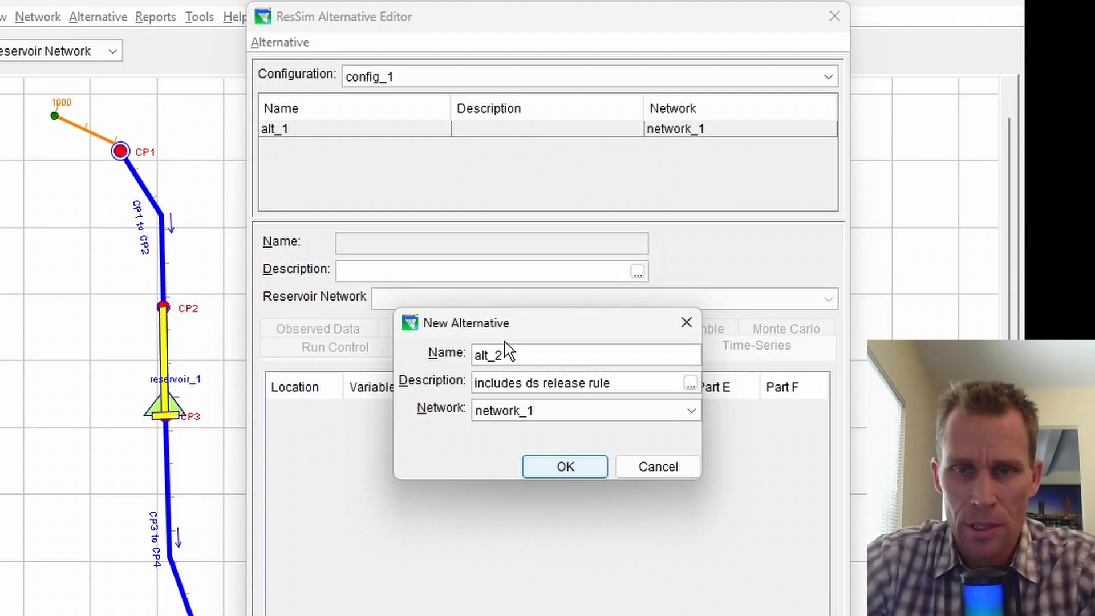
click(536, 472)
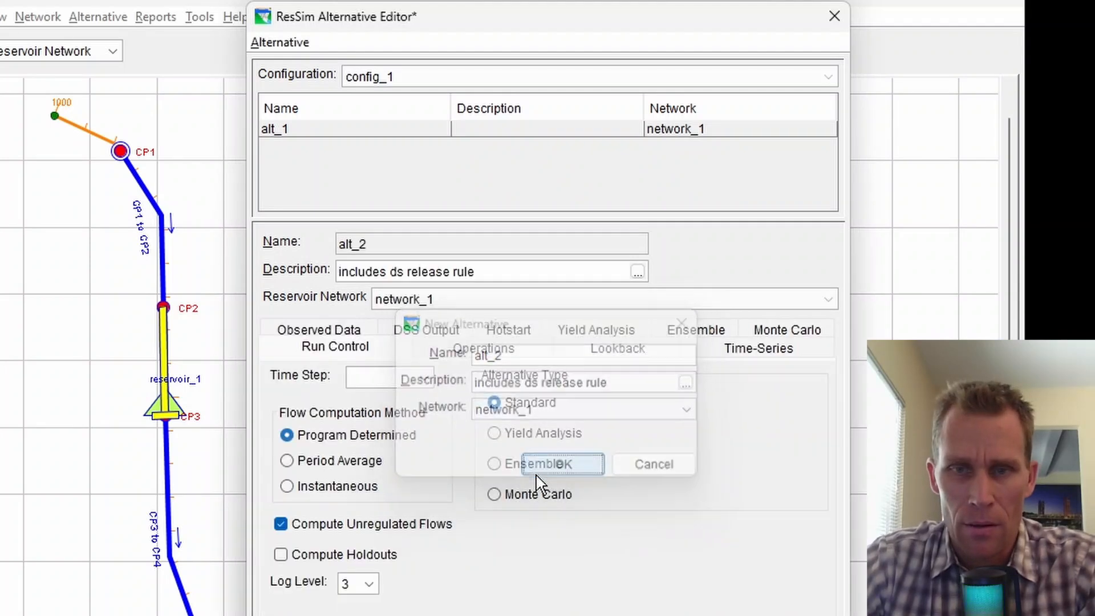
Give alt_2 a 1 Hour time step and assign operation_set to reservoir_1.
click(403, 388)
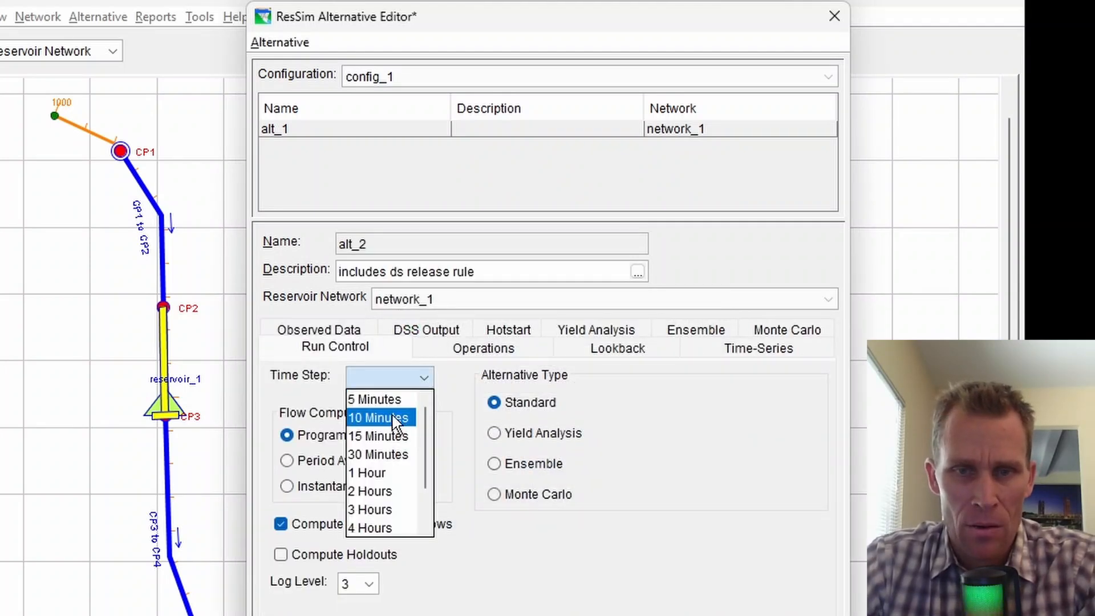
click(388, 470)
click(483, 349)
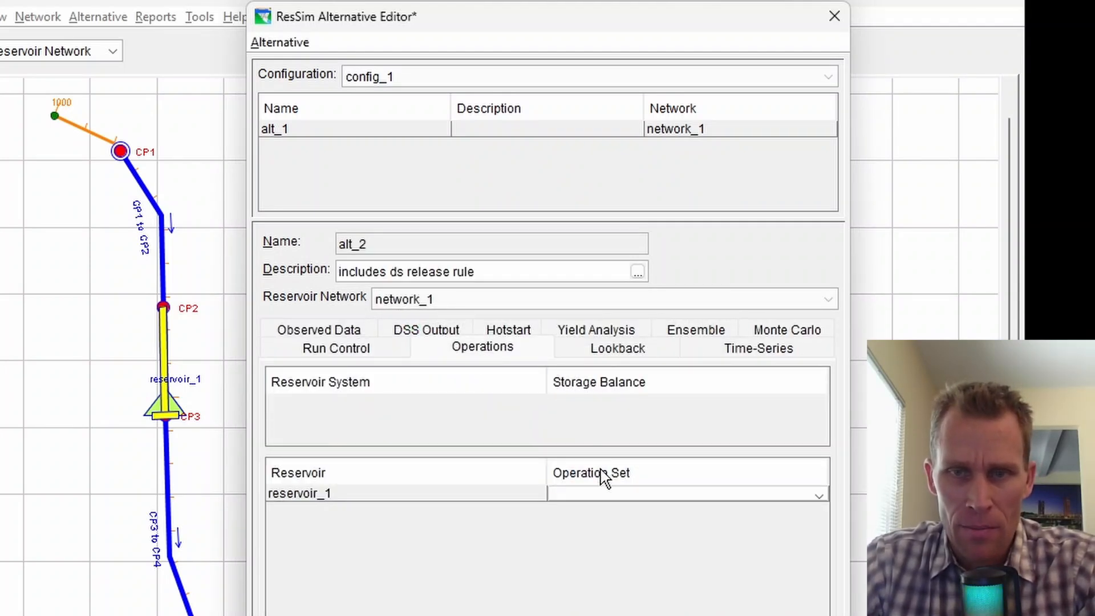
click(606, 494)
click(604, 530)
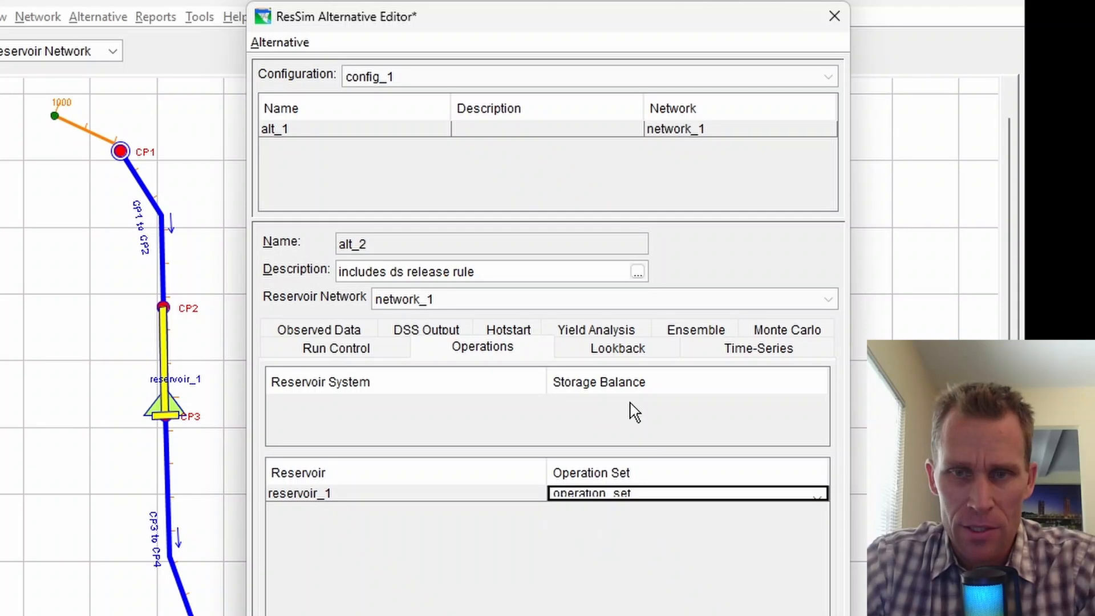
Set lookback elevation to 700 and lookback release to 6822.
click(621, 350)
click(736, 399)
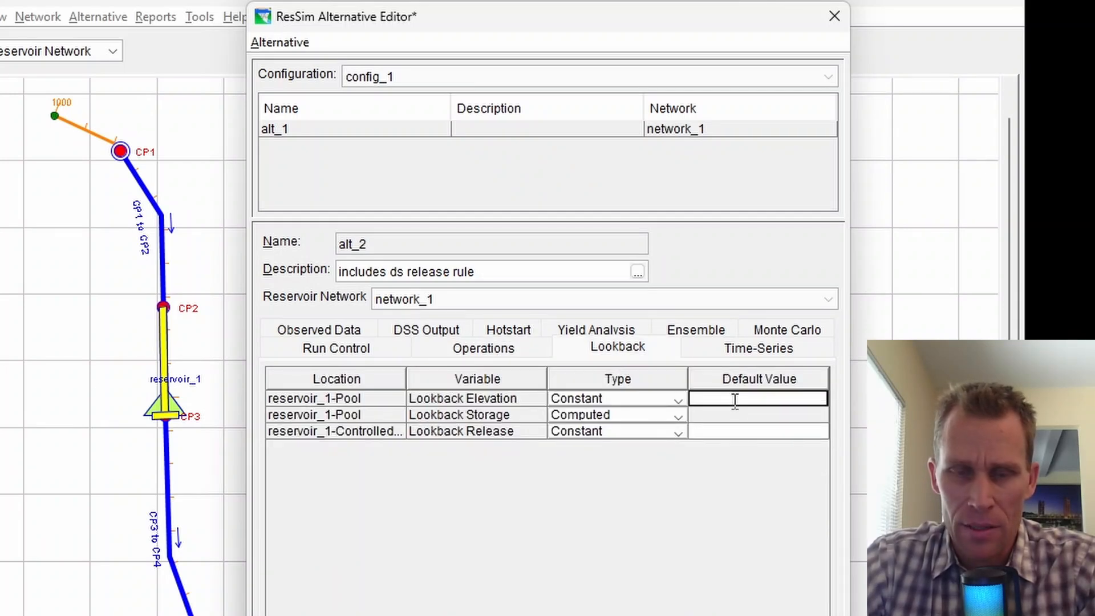
text(700)
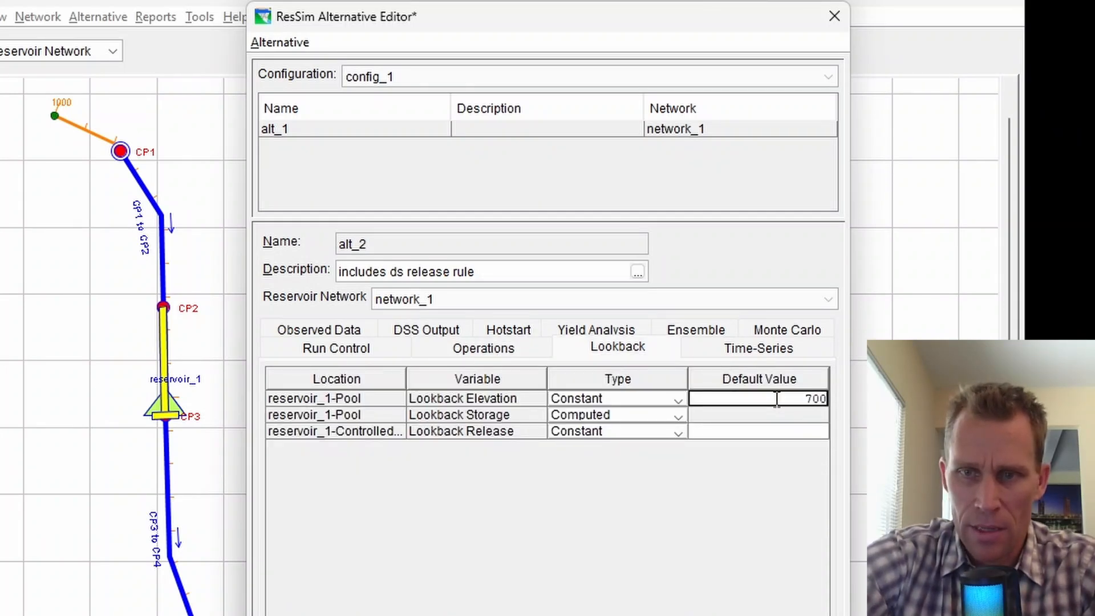
key(Tab)
key(Tab)
key(Tab)
text(7601)
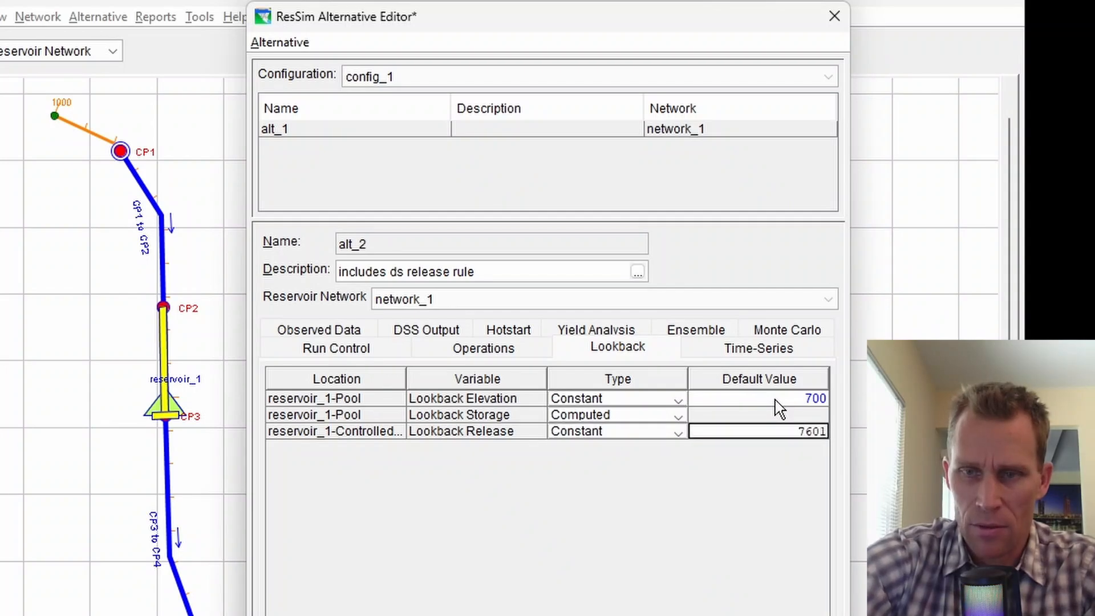
key(BackSpace)
key(BackSpace)
key(BackSpace)
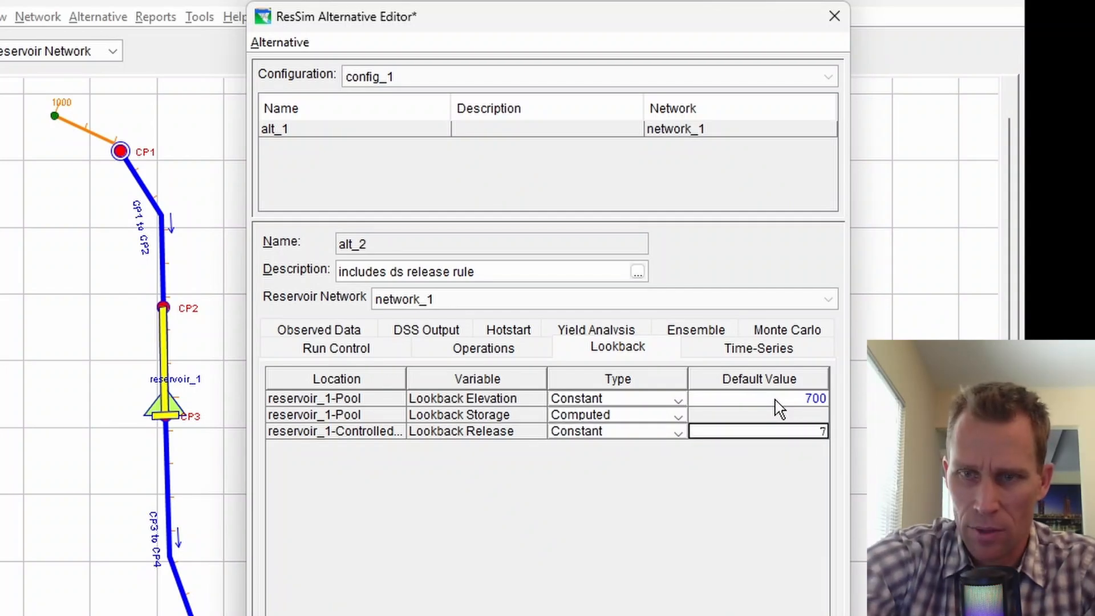
text(4520)
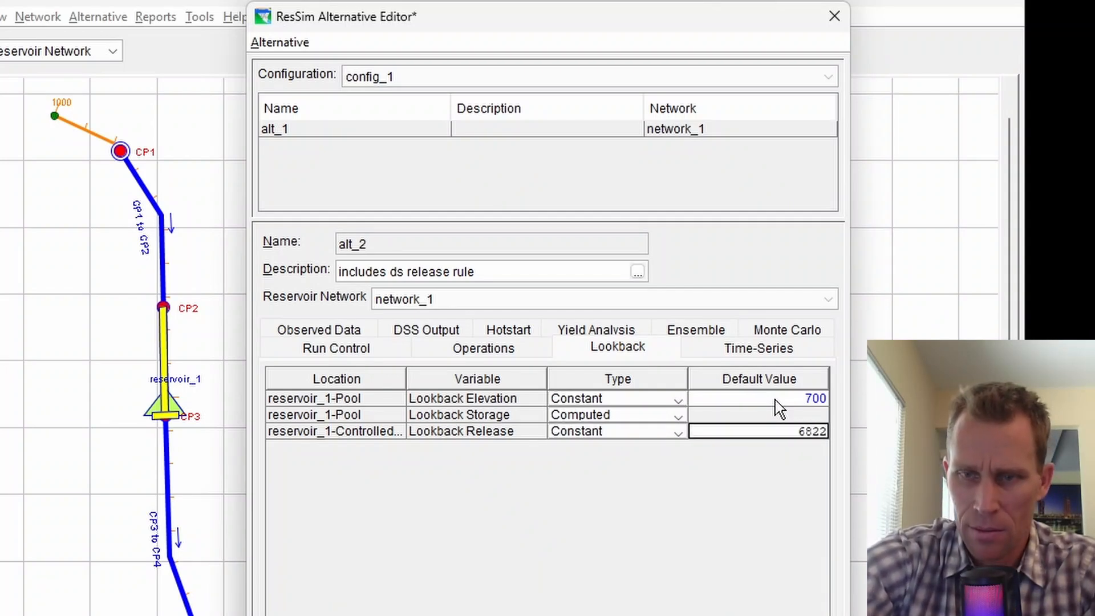
click(711, 357)
Open the DSS path chooser for the CP1 inflow and look through its File menu.
click(631, 408)
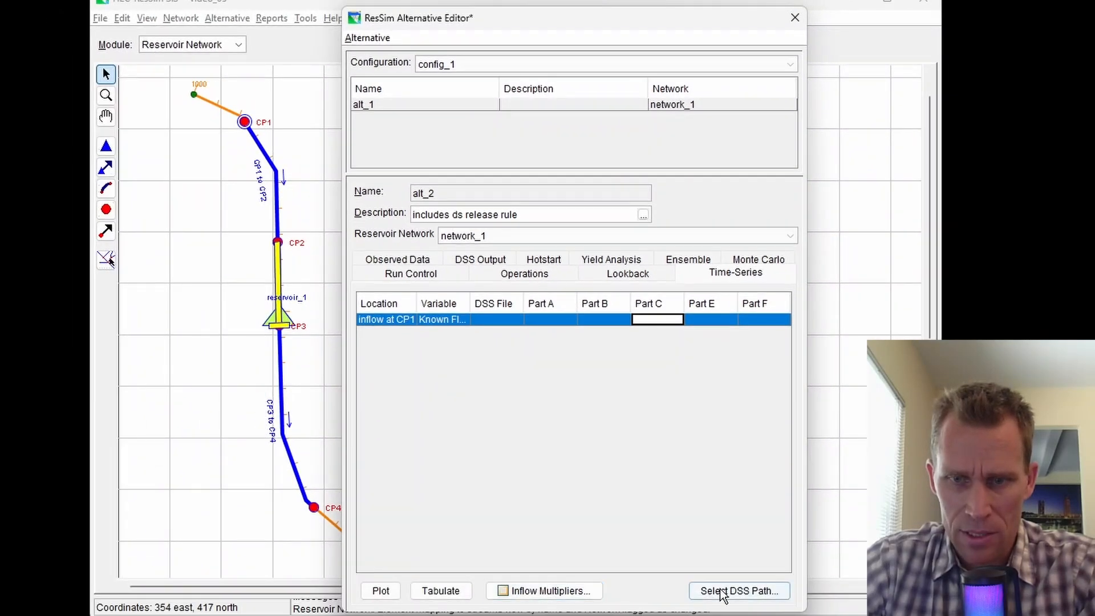
click(723, 591)
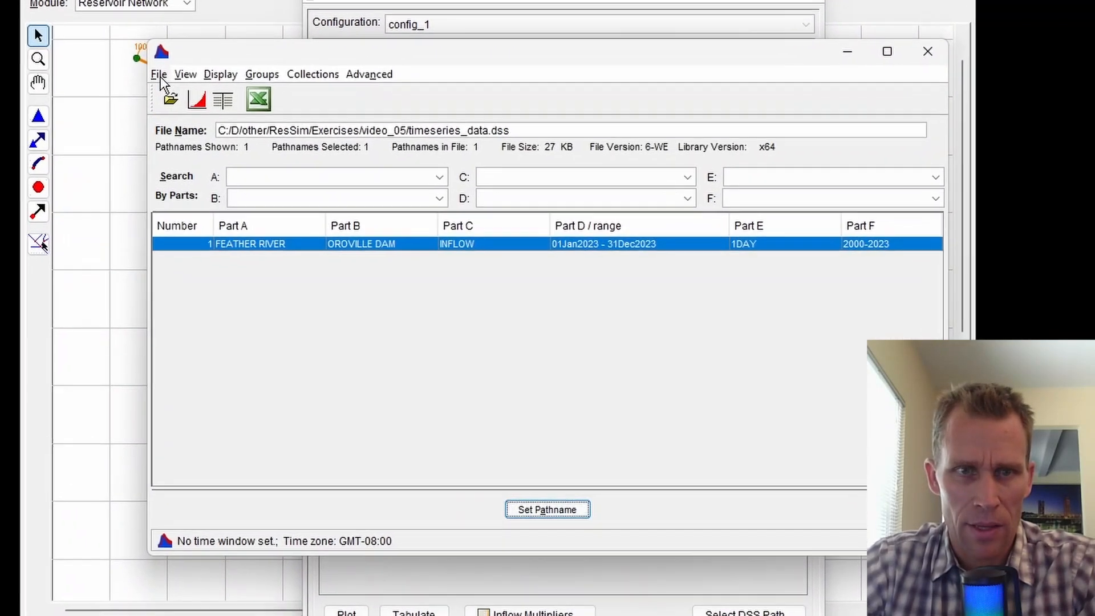
click(211, 107)
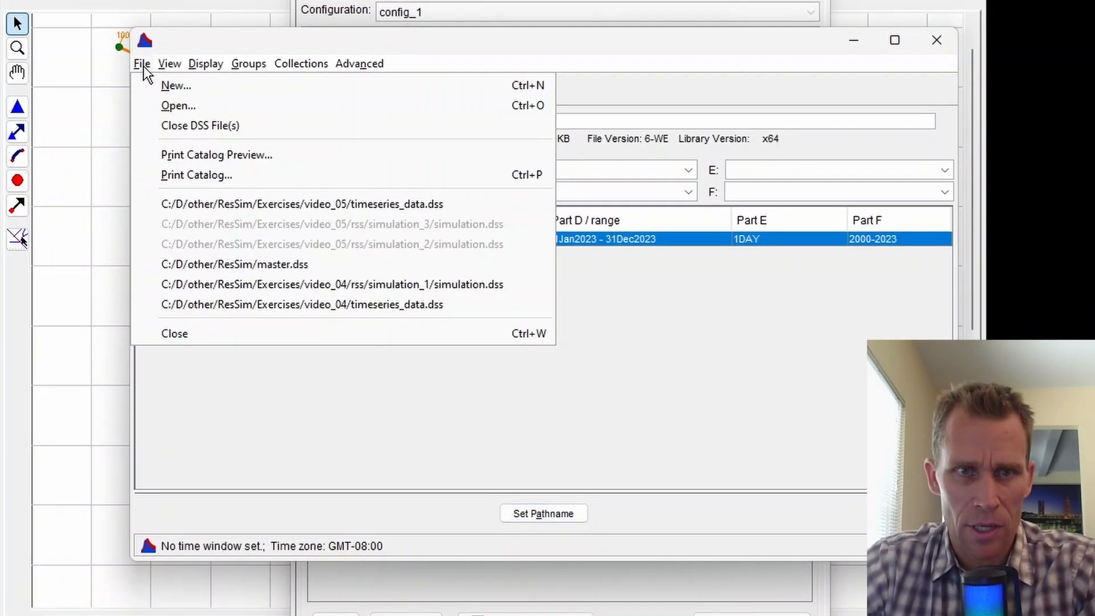
mouse_move(244, 106)
click(208, 38)
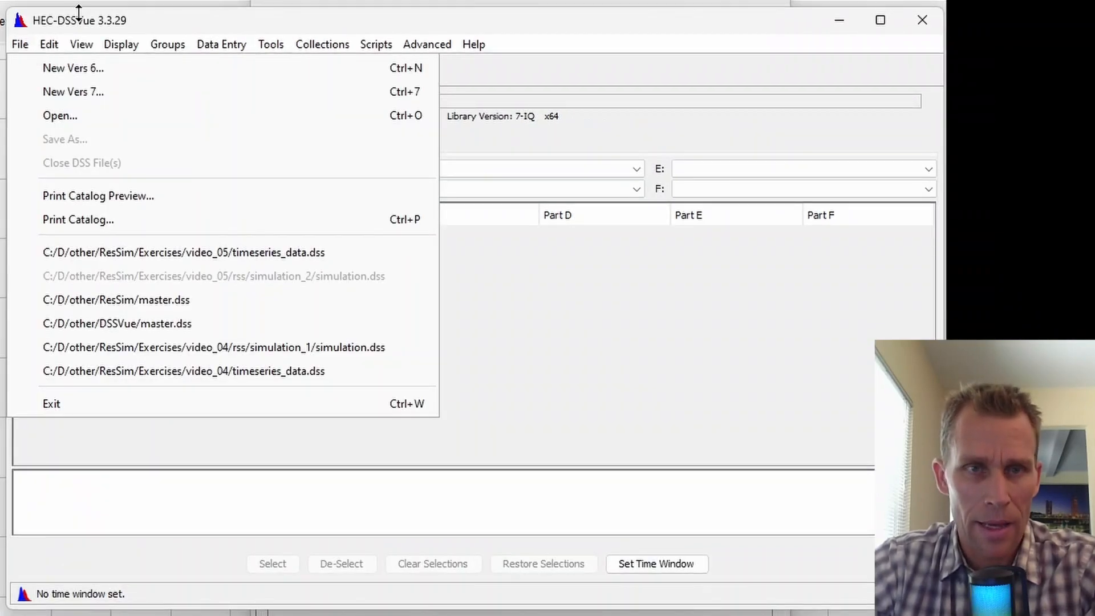
Open timeseries_data.dss in HEC-DSSVue and select the FEATHER RIVER inflow record.
click(103, 19)
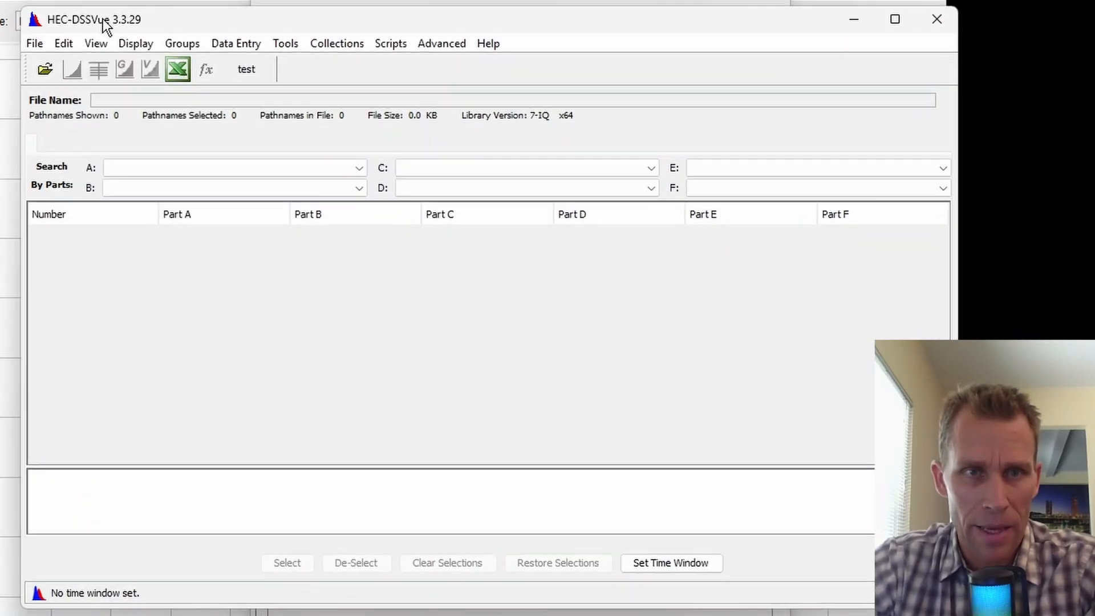
drag(103, 19, 92, 22)
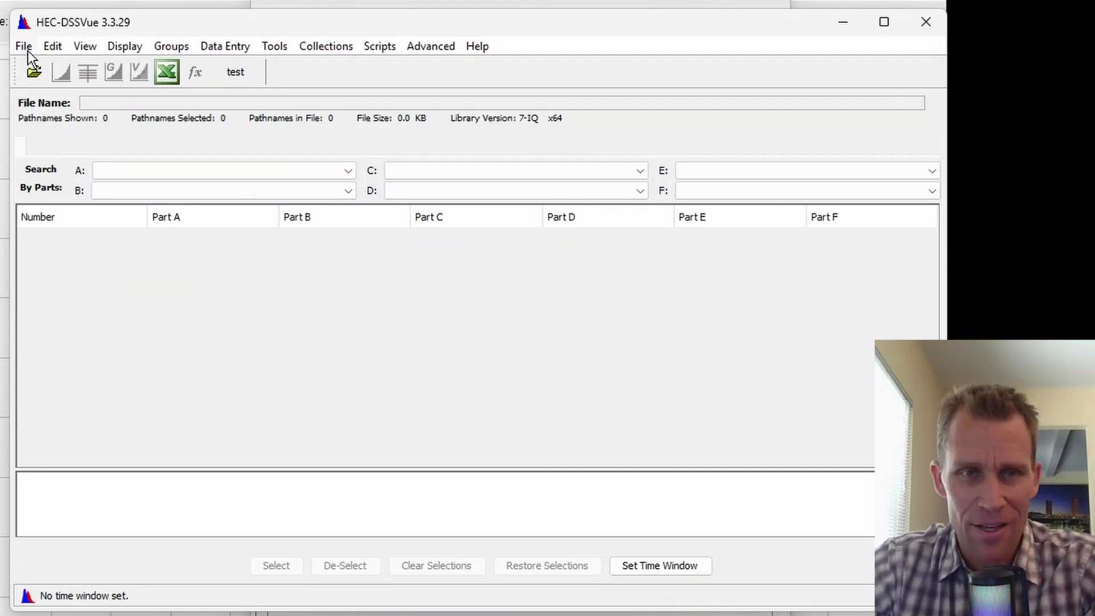
click(28, 49)
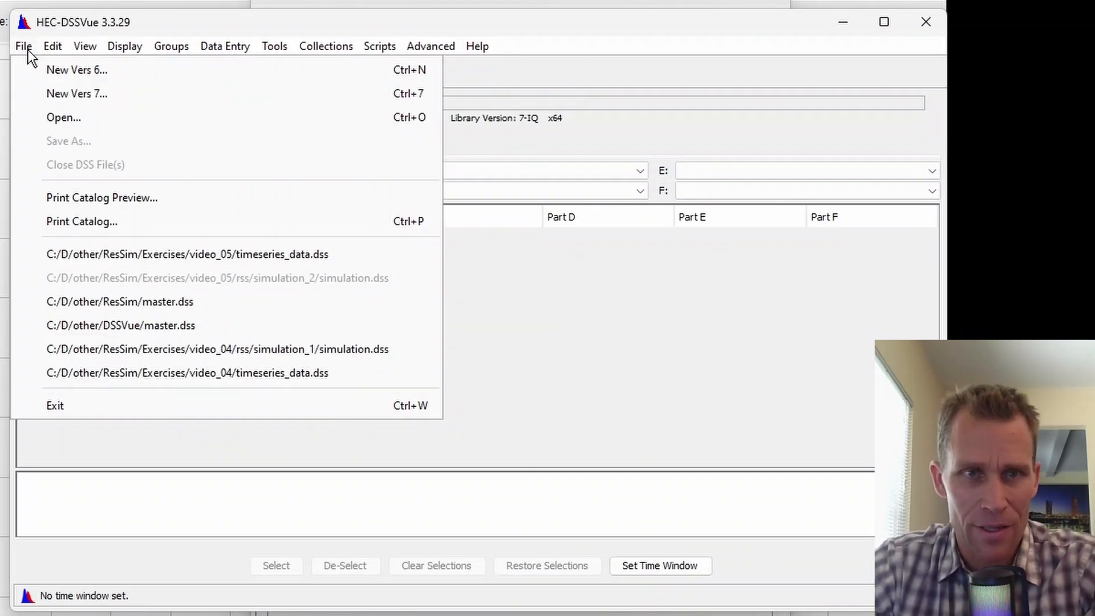
click(51, 117)
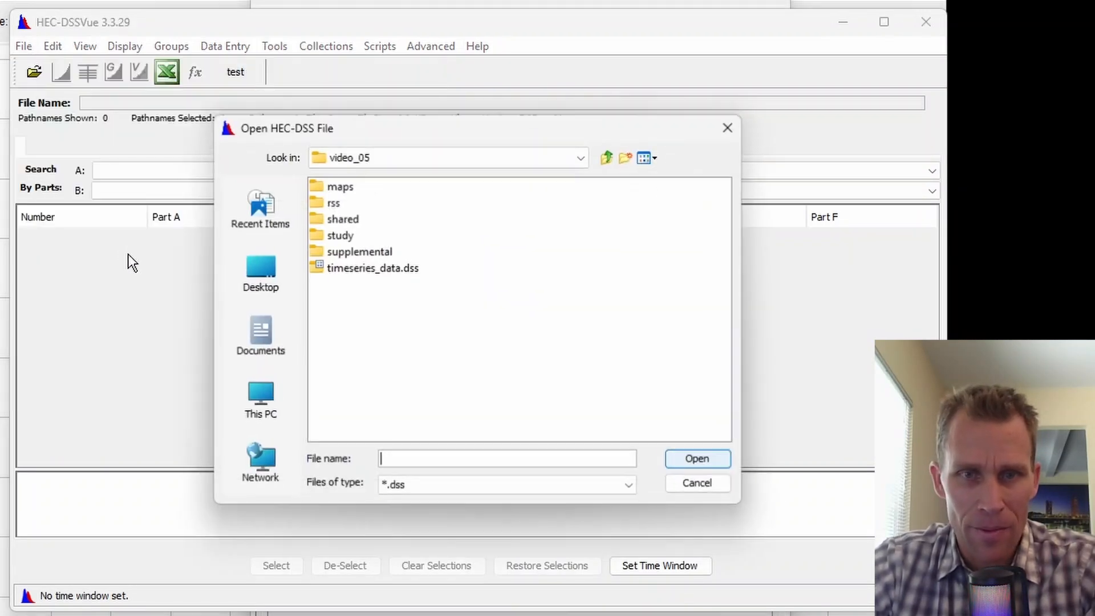
click(362, 265)
click(696, 462)
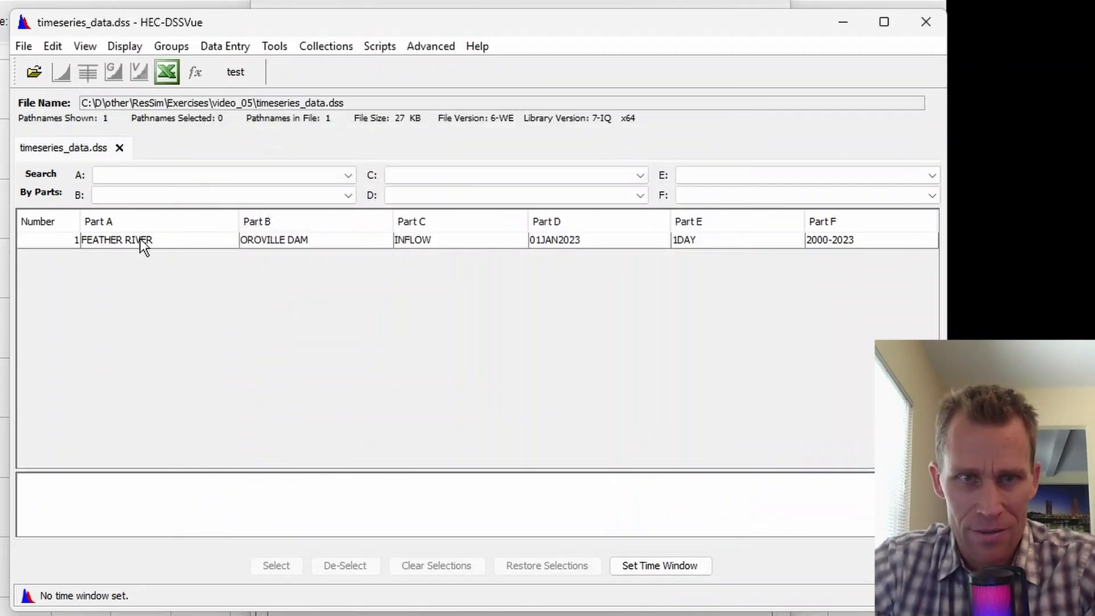
click(108, 240)
Copy the record into rss/simulation_1/simulation.dss, overwriting the old copy, then close DSSVue.
click(51, 46)
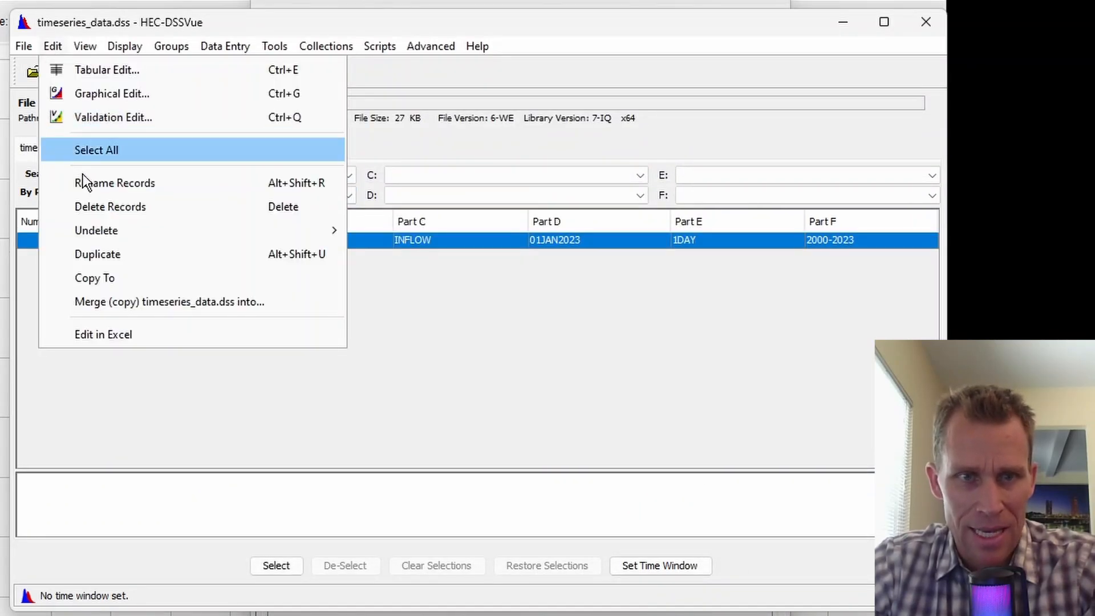
click(96, 277)
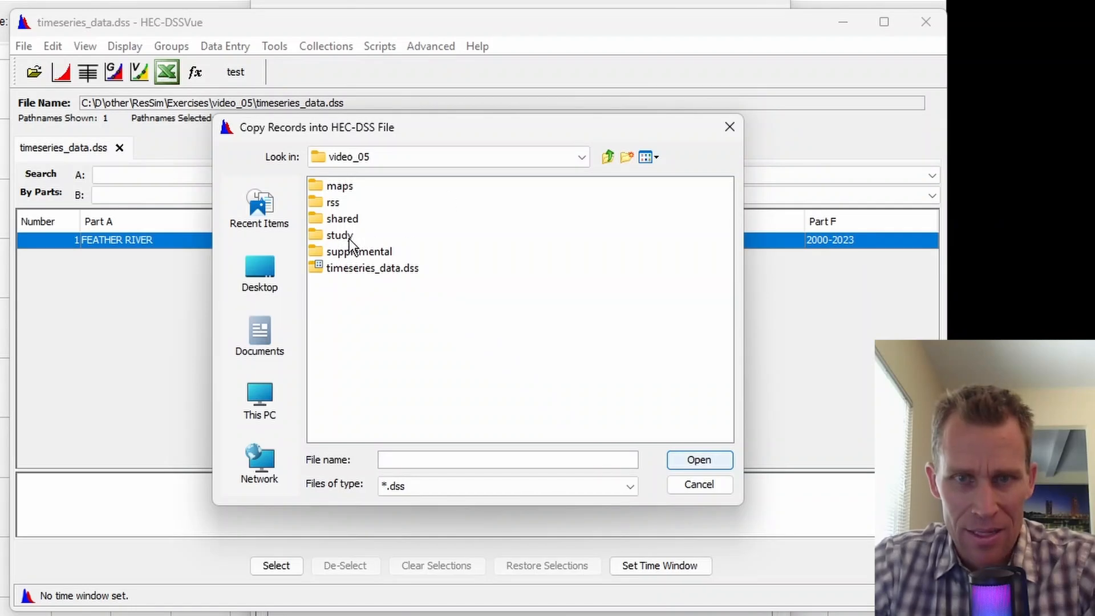
double_click(337, 202)
double_click(342, 188)
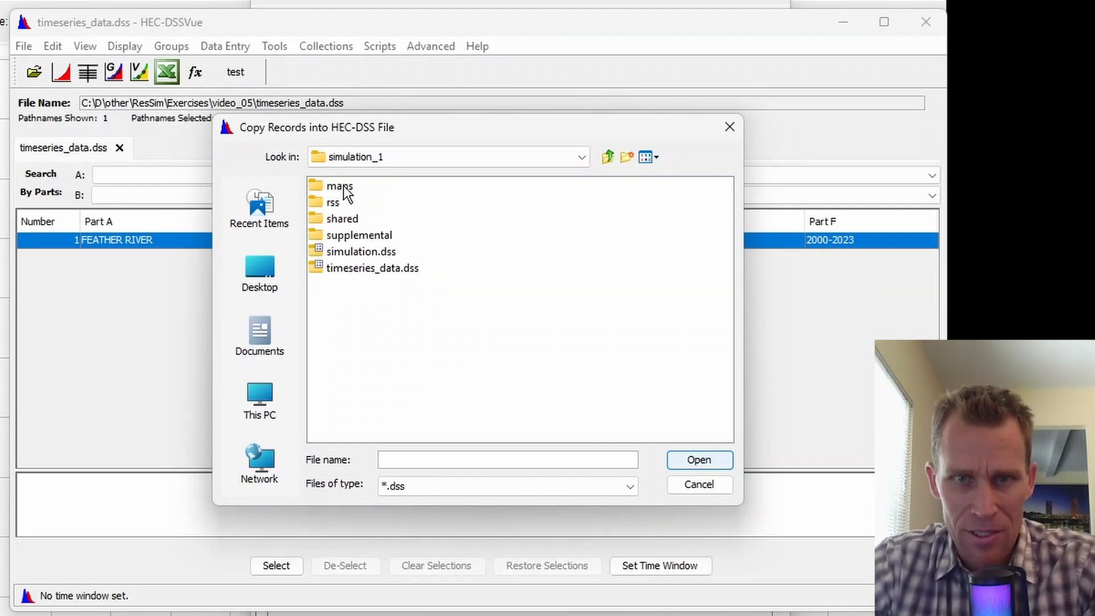
double_click(351, 255)
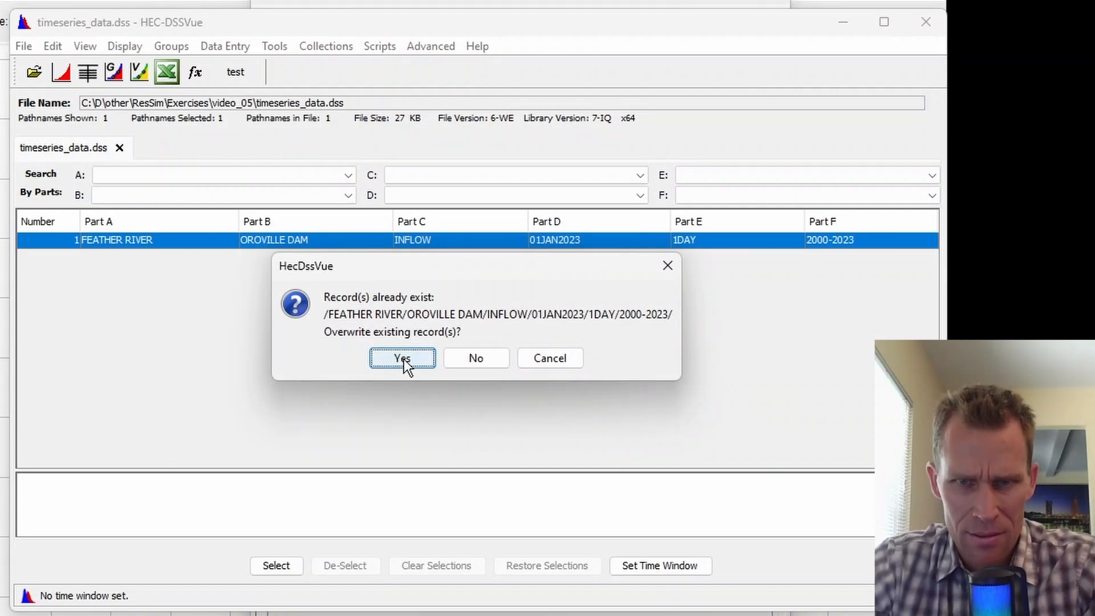
click(403, 359)
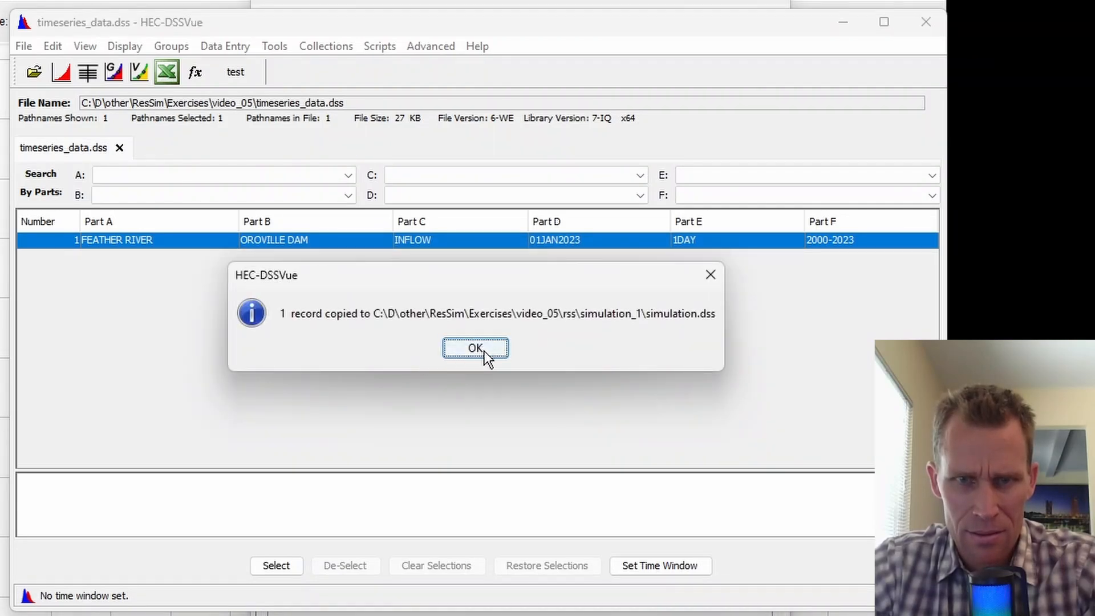
click(488, 349)
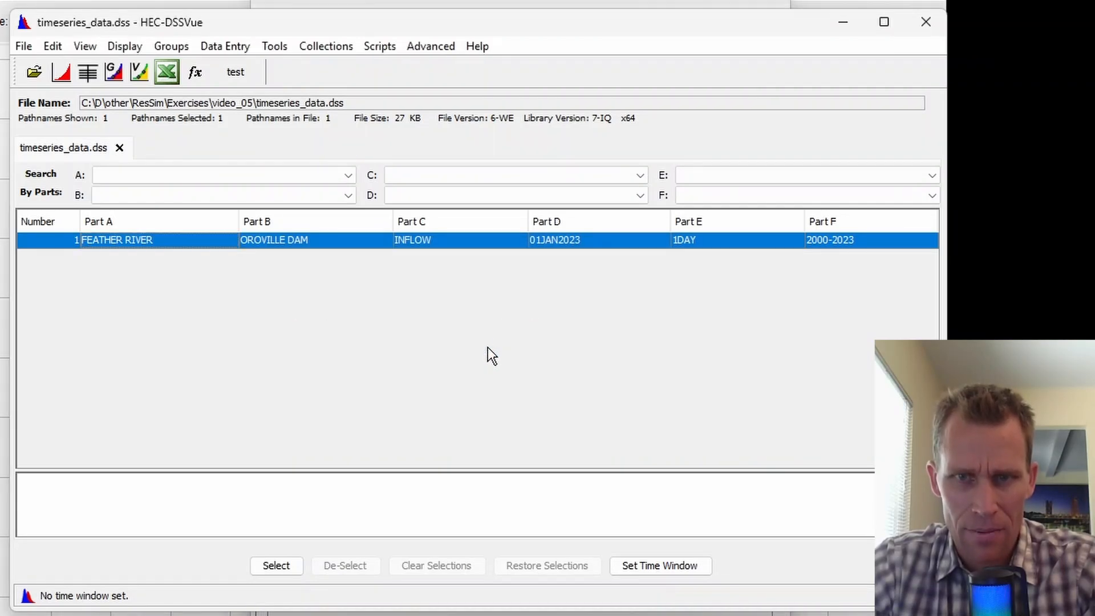
click(926, 22)
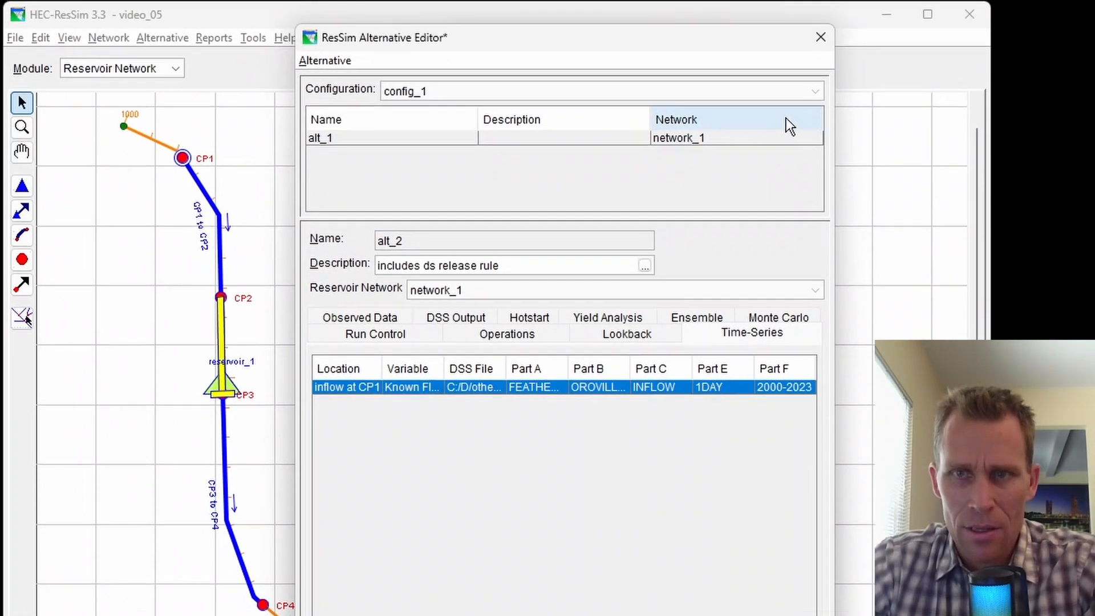
Save alt_2 and the reservoir network, closing the alternative editor.
click(325, 60)
click(337, 104)
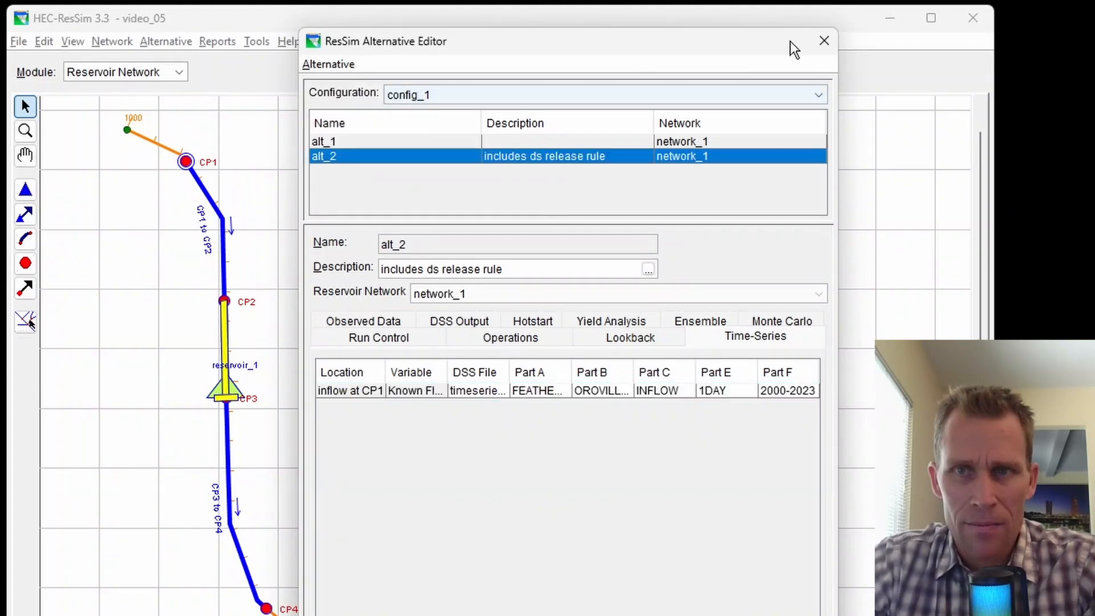
click(824, 41)
click(112, 41)
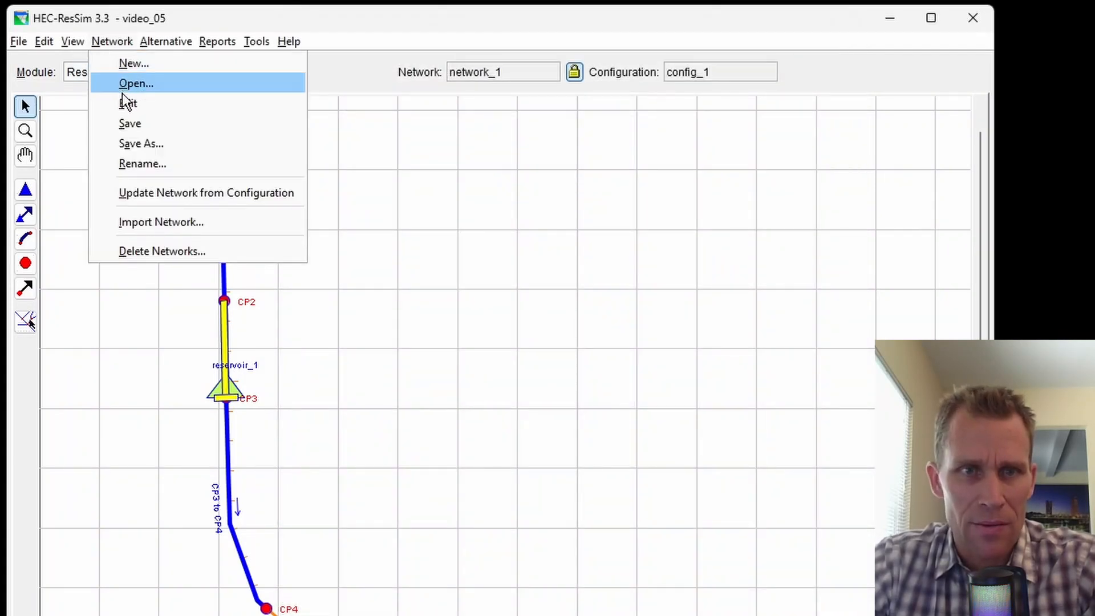
click(129, 121)
Switch to the Simulation module and add alt_2 to simulation_1.
click(166, 70)
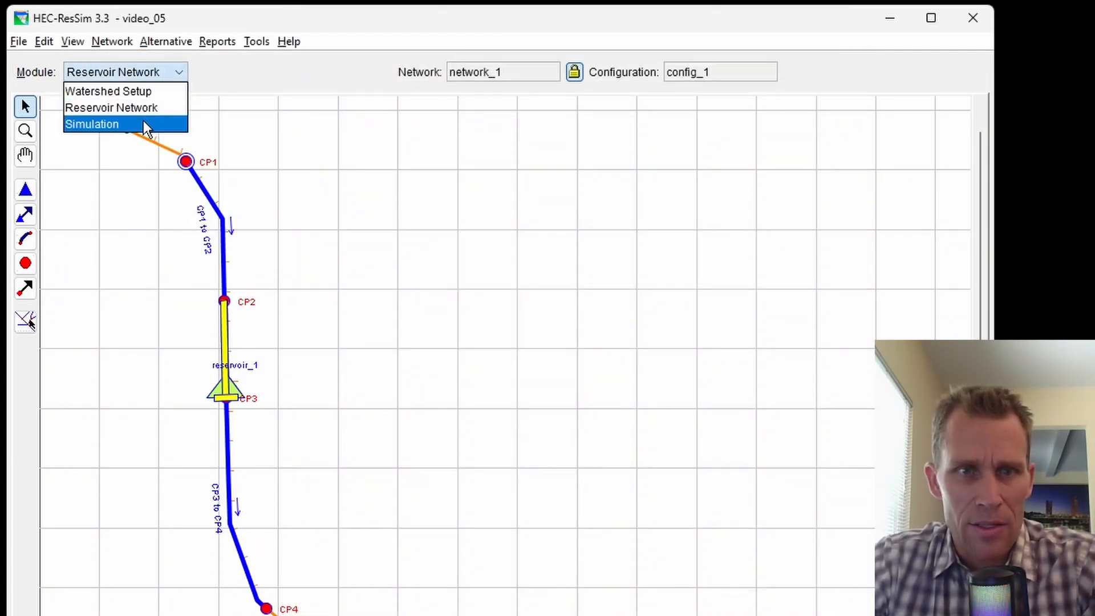
click(142, 121)
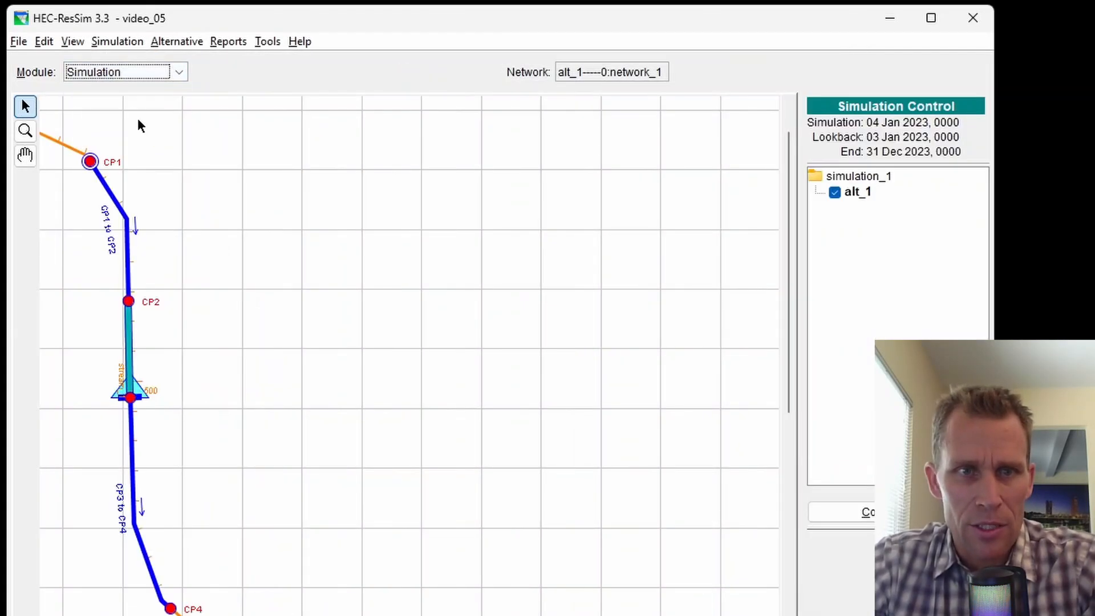
right_click(847, 178)
click(876, 272)
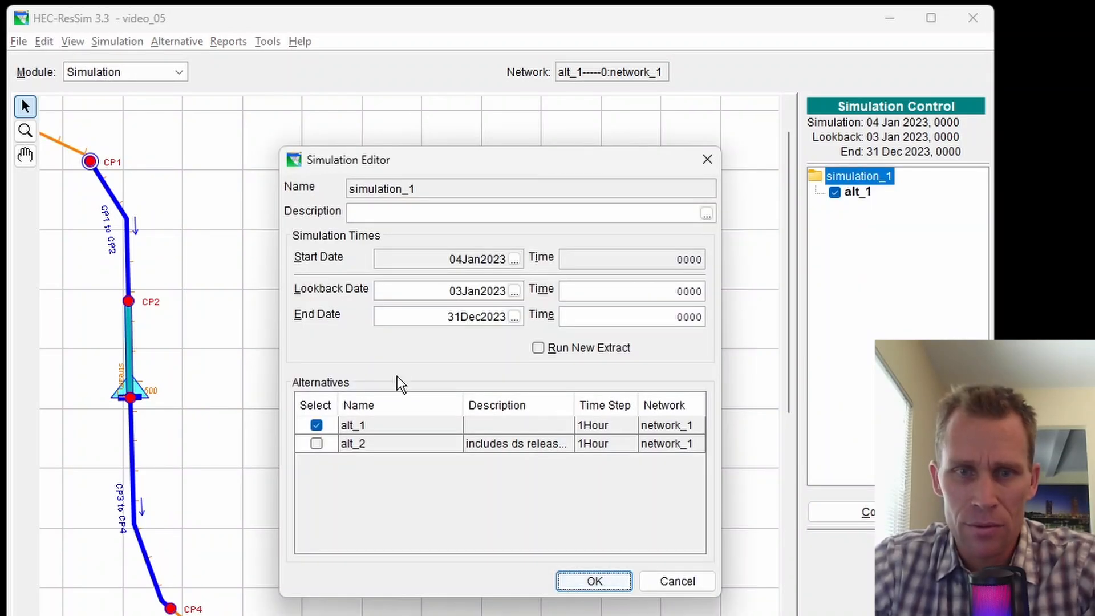
click(316, 443)
click(596, 581)
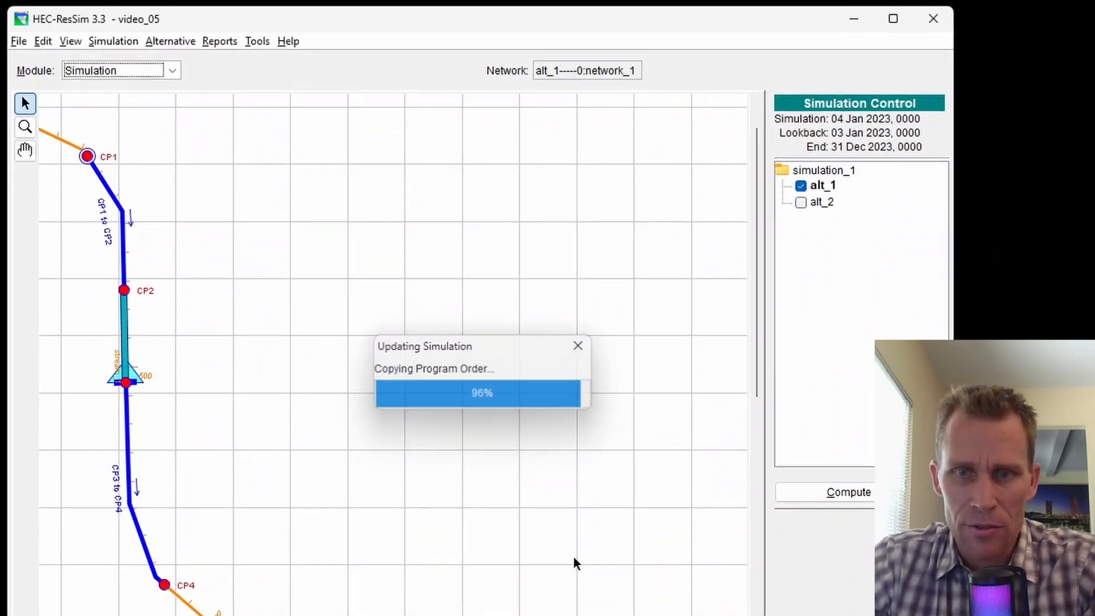
Make alt_2 active, compute it, and plot reservoir_1's simulated results.
right_click(798, 205)
click(822, 265)
click(859, 484)
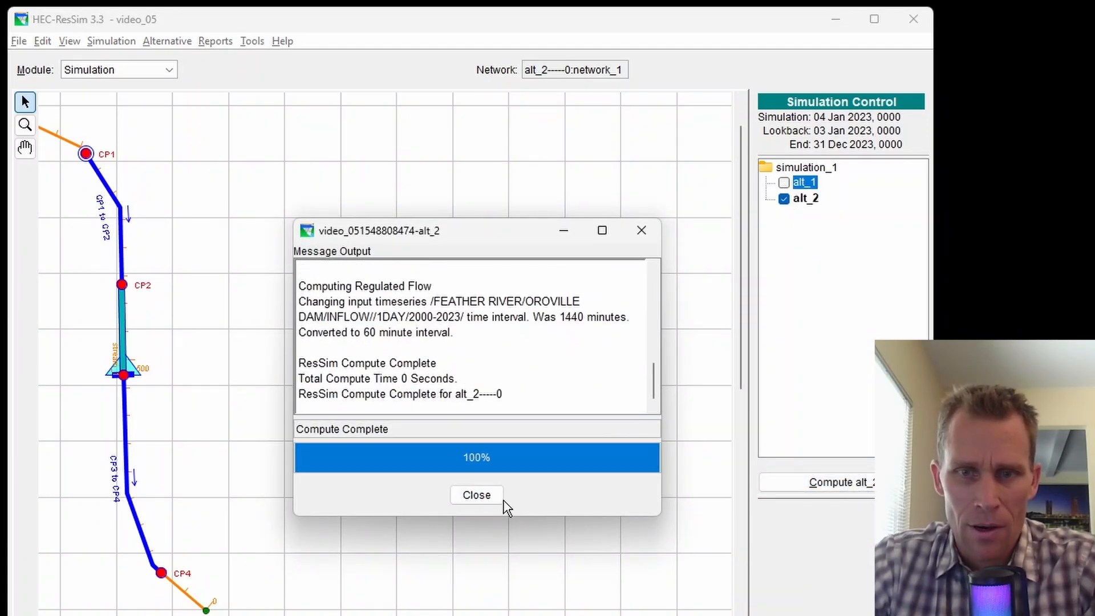
click(489, 495)
right_click(144, 364)
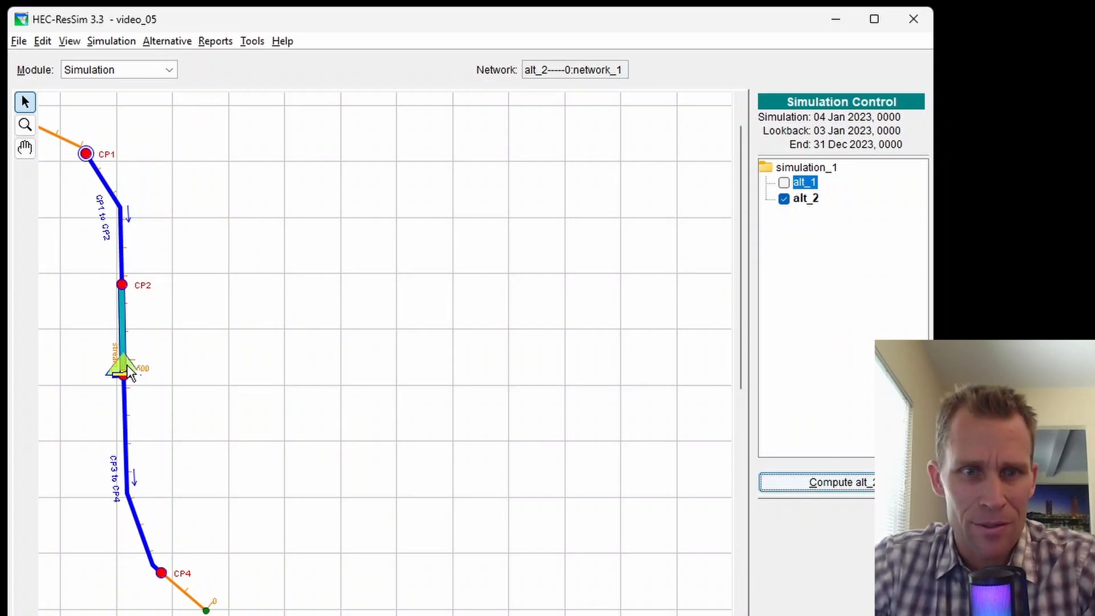
click(171, 421)
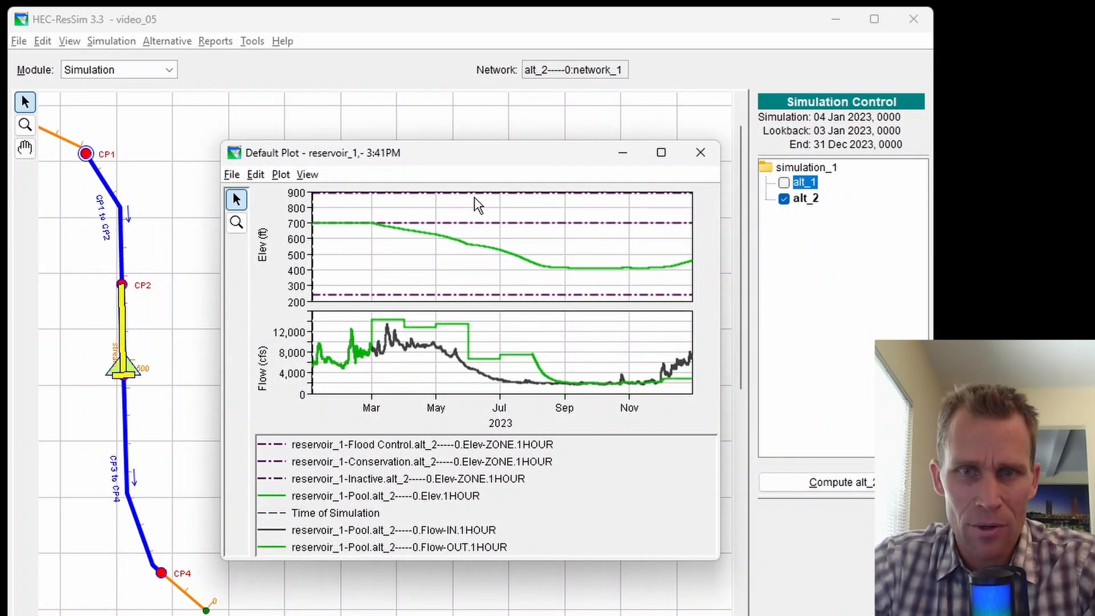
Move and enlarge the alt_2 reservoir_1 plot, highlighting Pool Elev, then the Flow-OUT curve.
drag(506, 154, 475, 89)
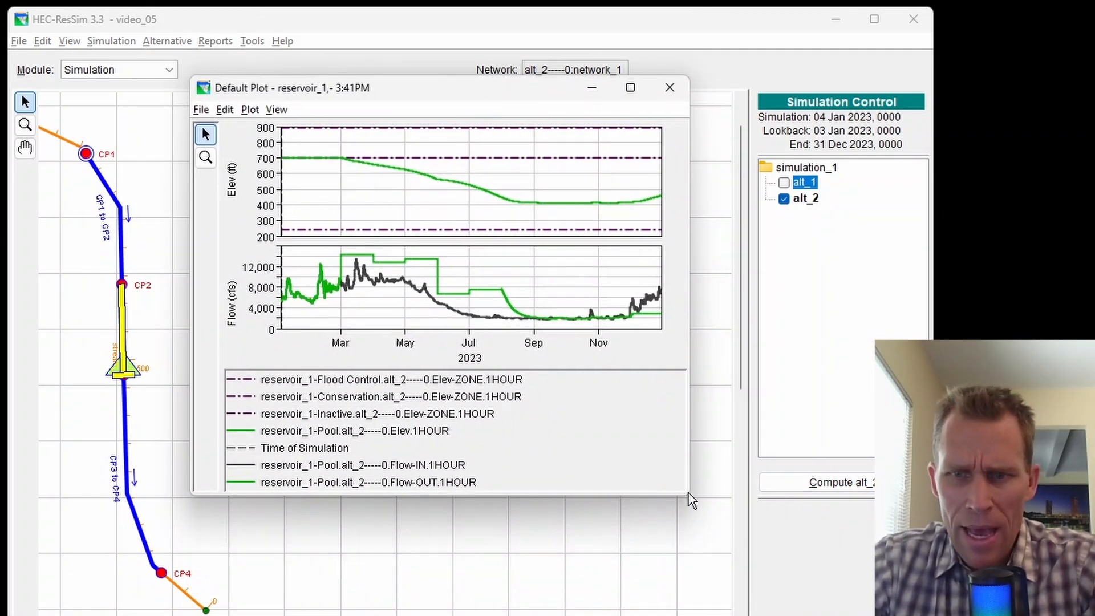
drag(689, 499, 813, 612)
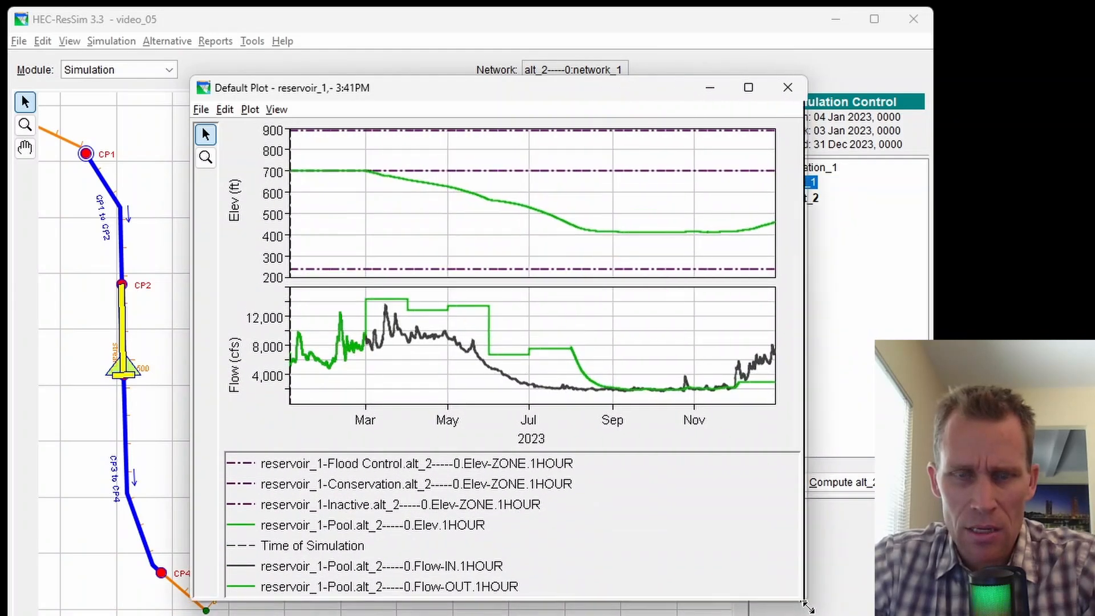
click(332, 536)
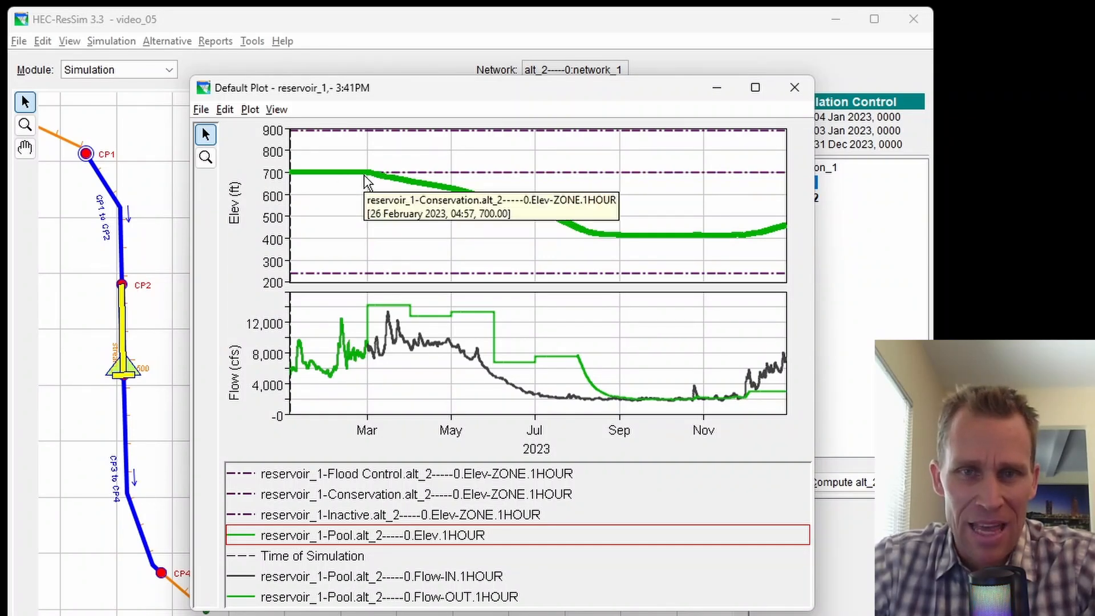
mouse_move(432, 191)
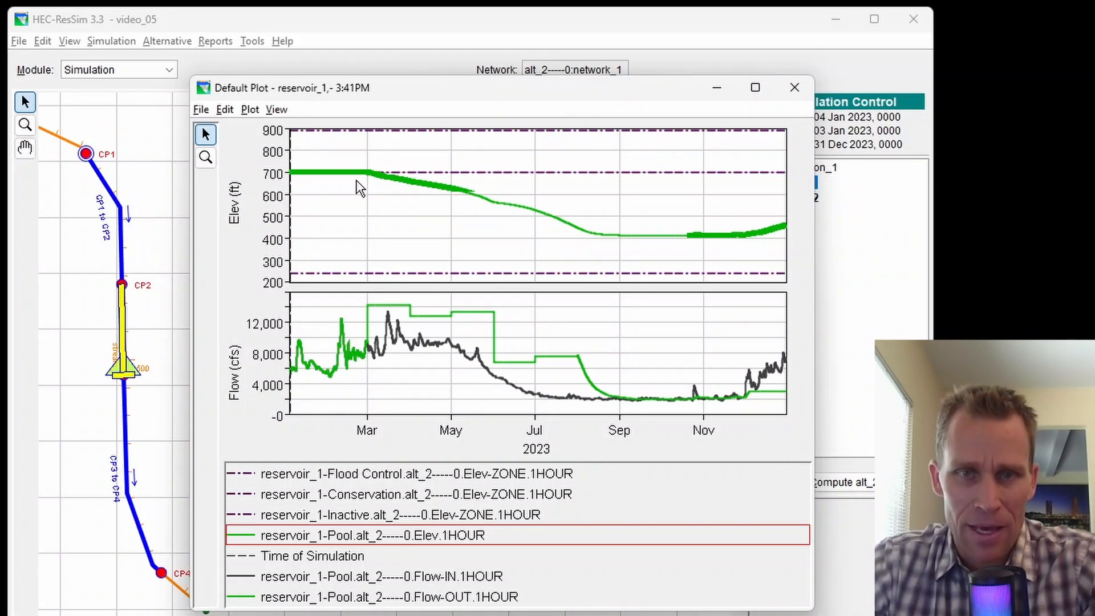
click(376, 340)
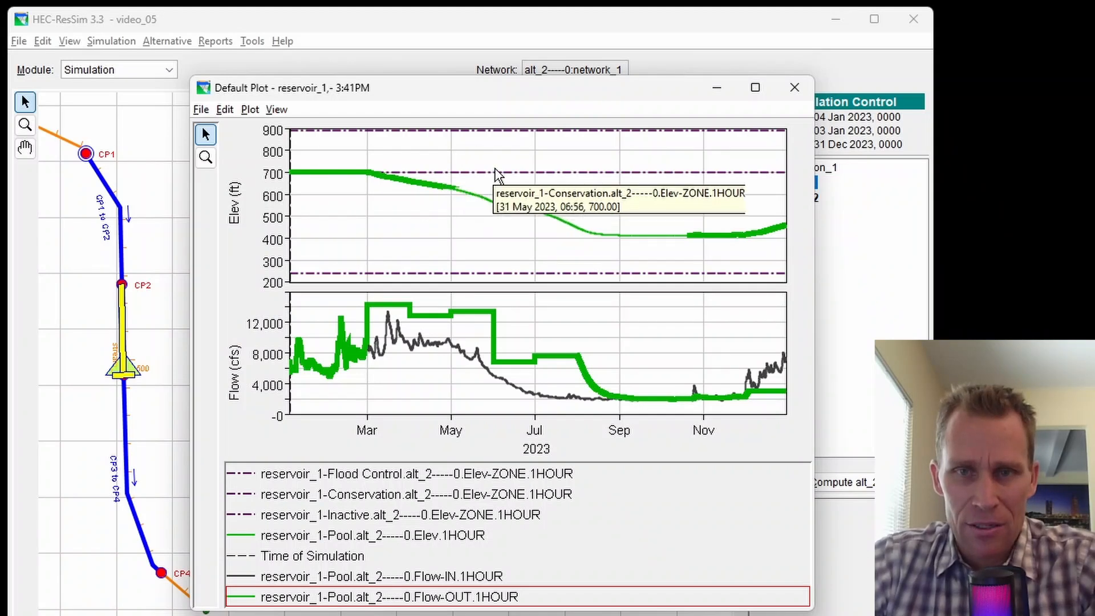
Close the alt_2 Default Plot window and return to the Reservoir Network module.
mouse_move(576, 356)
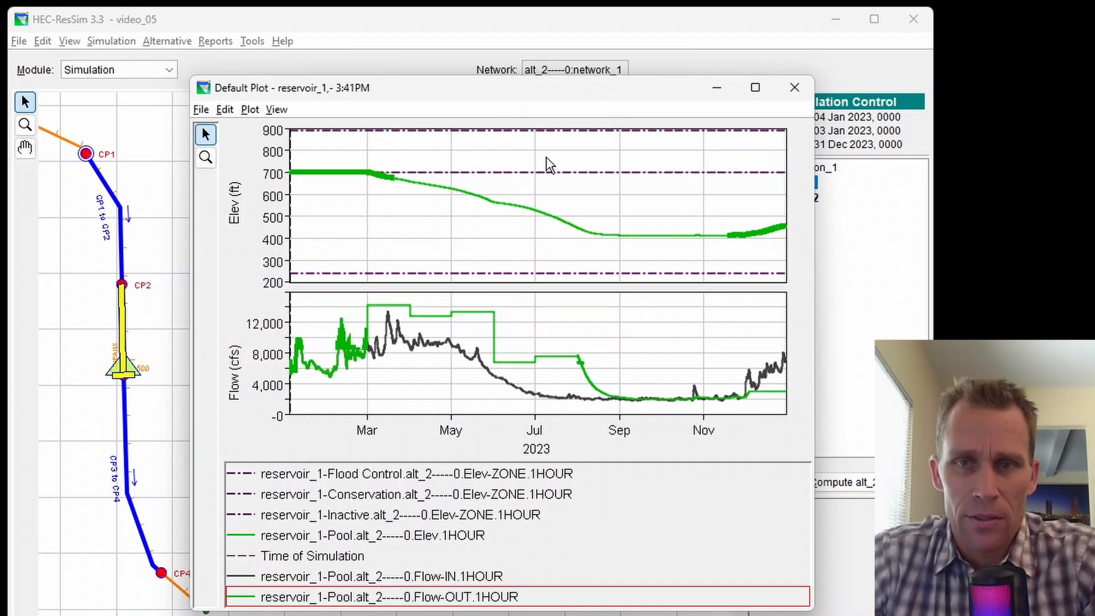
click(784, 95)
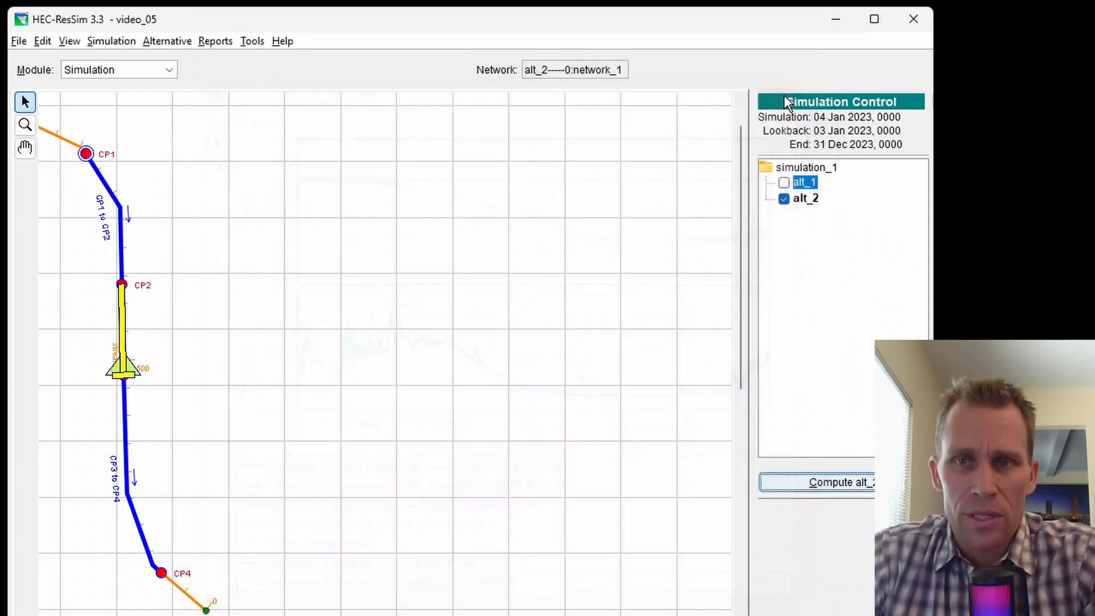
click(160, 71)
click(145, 103)
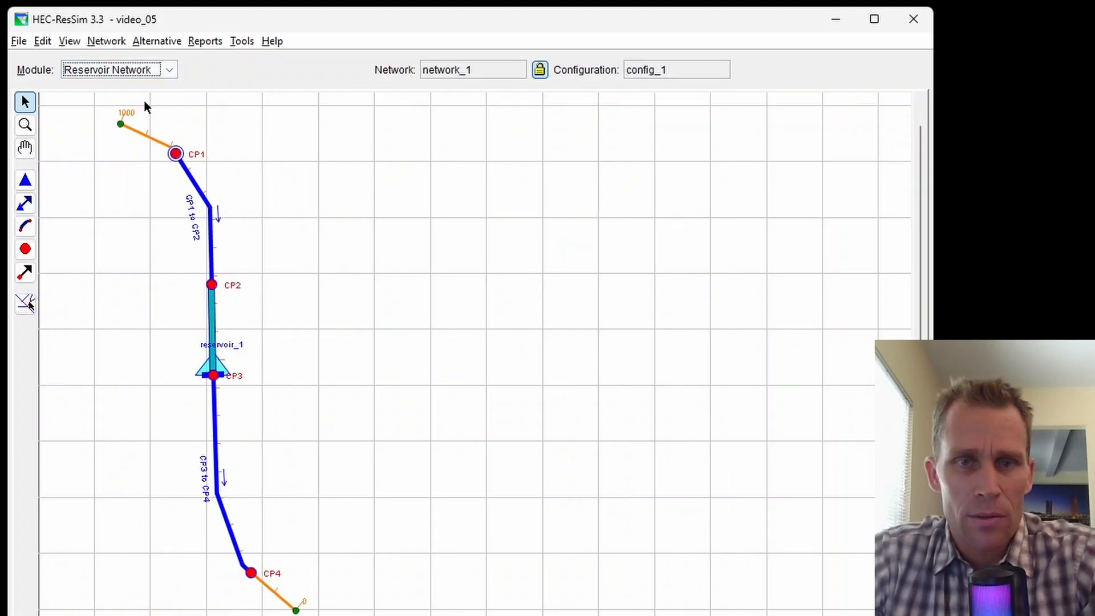
Open reservoir_1's properties and select the Conservation zone's 700.0 ft 01Jan top elevation.
right_click(209, 368)
click(249, 402)
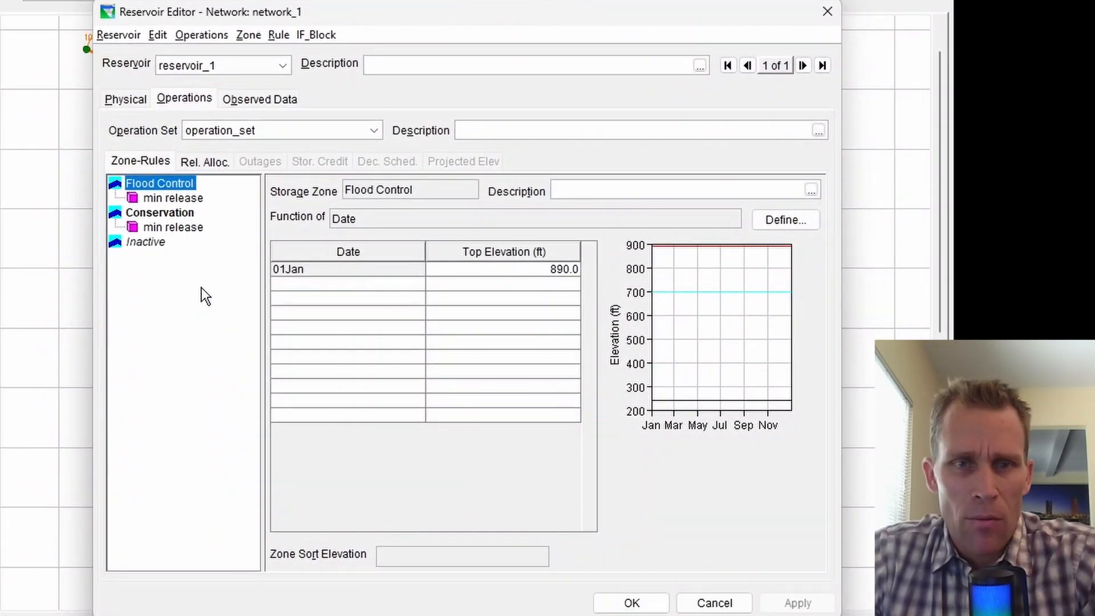
click(162, 214)
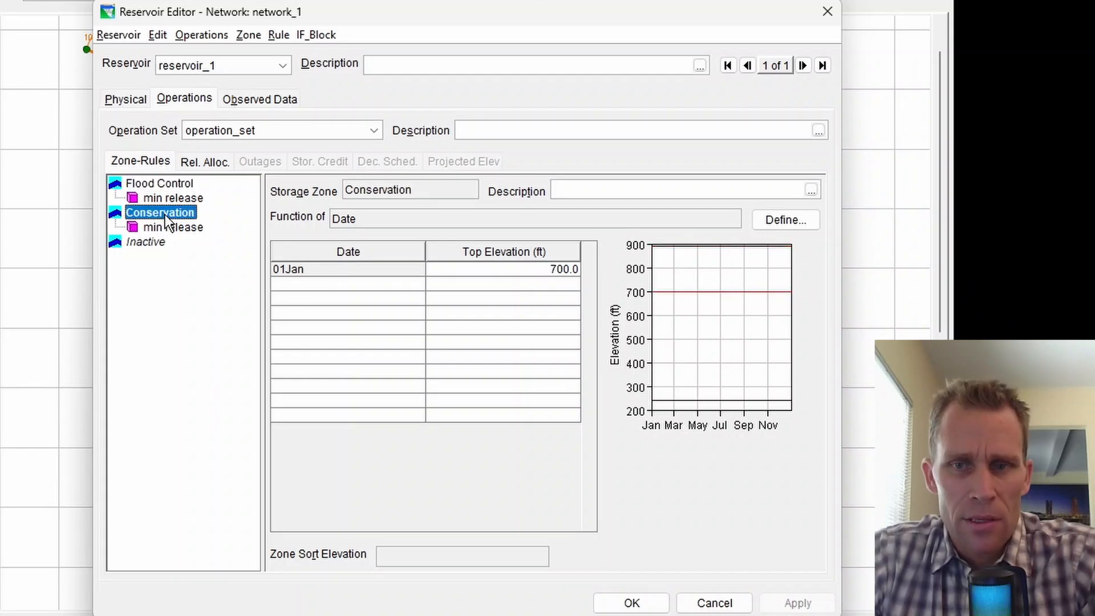
click(515, 272)
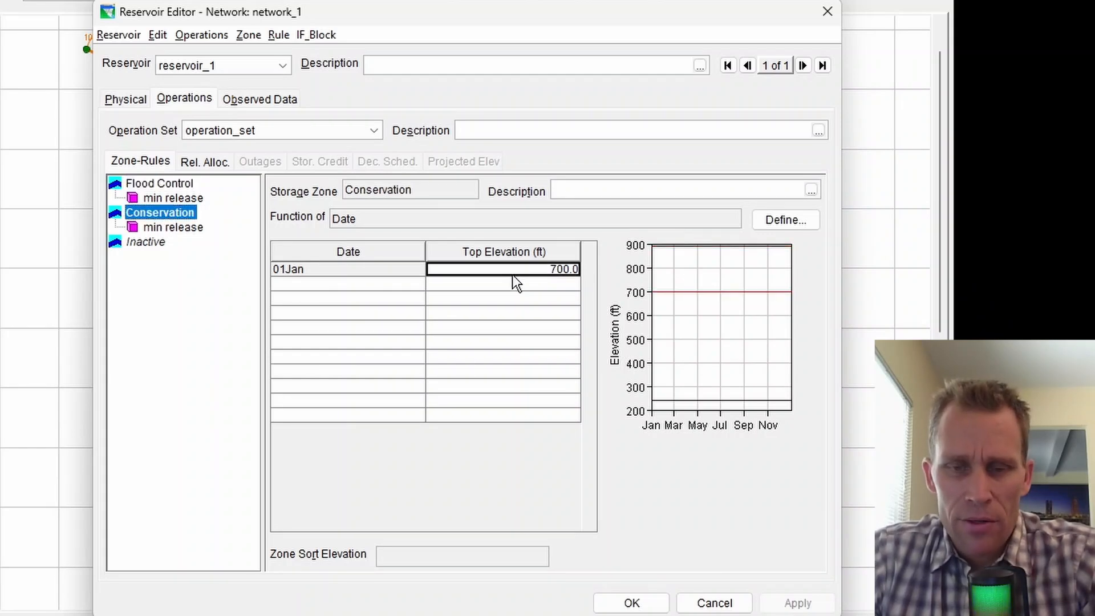
mouse_move(551, 615)
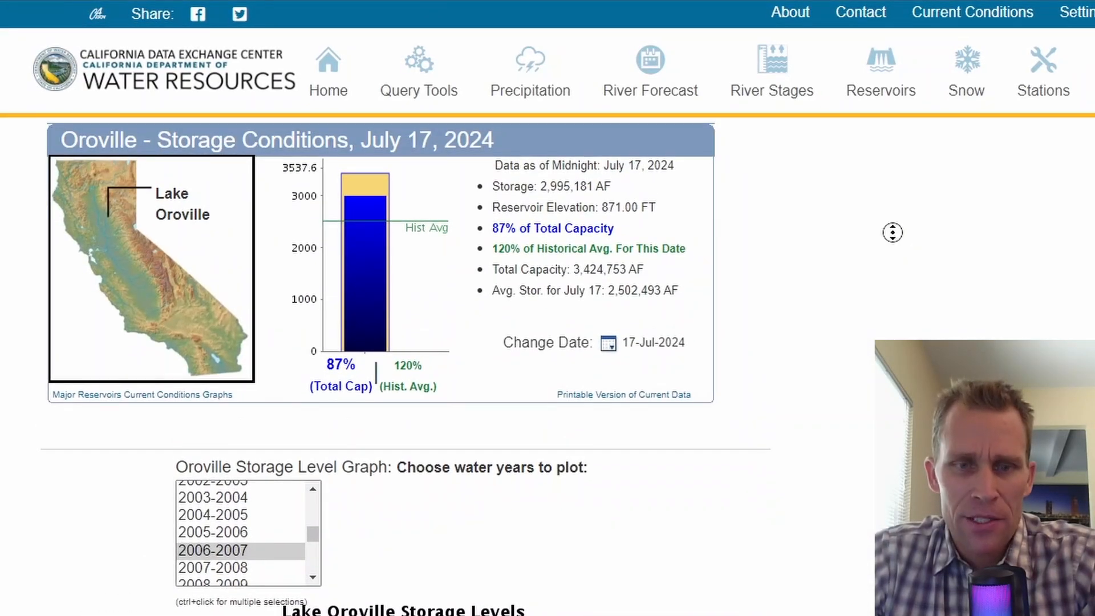
scroll(893, 233, down, 7)
scroll(892, 282, down, 5)
scroll(809, 357, down, 2)
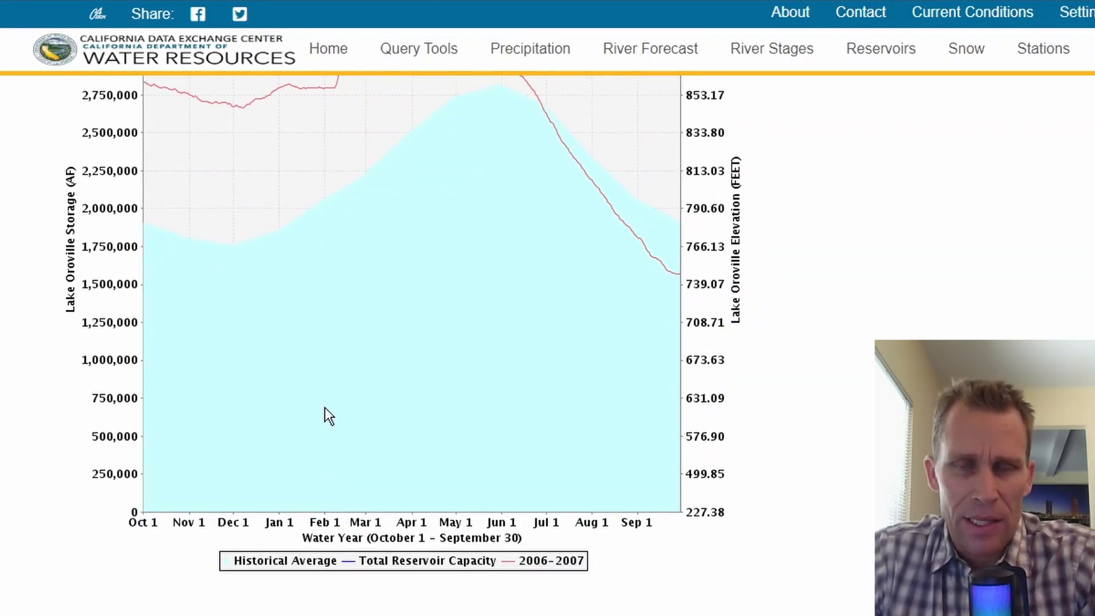
scroll(324, 407, up, 2)
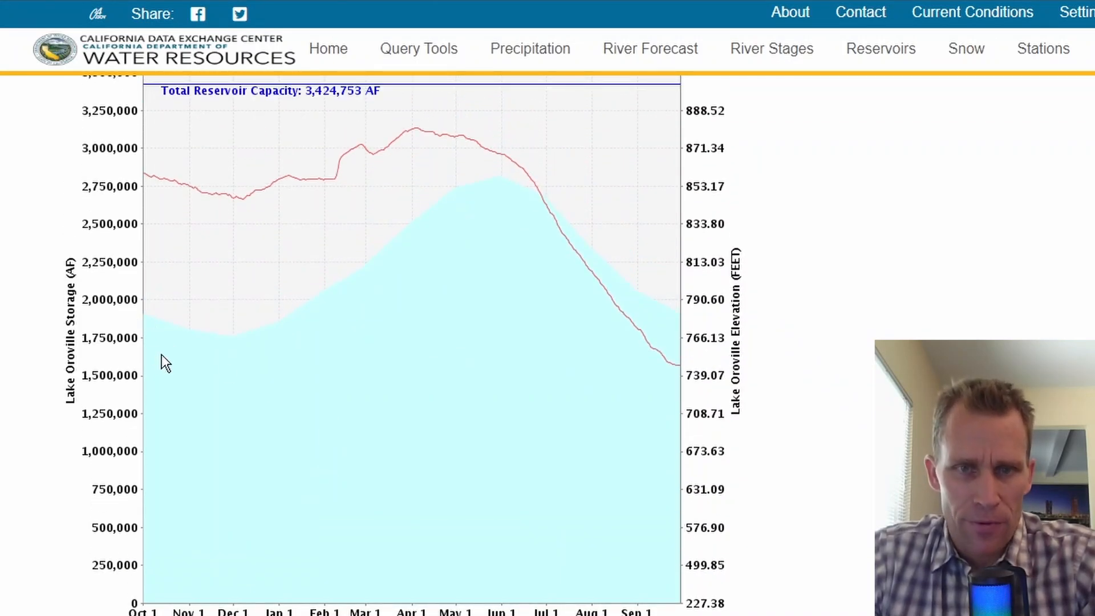
scroll(240, 371, up, 2)
scroll(205, 388, down, 1)
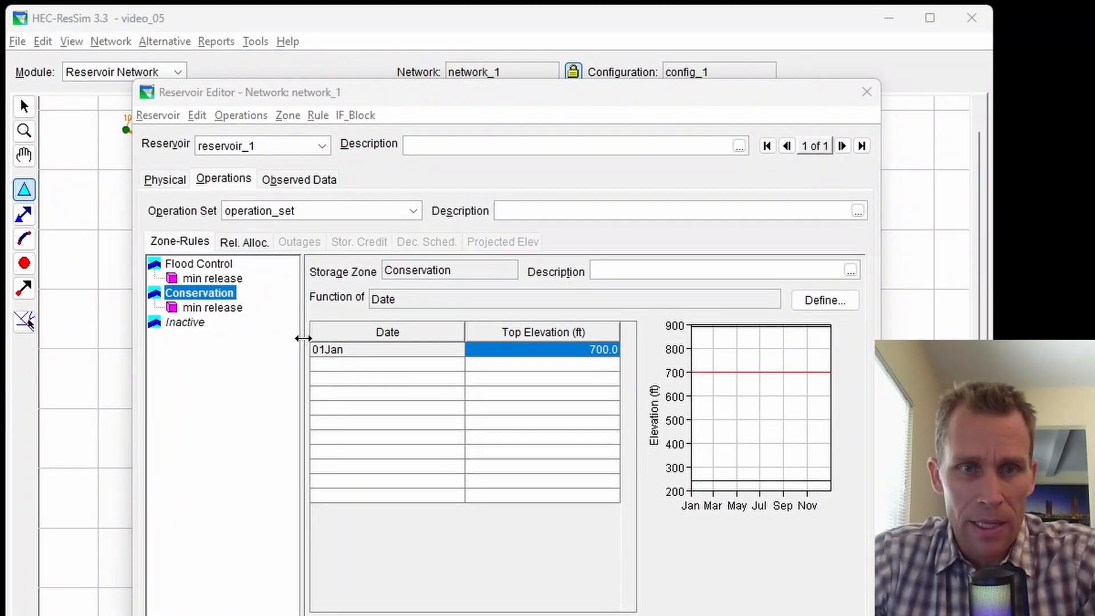
Paste twelve monthly Conservation top elevations (780 ft January to 855 ft June) and check them.
click(400, 349)
text(01Jan	780.0 01FEB	805.0 01MAR	815.0 01APR	825.0 01MAY	840.0 01JUN	855.0 01JUL	850.0 01AUG	820.0 01SEP	800.0 01OCT	780.0 01NOV	770.0 01DEC	780.0)
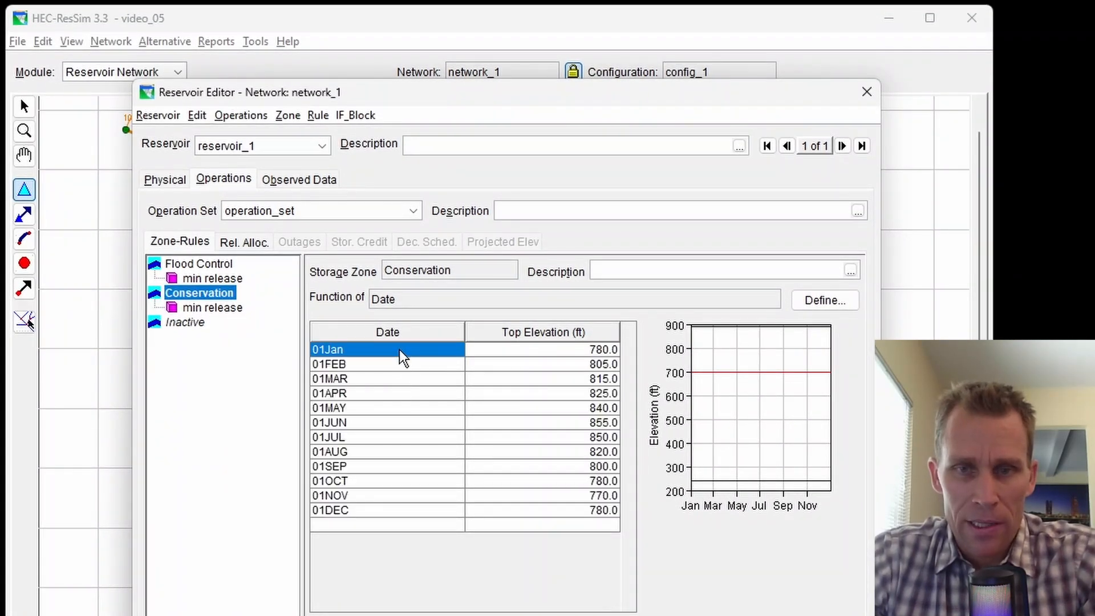
click(587, 351)
click(586, 366)
click(578, 379)
click(550, 378)
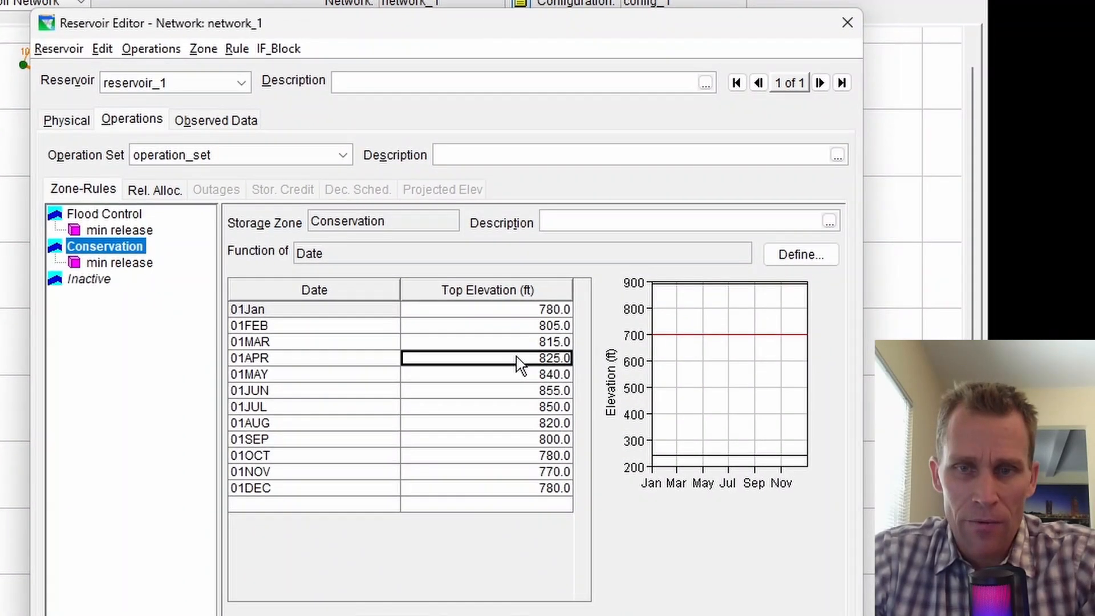
click(548, 397)
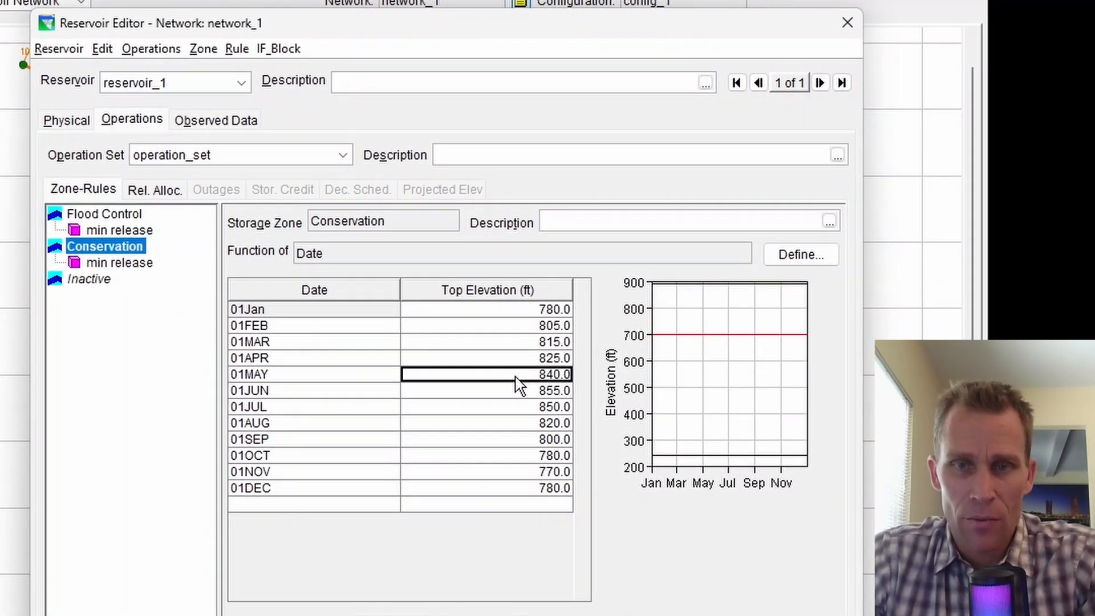
click(511, 391)
click(507, 406)
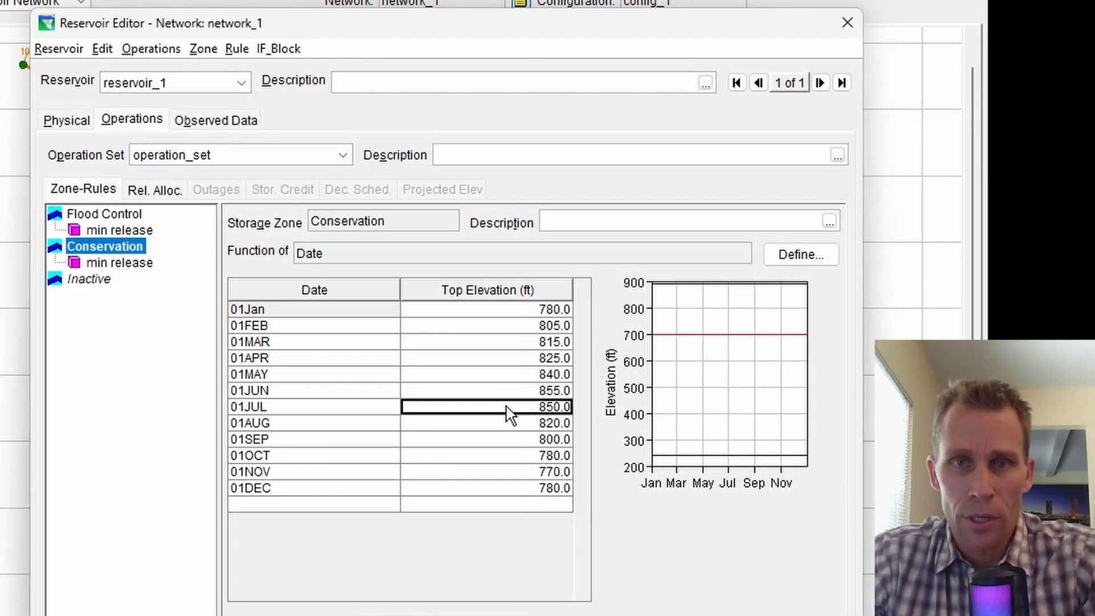
click(525, 310)
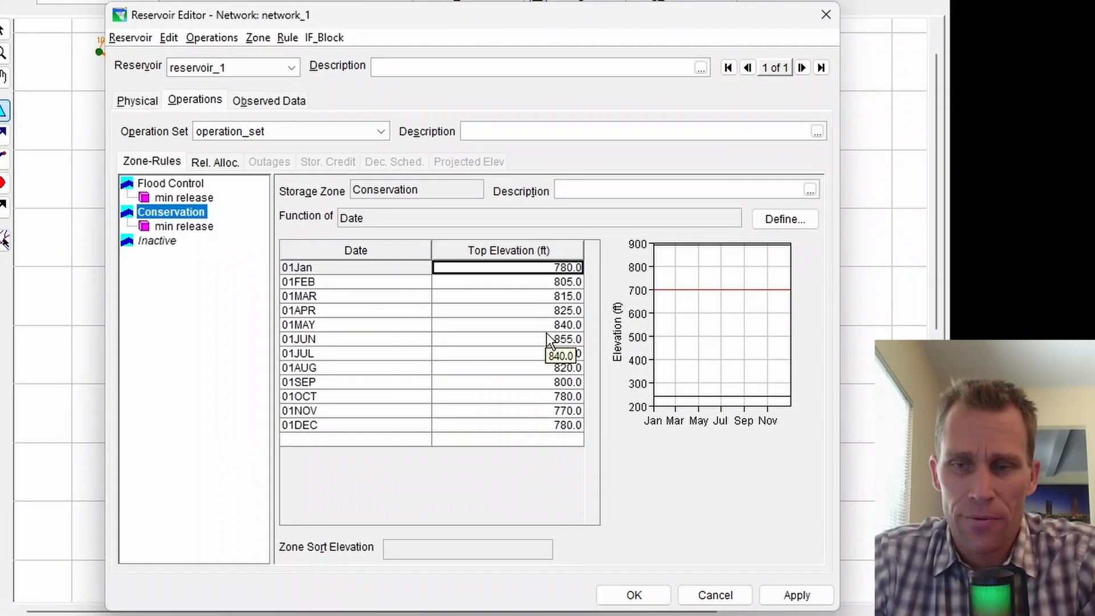
Apply the new elevations and review the enlarged storage zone chart.
click(795, 595)
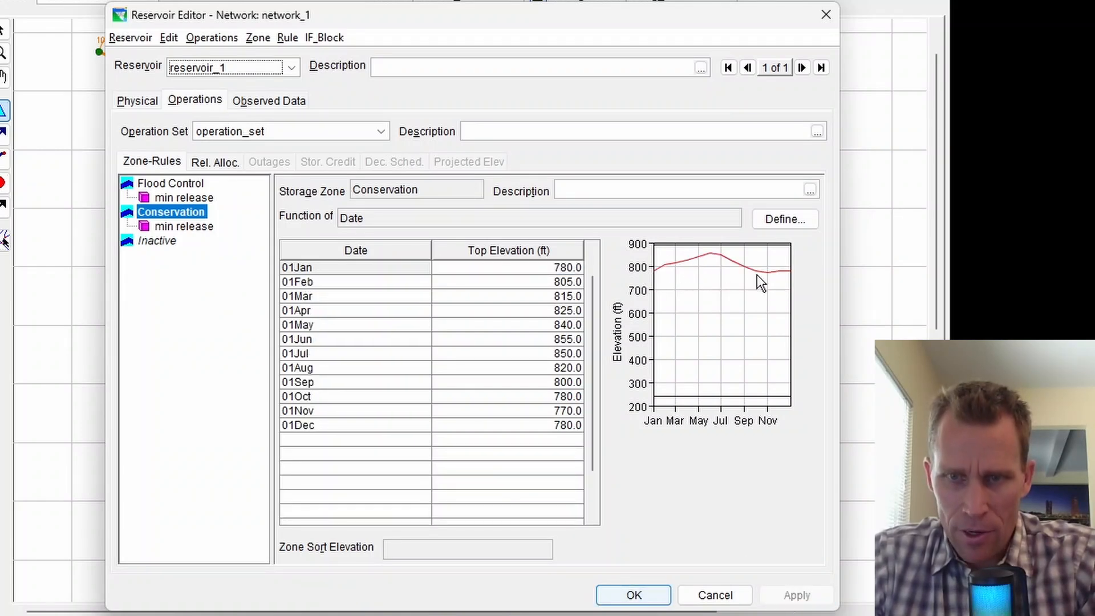
double_click(725, 303)
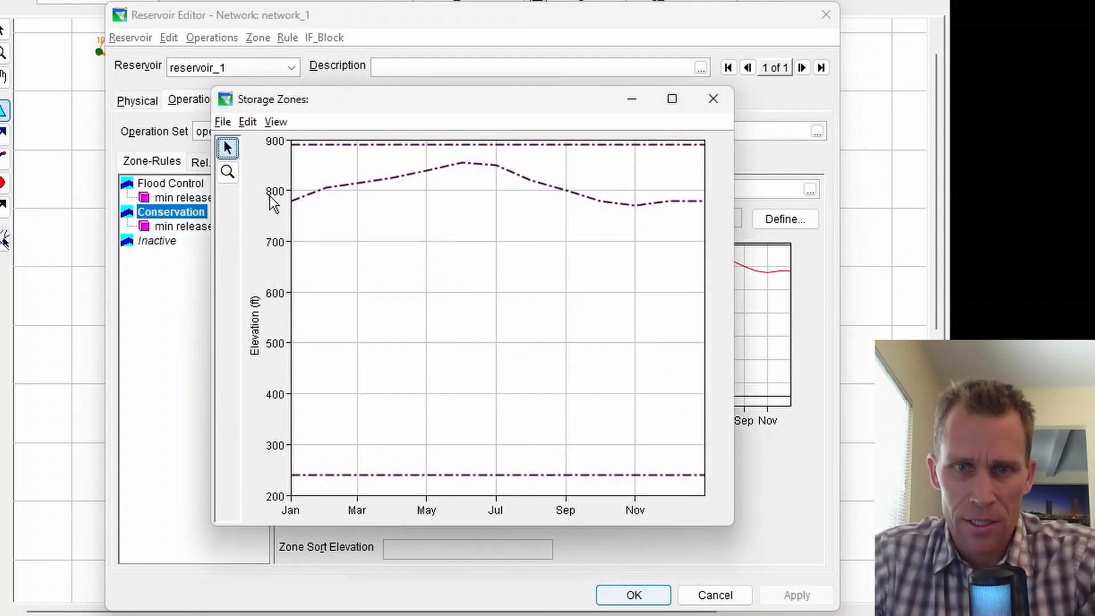
click(714, 105)
Close the reservoir editor and create a new alternative named alt_3.
click(648, 591)
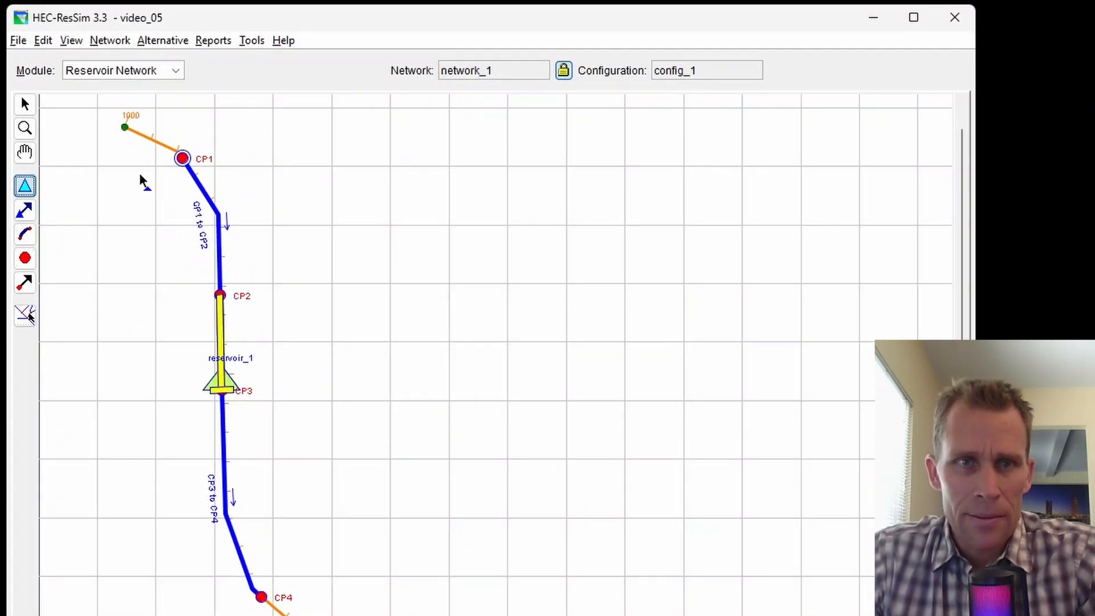
click(112, 40)
click(127, 102)
click(160, 40)
click(166, 62)
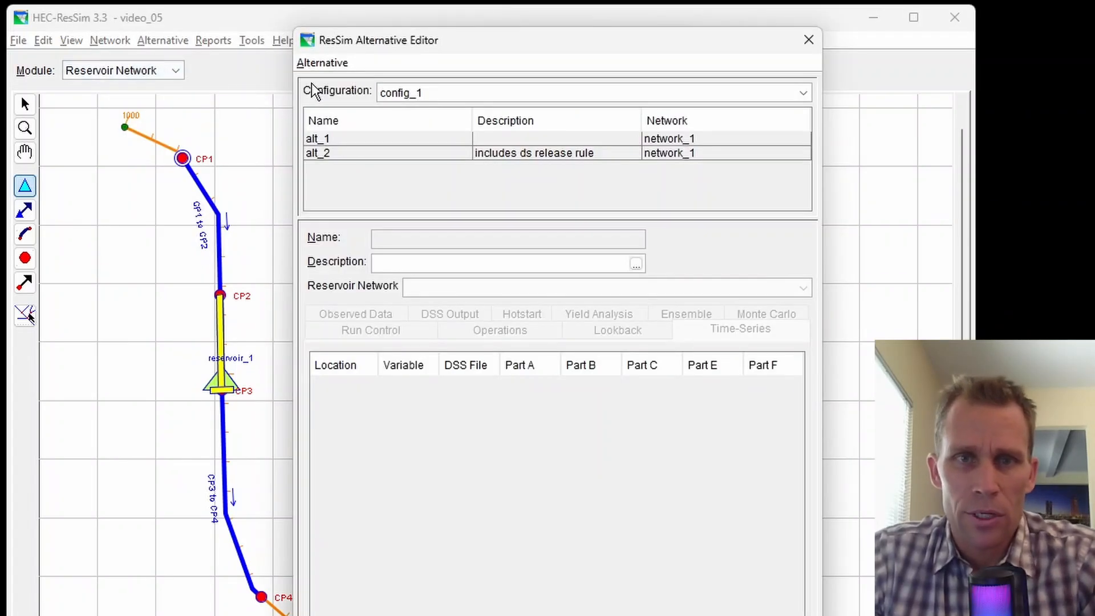
click(321, 64)
click(336, 84)
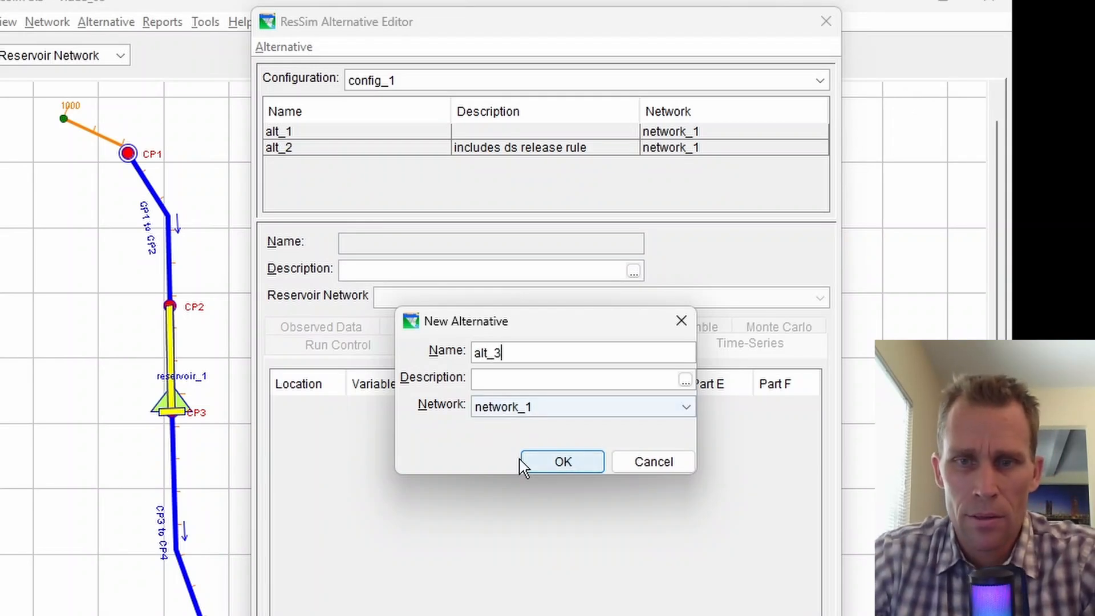
click(540, 465)
Set alt_3's time step to 1 Hour and assign operation_set to reservoir_1.
click(414, 377)
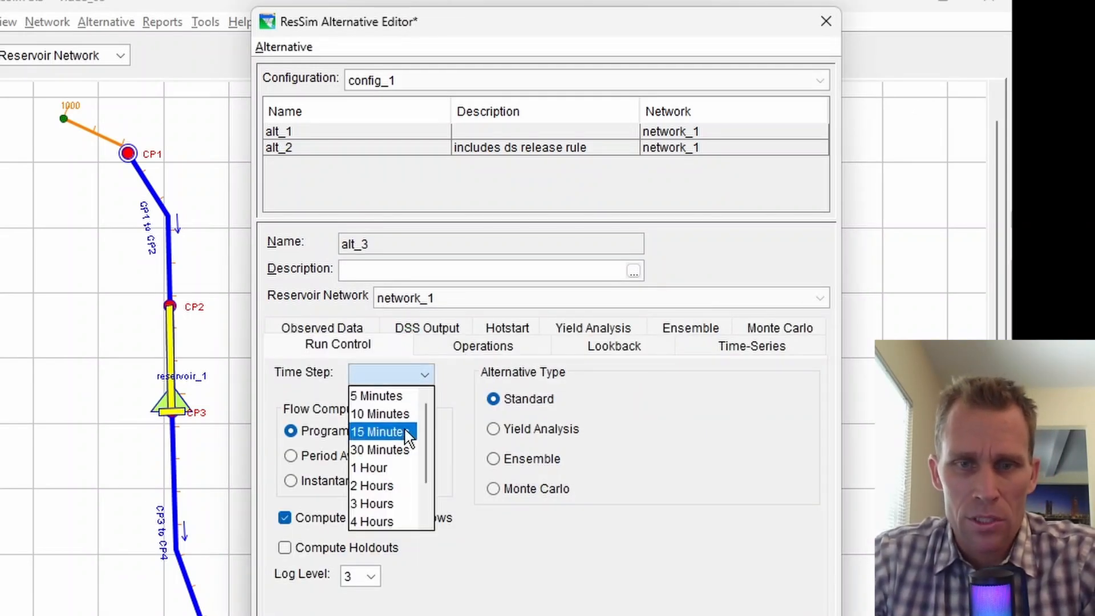
click(378, 472)
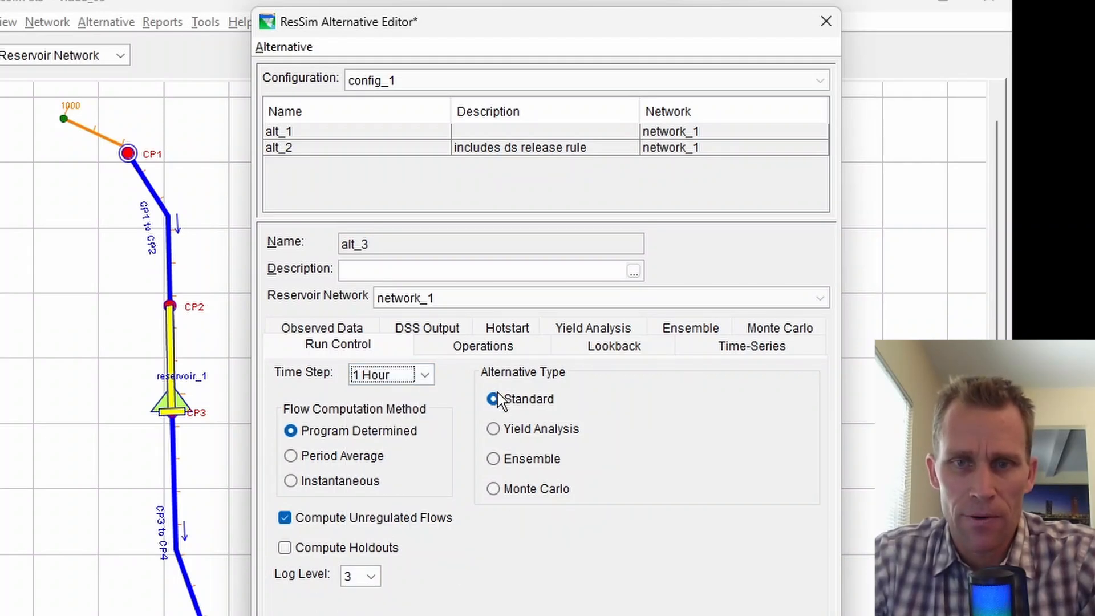
click(493, 349)
click(589, 488)
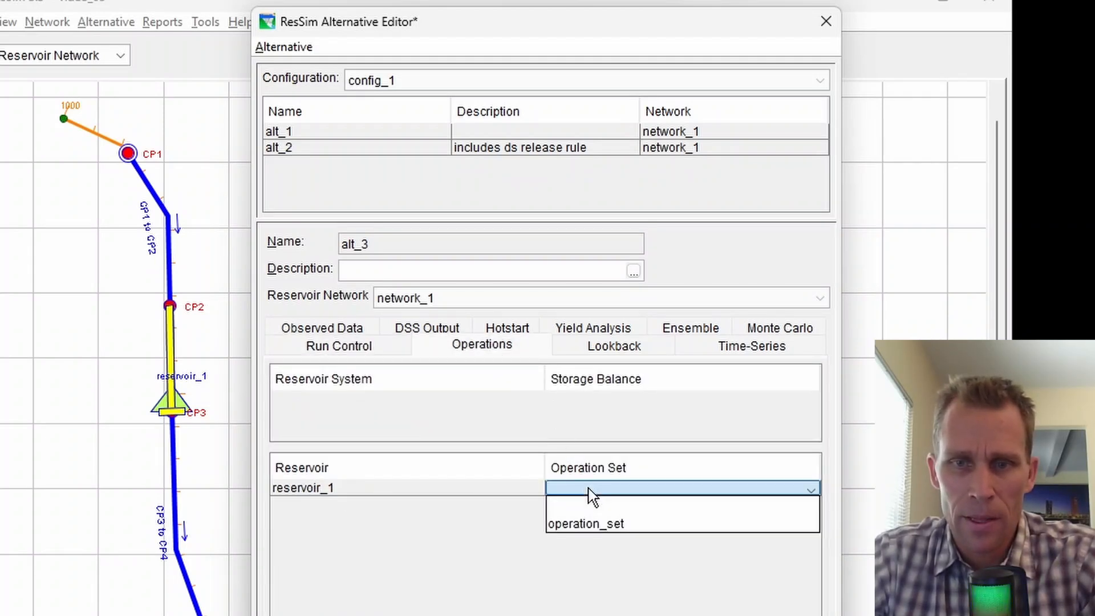
click(602, 524)
Enter lookback starting conditions of 780 elevation and 6822 release.
click(610, 347)
click(745, 394)
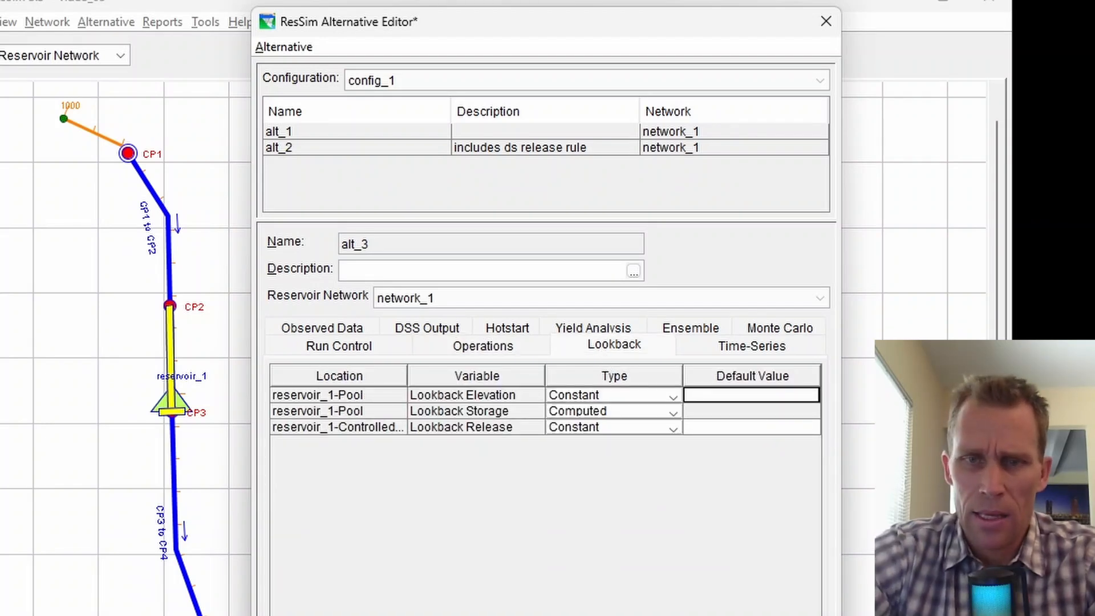
key(Tab)
key(Tab)
key(Tab)
key(Tab)
key(Down)
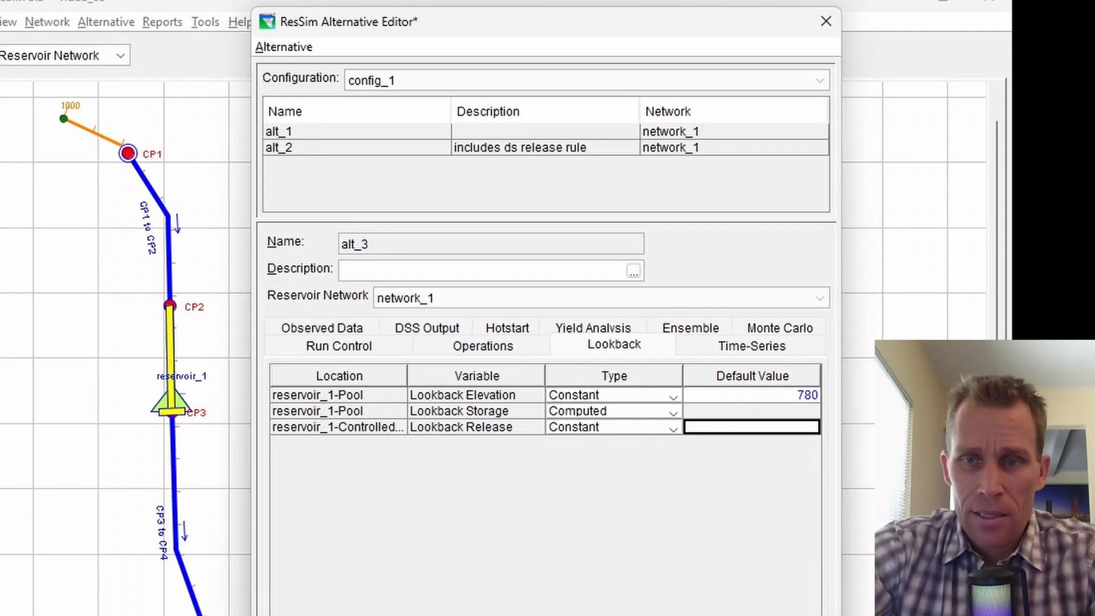
text(6822)
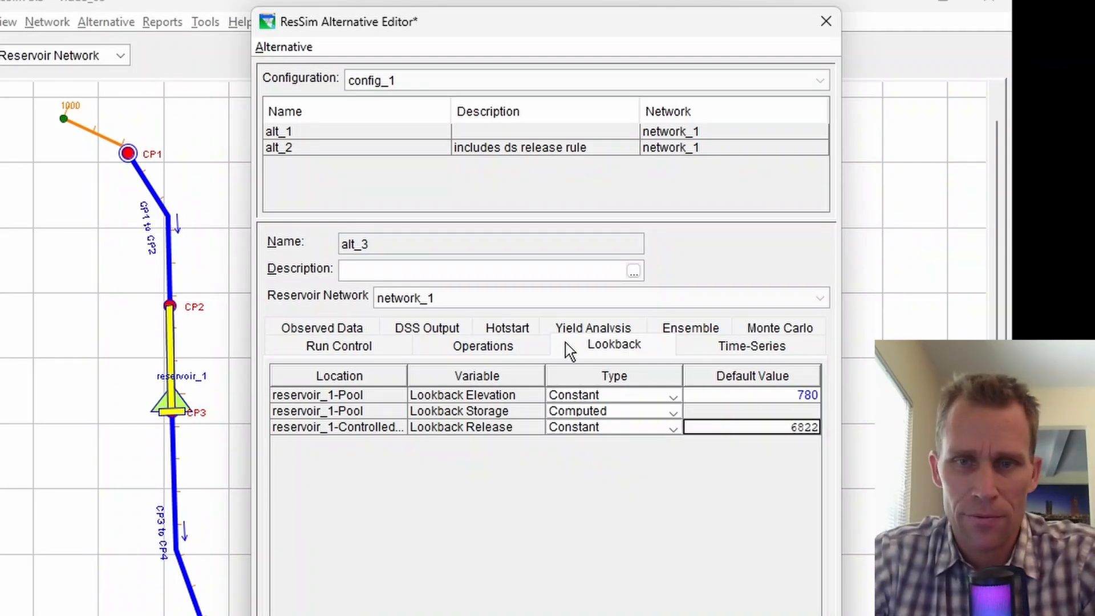
Choose a DSS record for the CP1 inflow time series.
click(795, 347)
click(571, 409)
click(696, 596)
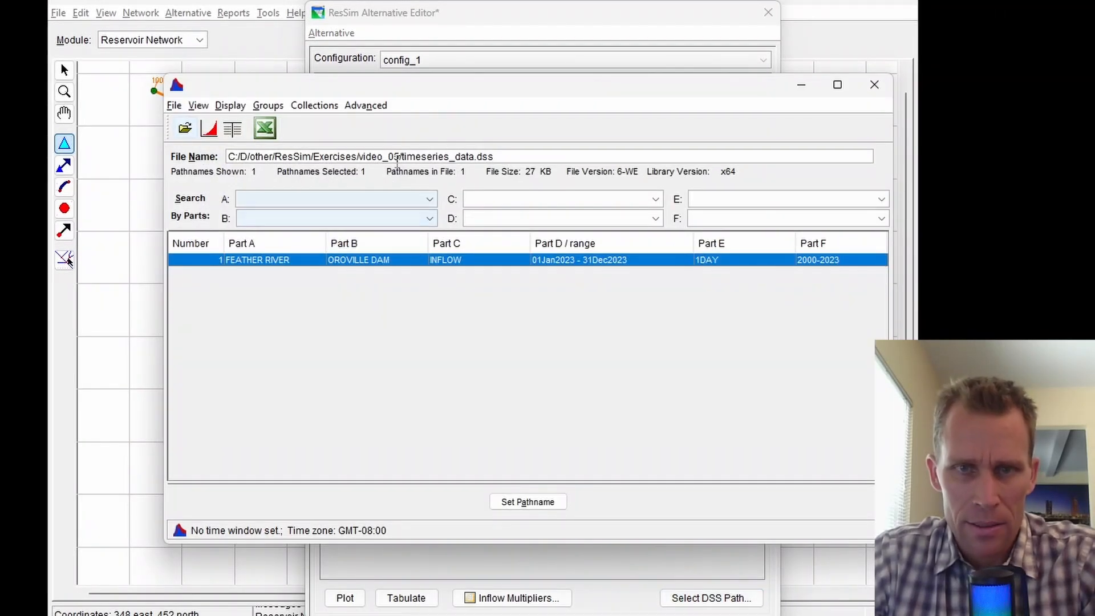
From simulation.dss, filtered to Part F 2000-2023, set the FEATHER RIVER inflow record for CP1.
click(184, 128)
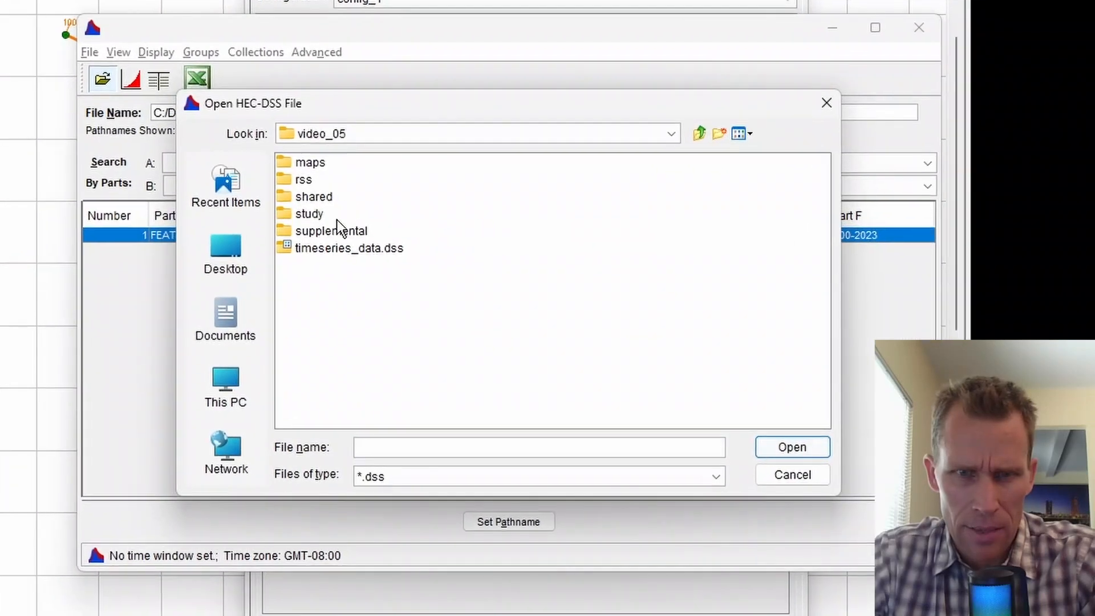
double_click(307, 181)
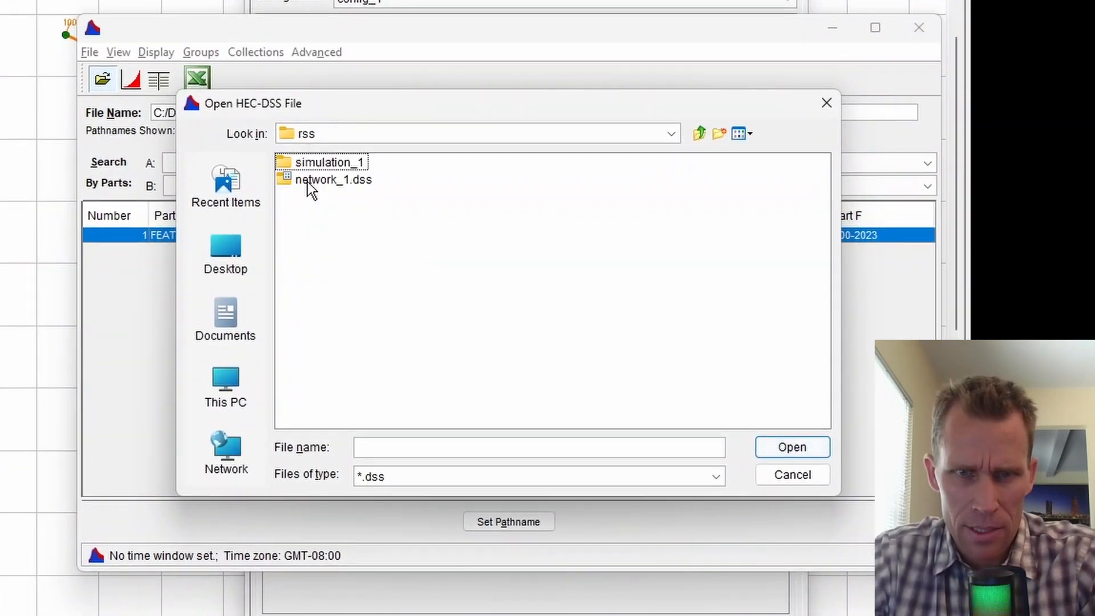
double_click(318, 164)
click(335, 233)
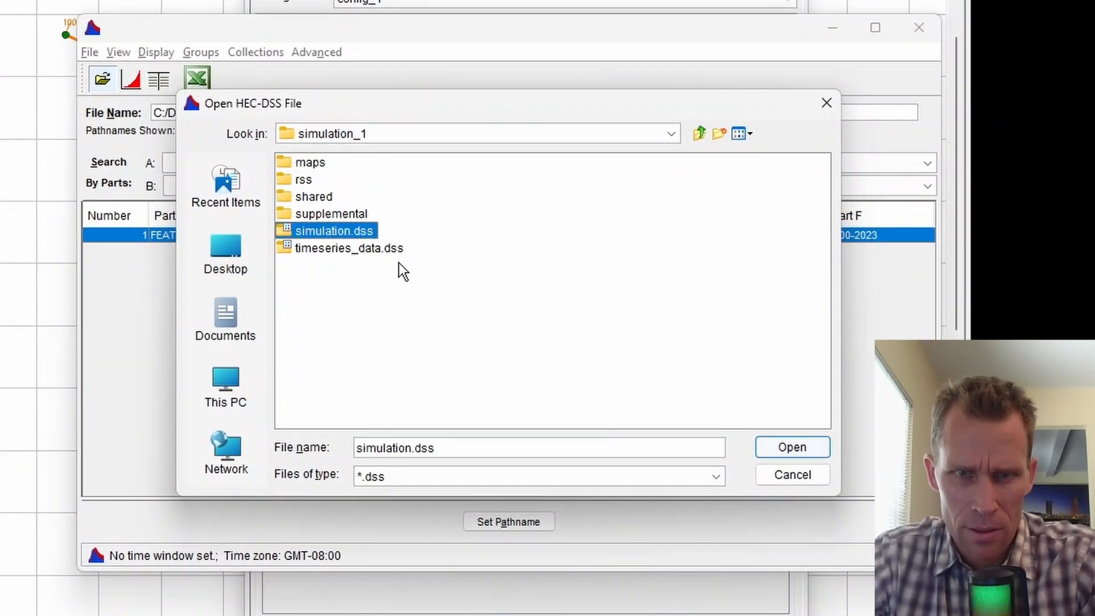
click(799, 446)
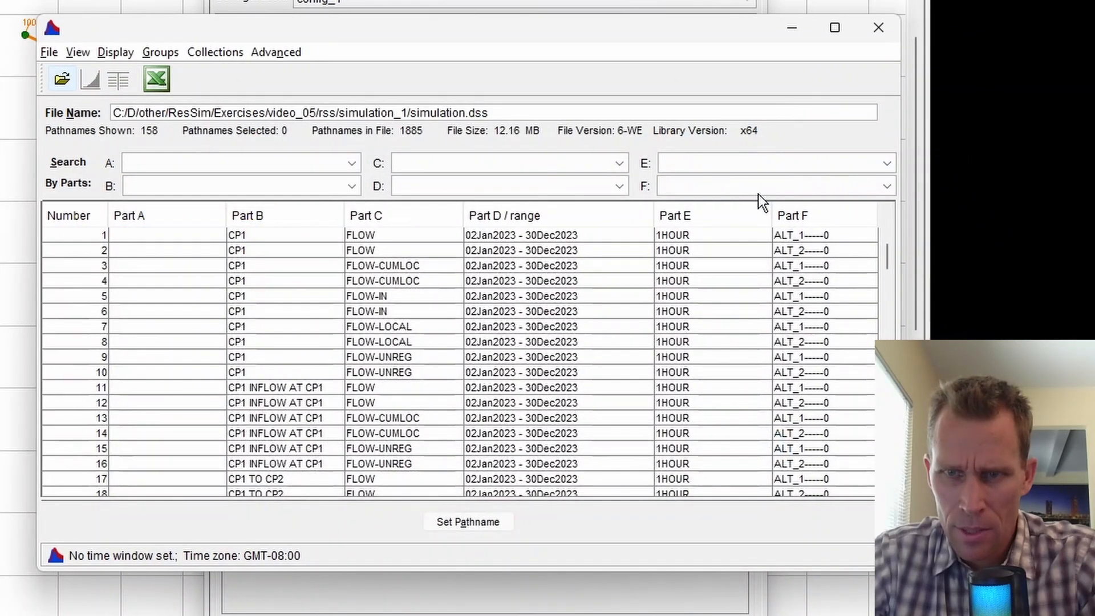
click(757, 189)
click(753, 222)
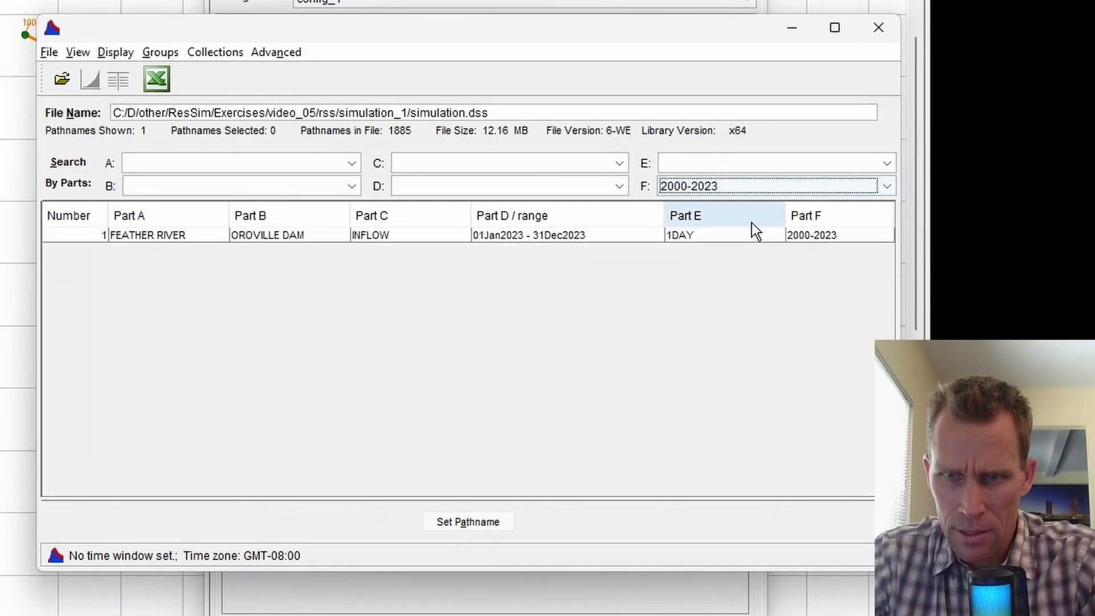
click(594, 235)
click(468, 521)
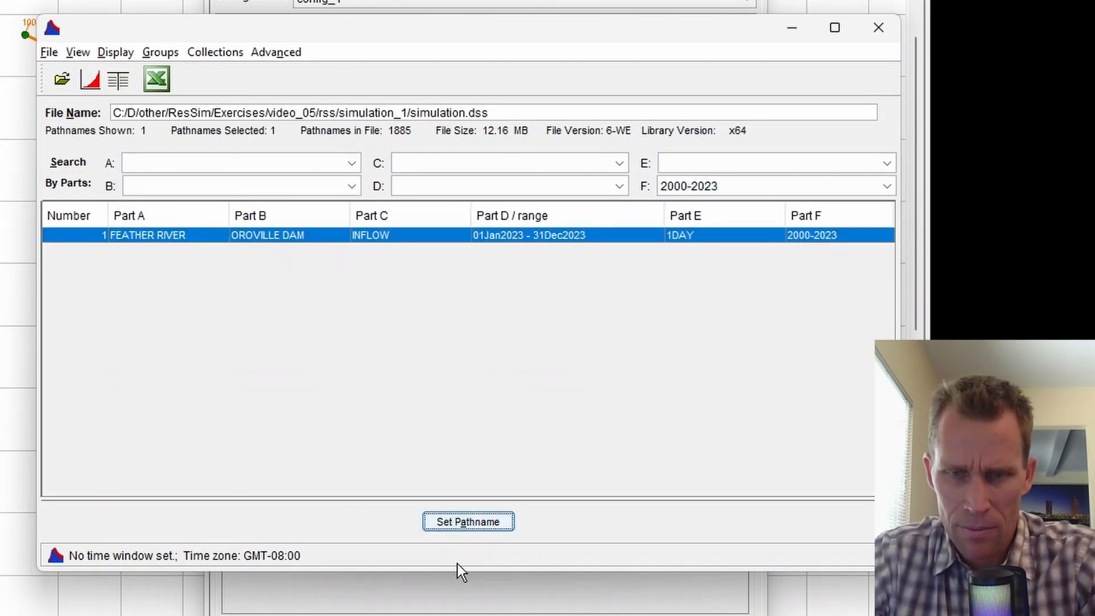
Save alt_3 and close the Alternative Editor.
click(877, 29)
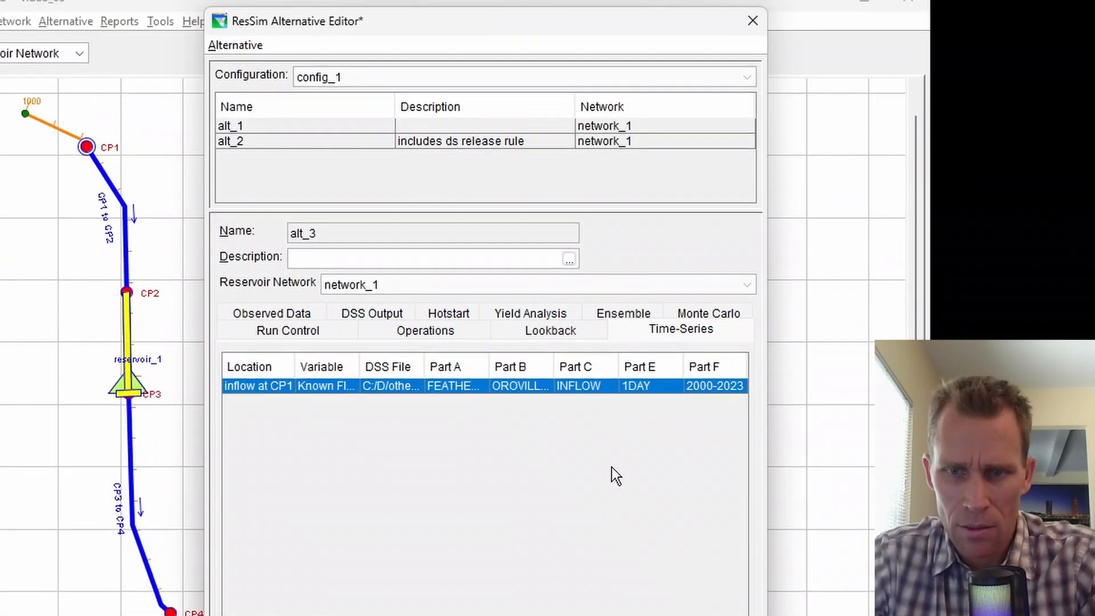
click(236, 46)
click(245, 88)
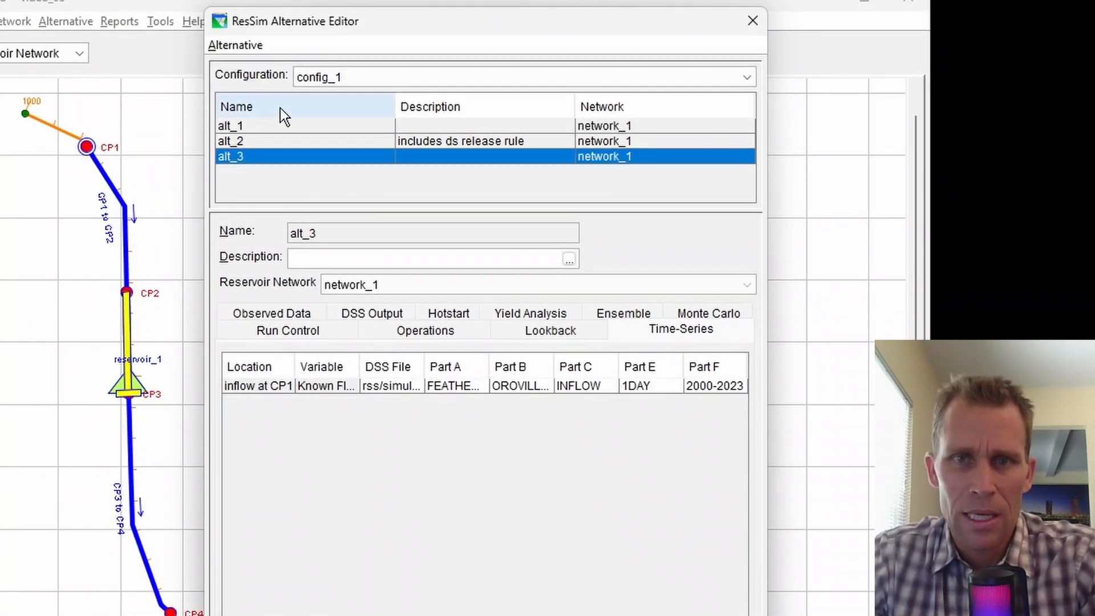
click(752, 21)
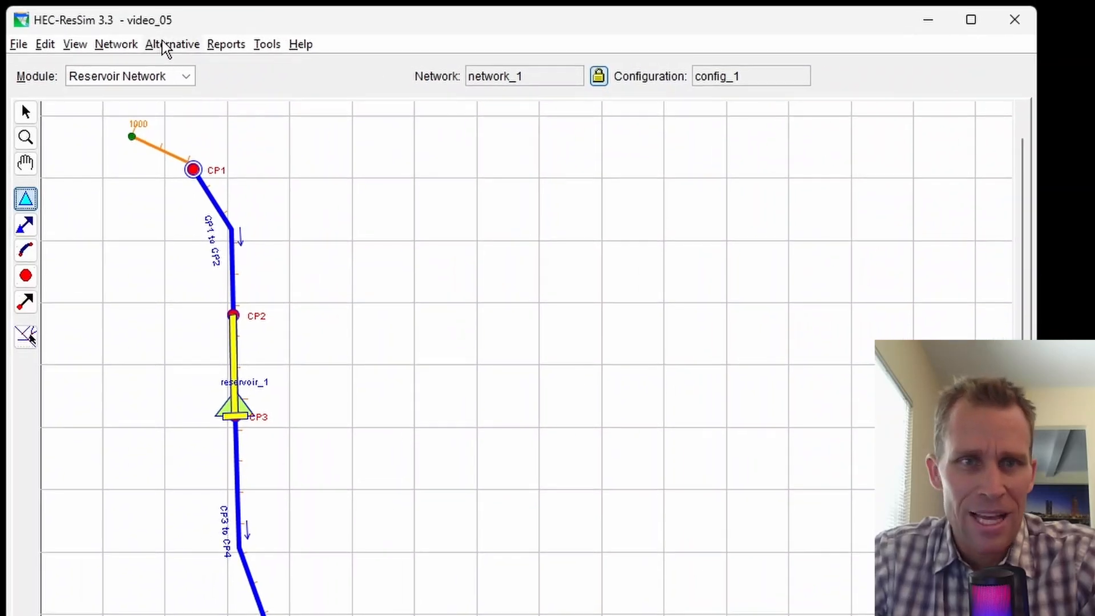
Save the network, then include alt_3 in simulation_1 in the Simulation module.
click(116, 44)
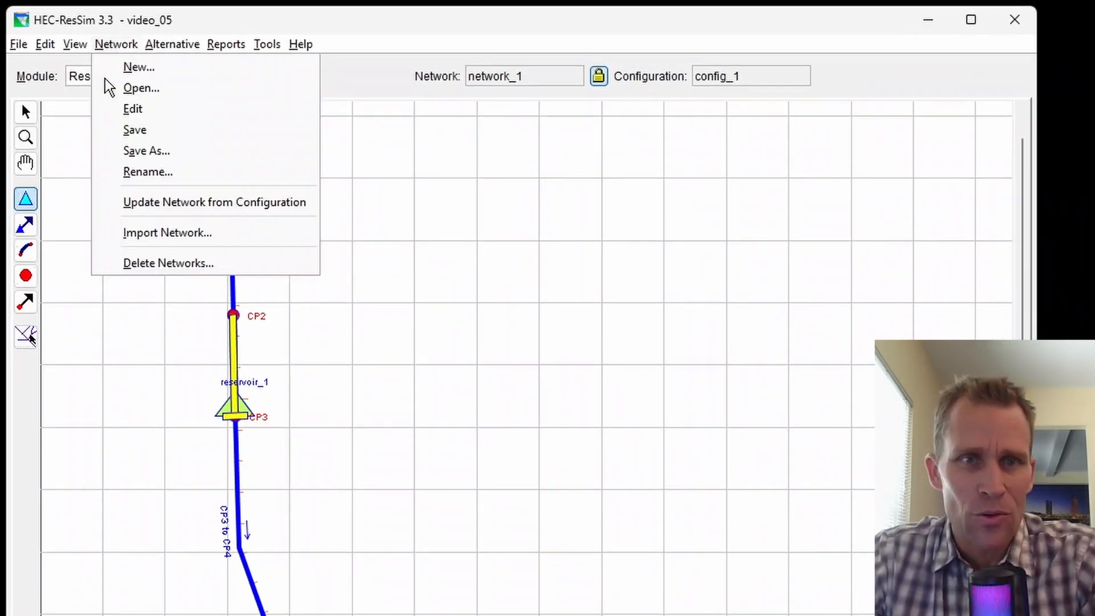
click(143, 127)
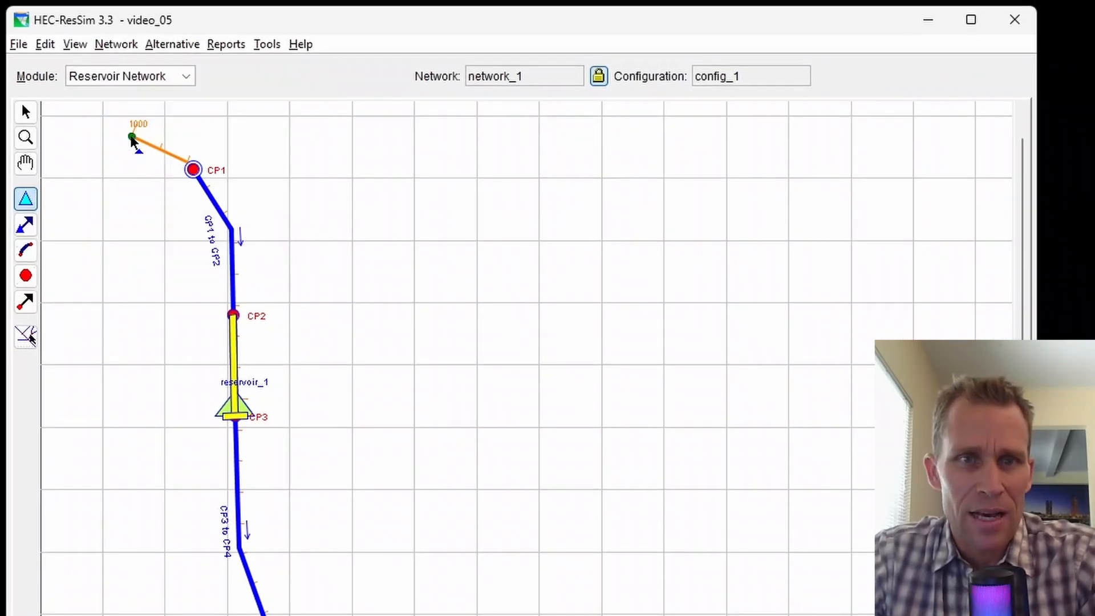
click(149, 81)
click(145, 131)
right_click(892, 182)
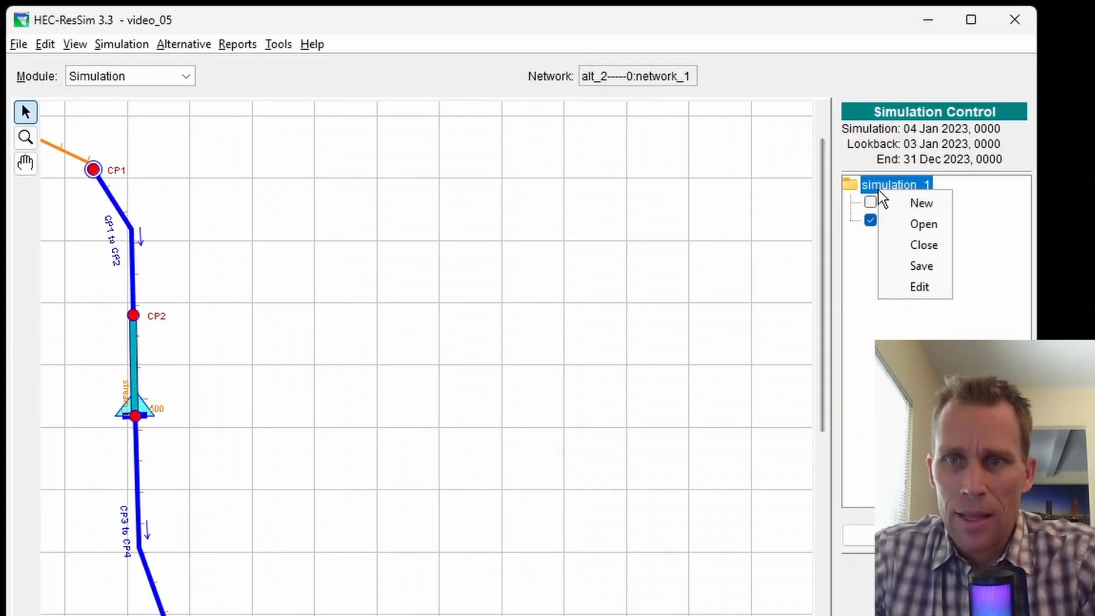
click(919, 285)
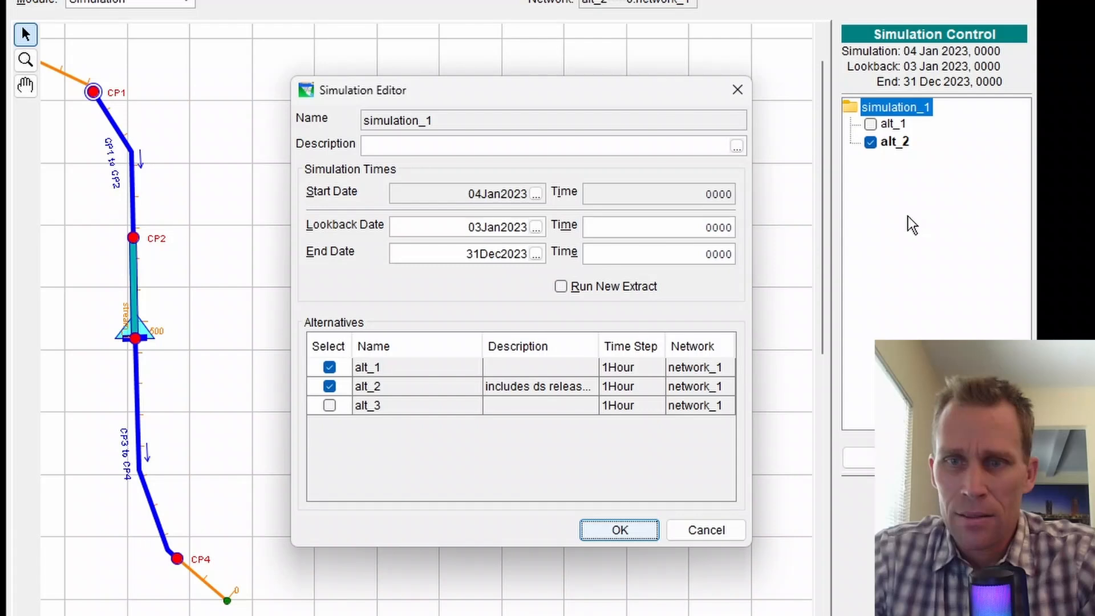
click(330, 406)
click(611, 531)
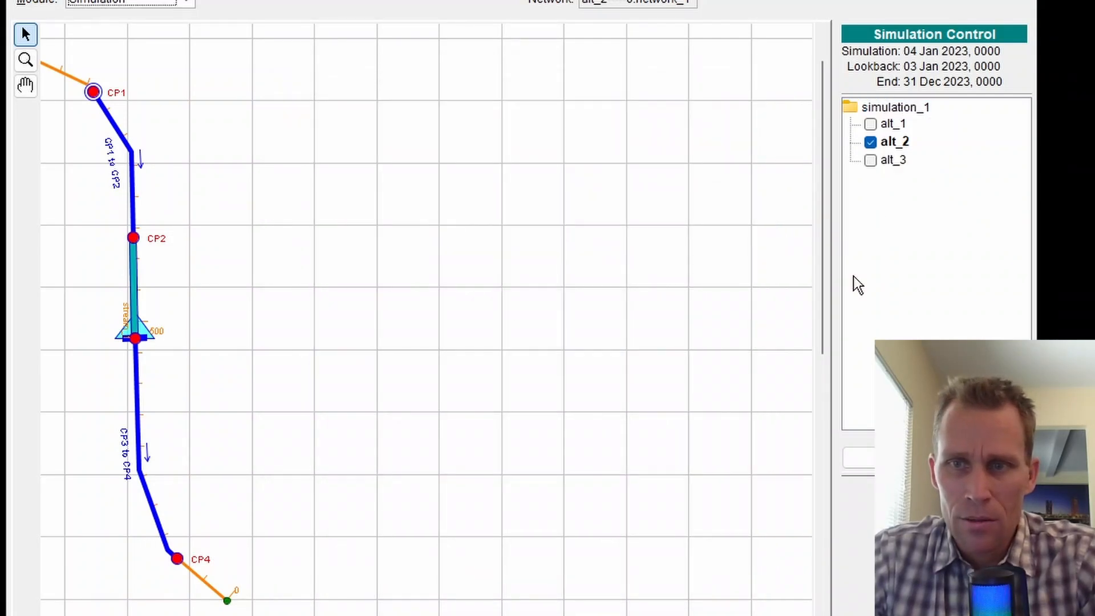
Make alt_3 the active alternative and compute it.
right_click(899, 160)
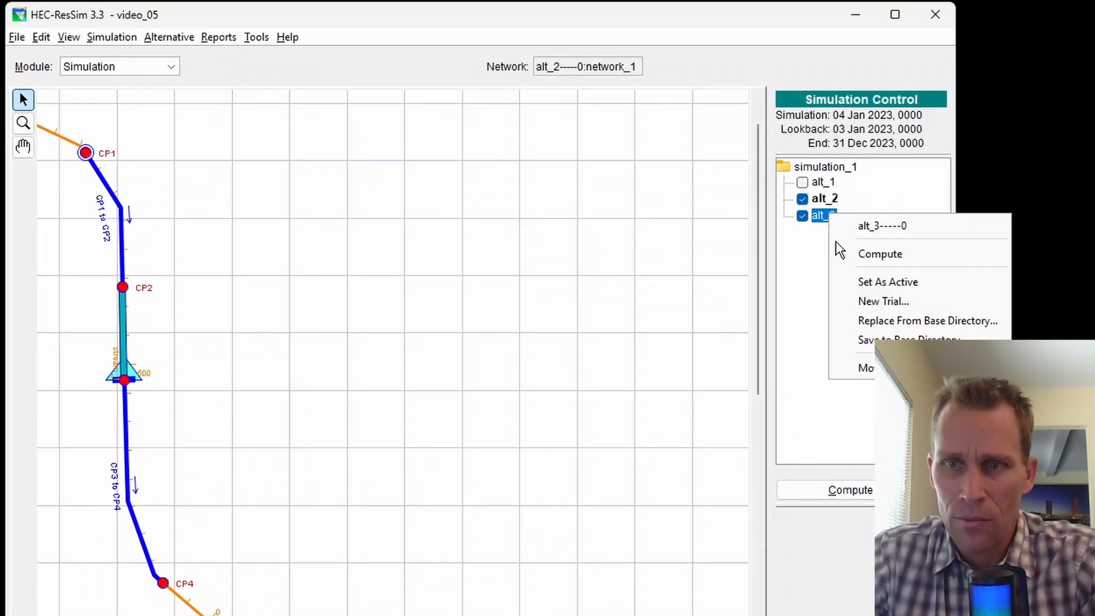
click(861, 281)
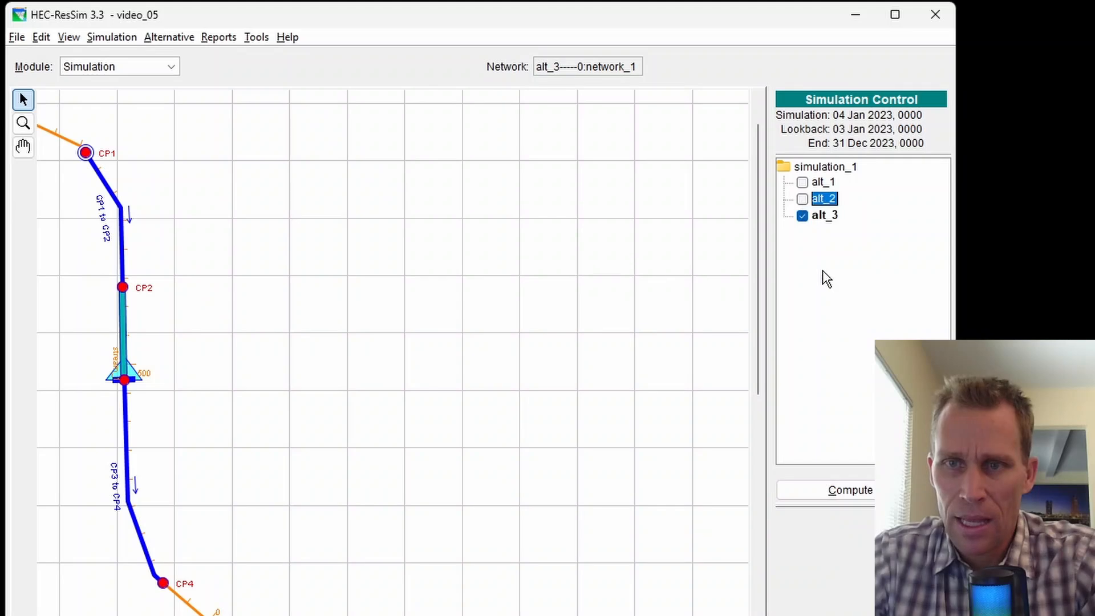
click(845, 492)
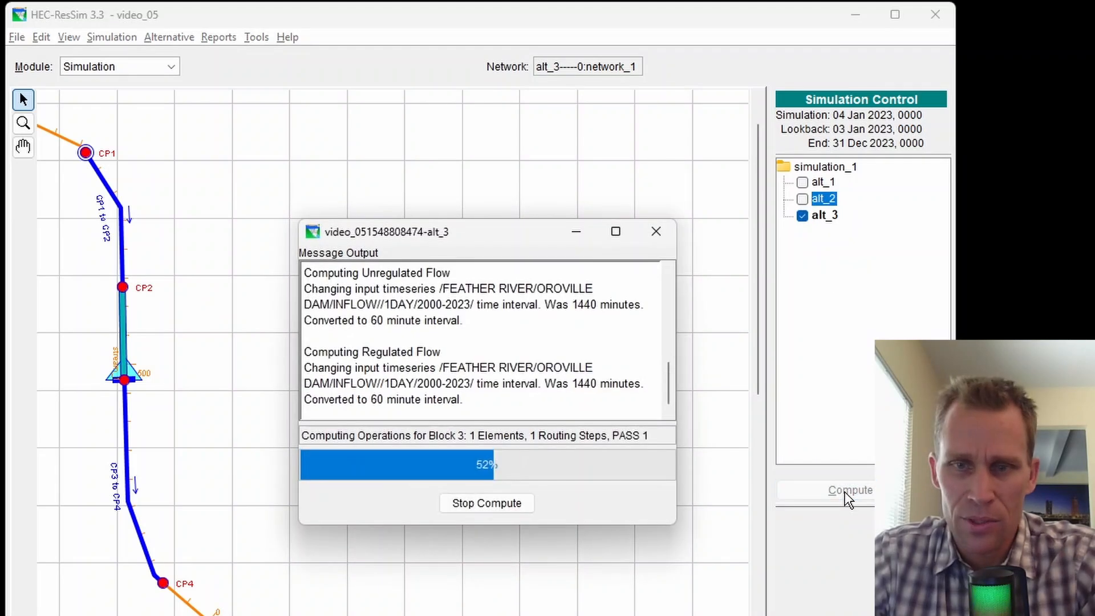
click(654, 239)
right_click(126, 375)
Plot reservoir_1's alt_3 results, enlarge the window, and emphasise the Flow-OUT curve.
click(158, 423)
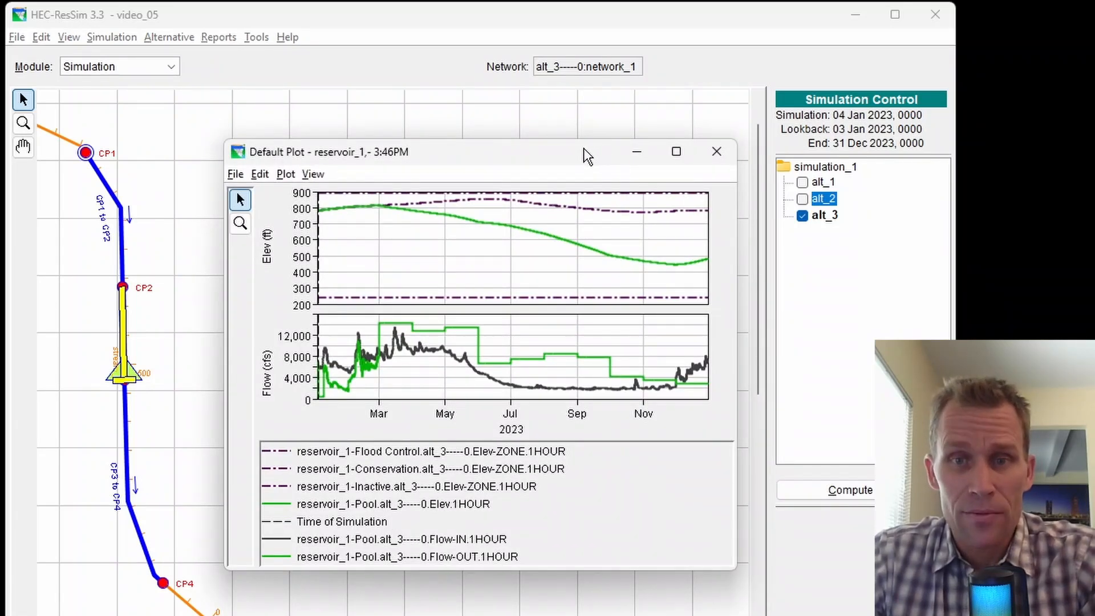
drag(565, 154, 517, 88)
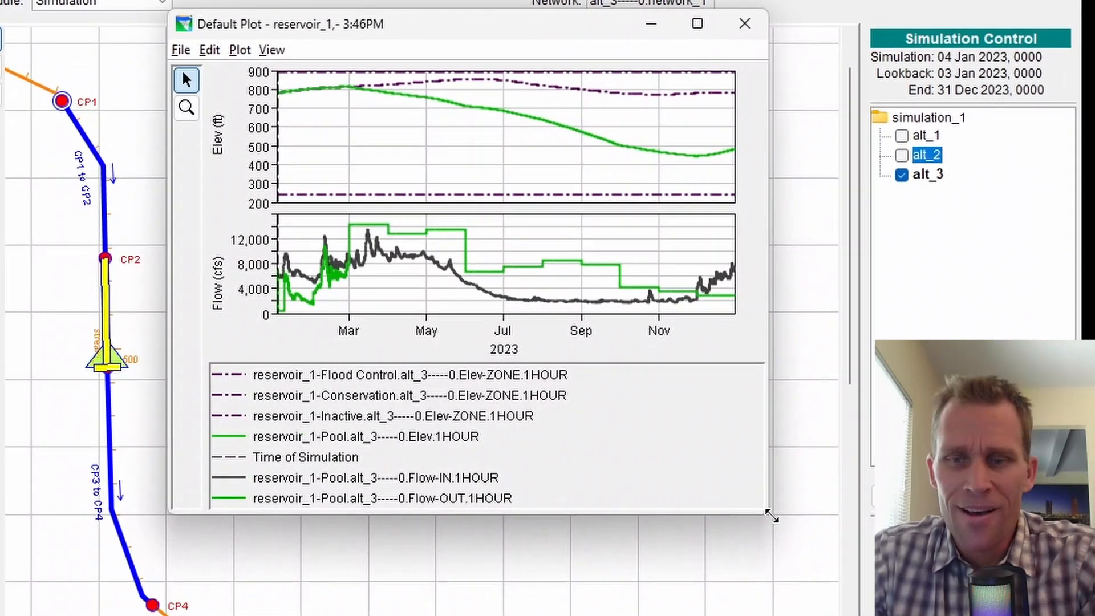
drag(718, 505, 810, 608)
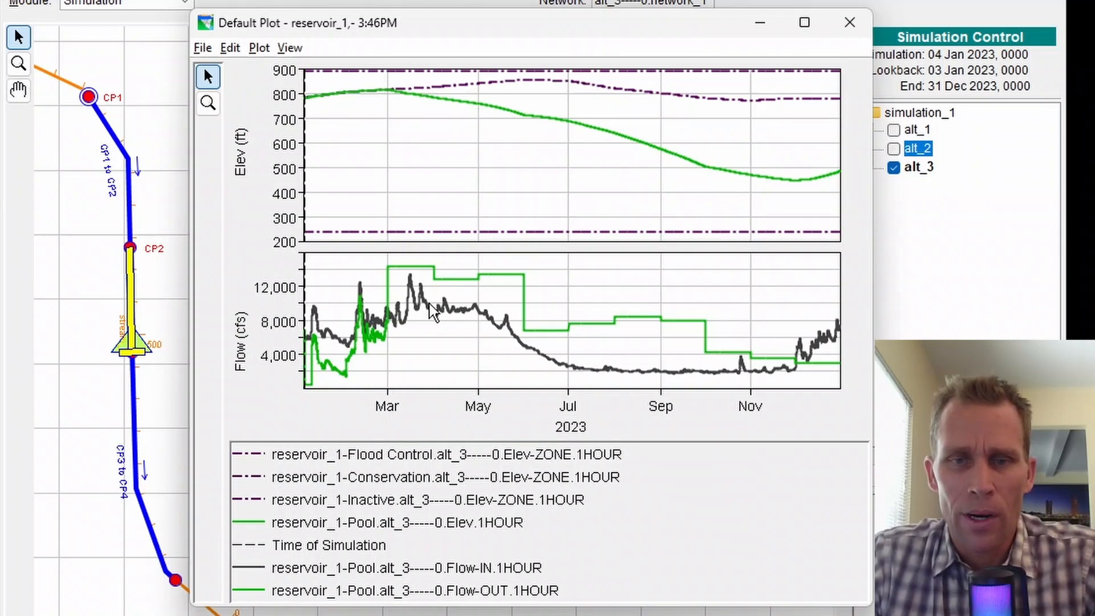
click(456, 591)
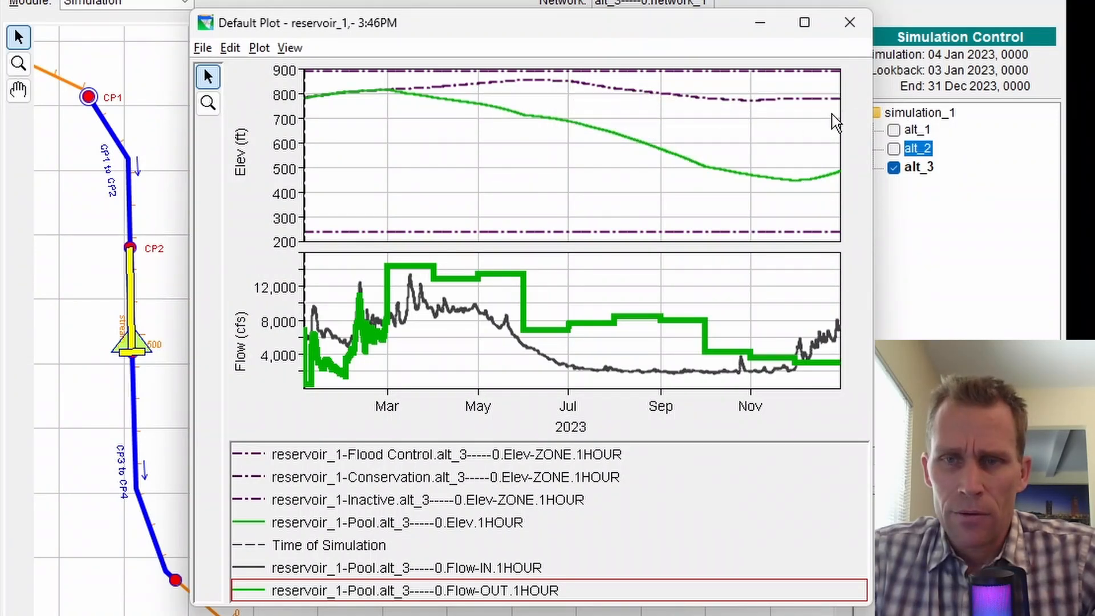
mouse_move(836, 107)
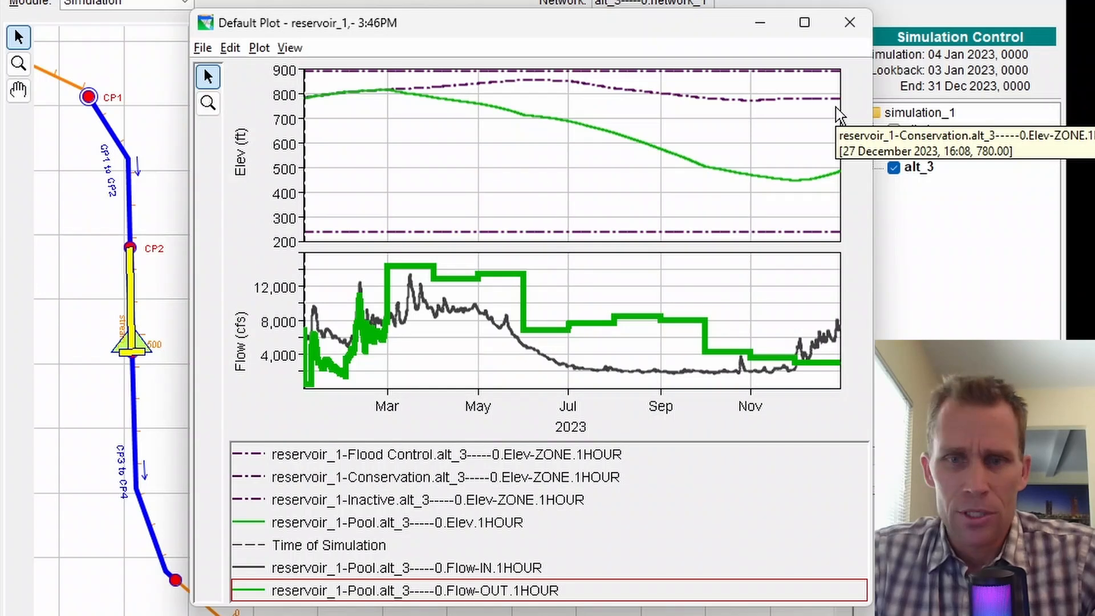